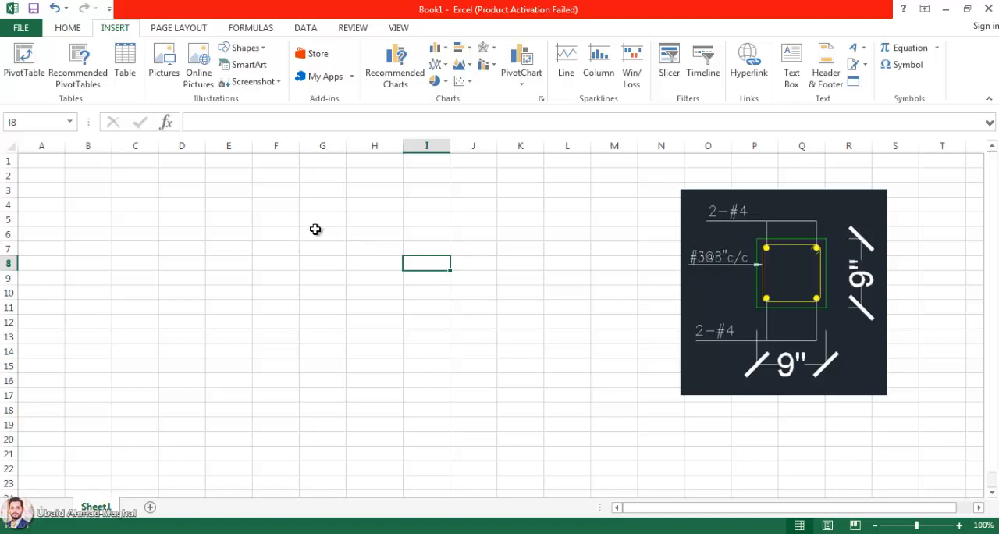
{"action": "right_click", "coordinate": [253, 226]}
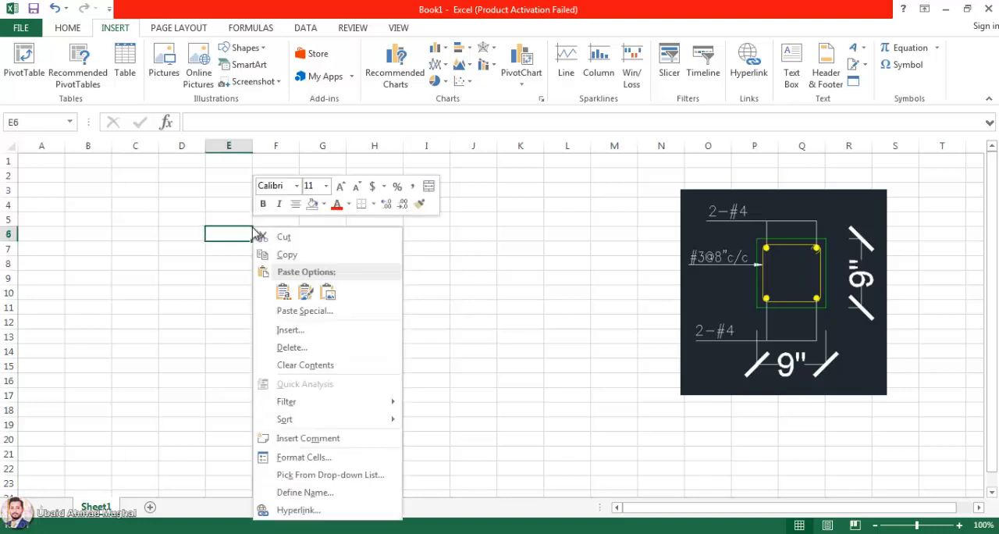
{"action": "left_click", "coordinate": [216, 220]}
{"action": "left_click", "coordinate": [223, 218]}
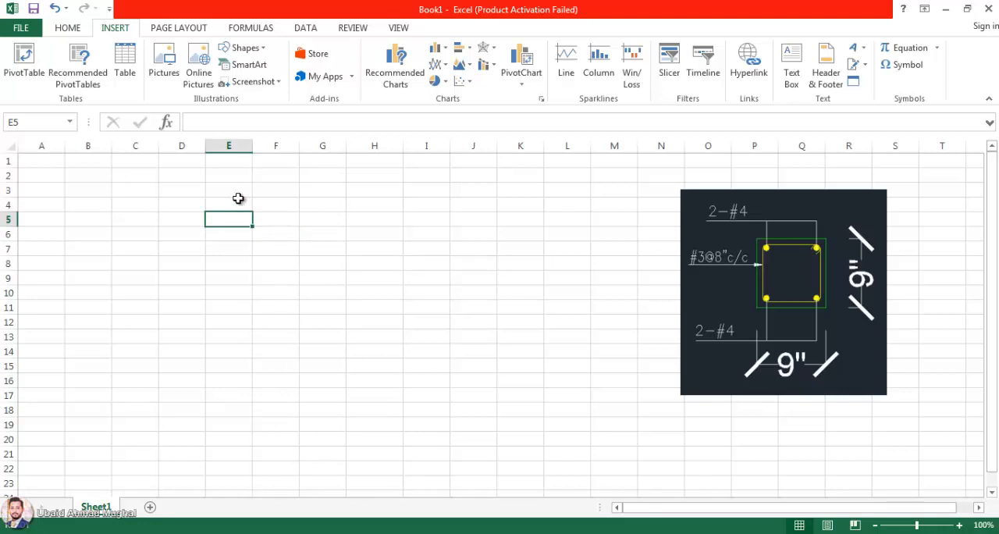
{"action": "left_click", "coordinate": [237, 203]}
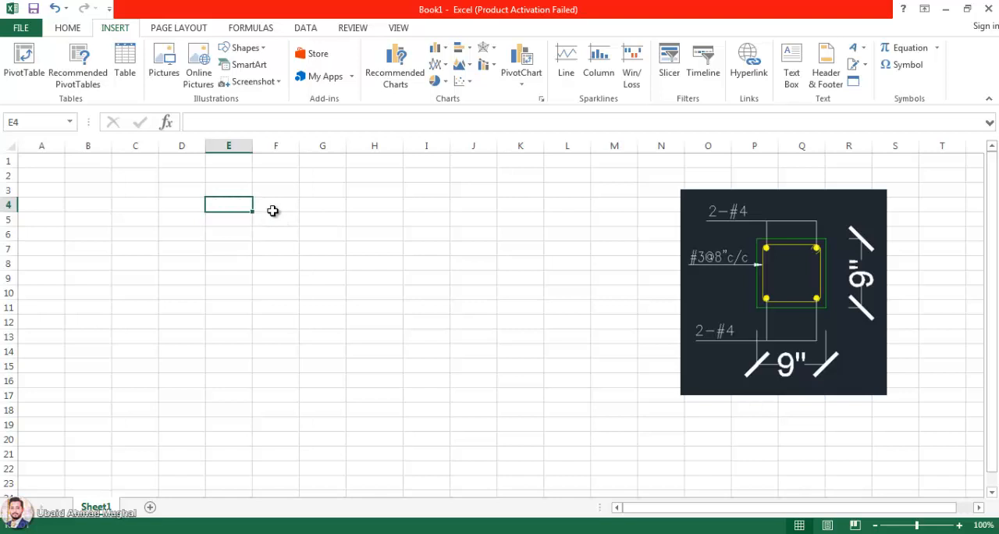
Step: Merge and center cells E3 to L3 for the sheet's title
{"action": "left_click_drag", "start_coordinate": [230, 189], "coordinate": [582, 190]}
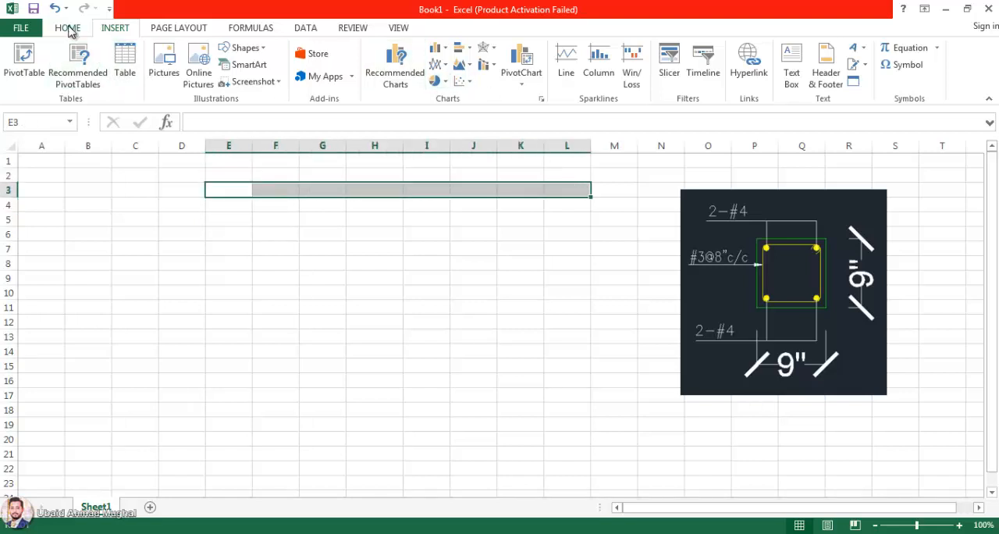
{"action": "left_click", "coordinate": [69, 30]}
{"action": "left_click", "coordinate": [406, 76]}
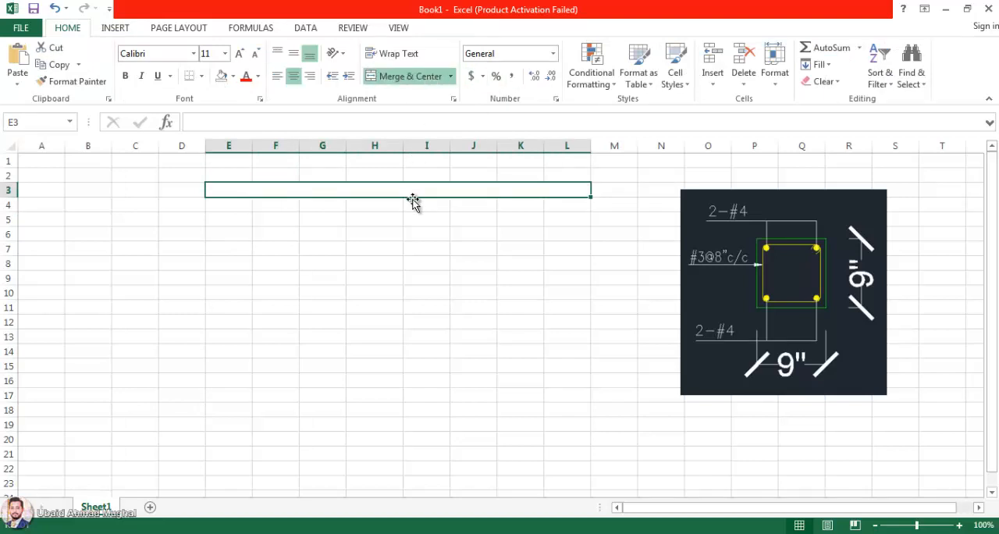
Step: Enter the title "Steel Calculation of Beams" in the merged cell in row 3
{"action": "double_click", "coordinate": [417, 188]}
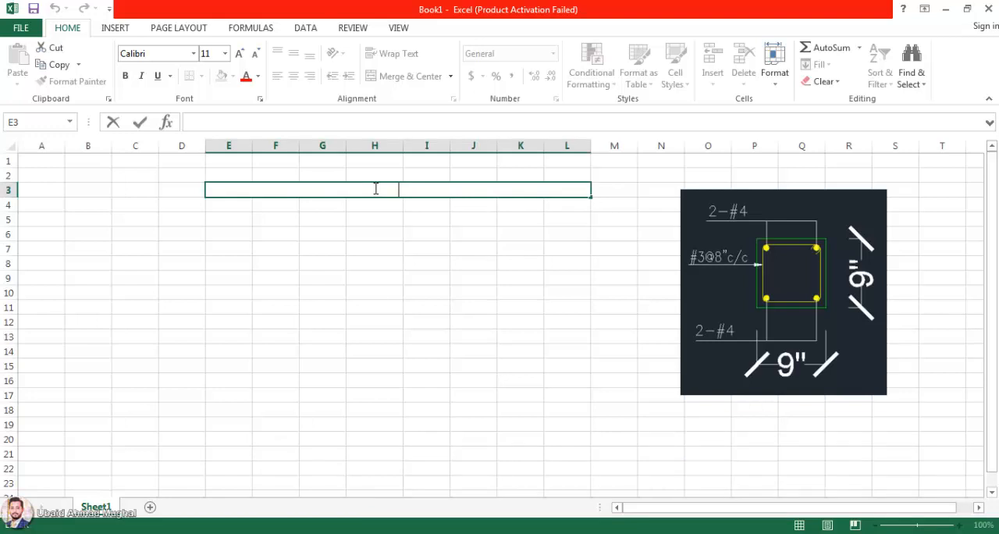
{"action": "type", "text": "Calcul"}
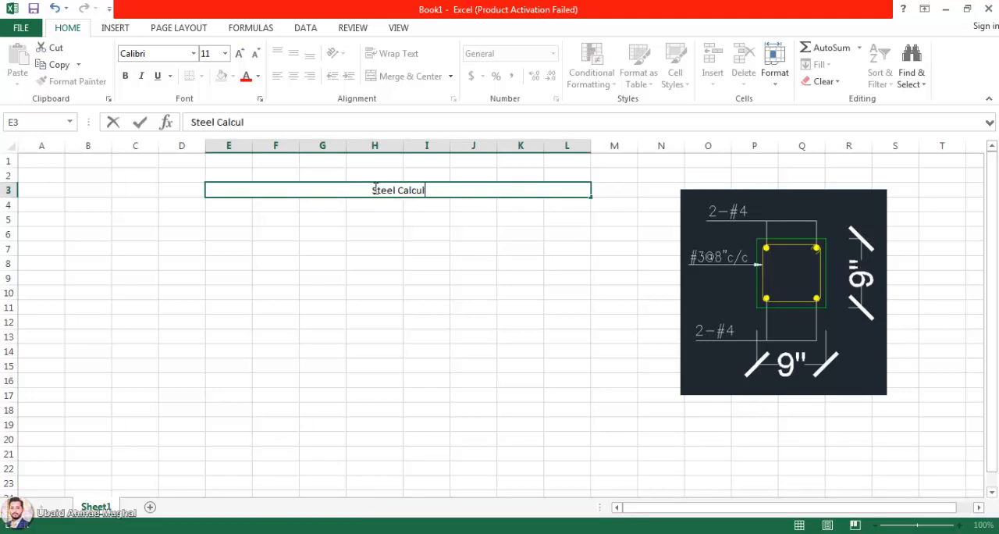
{"action": "type", "text": "ation of Beams"}
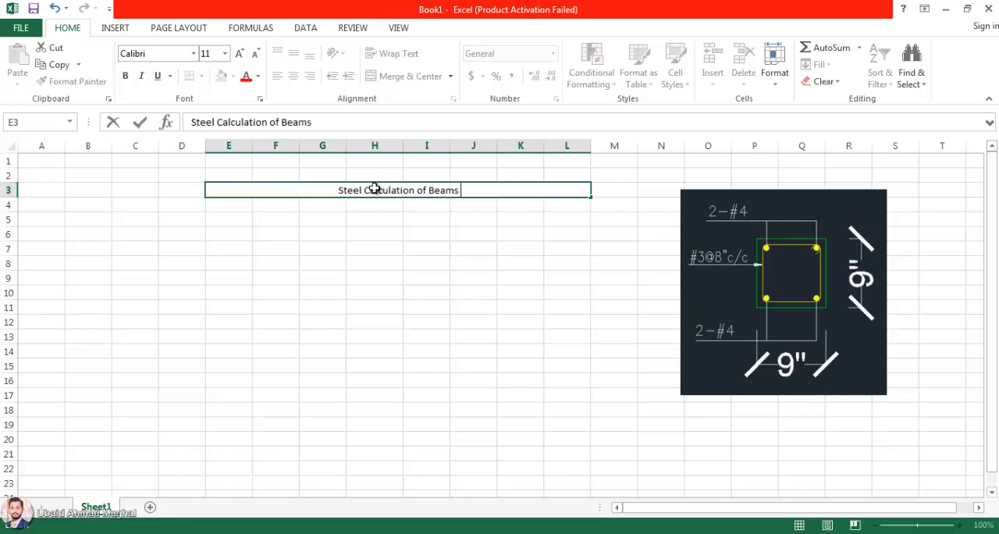
{"action": "key", "text": "Left"}
{"action": "key", "text": "Left"}
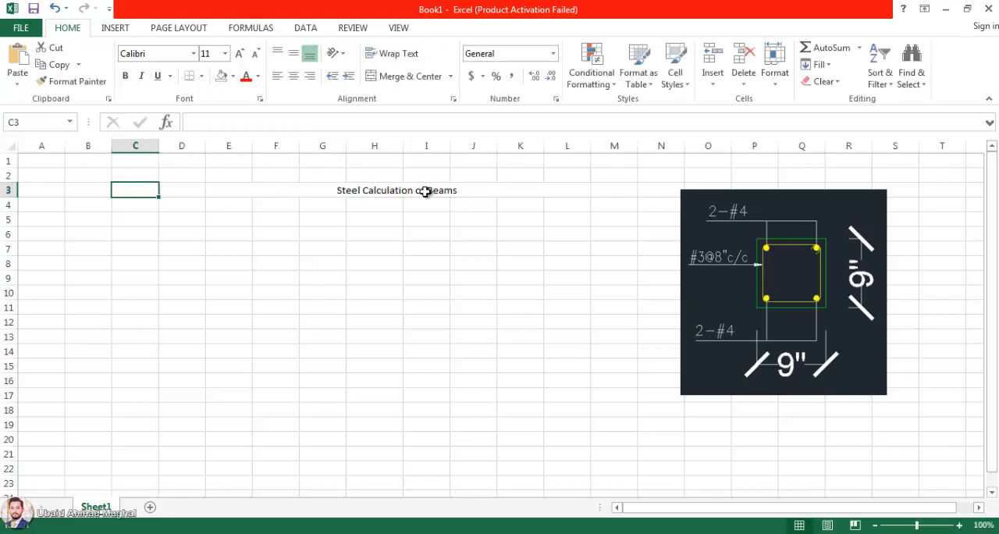
Step: Insert "RCC" before "Beams" in the title so it reads "Steel Calculation of RCC Beams"
{"action": "double_click", "coordinate": [432, 191]}
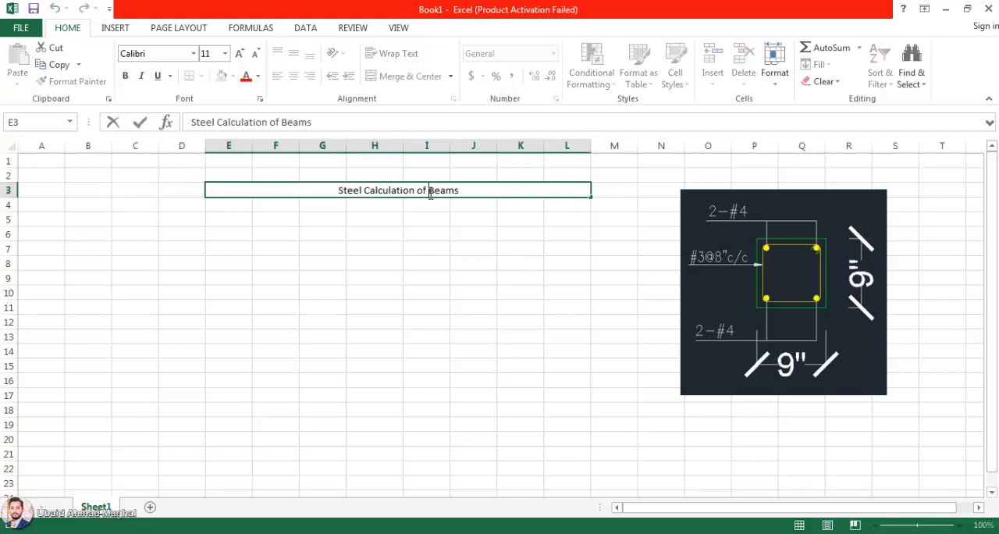
{"action": "type", "text": "RCC"}
{"action": "key", "text": "Return"}
Step: Format the title with font size 18 and red text
{"action": "left_click", "coordinate": [435, 192]}
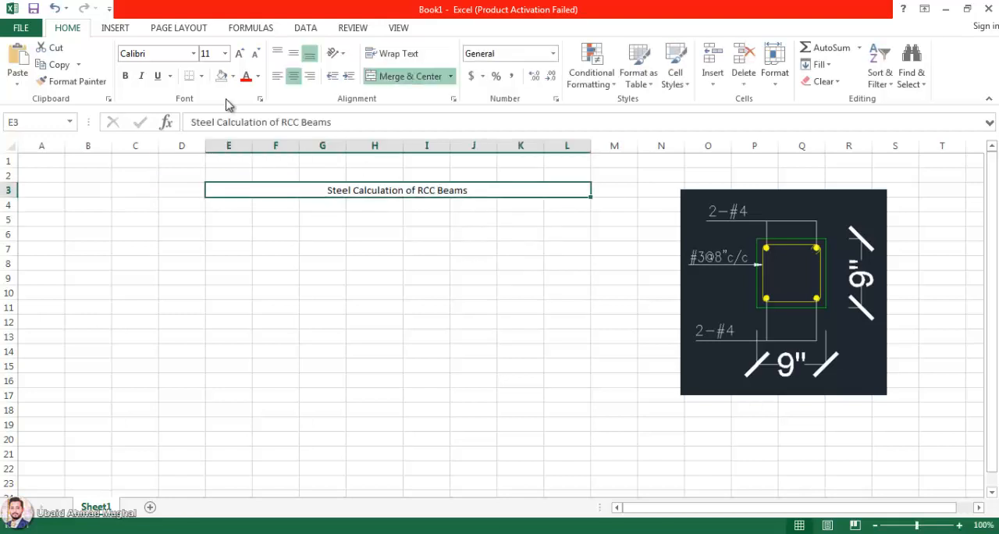
{"action": "left_click", "coordinate": [241, 55]}
{"action": "left_click", "coordinate": [241, 57]}
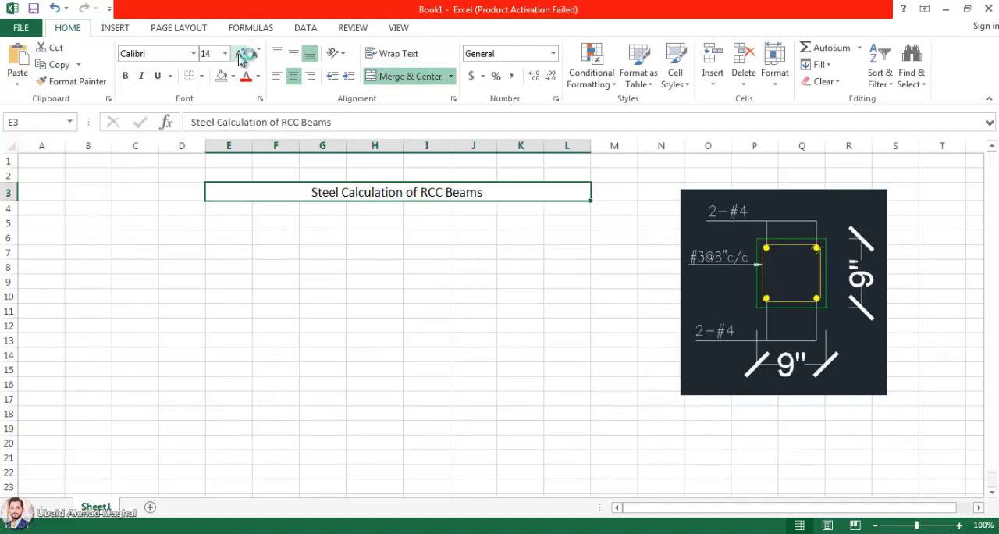
{"action": "left_click", "coordinate": [241, 55]}
{"action": "left_click", "coordinate": [241, 56]}
{"action": "left_click", "coordinate": [247, 76]}
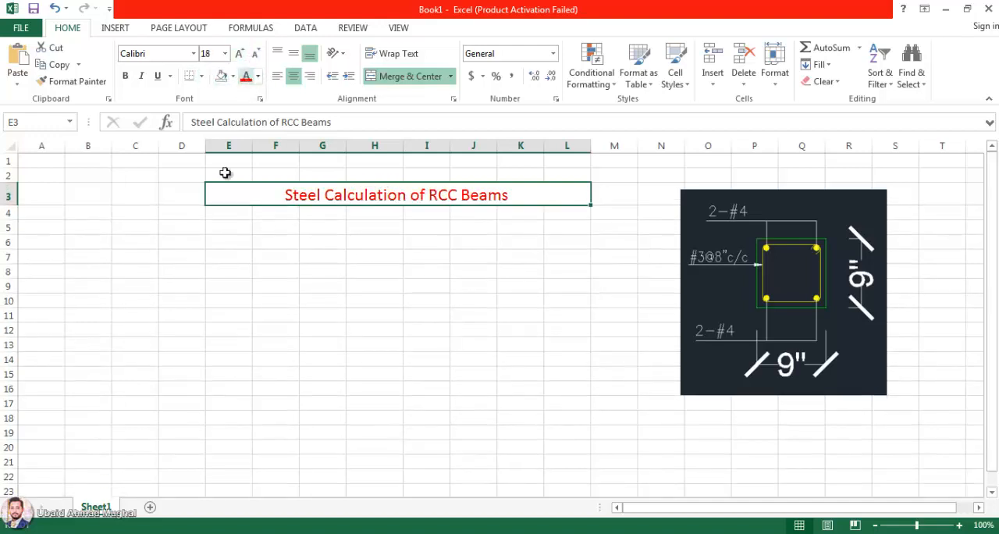
Step: Enter the label "Enter Number of top Bars" in cell F5
{"action": "left_click", "coordinate": [261, 248]}
{"action": "left_click", "coordinate": [236, 239]}
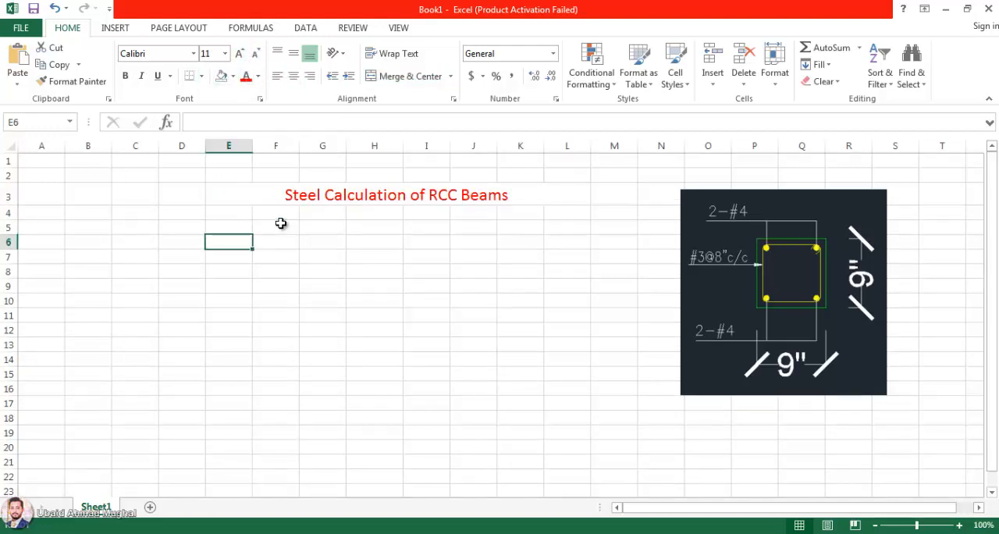
{"action": "left_click", "coordinate": [295, 225]}
{"action": "left_click", "coordinate": [326, 226]}
{"action": "left_click", "coordinate": [295, 227]}
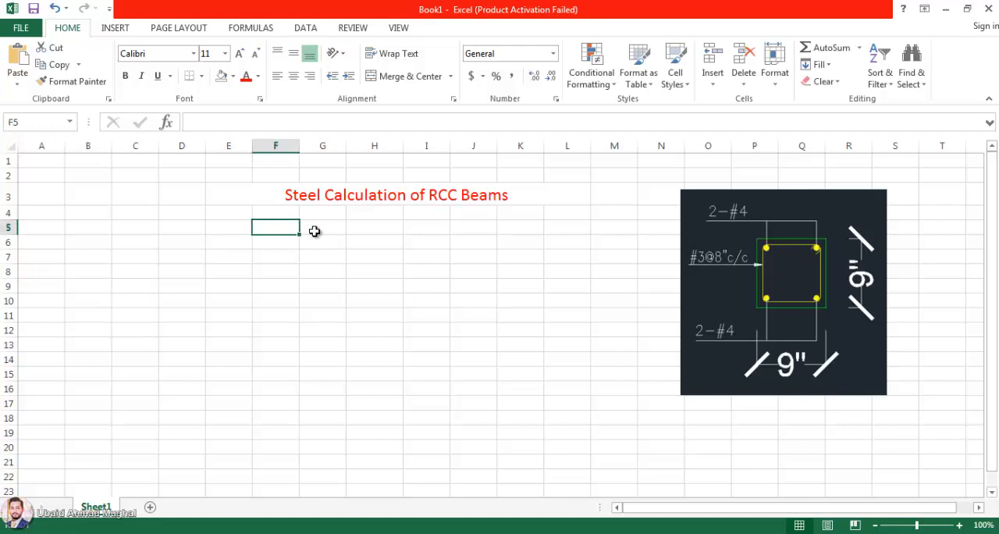
{"action": "type", "text": "Enter Nu"}
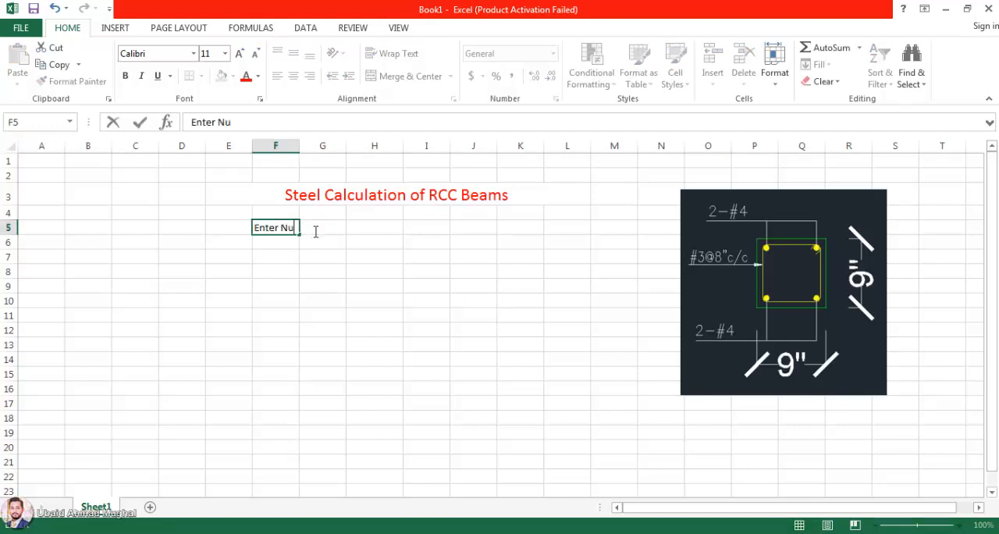
{"action": "type", "text": "mber of top Bars"}
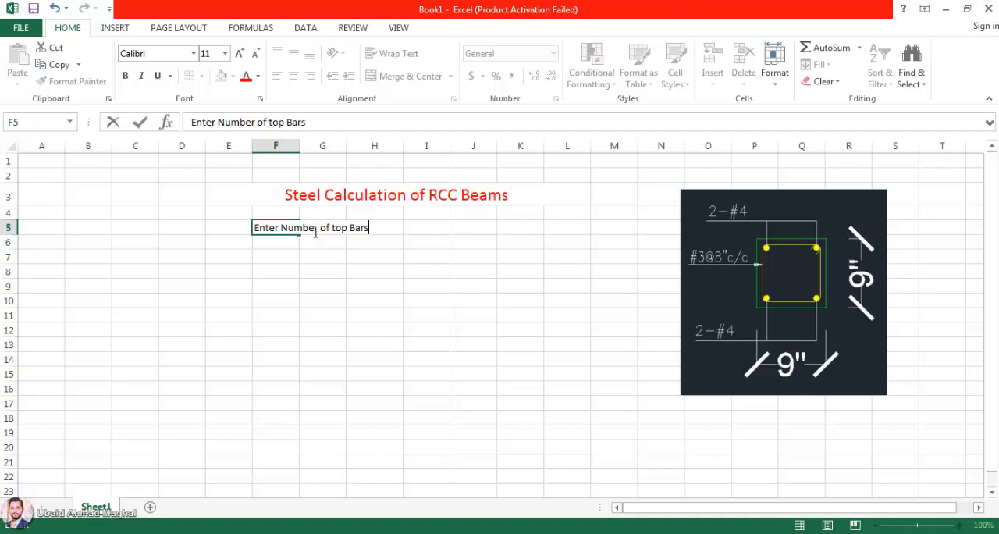
{"action": "key", "text": "Return"}
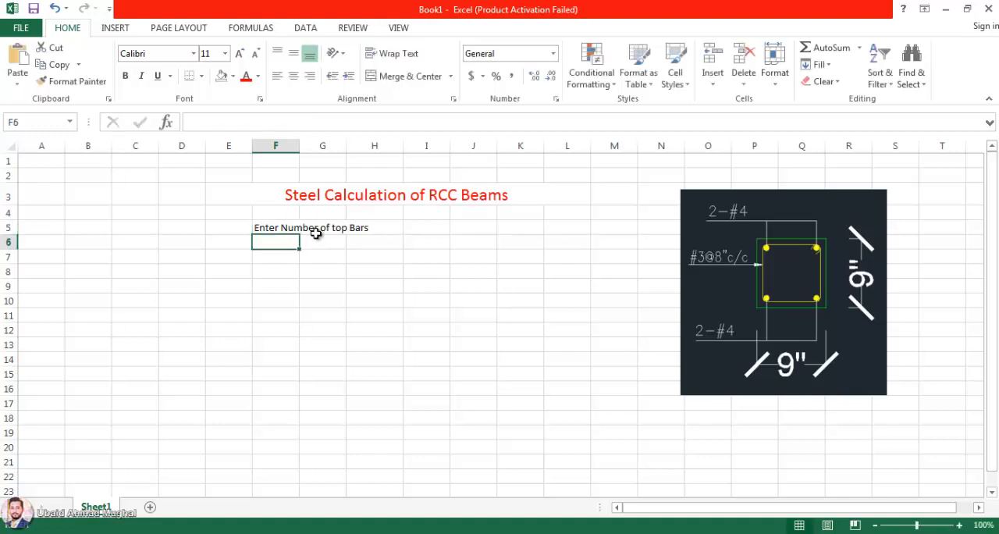
Step: Merge and center the top bars label across F5 to H5 and add "=" at its end
{"action": "left_click", "coordinate": [270, 231]}
{"action": "left_click_drag", "start_coordinate": [272, 223], "coordinate": [375, 228]}
{"action": "left_click", "coordinate": [437, 77]}
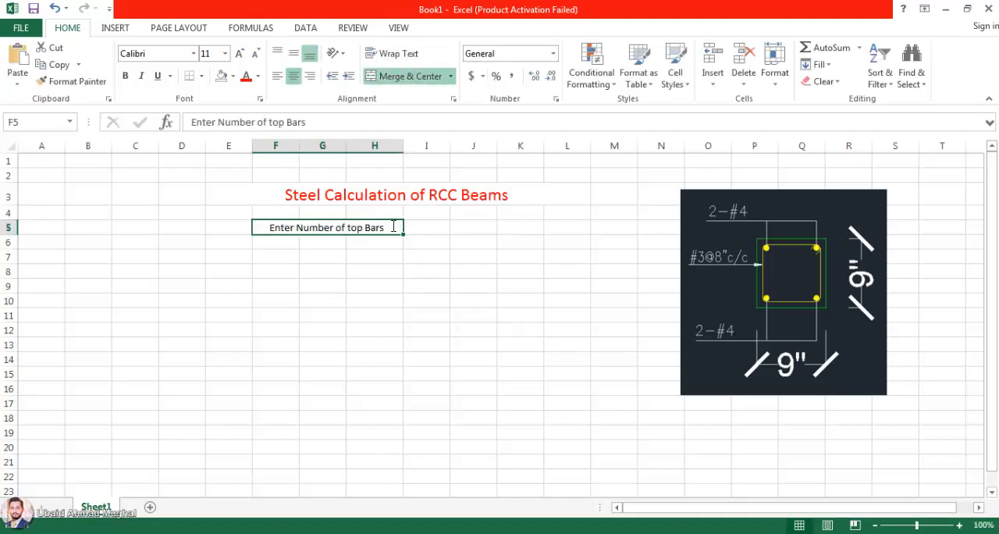
{"action": "double_click", "coordinate": [392, 228]}
{"action": "type", "text": "="}
Step: Fill cell I5 with yellow as the input cell for the number of top bars
{"action": "left_click", "coordinate": [421, 226]}
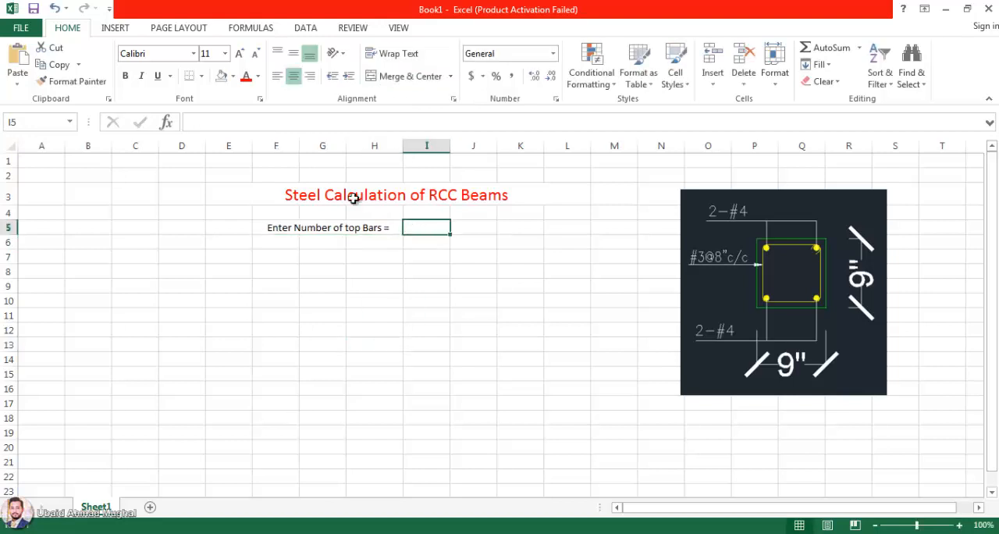
{"action": "left_click", "coordinate": [233, 75]}
{"action": "left_click", "coordinate": [258, 192]}
{"action": "left_click", "coordinate": [471, 227]}
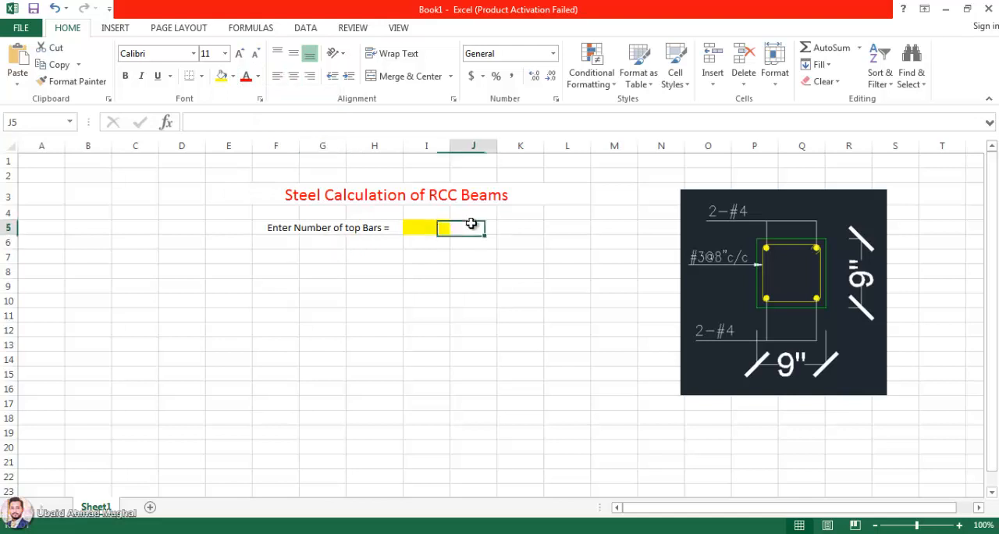
Step: Copy the row 5 label down to row 6 and reword it as "Enter the size of top Bars ="
{"action": "left_click", "coordinate": [294, 230]}
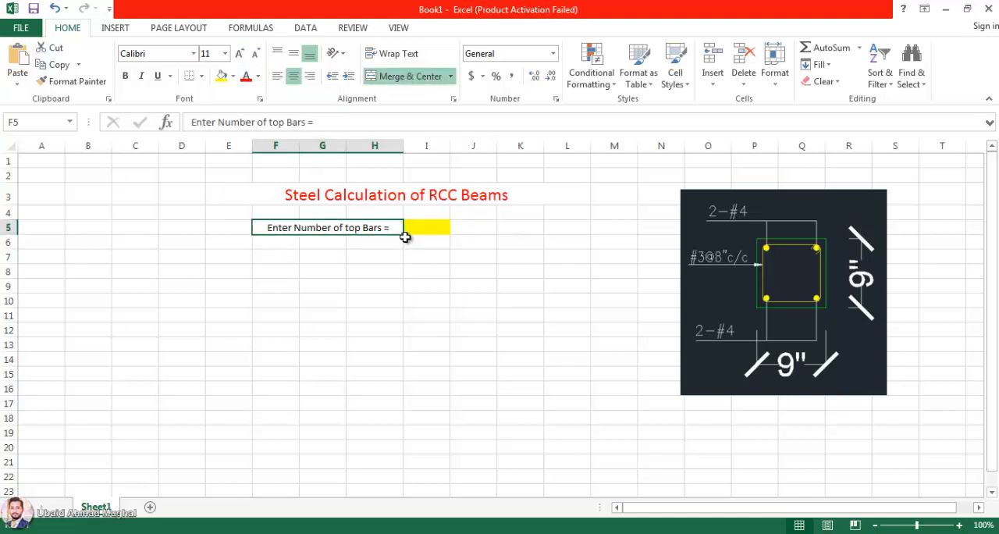
{"action": "left_click_drag", "start_coordinate": [404, 236], "coordinate": [364, 240]}
{"action": "double_click", "coordinate": [362, 242]}
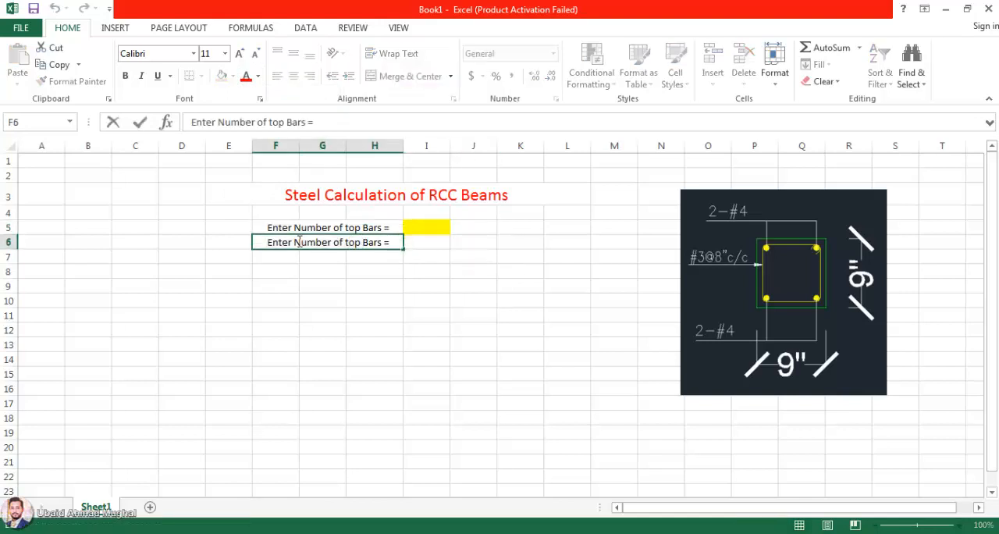
{"action": "left_click_drag", "start_coordinate": [299, 242], "coordinate": [334, 242]}
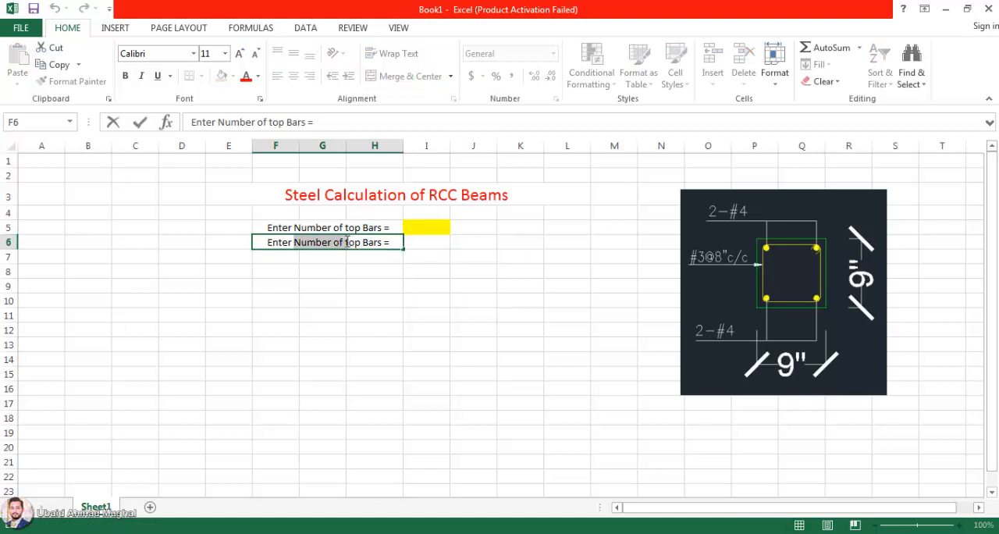
{"action": "type", "text": "the siz"}
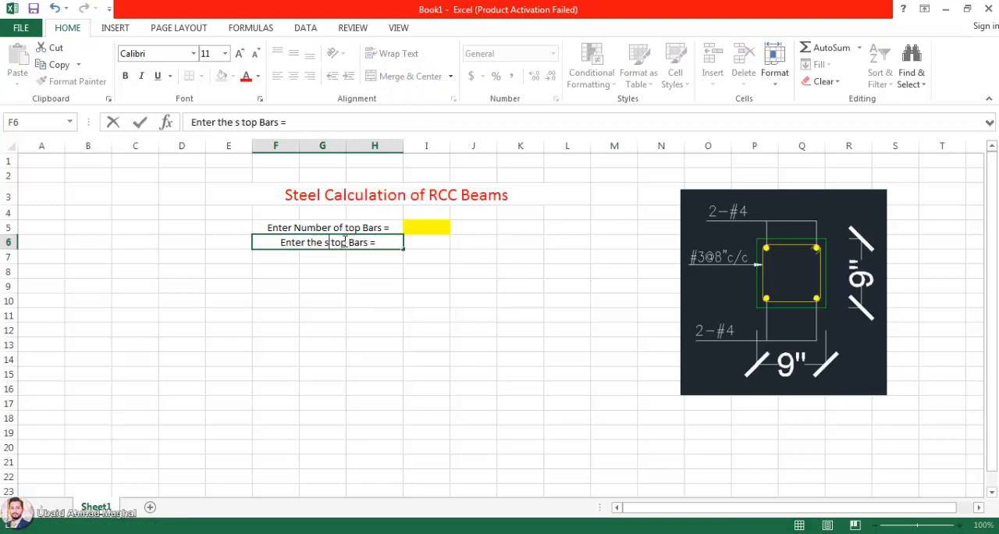
{"action": "type", "text": "e o"}
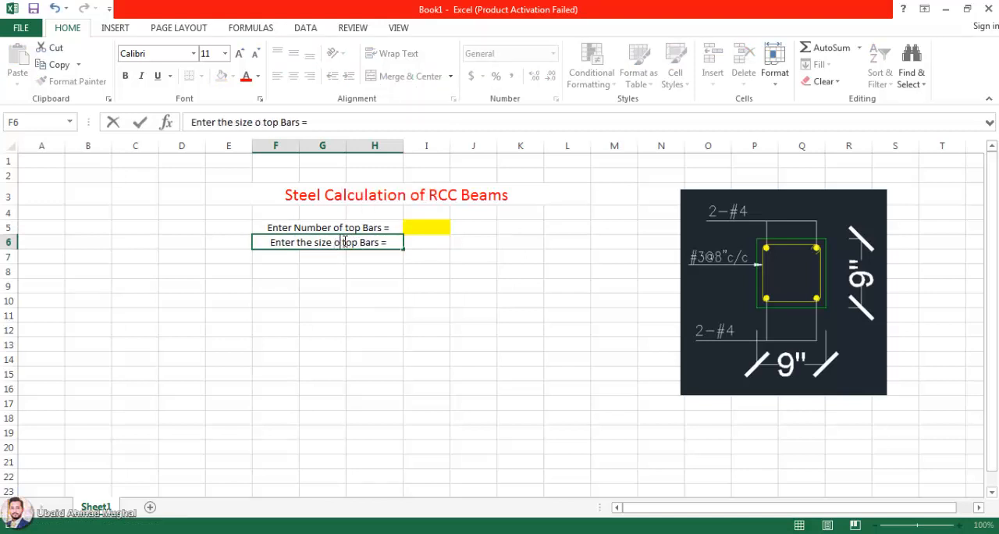
{"action": "type", "text": "f"}
{"action": "left_click", "coordinate": [367, 299]}
Step: Fill cell I6 beside the bar size label with yellow
{"action": "left_click", "coordinate": [436, 240]}
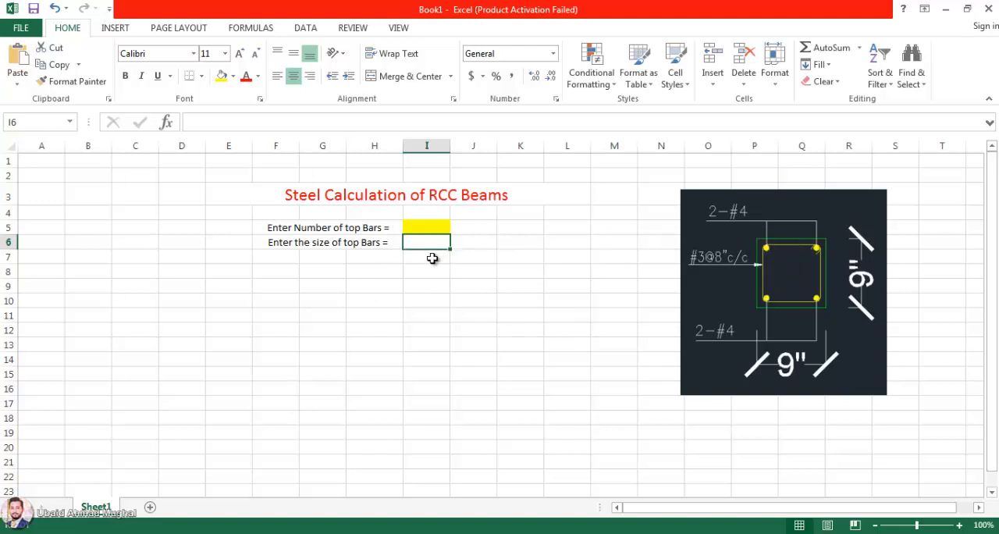
{"action": "left_click", "coordinate": [221, 75]}
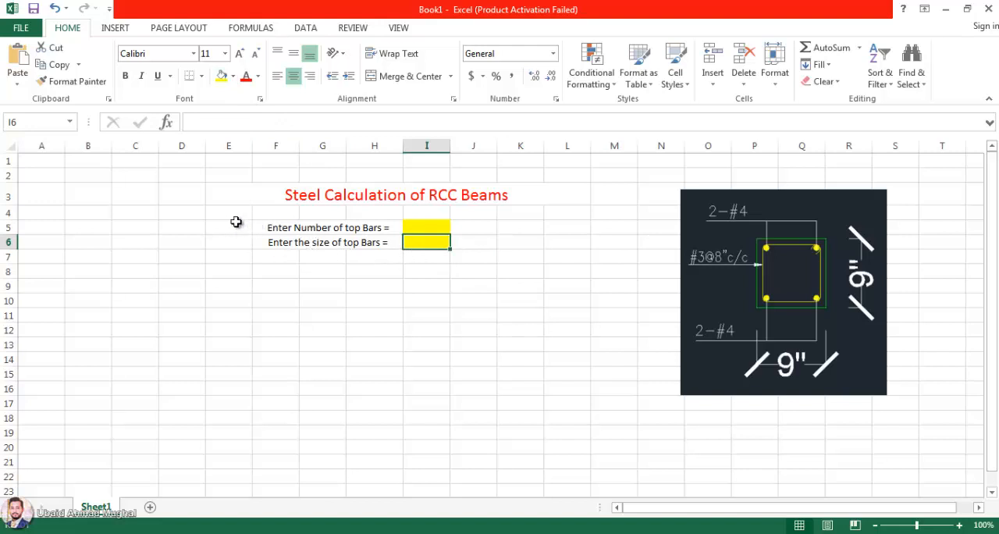
{"action": "left_click", "coordinate": [277, 258]}
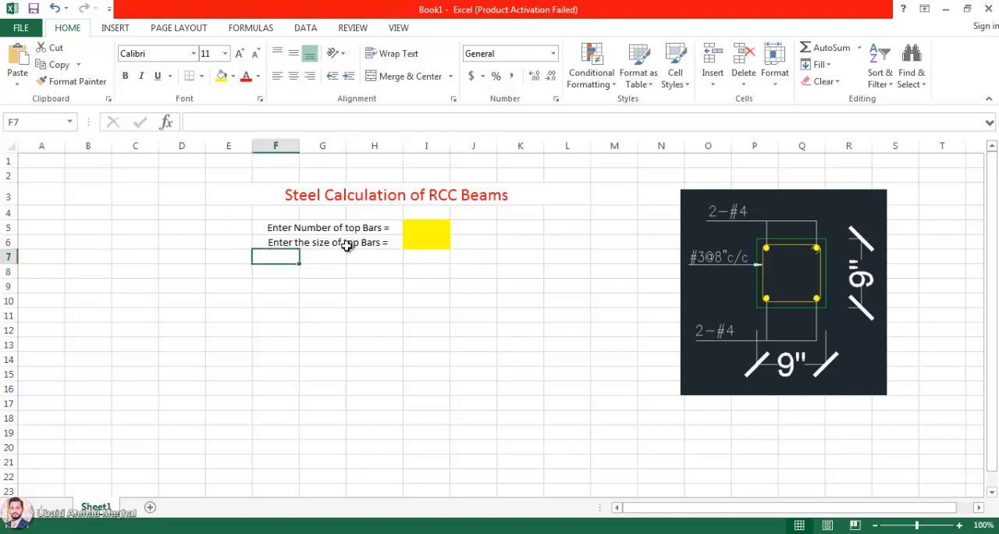
Step: Enter "#" in cell J6 as the bar size unit
{"action": "left_click", "coordinate": [501, 241]}
{"action": "left_click", "coordinate": [468, 239]}
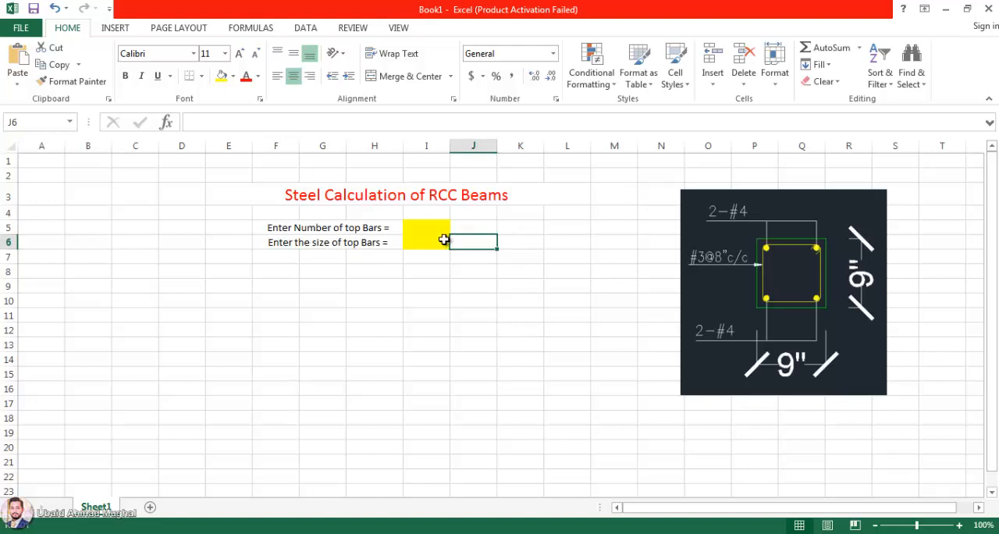
{"action": "type", "text": "#"}
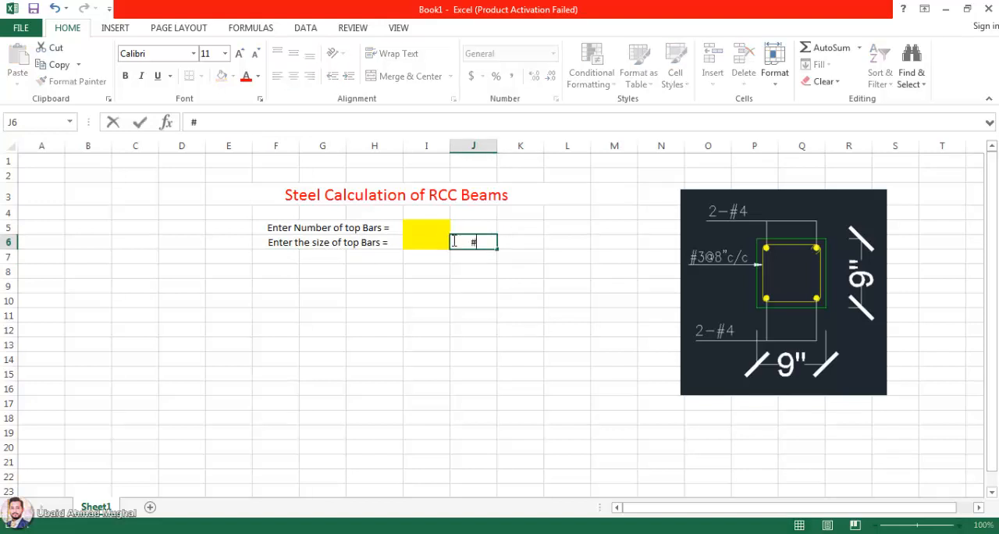
{"action": "left_click", "coordinate": [439, 285]}
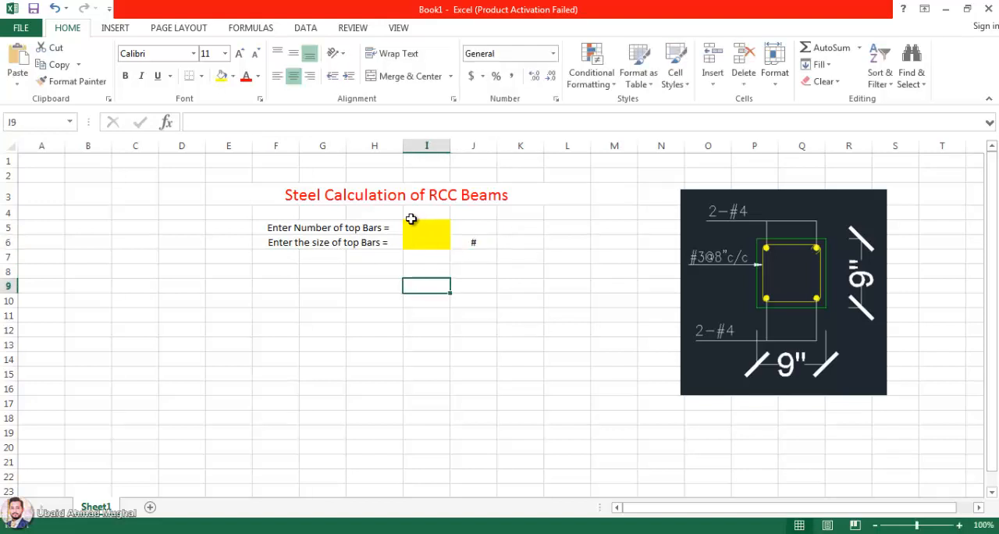
Step: Enter 2 as the number of top bars in I5 and move the beam section picture closer to the table, over columns L to P
{"action": "left_click", "coordinate": [428, 227]}
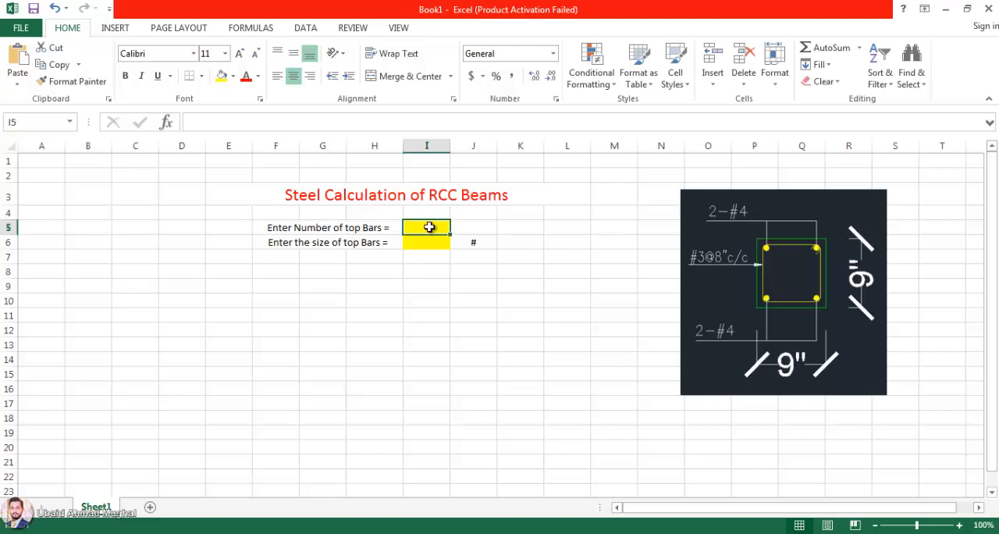
{"action": "type", "text": "2"}
{"action": "left_click", "coordinate": [425, 268]}
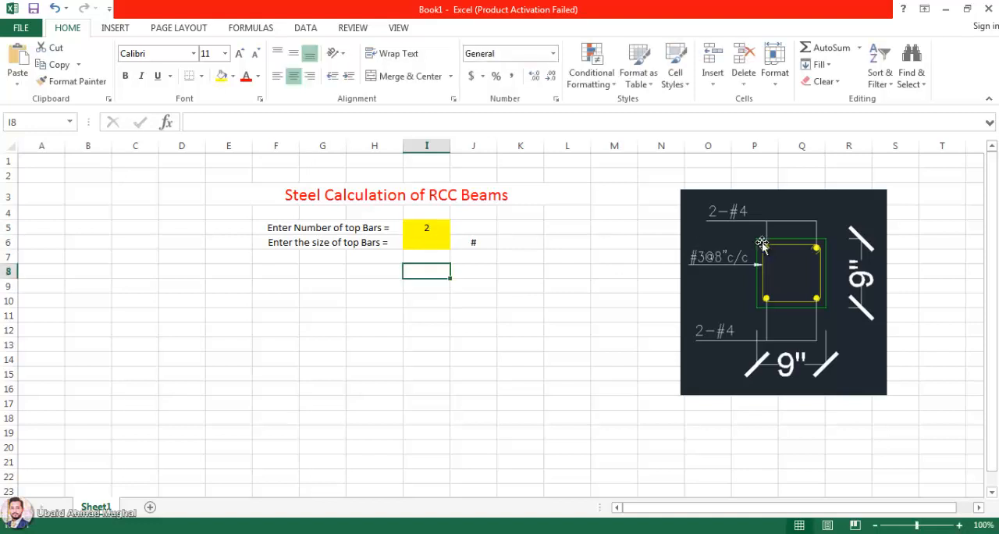
{"action": "left_click_drag", "start_coordinate": [762, 243], "coordinate": [643, 227]}
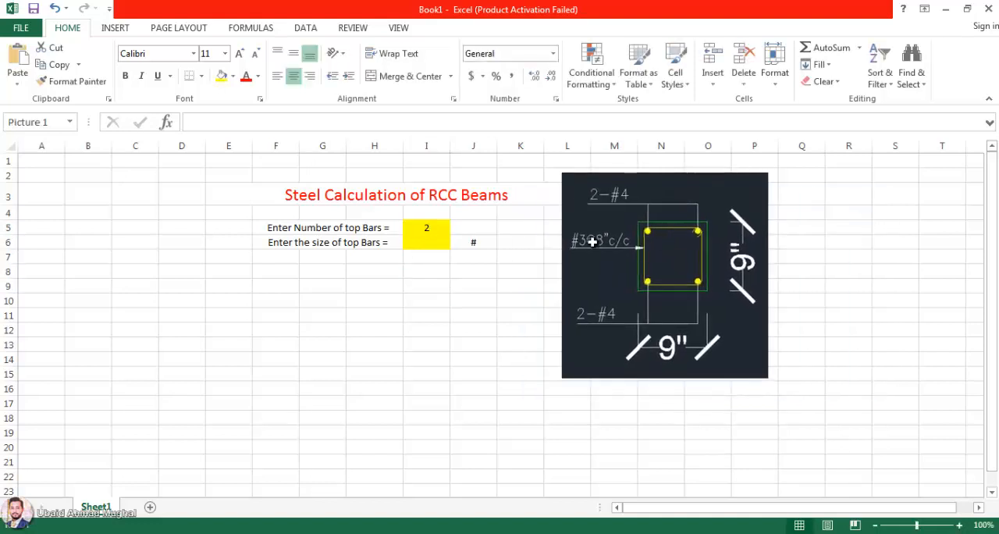
Step: Enter 4 as the size of the top bars in cell I6
{"action": "left_click", "coordinate": [434, 243]}
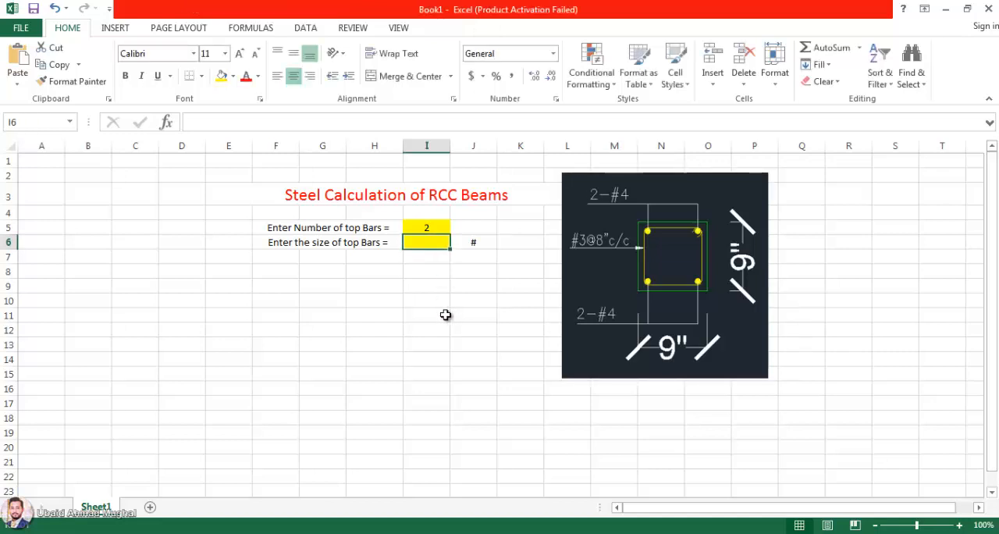
{"action": "type", "text": "4"}
{"action": "key", "text": "Return"}
Step: Extend the top bar size label in row 6 to read "Enter the size of top Bars = # ="
{"action": "left_click", "coordinate": [468, 242]}
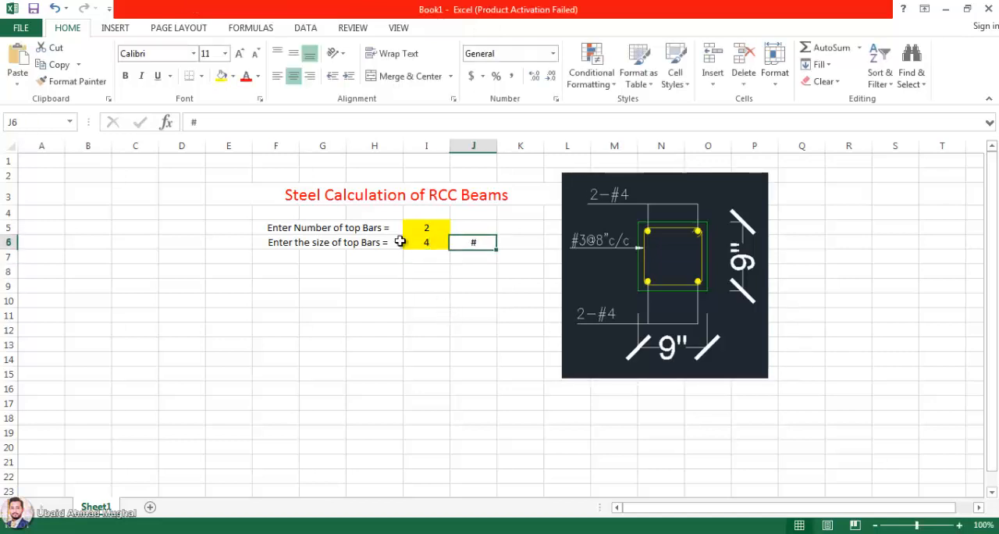
{"action": "left_click", "coordinate": [370, 242]}
{"action": "double_click", "coordinate": [390, 243]}
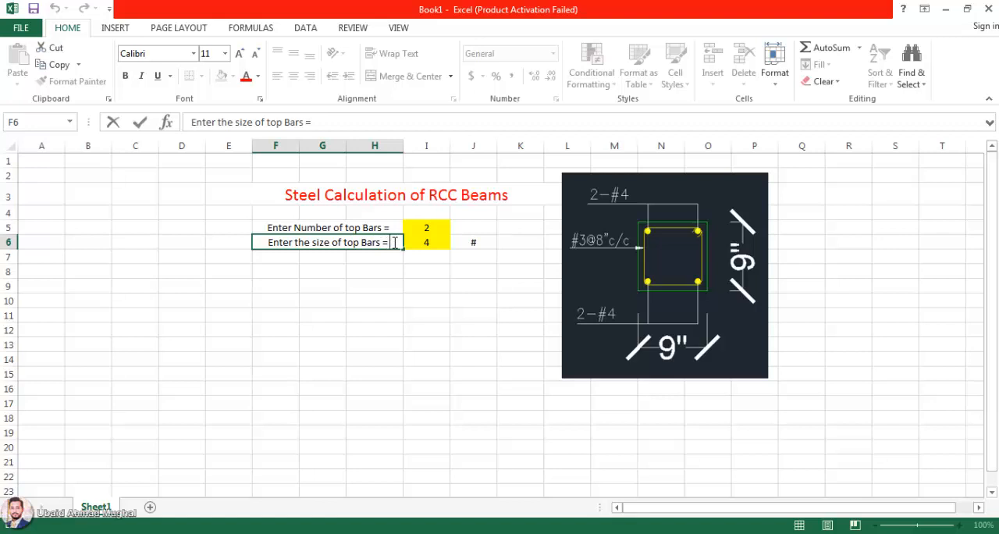
{"action": "type", "text": "#"}
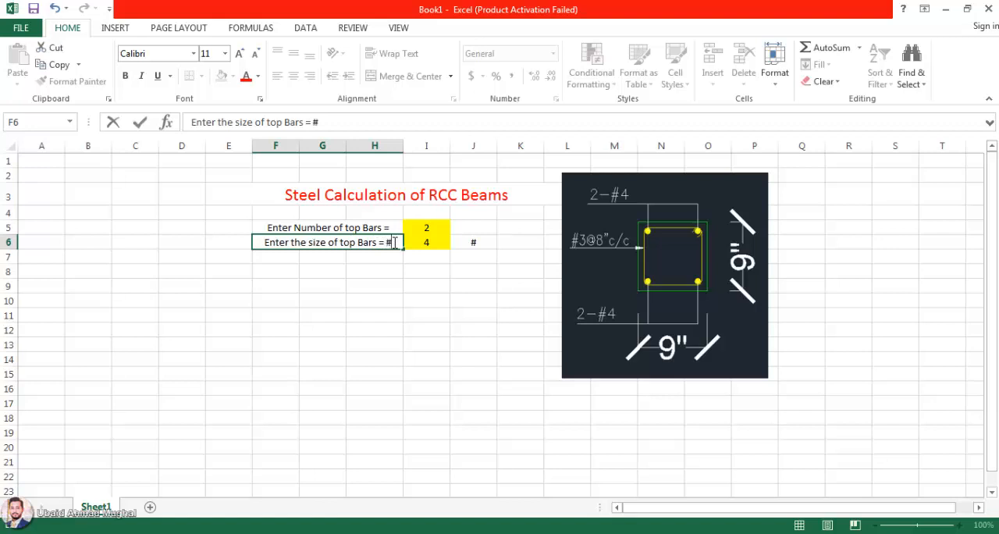
{"action": "type", "text": " ="}
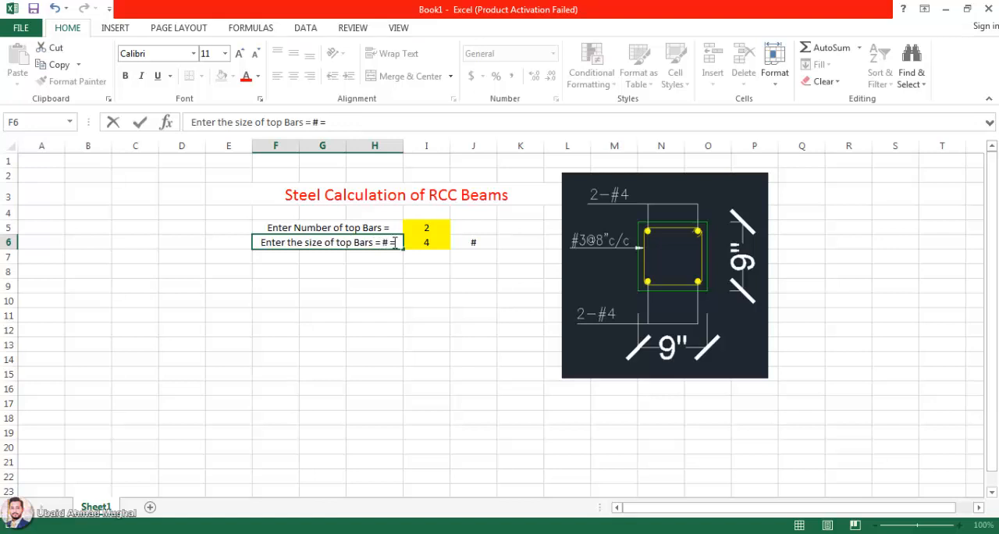
{"action": "left_click", "coordinate": [447, 305]}
{"action": "left_click", "coordinate": [434, 233]}
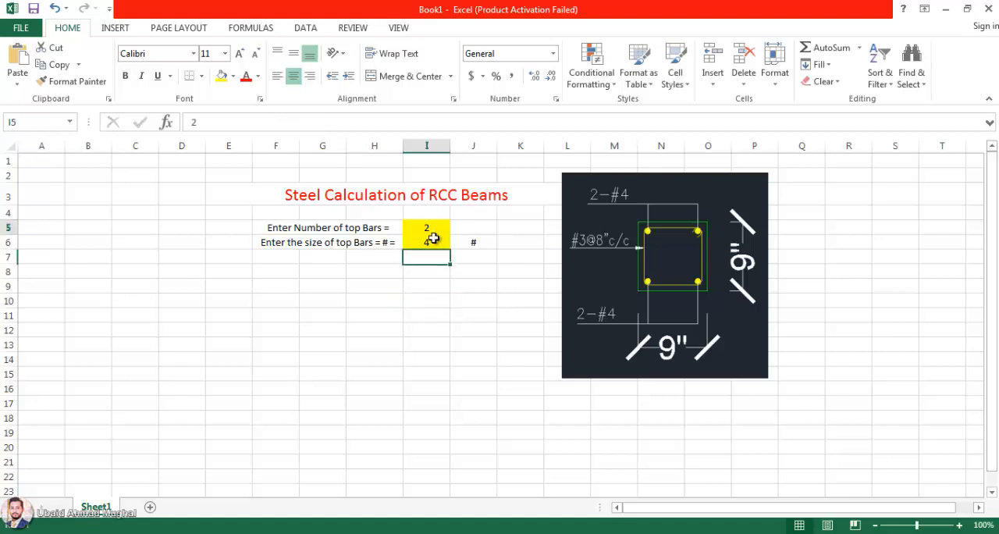
Step: Copy the top bar labels and their yellow input cells from F5:I6 to the two rows below, starting at F7
{"action": "left_click", "coordinate": [431, 243]}
{"action": "left_click", "coordinate": [369, 273]}
{"action": "left_click", "coordinate": [287, 258]}
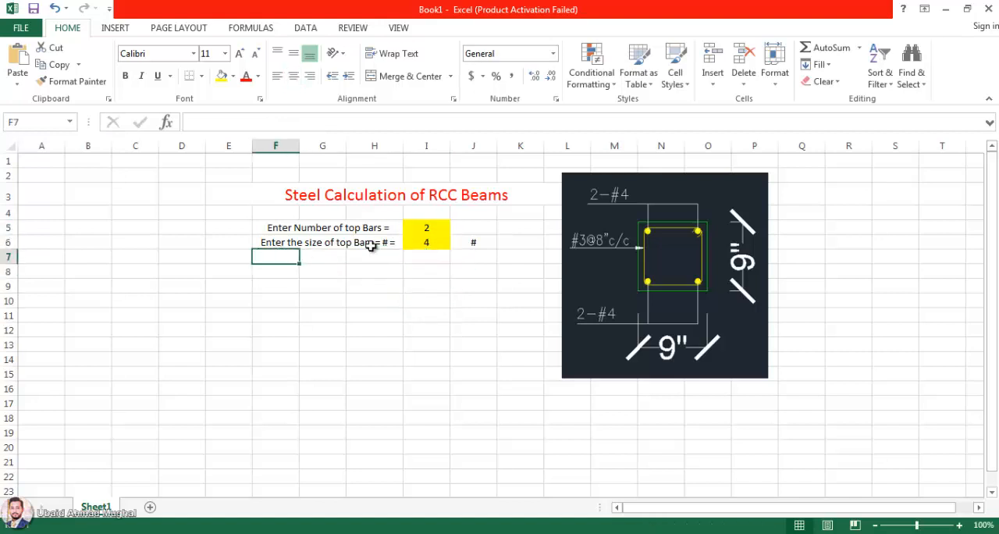
{"action": "left_click_drag", "start_coordinate": [317, 227], "coordinate": [431, 234]}
{"action": "key", "text": "ctrl+c"}
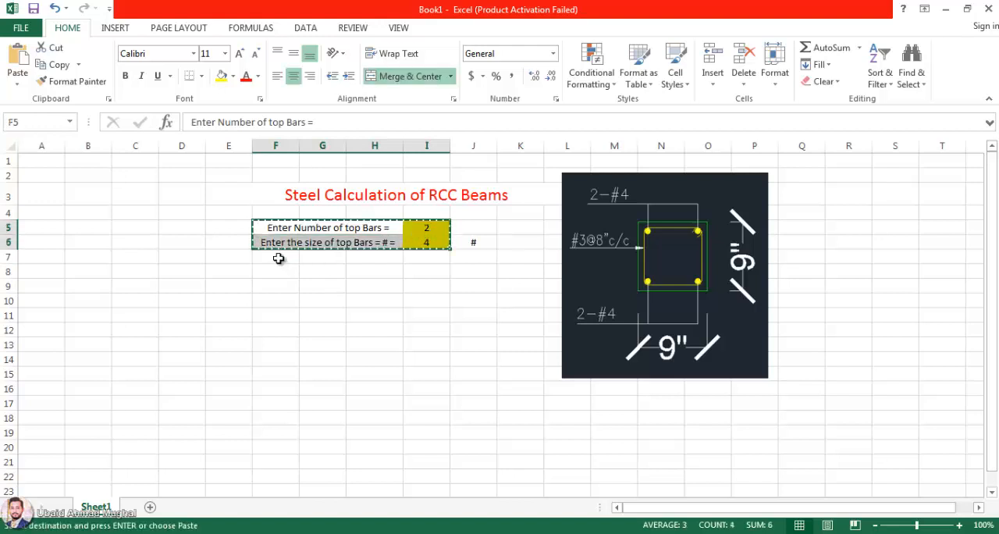
{"action": "left_click", "coordinate": [279, 258]}
{"action": "key", "text": "ctrl+v"}
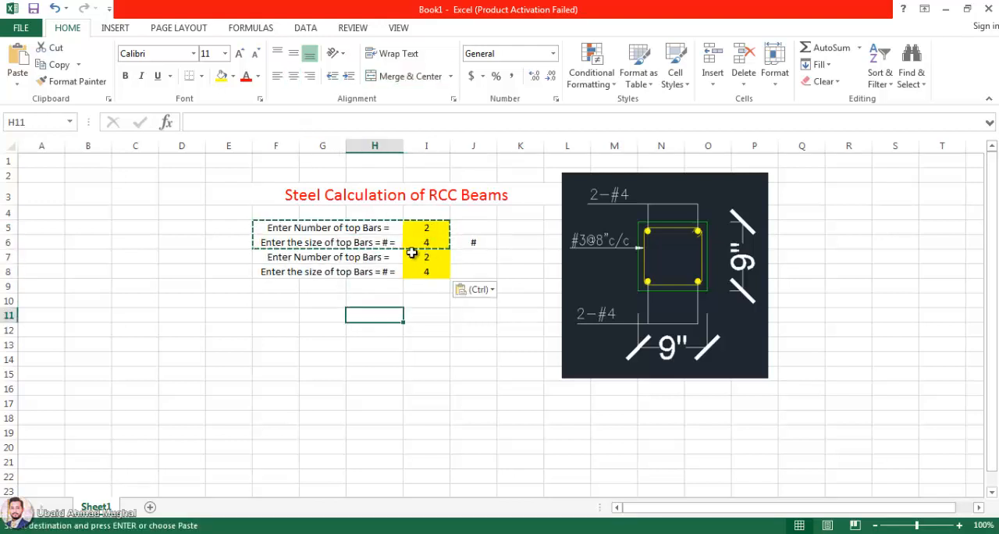
Step: Replace "top" with "bottom" in the number and size labels of rows 7 and 8
{"action": "left_click", "coordinate": [362, 254]}
{"action": "double_click", "coordinate": [347, 256]}
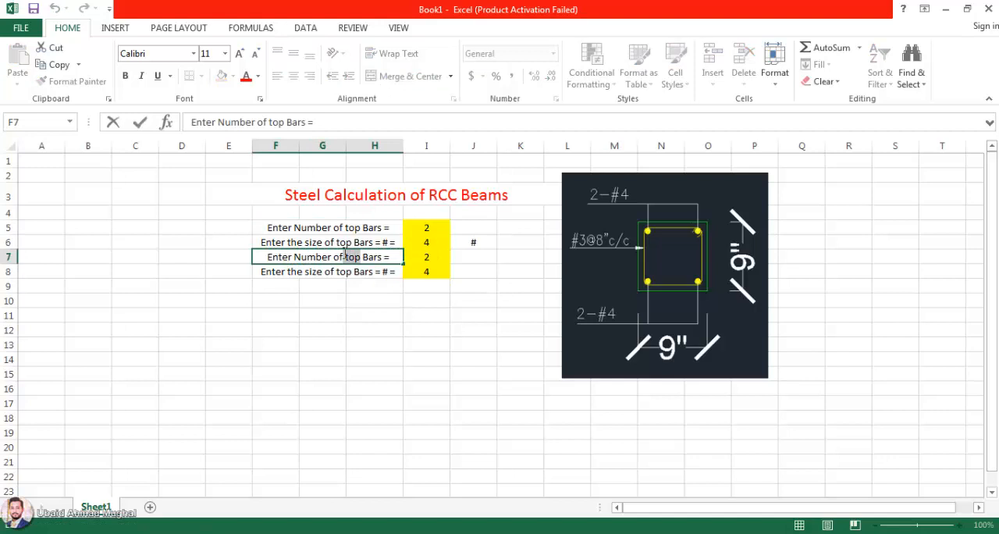
{"action": "type", "text": "bottom"}
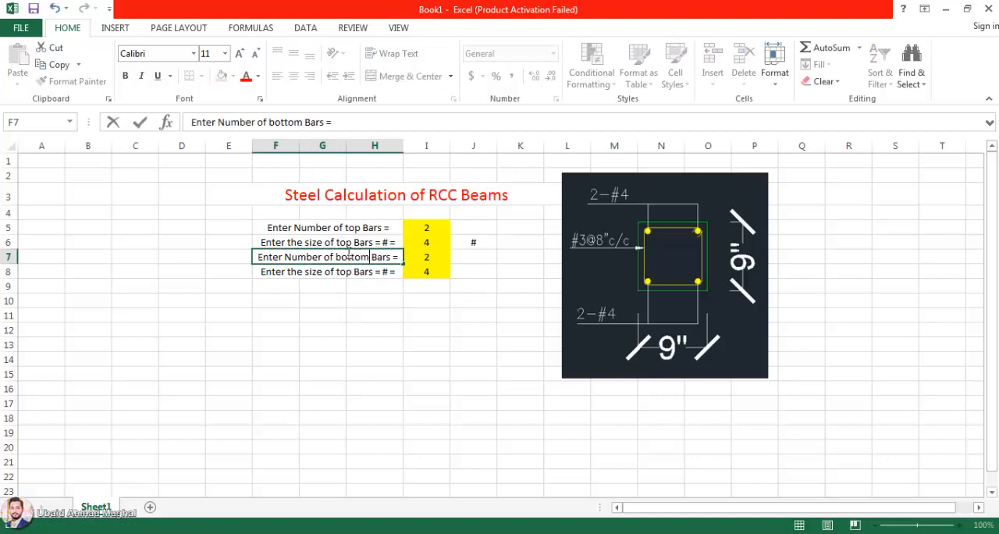
{"action": "left_click", "coordinate": [340, 271]}
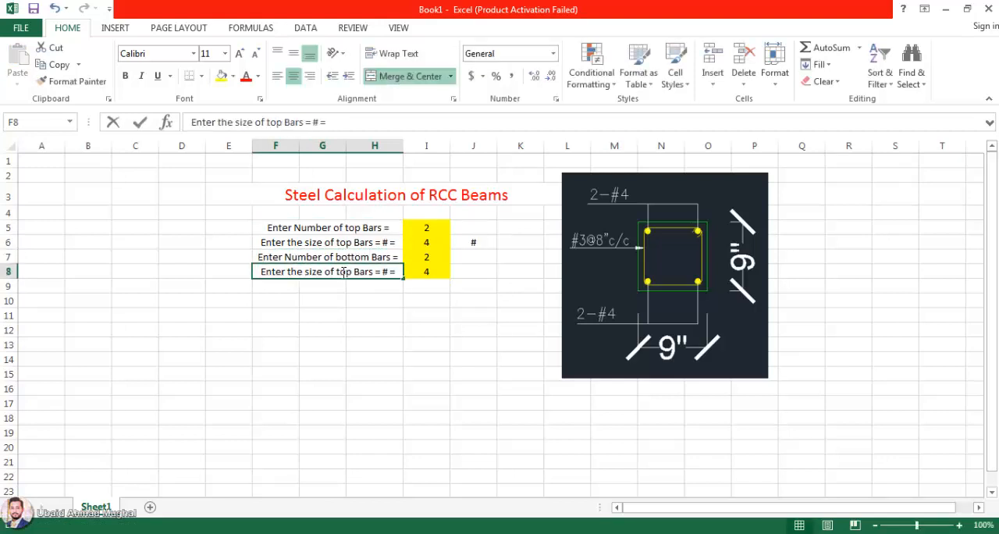
{"action": "double_click", "coordinate": [352, 271]}
{"action": "key", "text": "BackSpace"}
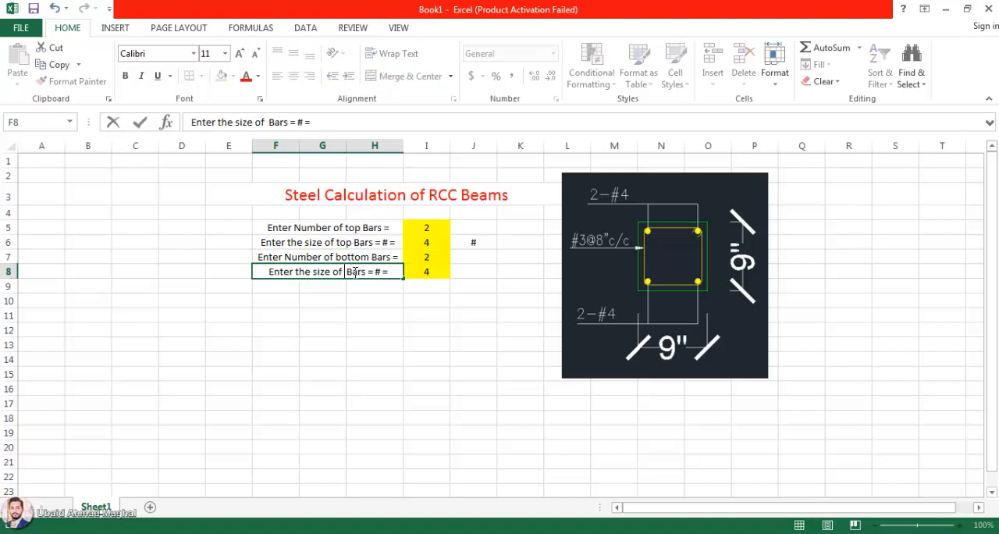
{"action": "type", "text": "bottom"}
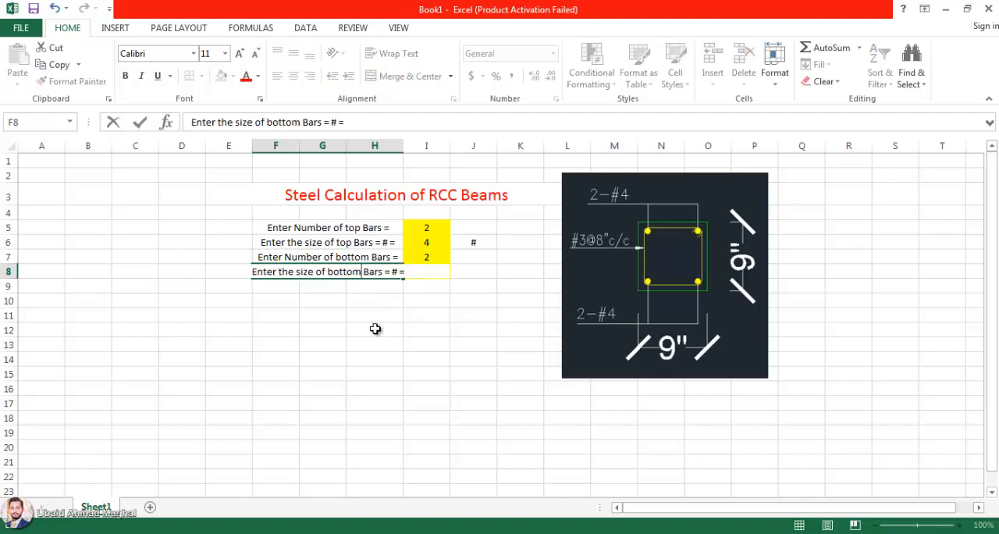
{"action": "left_click", "coordinate": [375, 328]}
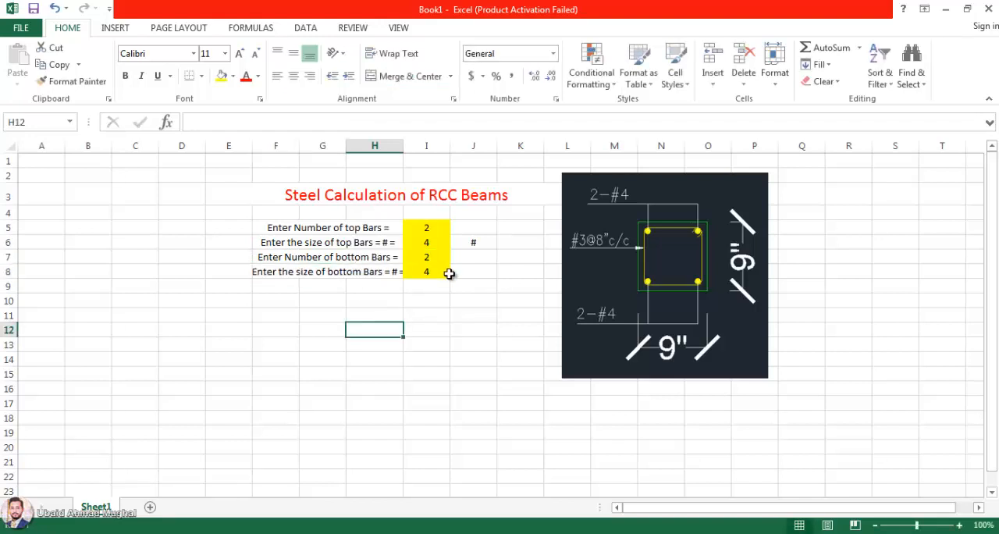
Step: Widen column H so the bottom bar size label fits completely
{"action": "left_click_drag", "start_coordinate": [403, 146], "coordinate": [423, 147]}
{"action": "left_click", "coordinate": [414, 148]}
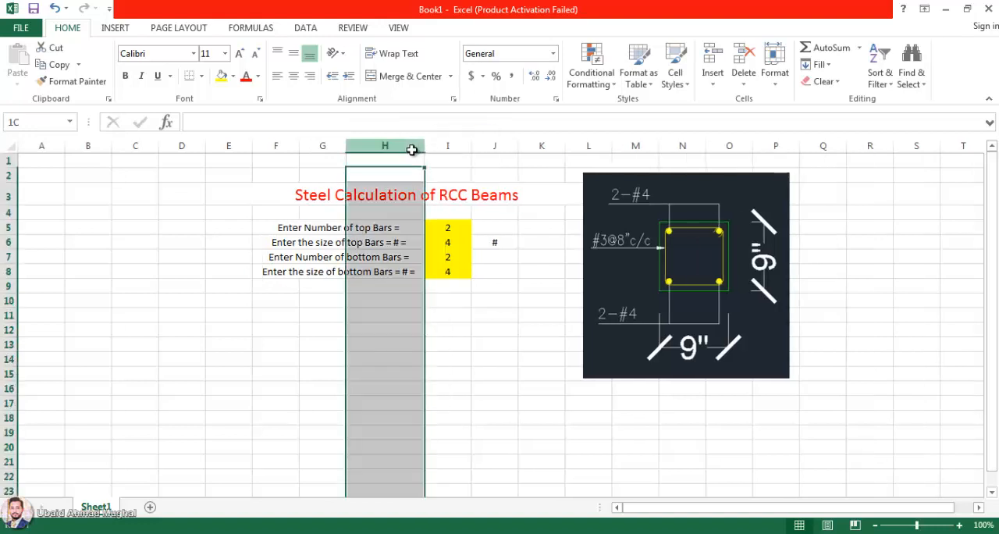
{"action": "left_click", "coordinate": [460, 380]}
Step: Put a thick box border around the sheet title and move the beam section picture down below it, starting at row 5
{"action": "left_click", "coordinate": [402, 197]}
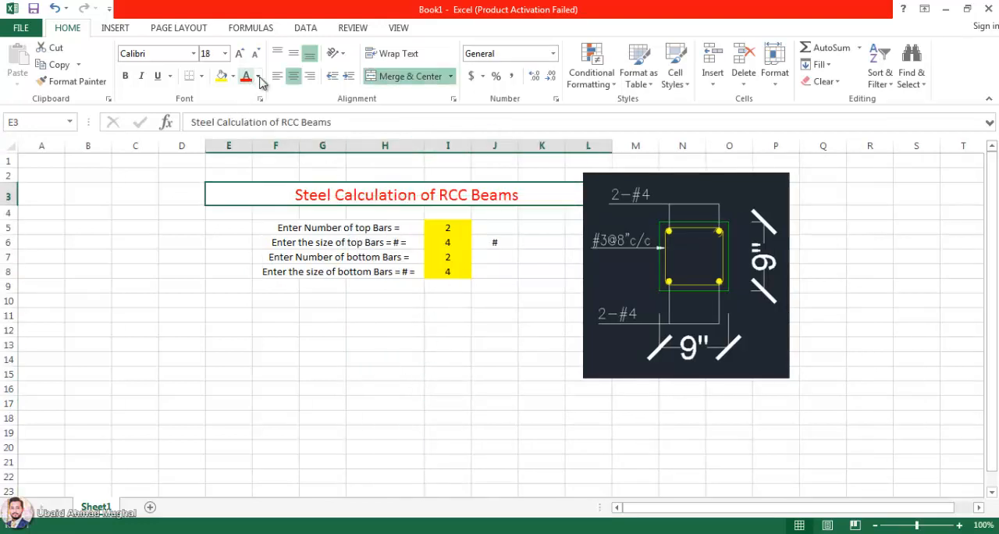
{"action": "left_click", "coordinate": [200, 75]}
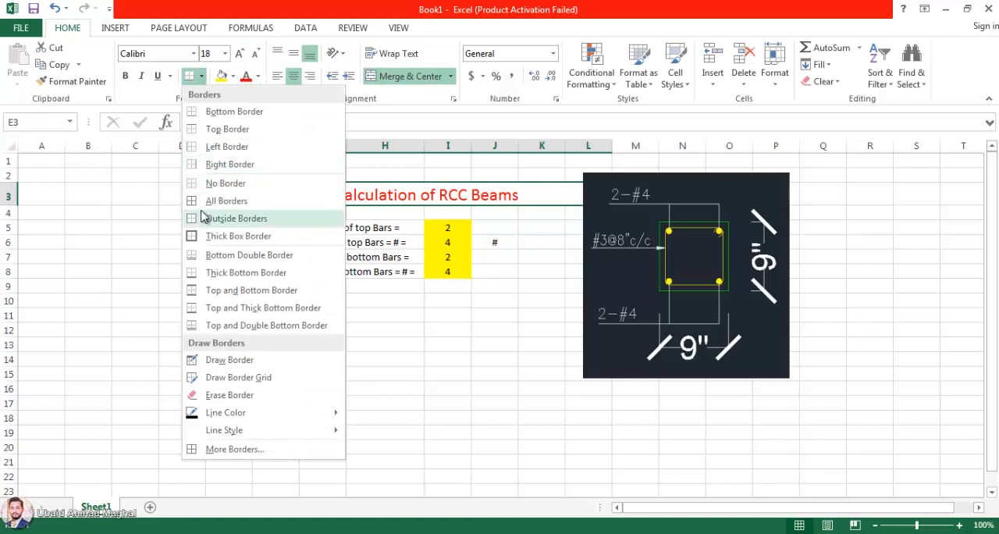
{"action": "left_click", "coordinate": [234, 234]}
{"action": "left_click", "coordinate": [439, 332]}
{"action": "left_click_drag", "start_coordinate": [652, 181], "coordinate": [654, 230]}
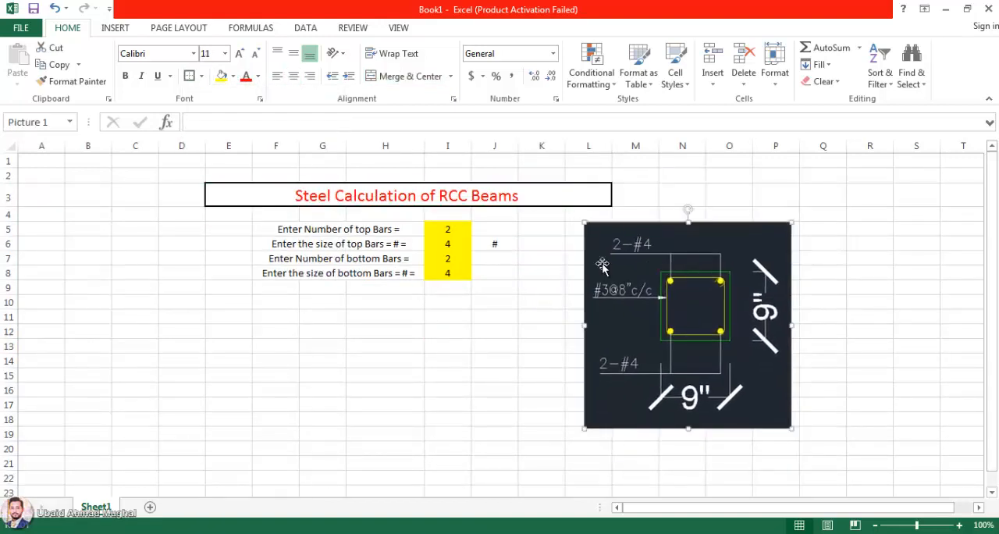
{"action": "left_click", "coordinate": [488, 229]}
Step: Enter the formula text "Density = Mass /Volume" in cell F10
{"action": "left_click", "coordinate": [287, 313]}
{"action": "left_click", "coordinate": [286, 304]}
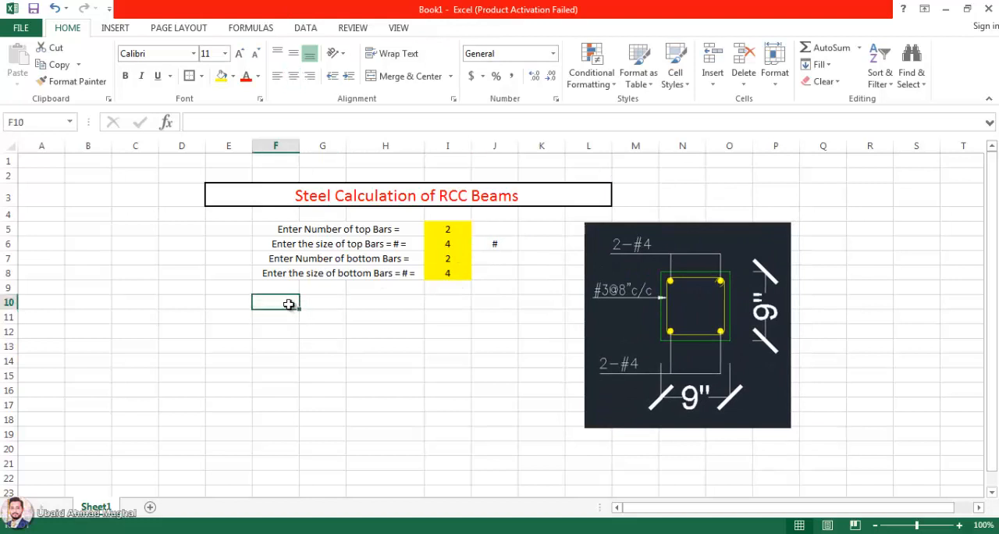
{"action": "type", "text": "Density = Mass /Volu"}
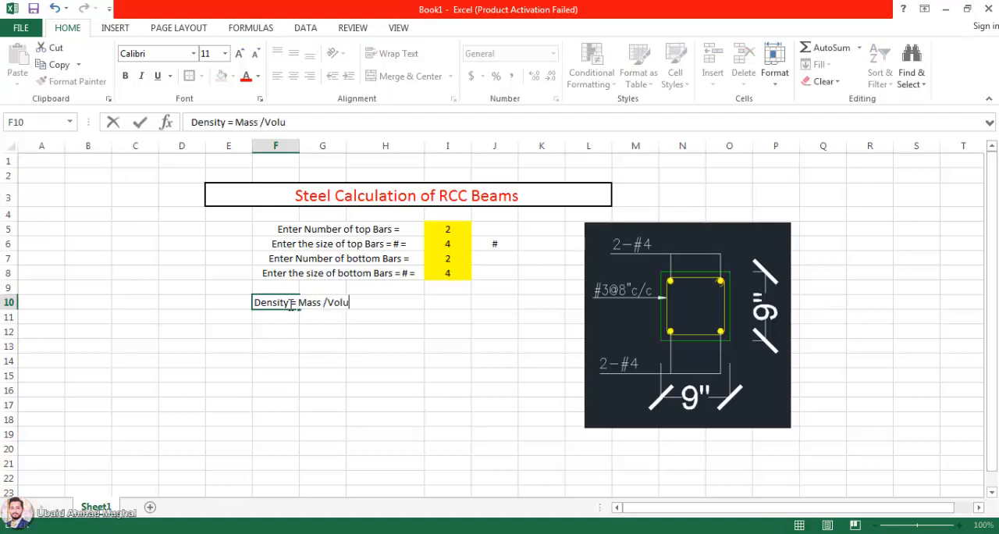
{"action": "type", "text": "me"}
{"action": "key", "text": "Return"}
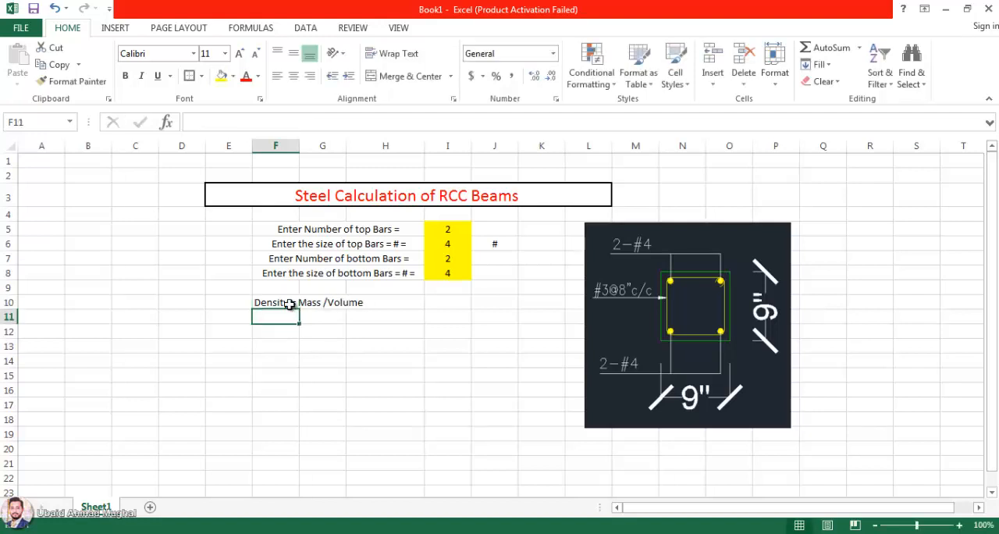
Step: Merge and center the density formula text across cells F10 to I10
{"action": "left_click", "coordinate": [326, 303]}
{"action": "double_click", "coordinate": [326, 303]}
{"action": "key", "text": "Return"}
{"action": "left_click_drag", "start_coordinate": [285, 304], "coordinate": [442, 303]}
{"action": "left_click", "coordinate": [409, 76]}
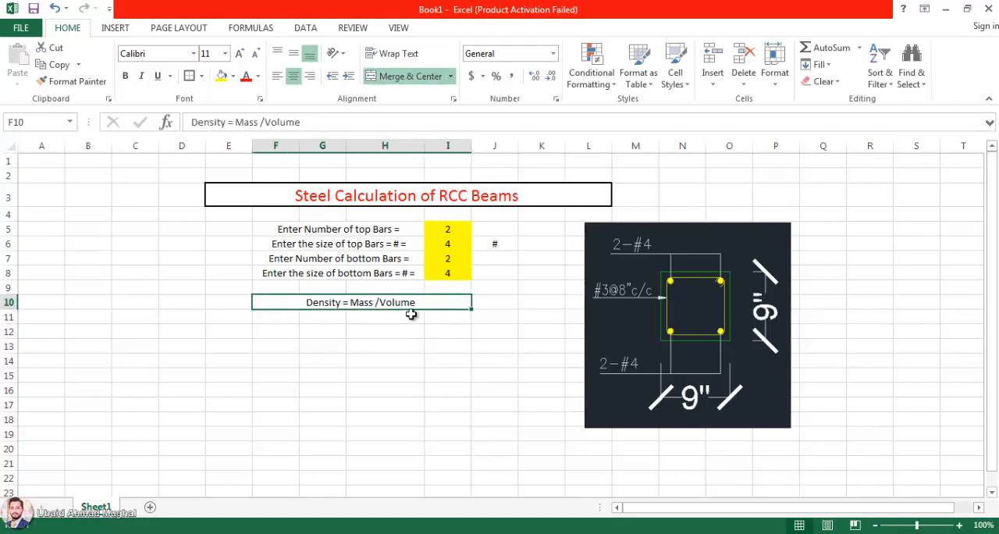
Step: Remove the space before the slash so the formula text reads "Density = Mass/Volume"
{"action": "double_click", "coordinate": [378, 303]}
{"action": "key", "text": "BackSpace"}
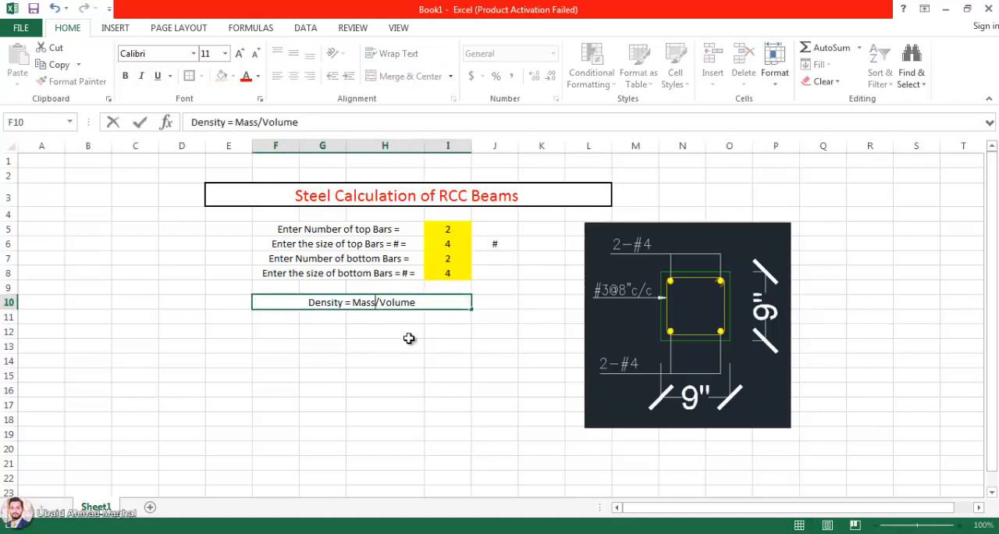
{"action": "left_click", "coordinate": [408, 336]}
{"action": "left_click", "coordinate": [387, 302]}
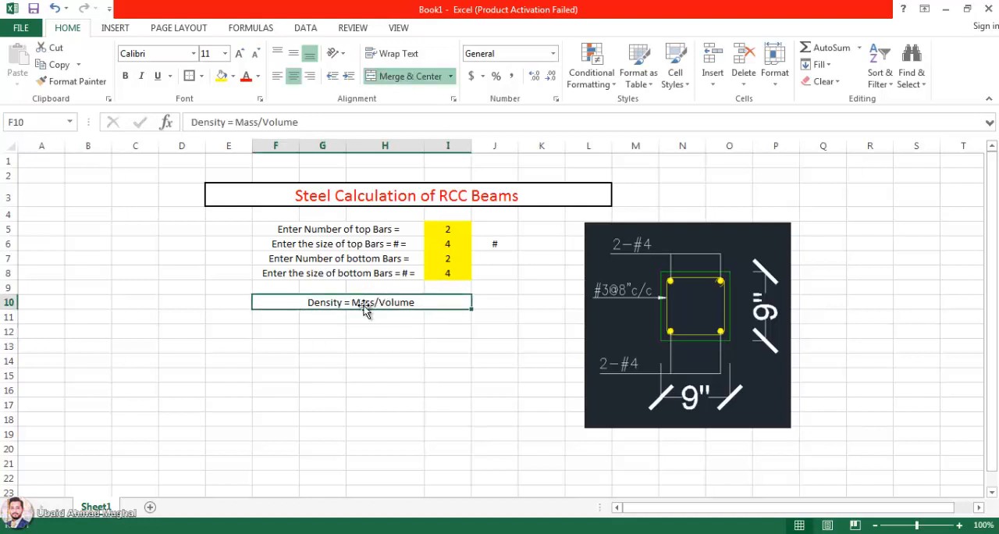
Step: Insert a new row above the density formula in row 10
{"action": "left_click", "coordinate": [307, 319]}
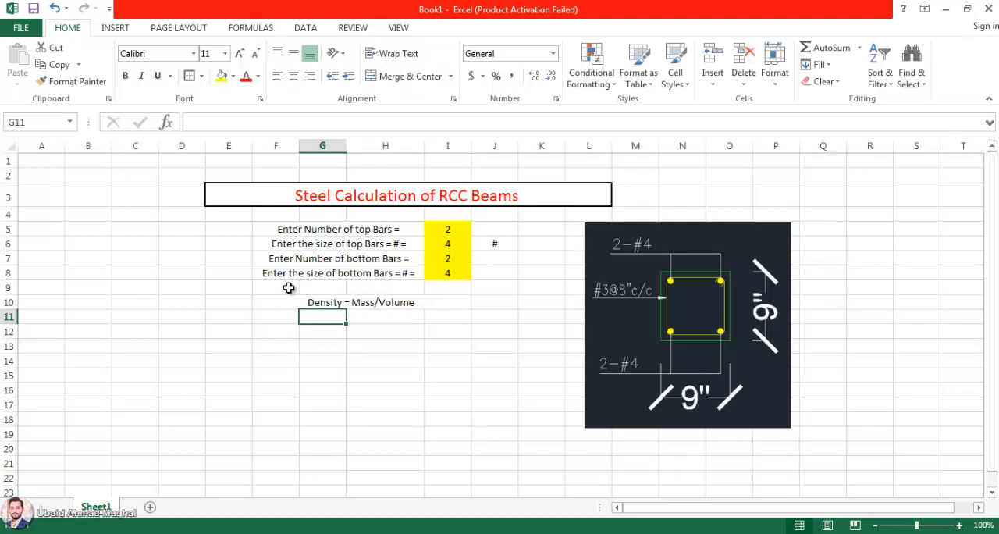
{"action": "right_click", "coordinate": [7, 303]}
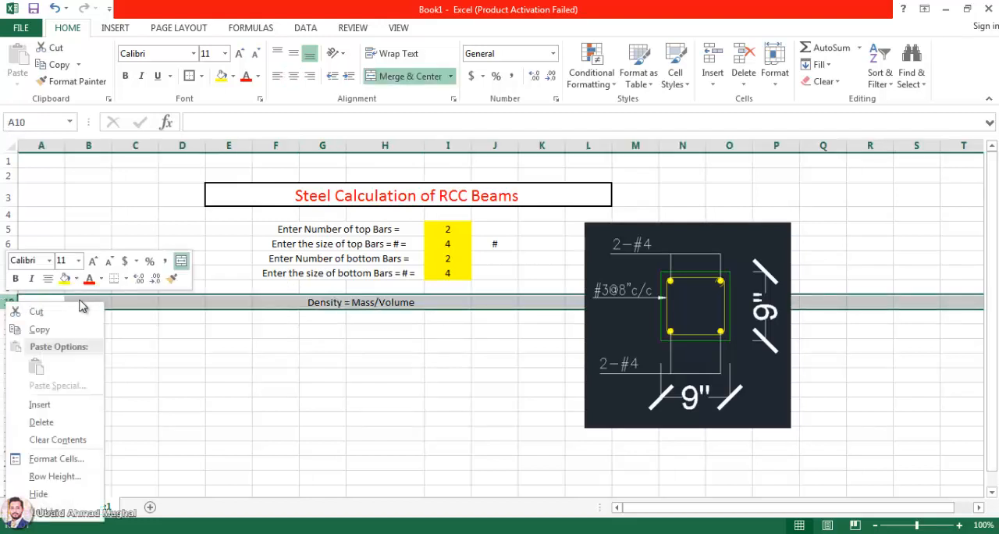
{"action": "left_click", "coordinate": [39, 405]}
Step: Merge and center cells F9 to H9 and enter the label "Enter the length of Beam ="
{"action": "left_click_drag", "start_coordinate": [292, 287], "coordinate": [364, 287]}
{"action": "left_click", "coordinate": [409, 75]}
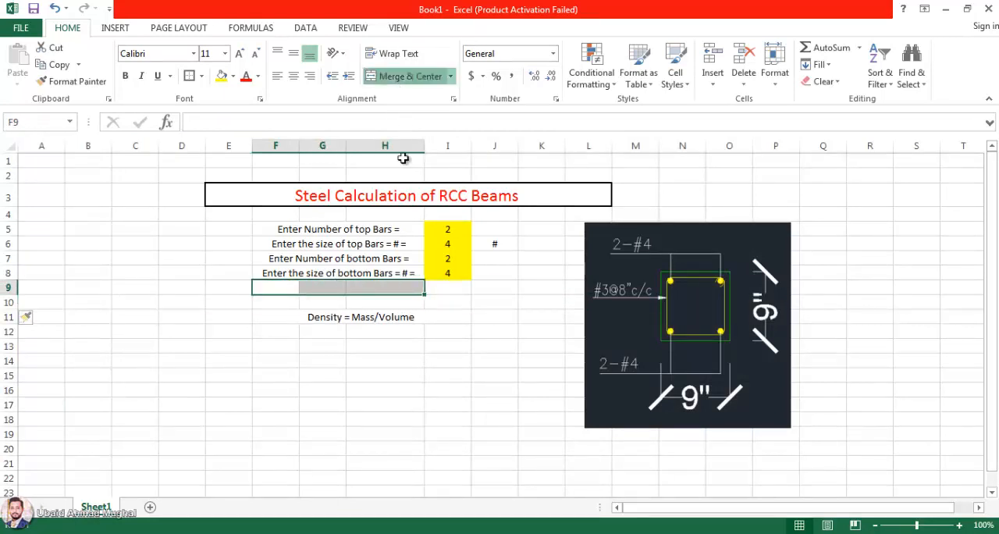
{"action": "double_click", "coordinate": [394, 287]}
{"action": "type", "text": "Enter the l"}
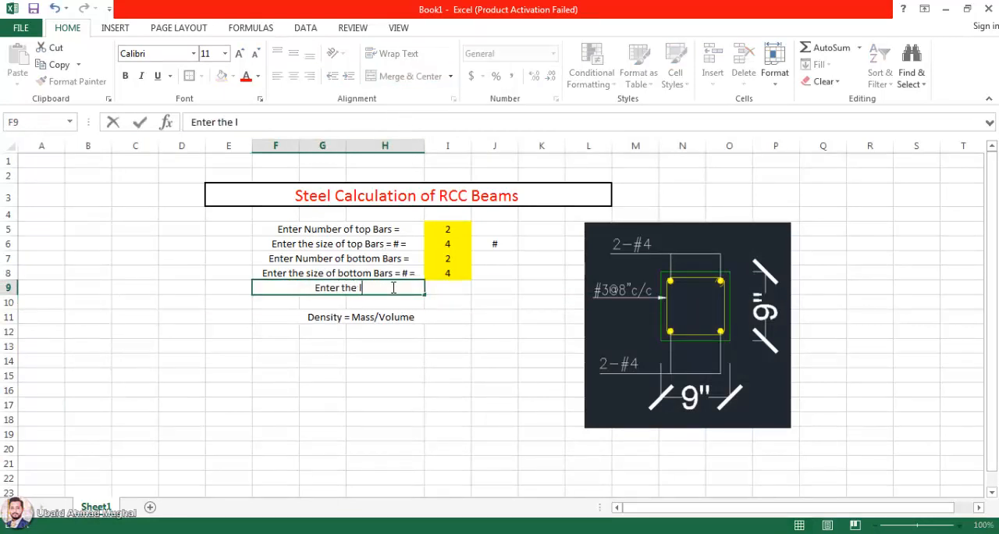
{"action": "type", "text": "ength of Be"}
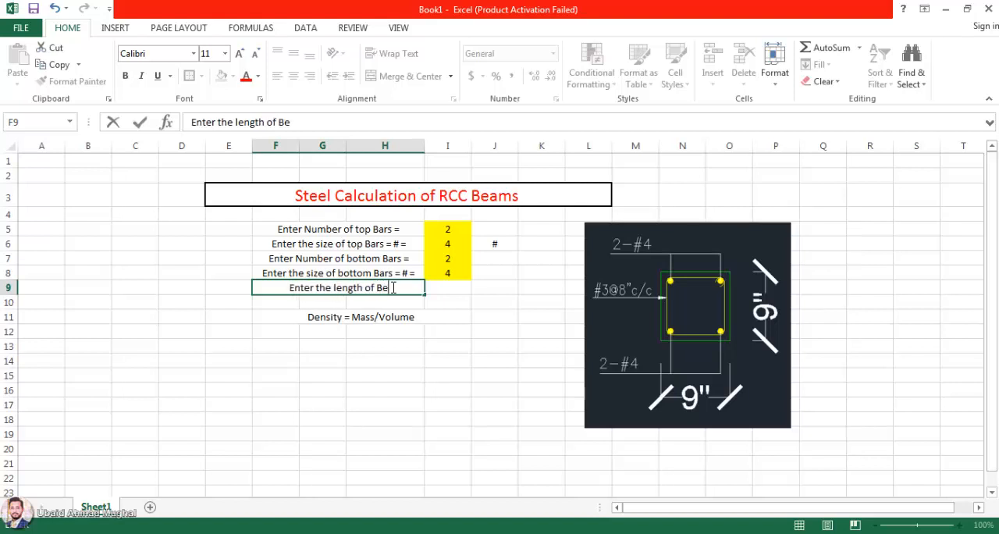
{"action": "type", "text": "am ="}
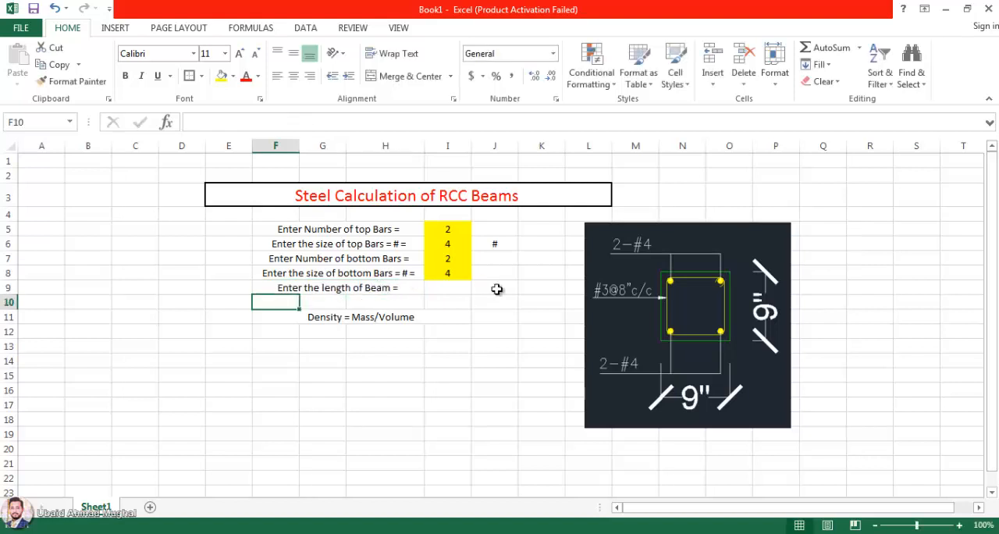
Step: Enter "m" as the beam length unit in J9 and fill the input cell I9 with yellow
{"action": "left_click", "coordinate": [494, 289]}
{"action": "type", "text": "m"}
{"action": "key", "text": "Return"}
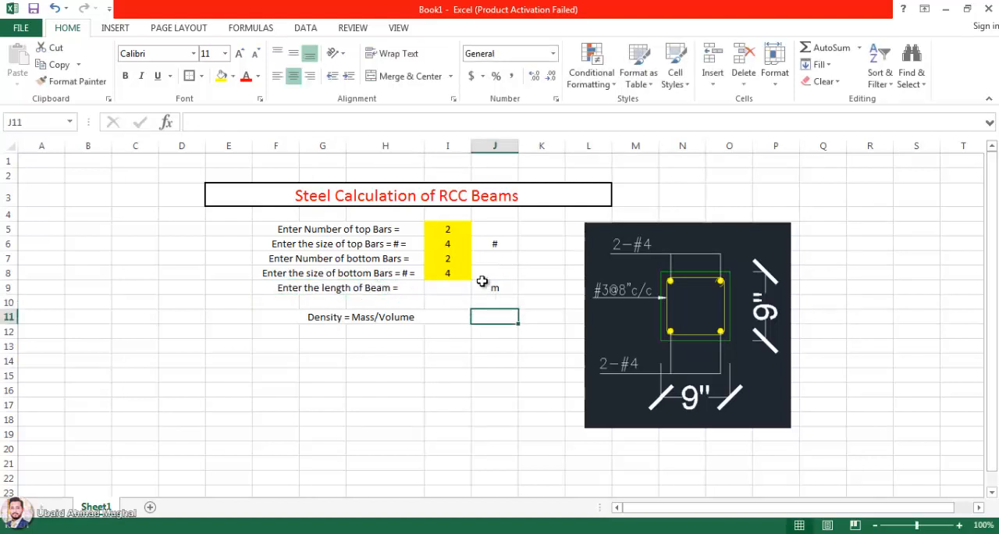
{"action": "left_click", "coordinate": [451, 287]}
{"action": "left_click", "coordinate": [222, 75]}
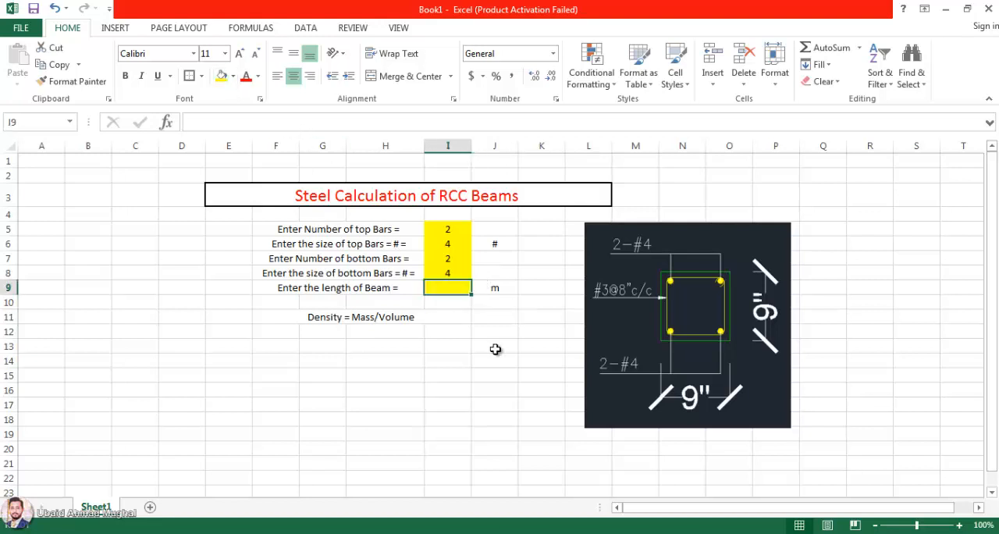
Step: Move the beam section picture farther from the table, over columns M to Q
{"action": "left_click", "coordinate": [495, 346]}
{"action": "left_click_drag", "start_coordinate": [673, 278], "coordinate": [733, 292]}
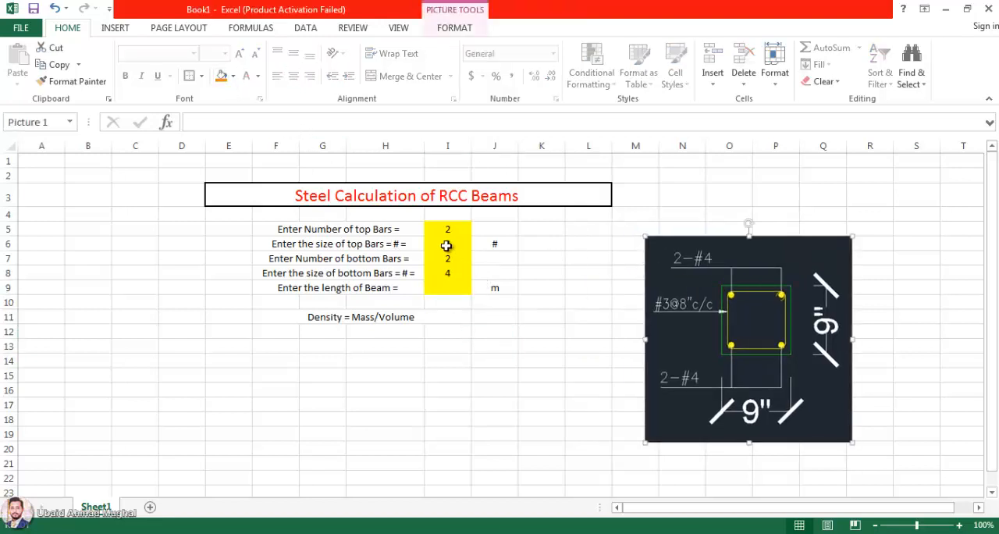
{"action": "left_click", "coordinate": [525, 244]}
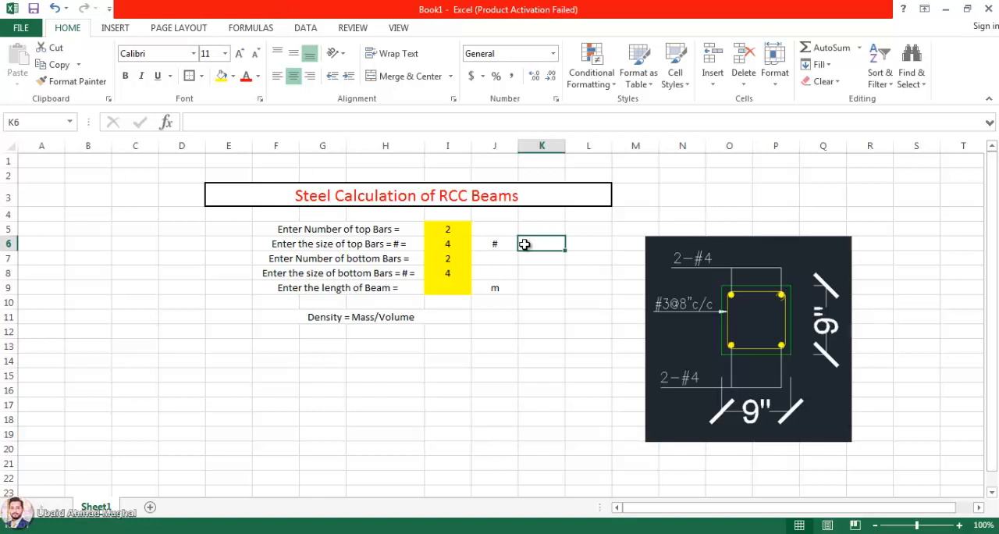
Step: Convert the top bar size to inches in K6 with =I6/8 and enter the unit "inch" in L6
{"action": "type", "text": "="}
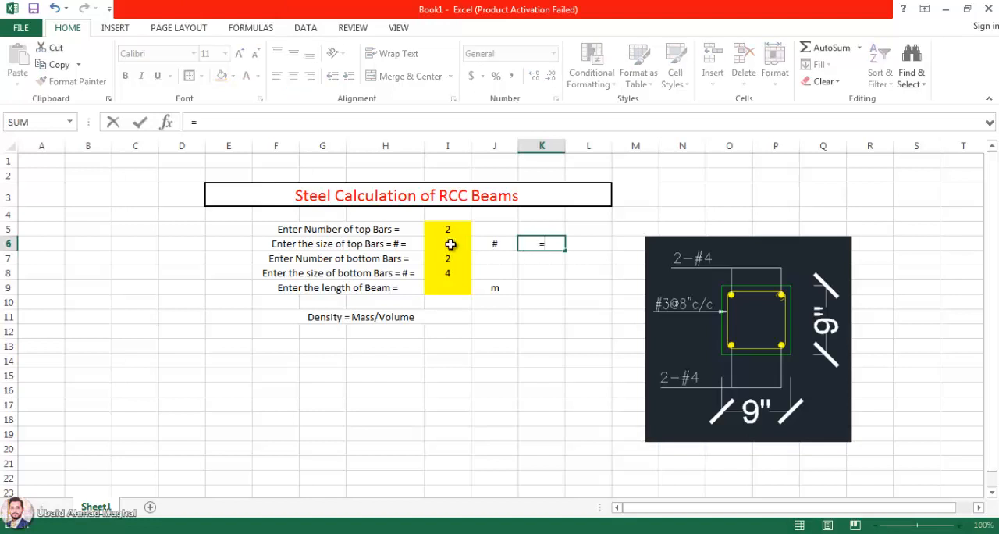
{"action": "left_click", "coordinate": [451, 244]}
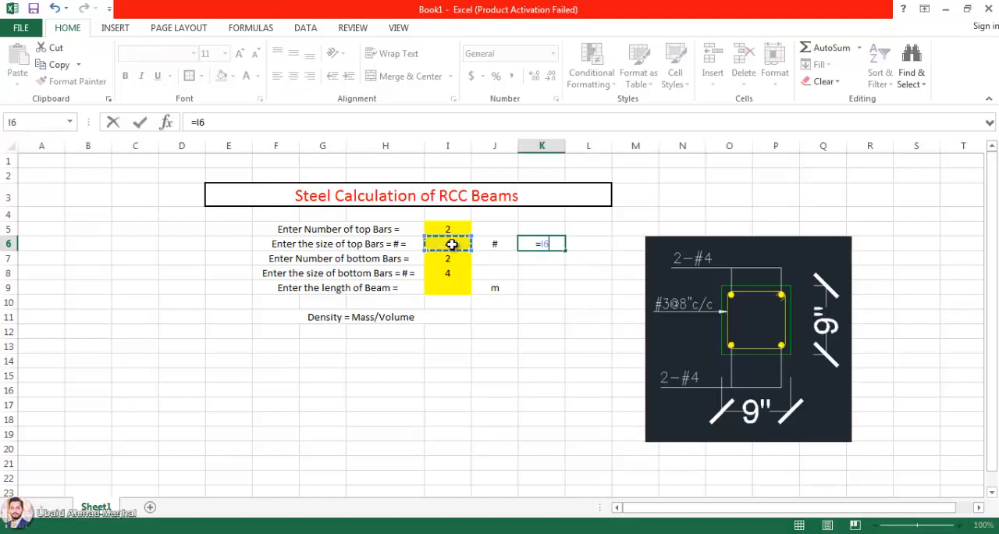
{"action": "type", "text": "/8"}
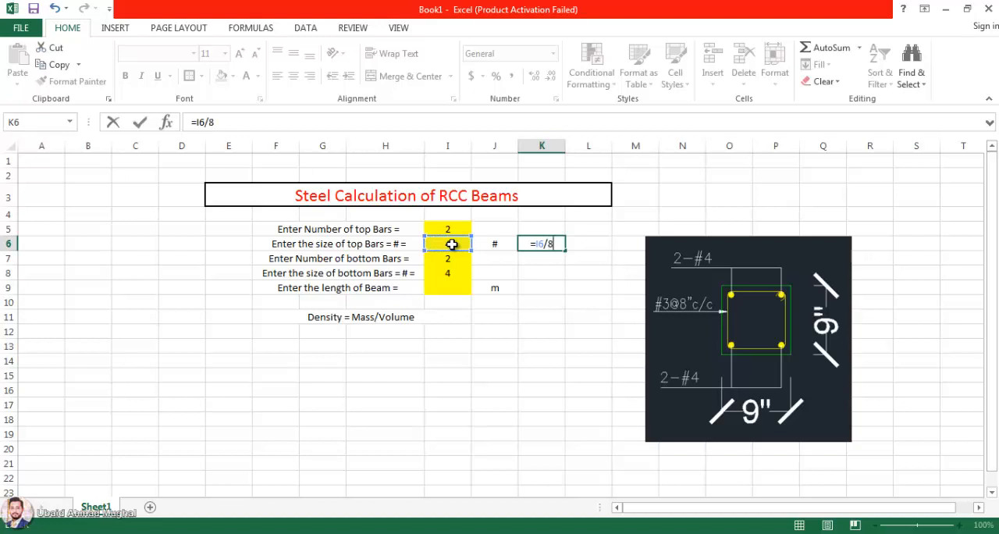
{"action": "key", "text": "Return"}
{"action": "left_click", "coordinate": [578, 244]}
{"action": "type", "text": "inch"}
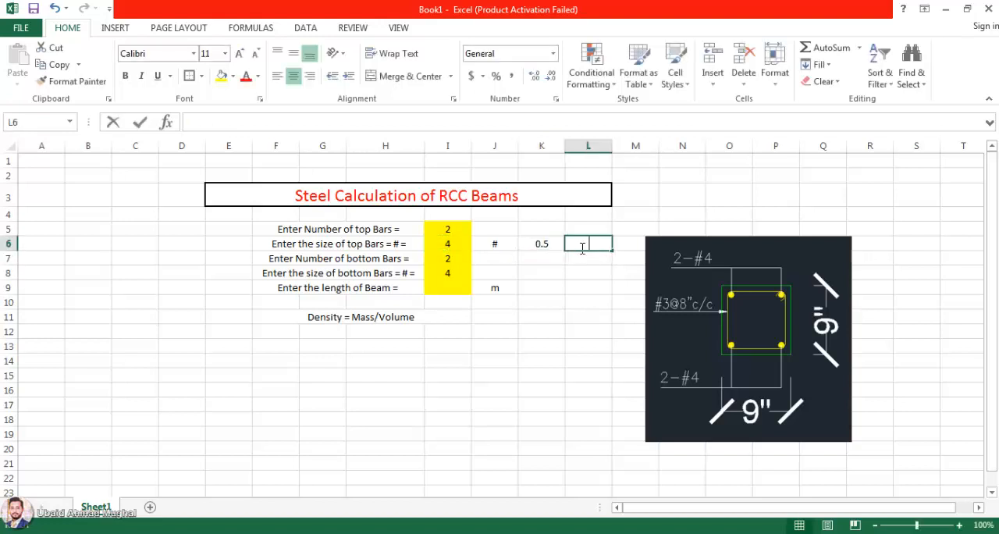
{"action": "key", "text": "Return"}
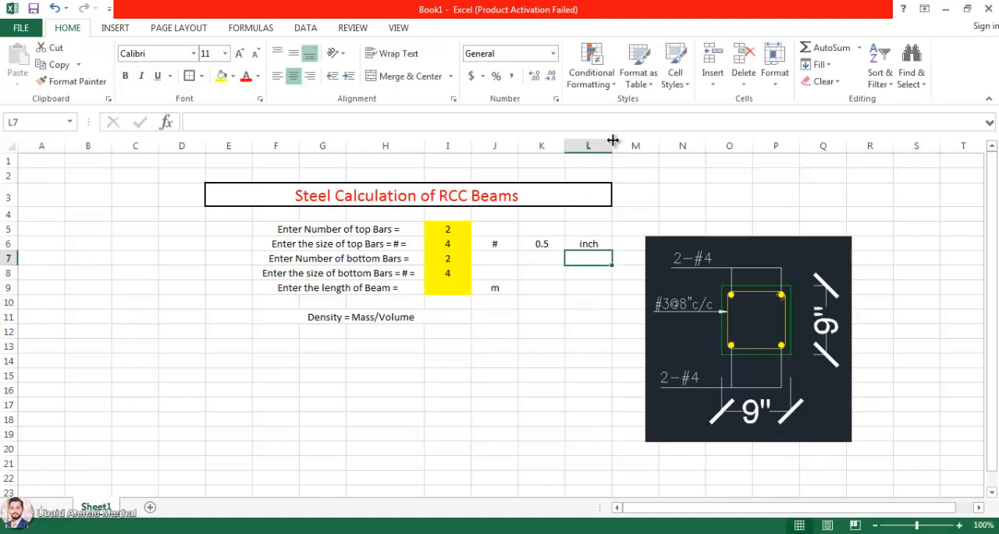
Step: Narrow columns K and L to suit their contents and move the beam section picture farther from the table
{"action": "left_click_drag", "start_coordinate": [613, 140], "coordinate": [591, 140]}
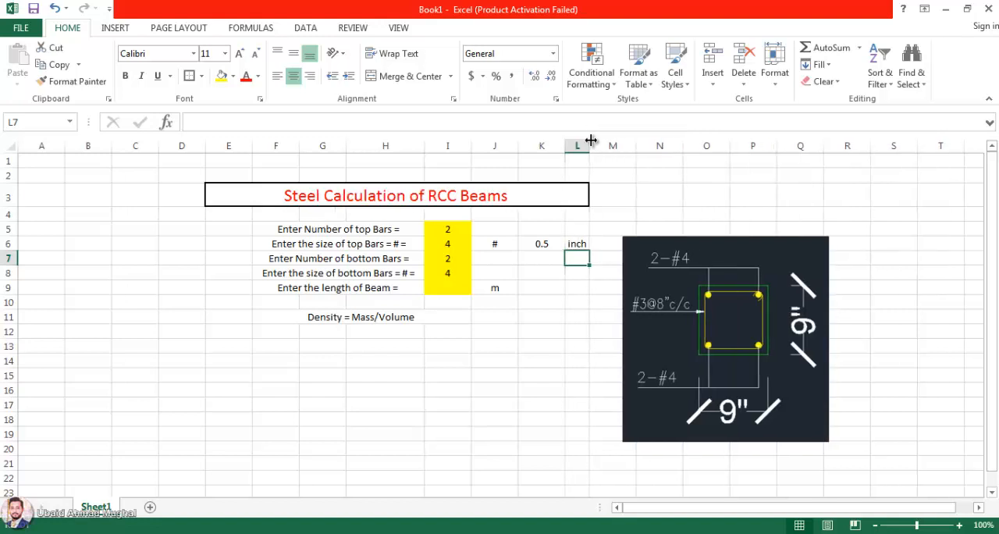
{"action": "double_click", "coordinate": [565, 147]}
{"action": "left_click", "coordinate": [581, 238]}
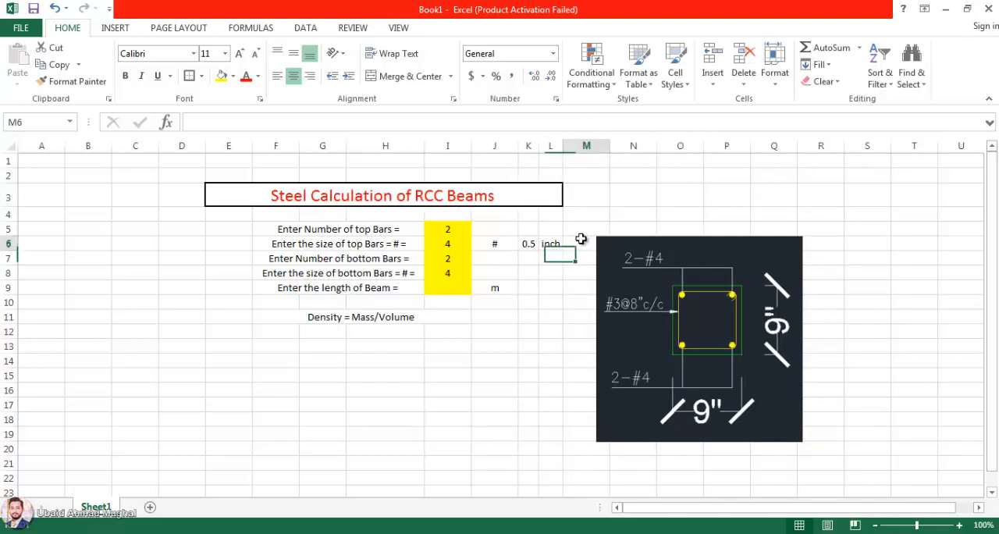
{"action": "left_click_drag", "start_coordinate": [656, 264], "coordinate": [752, 275]}
Step: Convert the top bar size from inches to metres in M6 with the formula =K6*0.0254
{"action": "left_click", "coordinate": [589, 240]}
{"action": "type", "text": "="}
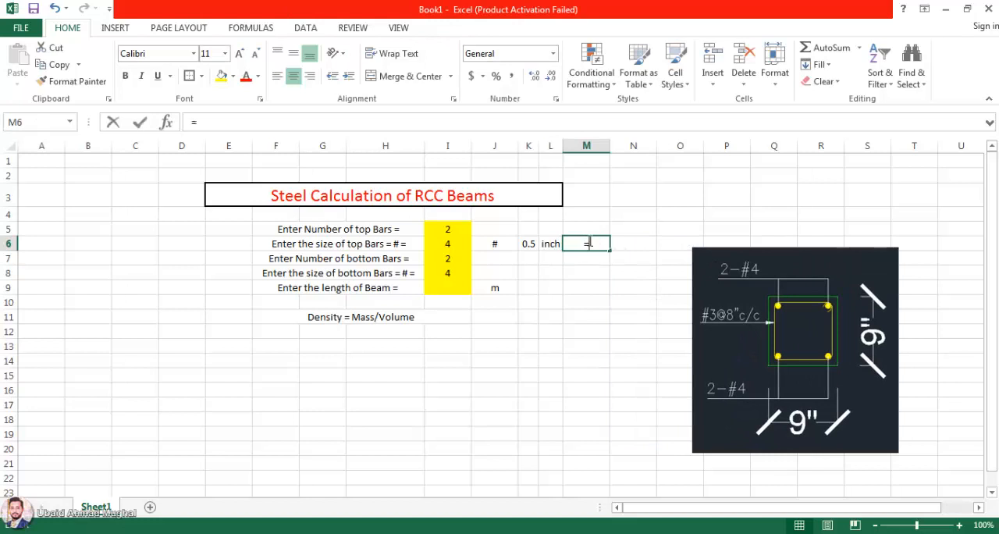
{"action": "left_click", "coordinate": [528, 243]}
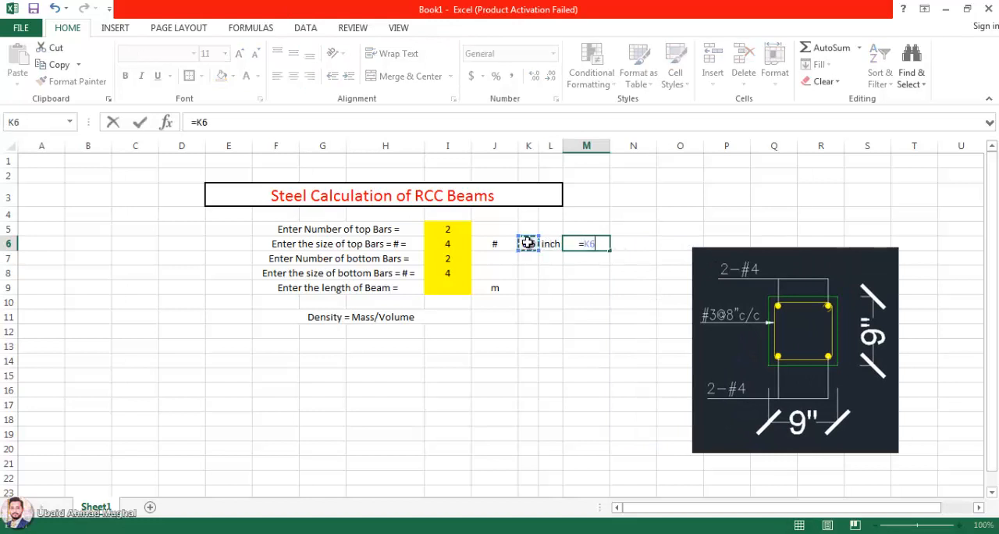
{"action": "type", "text": "*0"}
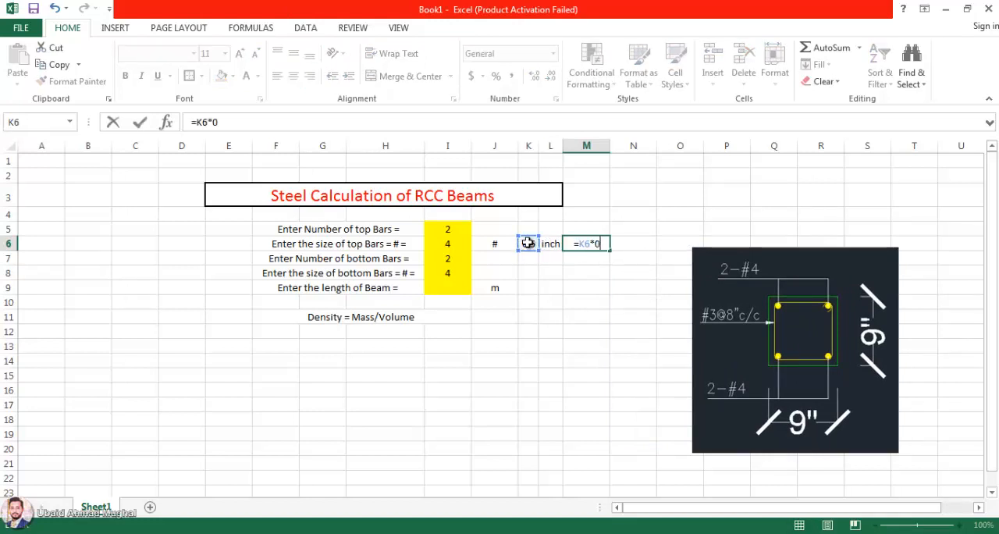
{"action": "type", "text": ".0254"}
{"action": "key", "text": "Return"}
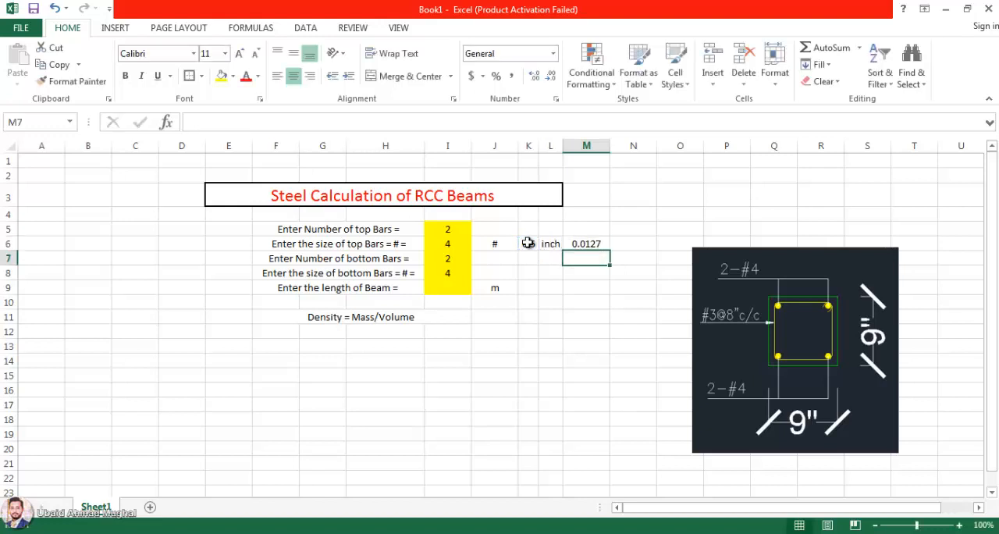
Step: Enter the unit "m" in N6 beside the converted bar size and narrow column M slightly
{"action": "left_click", "coordinate": [629, 254]}
{"action": "left_click", "coordinate": [630, 241]}
{"action": "type", "text": "m"}
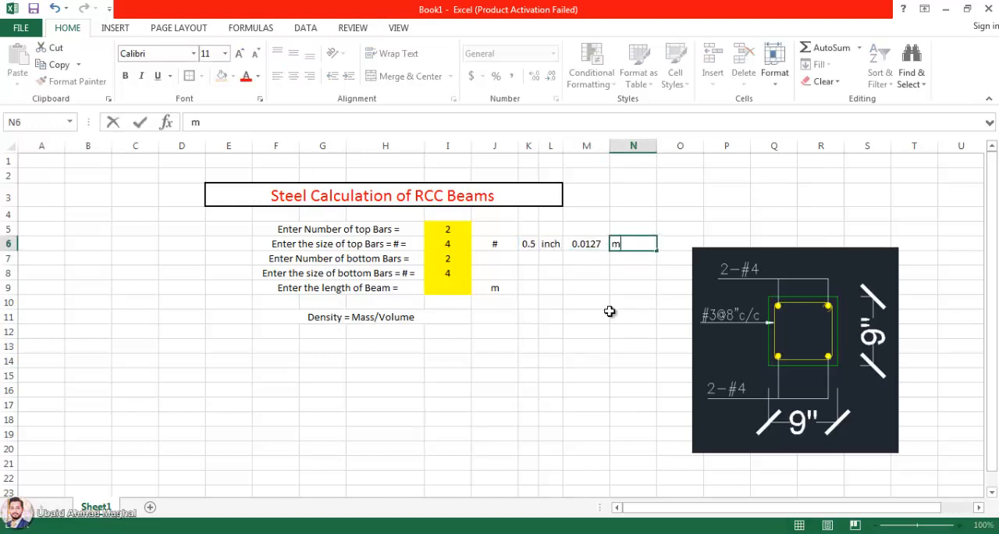
{"action": "left_click", "coordinate": [609, 313]}
{"action": "left_click_drag", "start_coordinate": [611, 146], "coordinate": [600, 146]}
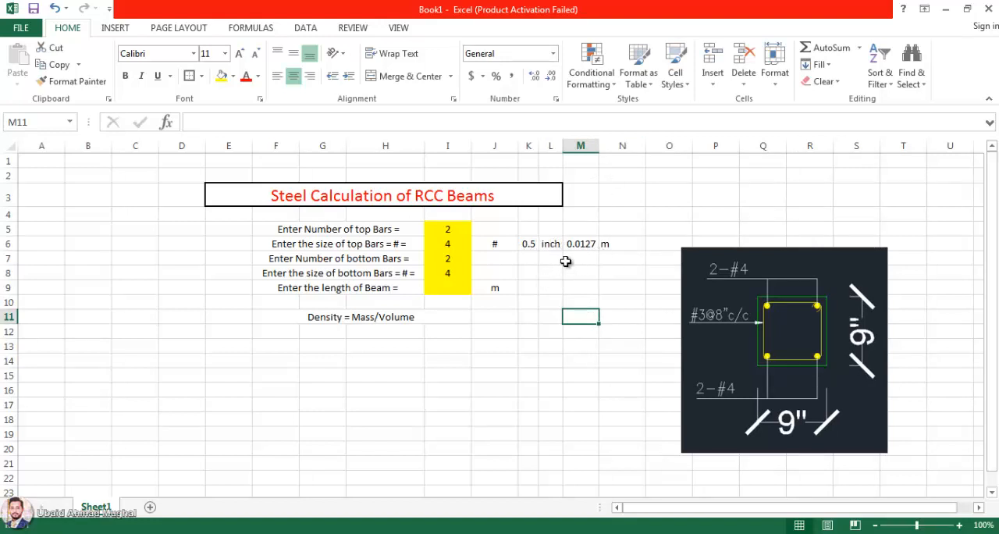
Step: Test the conversion formulas with a top bar size of 8 in I6, and undo that entry
{"action": "left_click", "coordinate": [447, 243]}
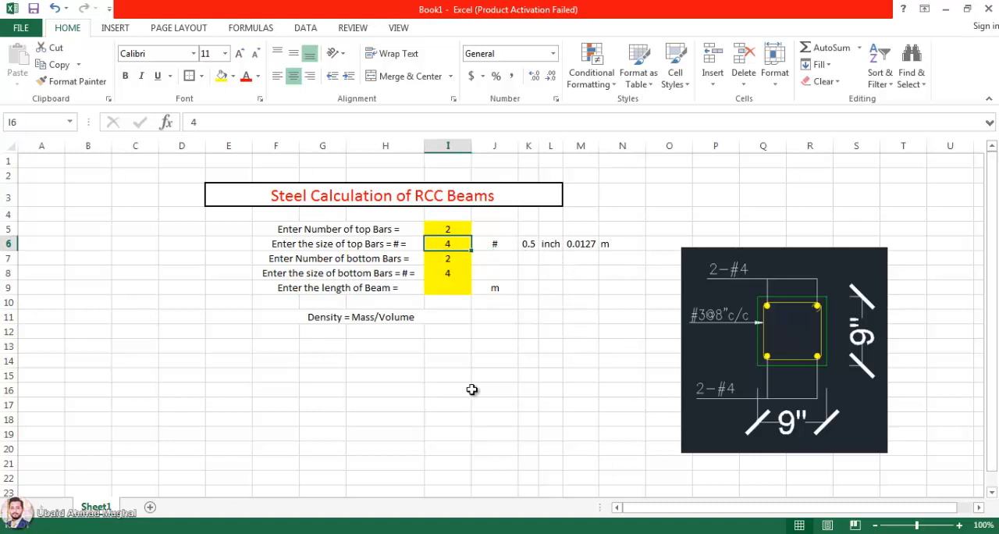
{"action": "type", "text": "8"}
{"action": "key", "text": "Return"}
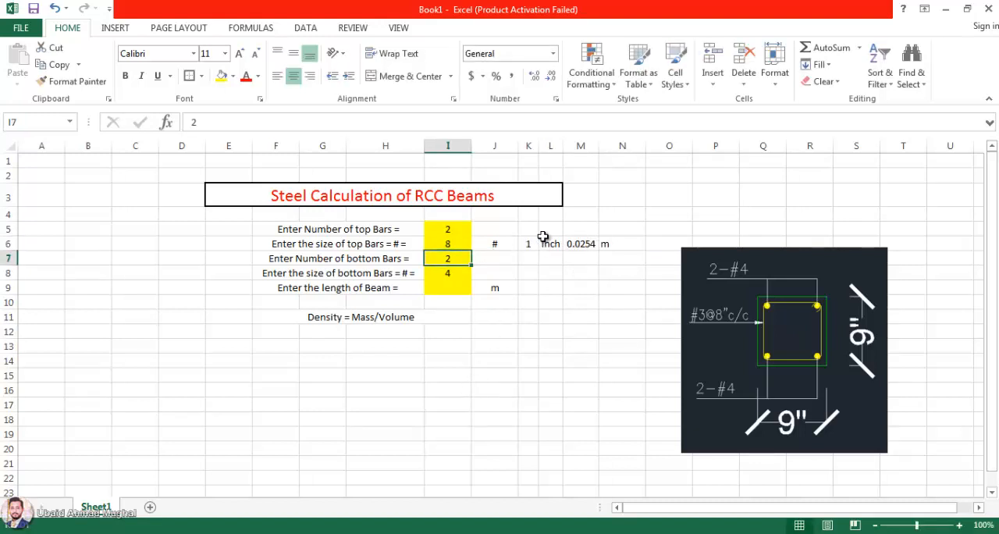
{"action": "left_click", "coordinate": [460, 242]}
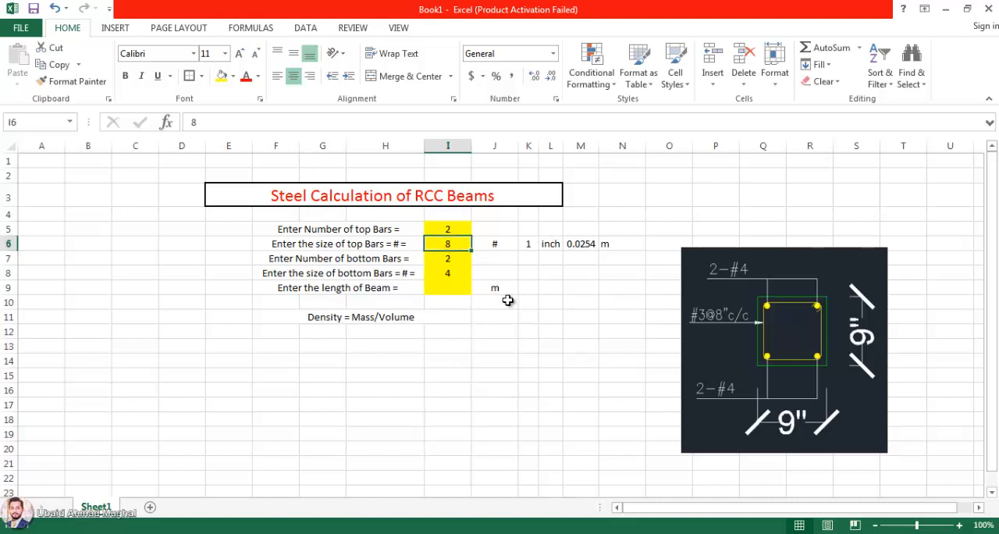
{"action": "key", "text": "ctrl+z"}
{"action": "left_click", "coordinate": [530, 302]}
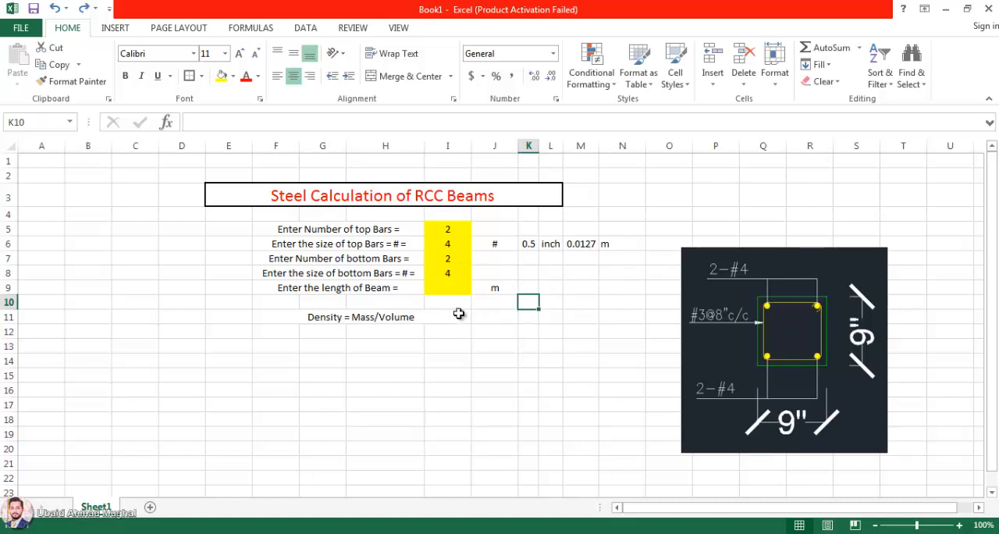
Step: Change the beam length unit in J9 to "ft" and enter 6 as the beam length in I9
{"action": "left_click", "coordinate": [443, 289]}
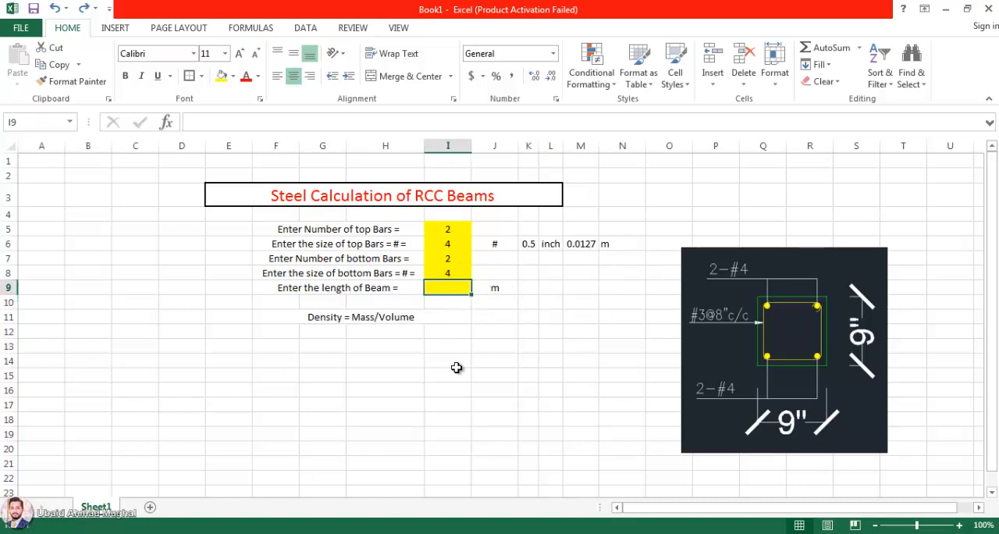
{"action": "left_click", "coordinate": [491, 293]}
{"action": "type", "text": "ft"}
{"action": "key", "text": "Return"}
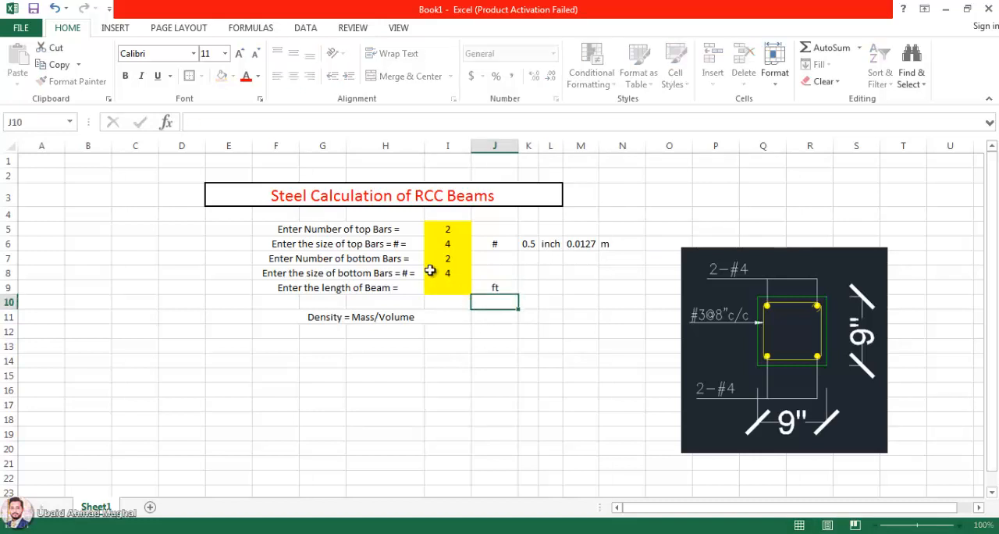
{"action": "left_click", "coordinate": [453, 289]}
{"action": "type", "text": "6"}
{"action": "left_click", "coordinate": [527, 375]}
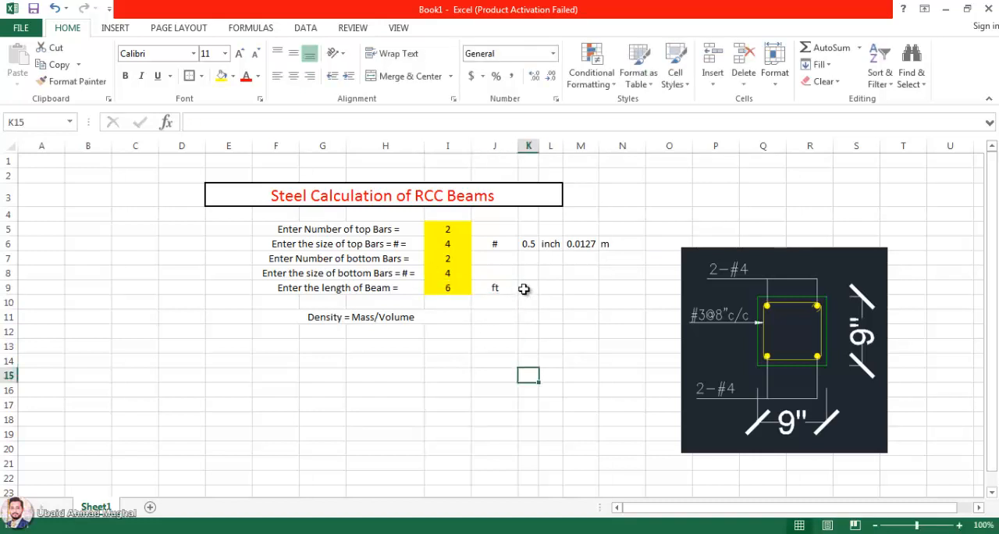
Step: Convert the beam length to metres in K9 with =I9/3.281 and enter the unit "m" in L9
{"action": "left_click", "coordinate": [528, 289]}
{"action": "type", "text": "="}
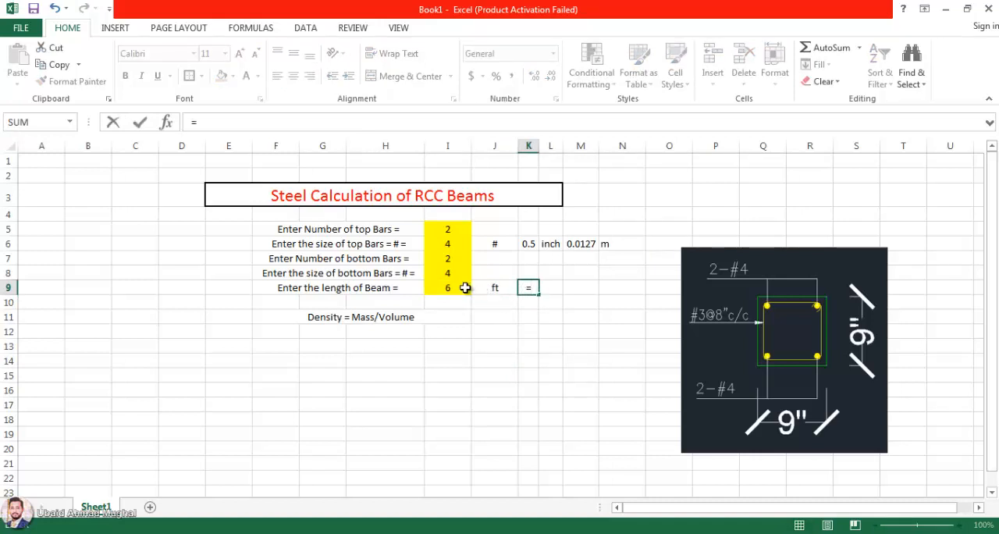
{"action": "left_click", "coordinate": [465, 288]}
{"action": "type", "text": "/"}
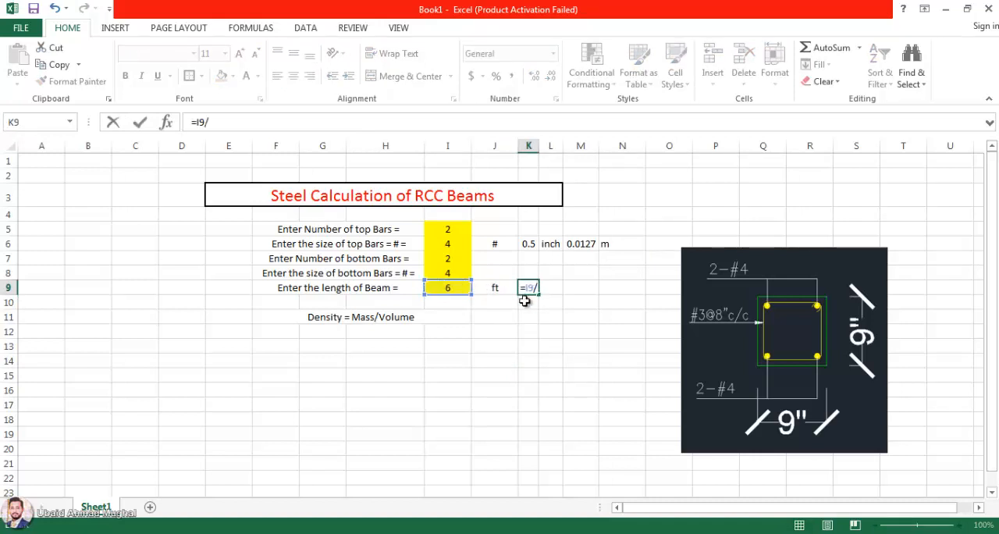
{"action": "type", "text": "3.281"}
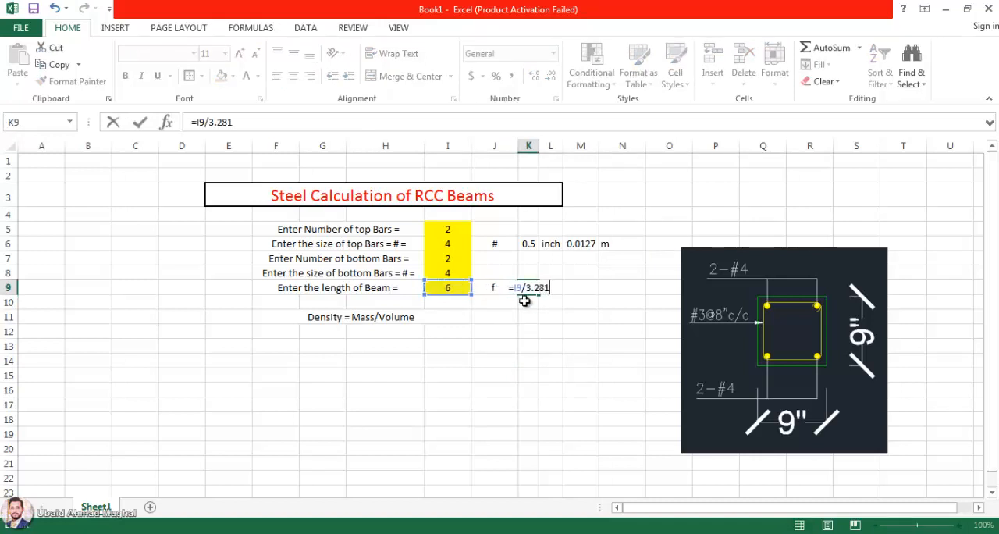
{"action": "key", "text": "Return"}
{"action": "left_click", "coordinate": [555, 288]}
{"action": "type", "text": "m"}
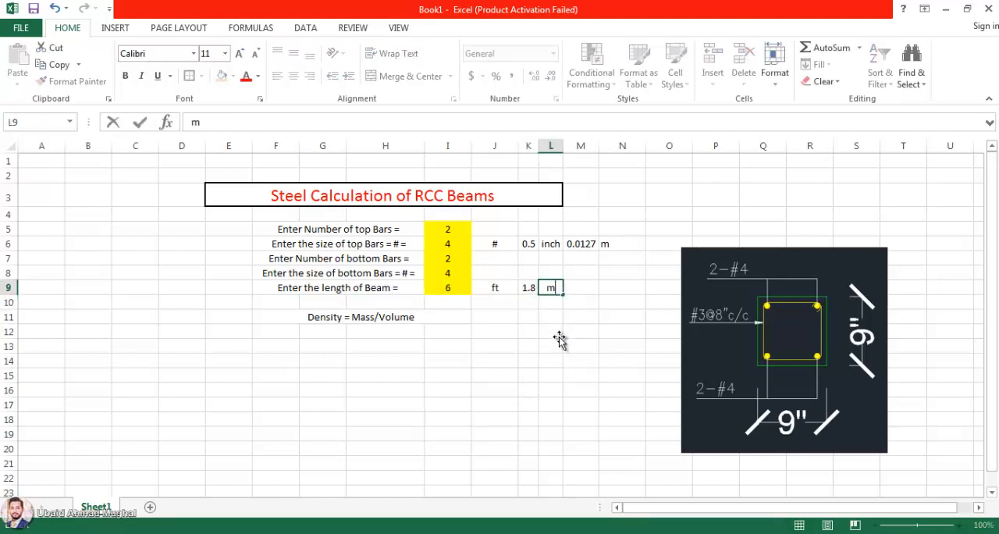
{"action": "left_click", "coordinate": [559, 334]}
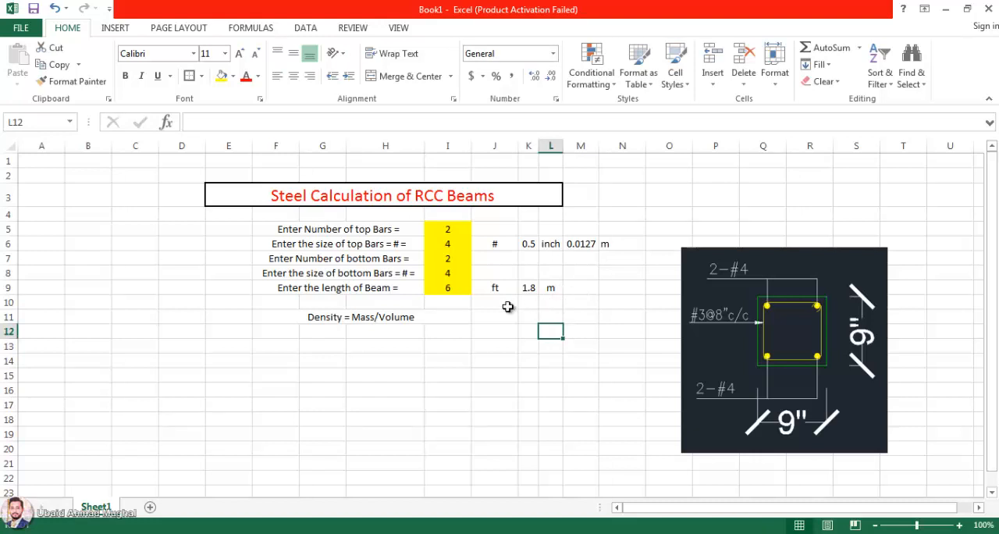
Step: Insert a new row above the density formula in row 11
{"action": "left_click", "coordinate": [461, 317]}
{"action": "key", "text": "Down"}
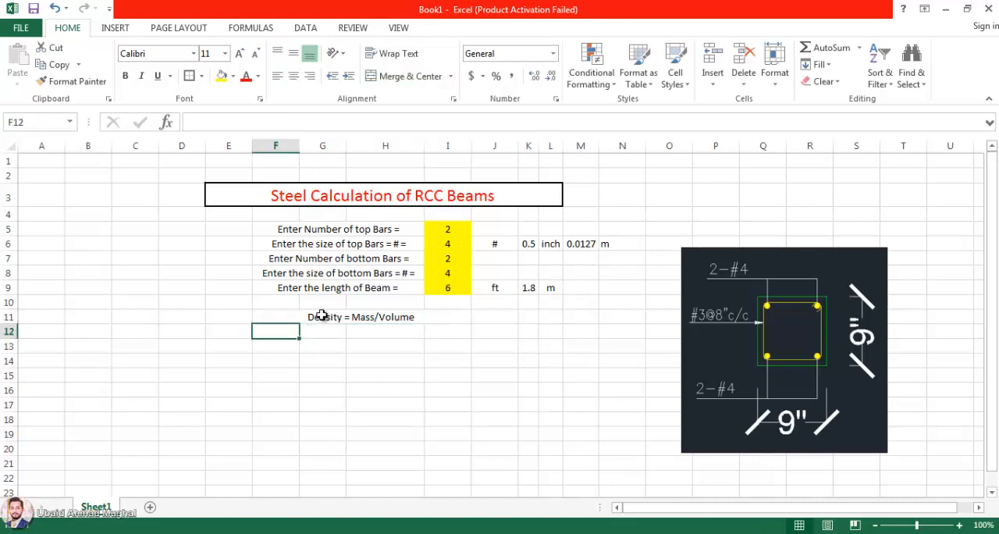
{"action": "left_click", "coordinate": [321, 316]}
{"action": "right_click", "coordinate": [10, 316]}
{"action": "left_click", "coordinate": [42, 199]}
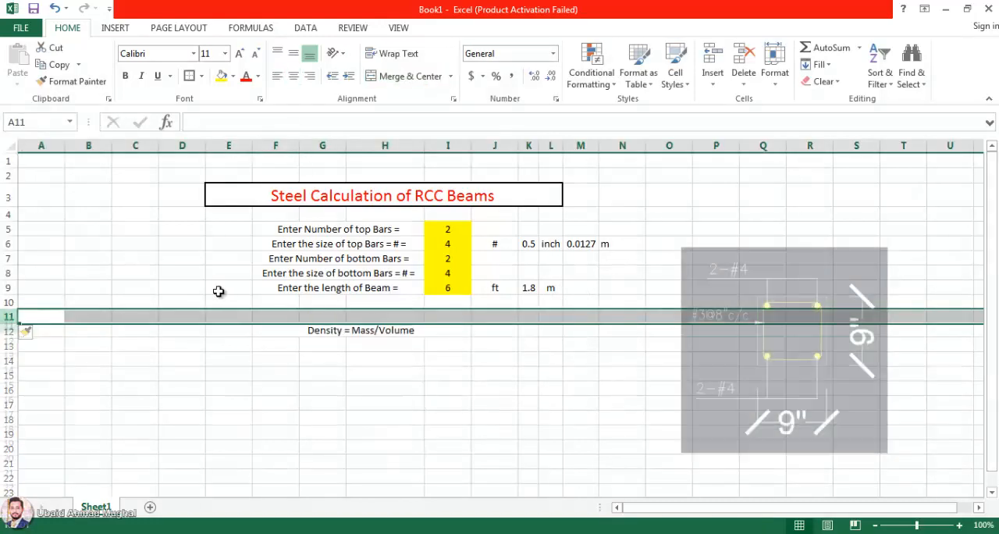
Step: Merge and center cells F10 to H10 and enter the label "Enter the density of Steel ="
{"action": "left_click_drag", "start_coordinate": [279, 302], "coordinate": [386, 302]}
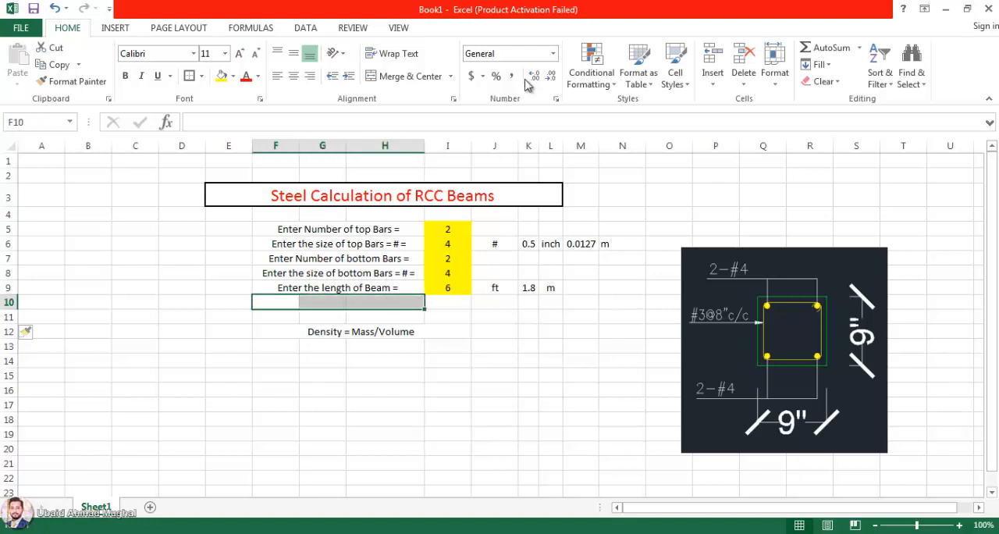
{"action": "left_click", "coordinate": [407, 75]}
{"action": "double_click", "coordinate": [364, 302]}
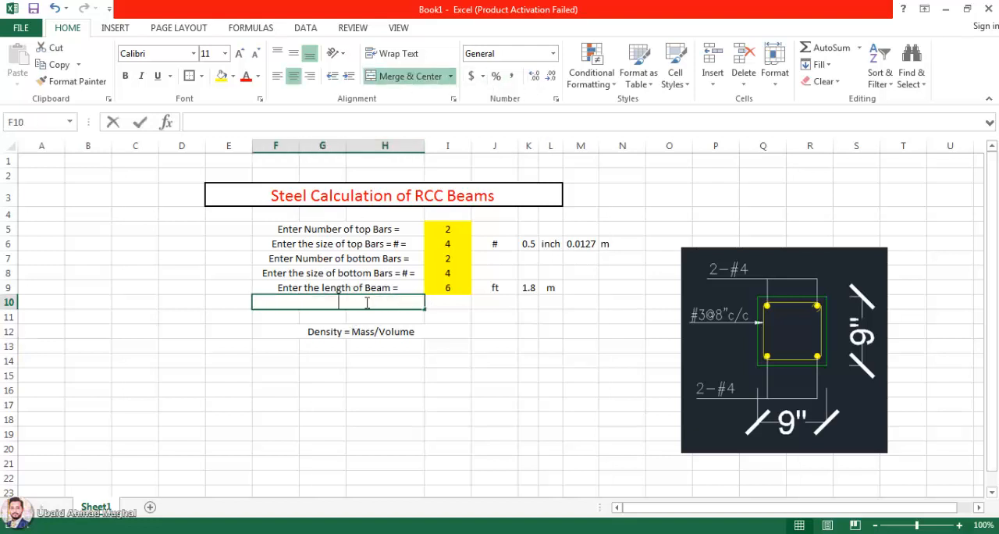
{"action": "type", "text": "Enter the"}
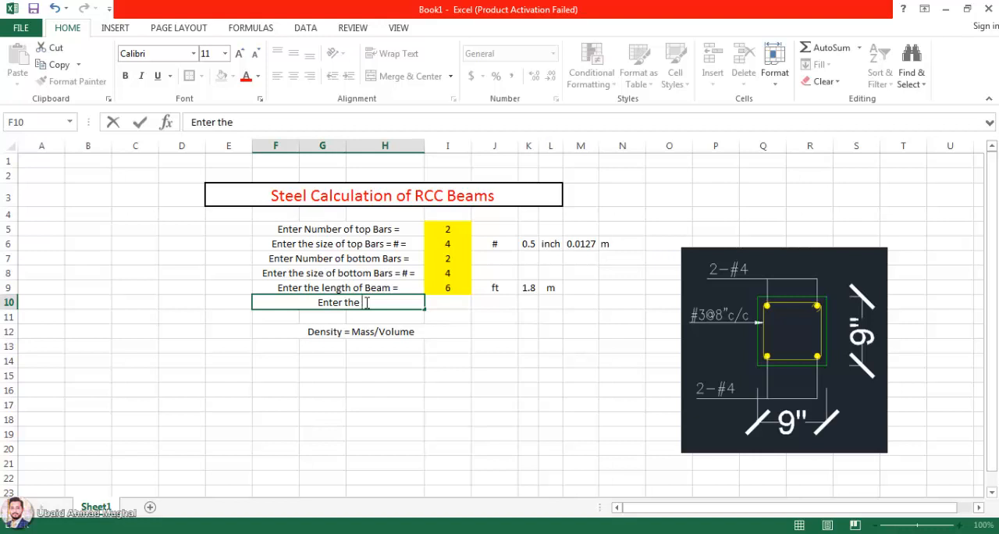
{"action": "type", "text": "density"}
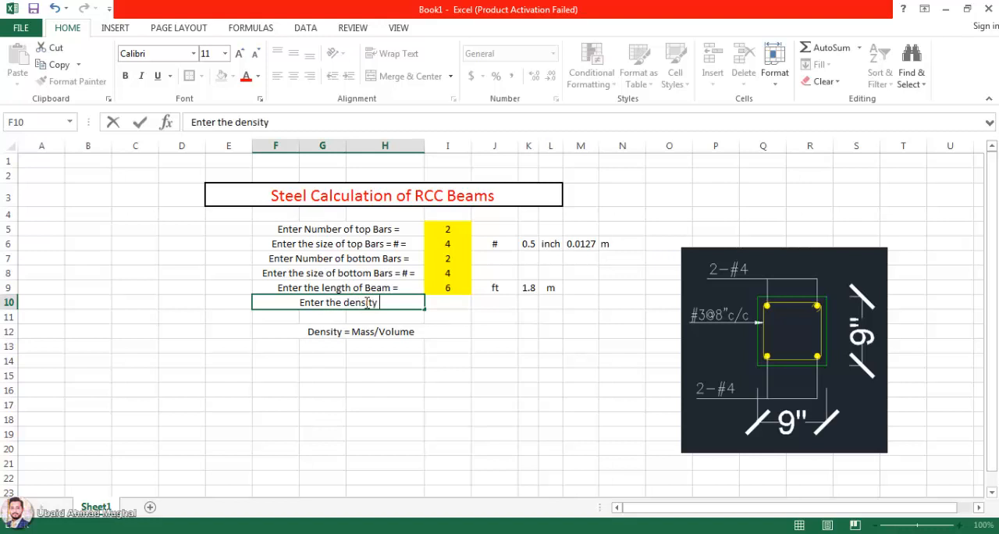
{"action": "type", "text": " of Steel ="}
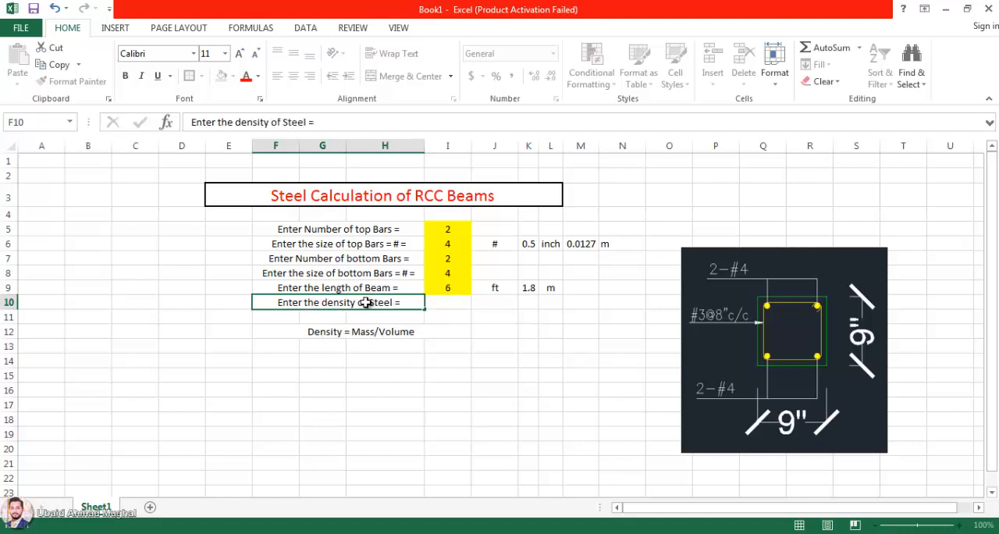
{"action": "key", "text": "Return"}
Step: Enter the density unit "kg/m3" in J10 and format its 3 as superscript
{"action": "left_click", "coordinate": [456, 302]}
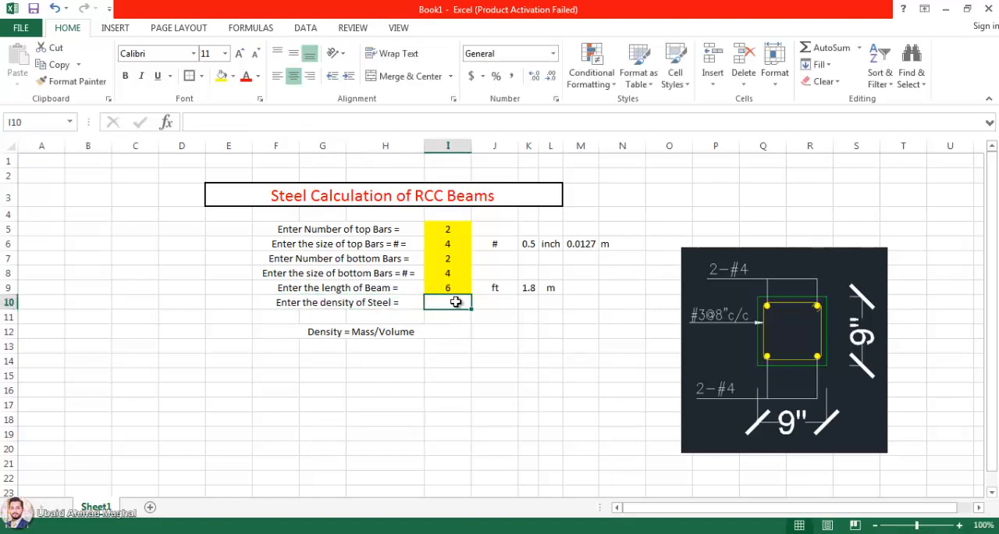
{"action": "left_click", "coordinate": [489, 305]}
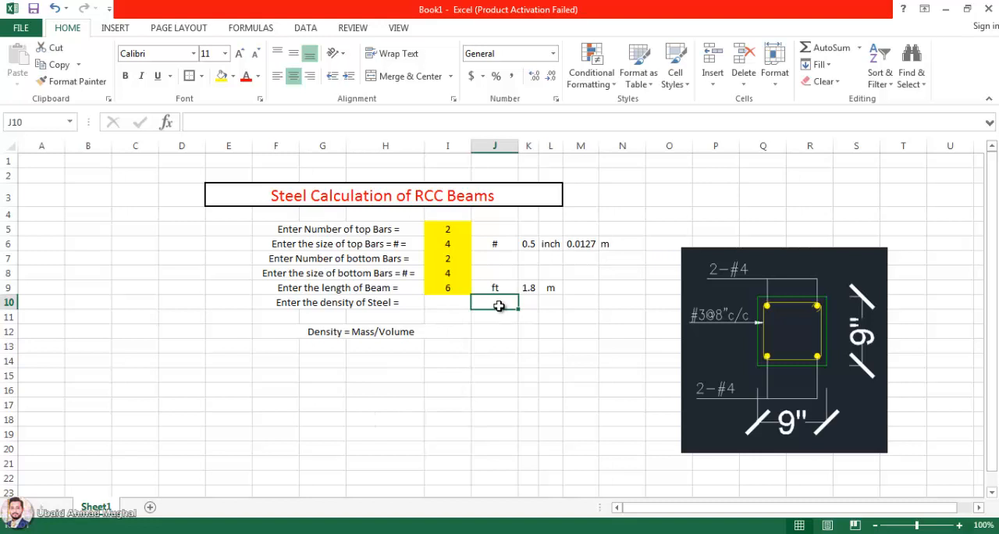
{"action": "type", "text": "kg/m"}
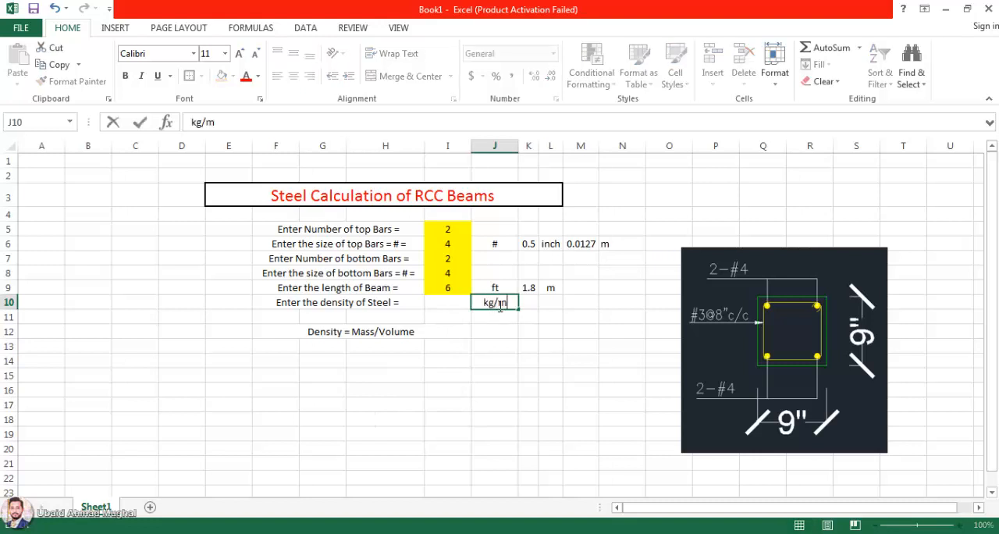
{"action": "type", "text": "3"}
{"action": "right_click", "coordinate": [506, 301]}
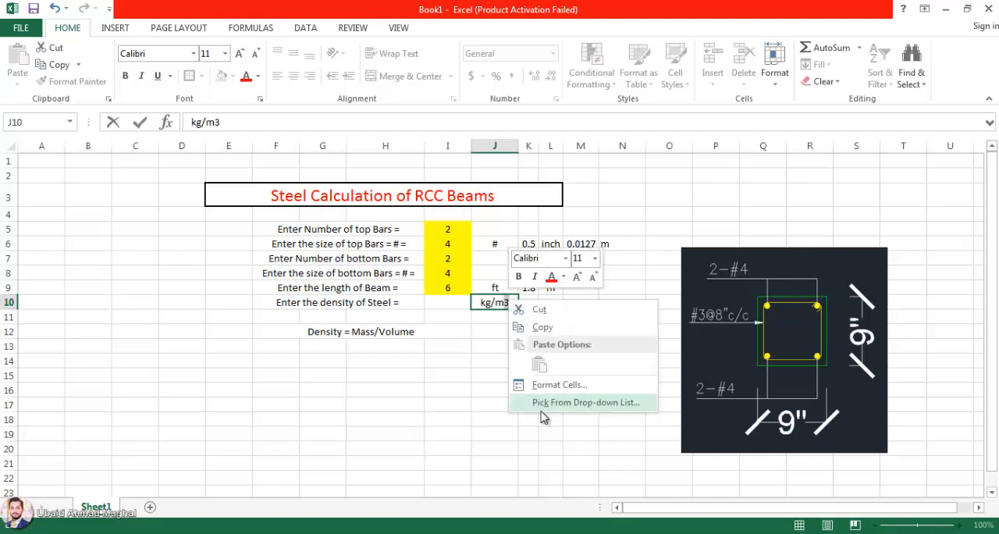
{"action": "key", "text": "Escape"}
{"action": "key", "text": "ctrl+1"}
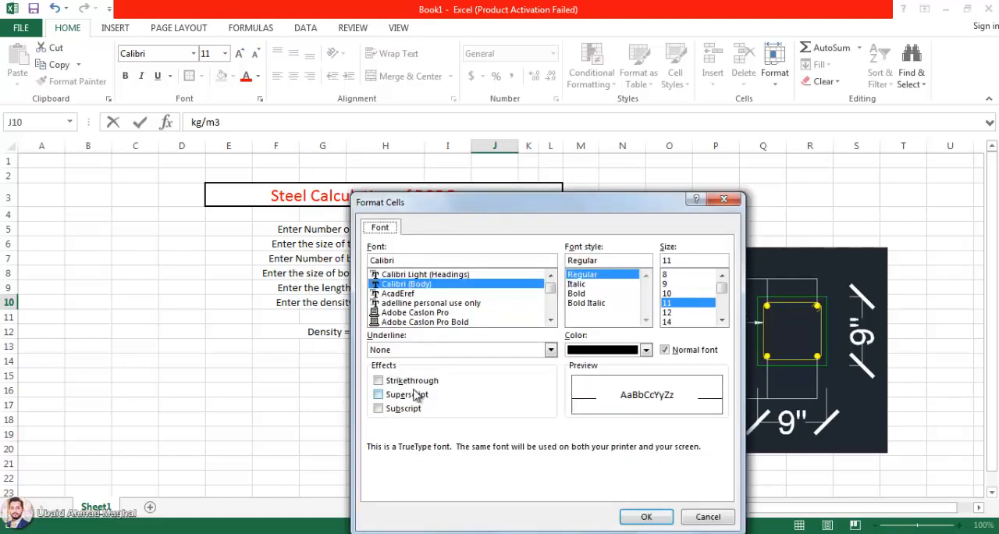
{"action": "left_click", "coordinate": [414, 395]}
{"action": "left_click", "coordinate": [645, 517]}
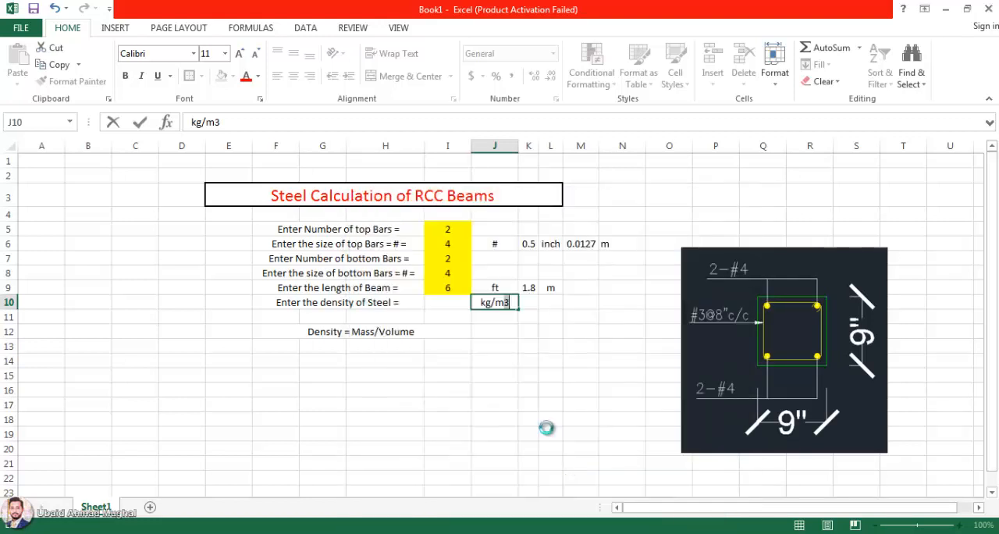
Step: Fill the density input cell I10 with yellow and enter 7850 as the steel density
{"action": "left_click", "coordinate": [453, 308]}
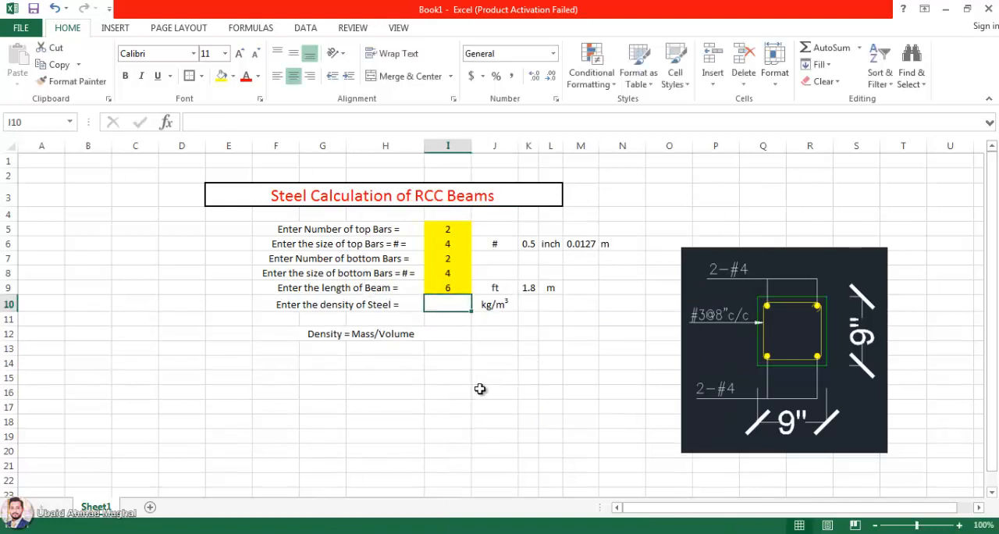
{"action": "left_click", "coordinate": [220, 76]}
{"action": "left_click", "coordinate": [453, 346]}
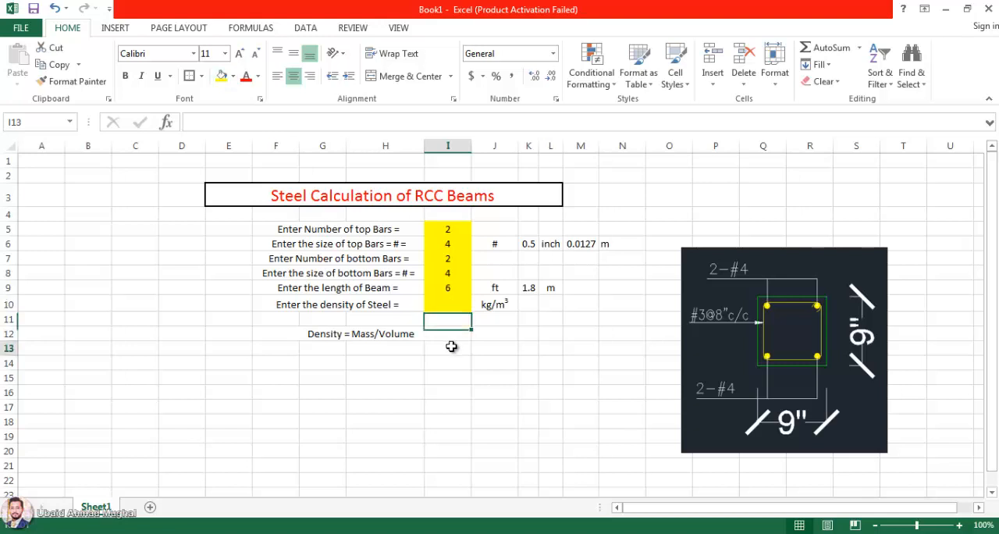
{"action": "left_click", "coordinate": [454, 306]}
{"action": "type", "text": "7850"}
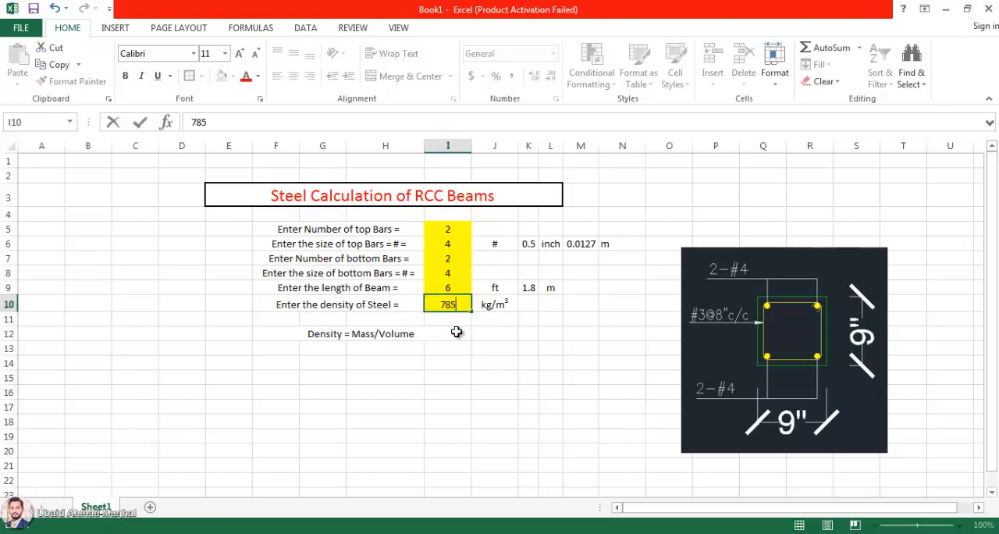
{"action": "key", "text": "Return"}
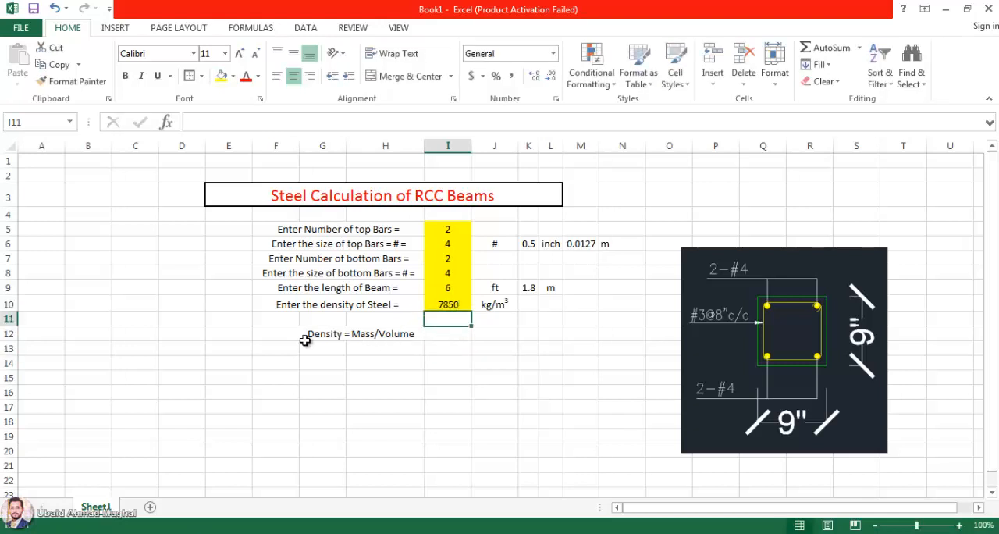
Step: Merge and center cells F13 to H13 and enter the label "Area of Top Bars ="
{"action": "left_click", "coordinate": [287, 359]}
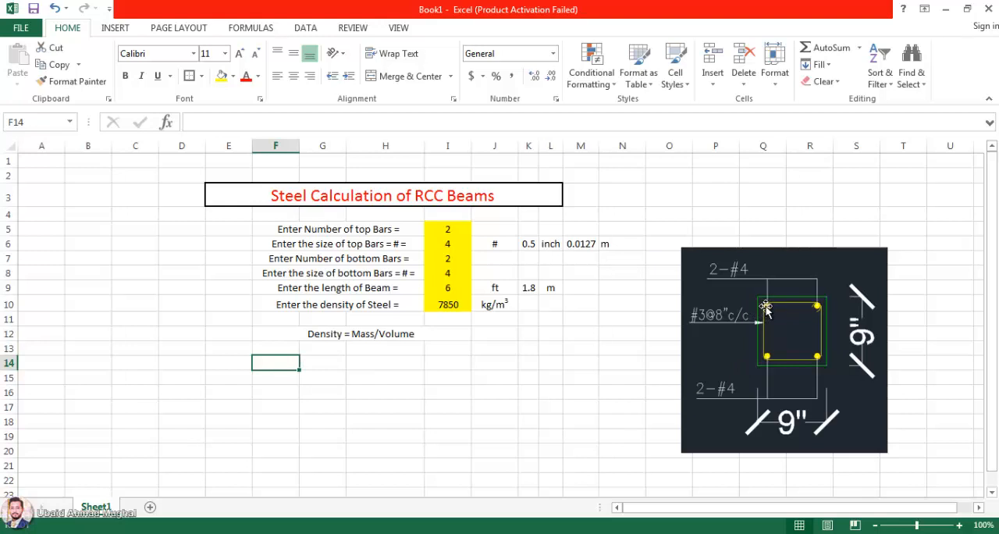
{"action": "left_click", "coordinate": [284, 351]}
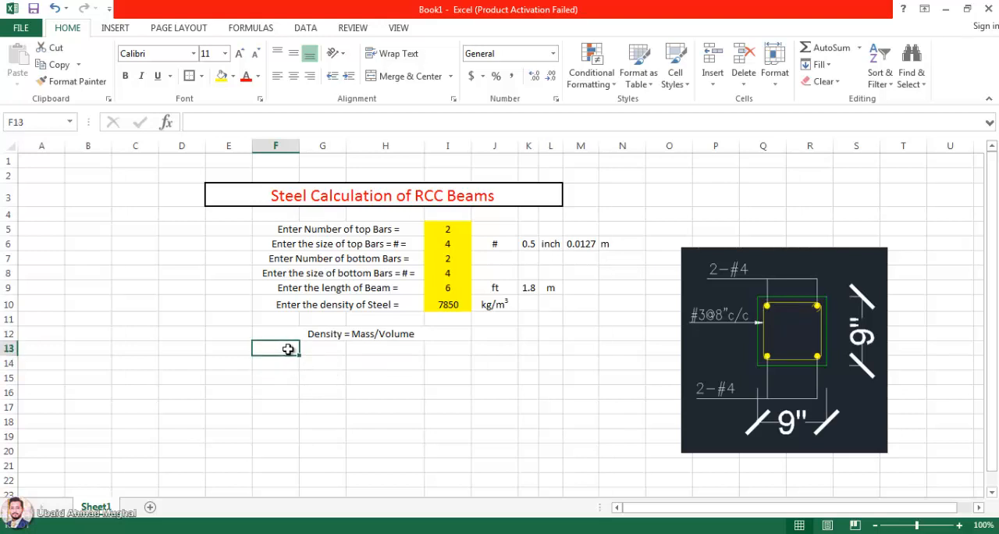
{"action": "left_click_drag", "start_coordinate": [288, 356], "coordinate": [379, 352]}
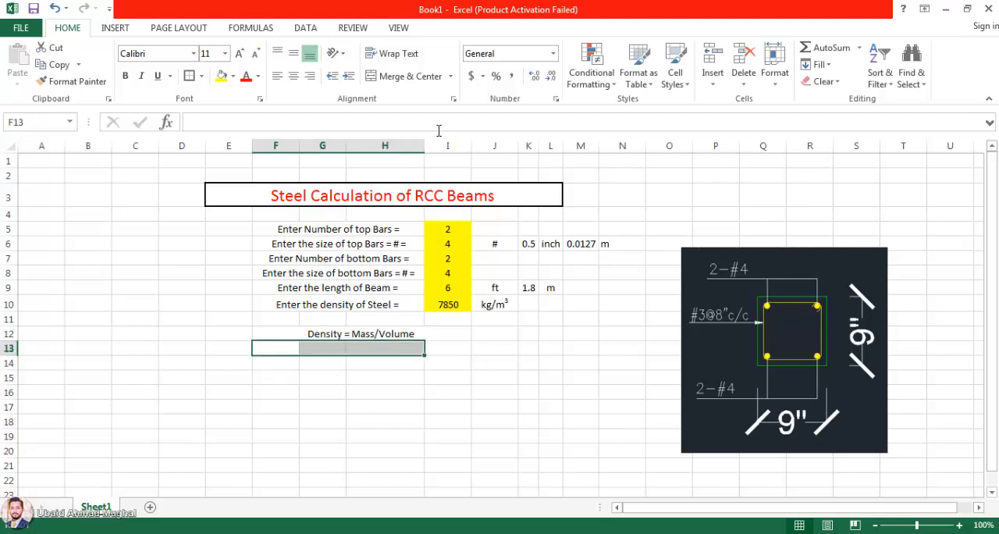
{"action": "left_click", "coordinate": [406, 76]}
{"action": "type", "text": "A"}
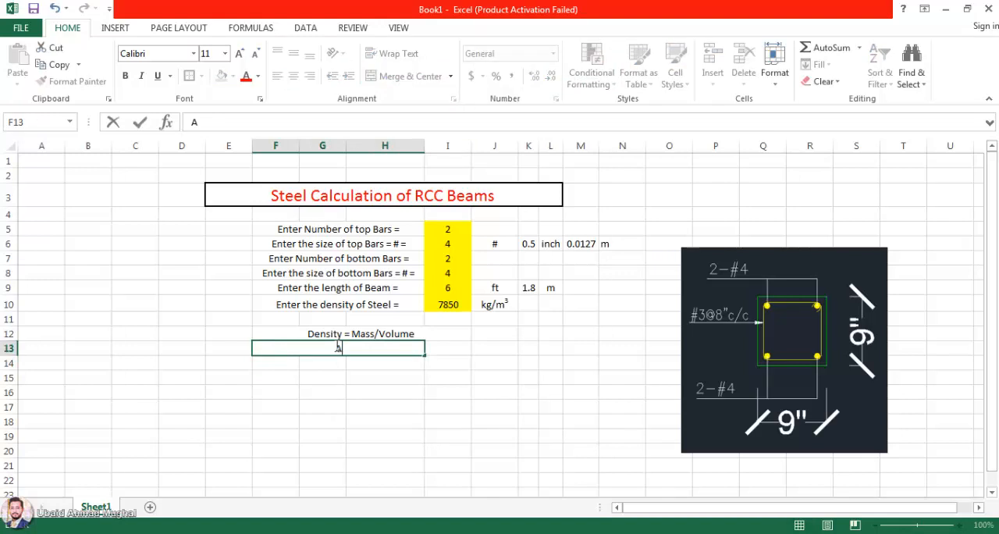
{"action": "type", "text": "rea ofd"}
{"action": "key", "text": "BackSpace"}
{"action": "type", "text": "Top"}
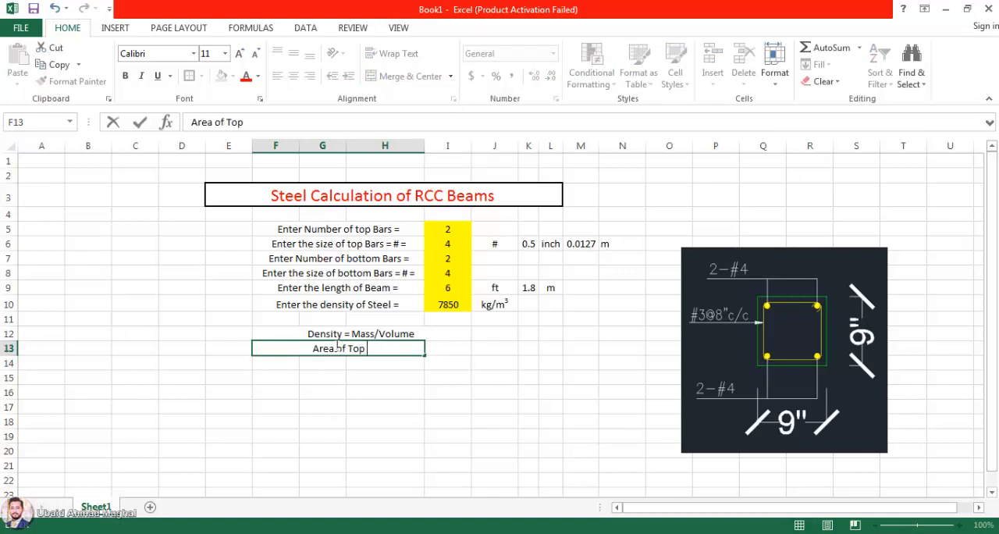
{"action": "type", "text": " Bars"}
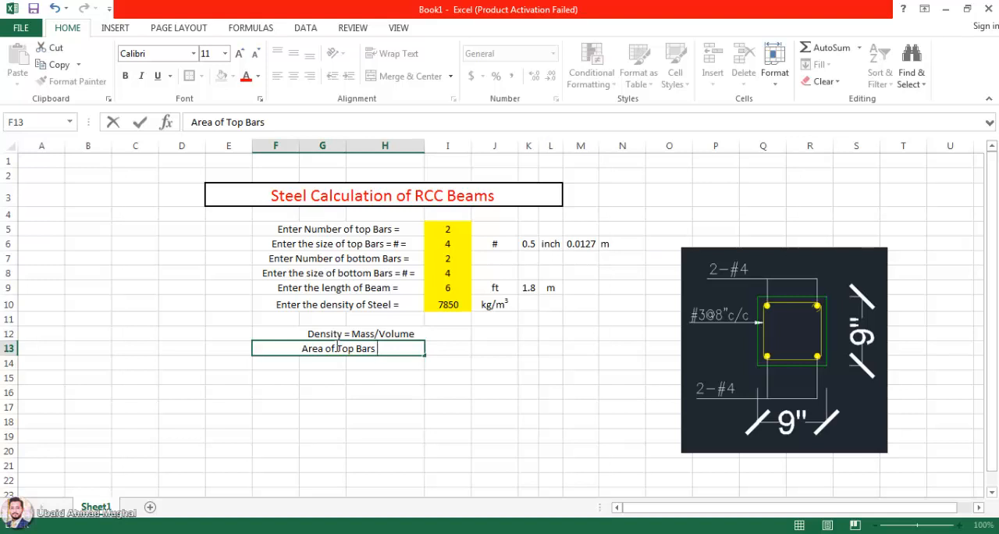
{"action": "type", "text": " ="}
{"action": "key", "text": "Return"}
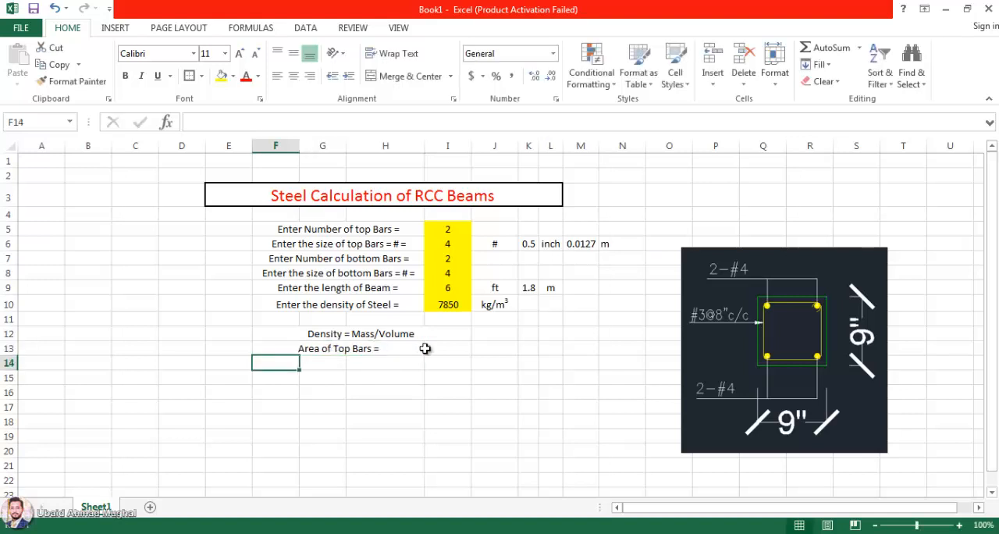
Step: Calculate the area of one top bar in I13 with =PI()*(M6/2)^2
{"action": "left_click", "coordinate": [442, 350]}
{"action": "type", "text": "="}
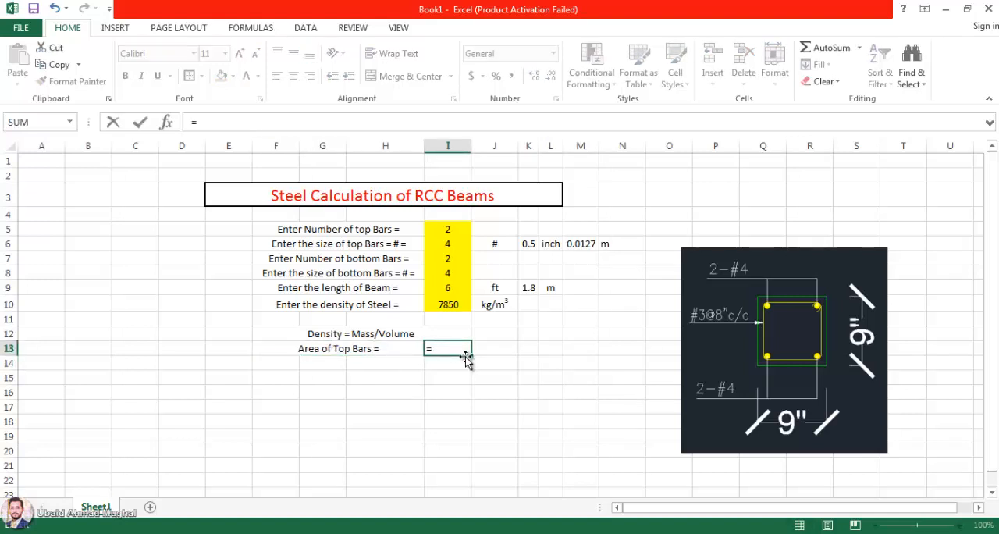
{"action": "type", "text": "pi"}
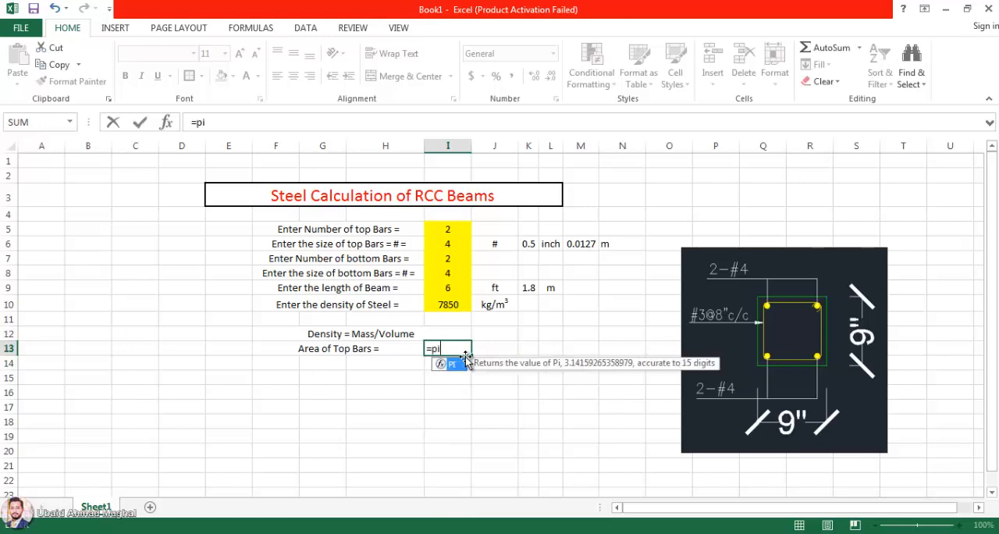
{"action": "double_click", "coordinate": [458, 368]}
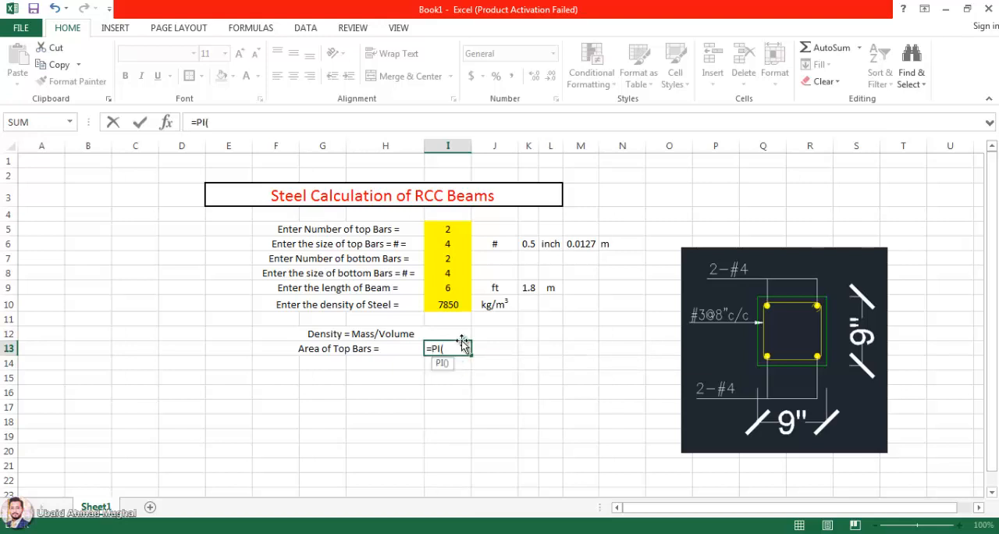
{"action": "key", "text": "Return"}
{"action": "left_click", "coordinate": [457, 348]}
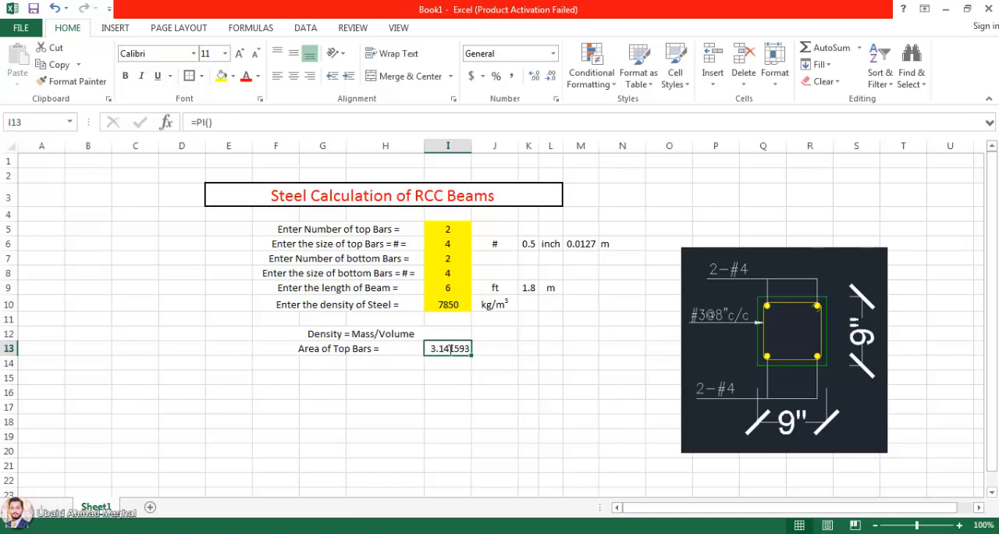
{"action": "double_click", "coordinate": [457, 348]}
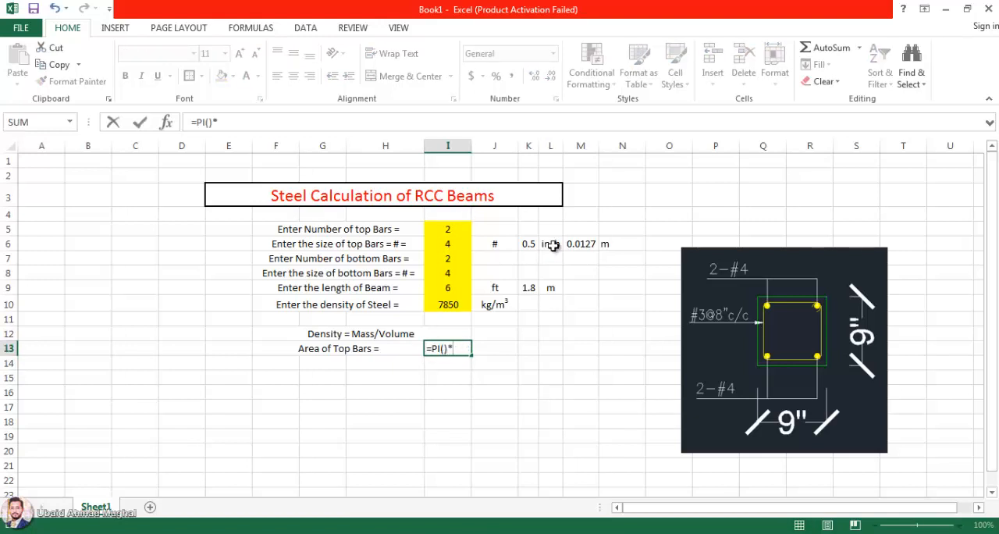
{"action": "left_click", "coordinate": [580, 244]}
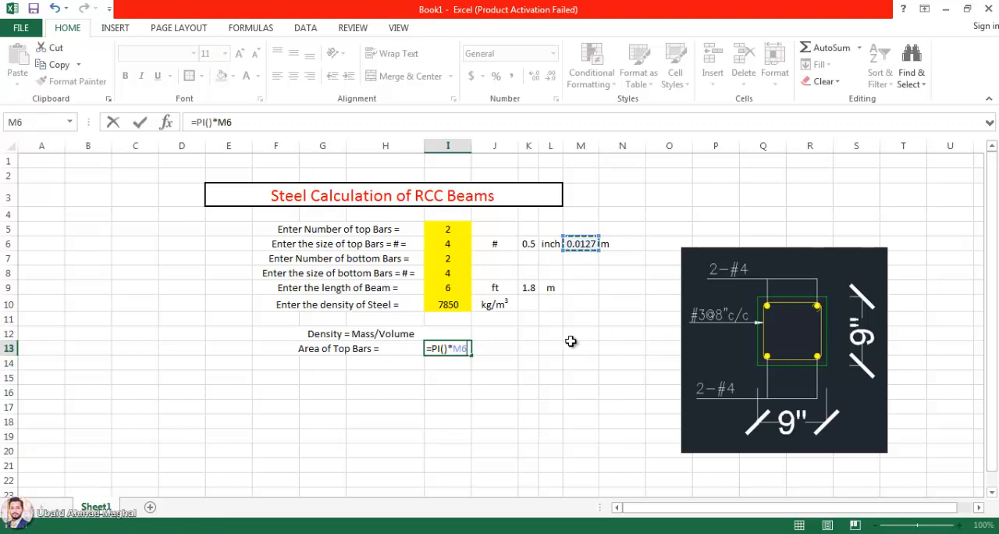
{"action": "type", "text": "/2)"}
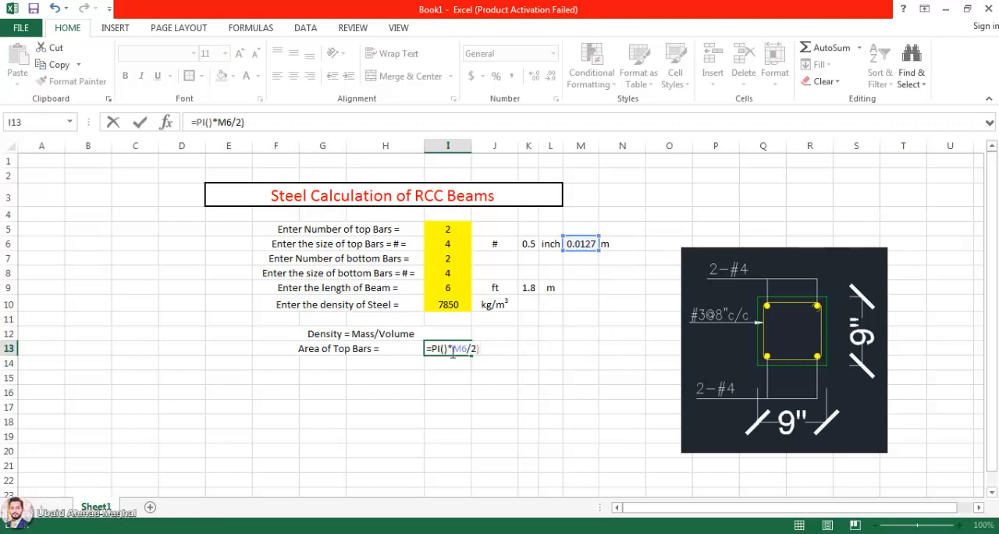
{"action": "type", "text": "("}
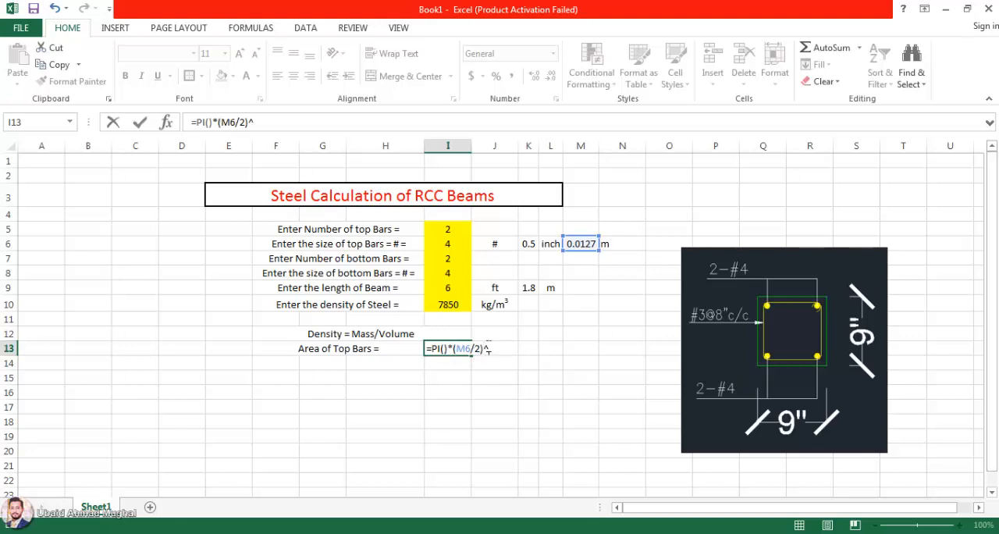
{"action": "type", "text": "^2"}
{"action": "key", "text": "Return"}
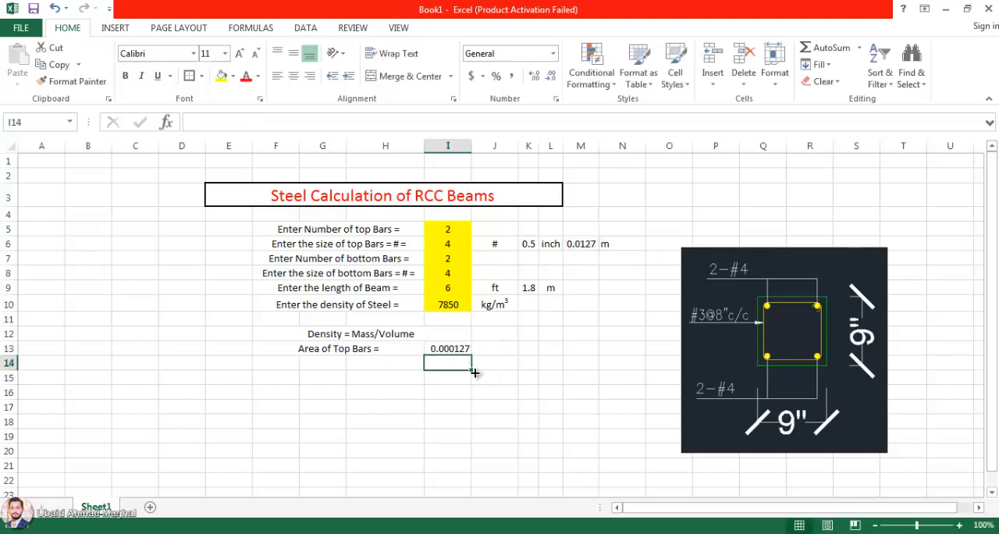
Step: Multiply the area formula in I13 by the number of top bars, making it =(PI()*(M6/2)^2)*I5
{"action": "left_click", "coordinate": [456, 349]}
{"action": "key", "text": "Right"}
{"action": "left_click", "coordinate": [455, 350]}
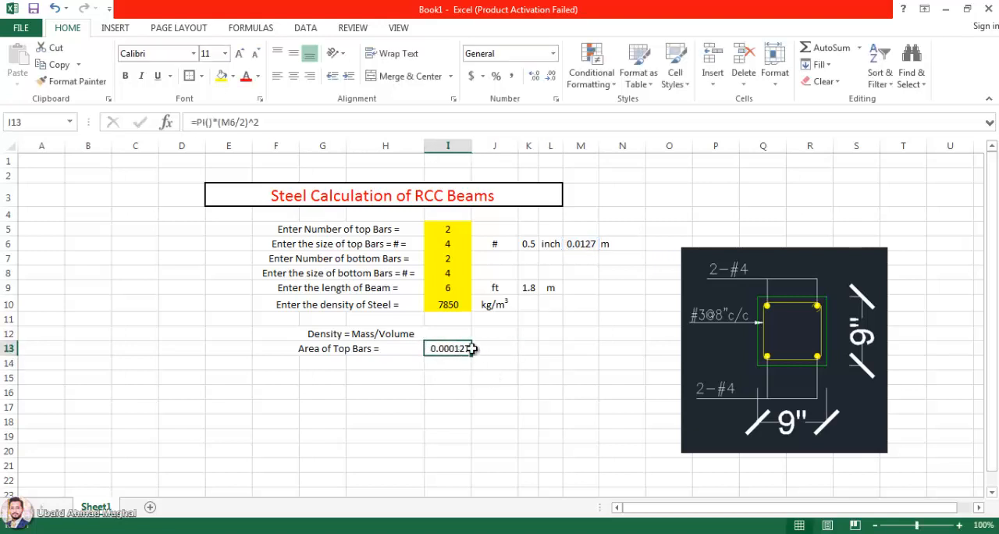
{"action": "left_click", "coordinate": [415, 346]}
{"action": "left_click", "coordinate": [461, 353]}
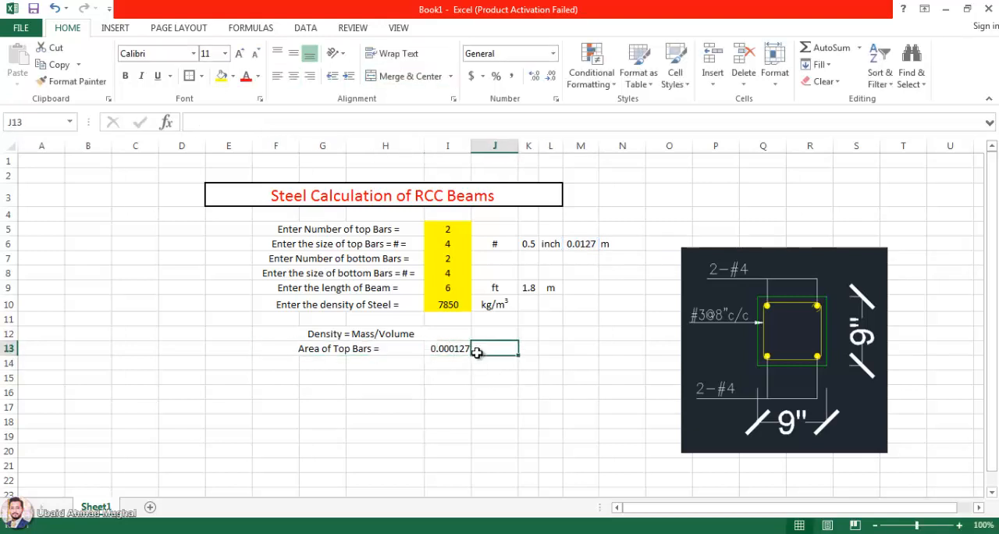
{"action": "double_click", "coordinate": [462, 354]}
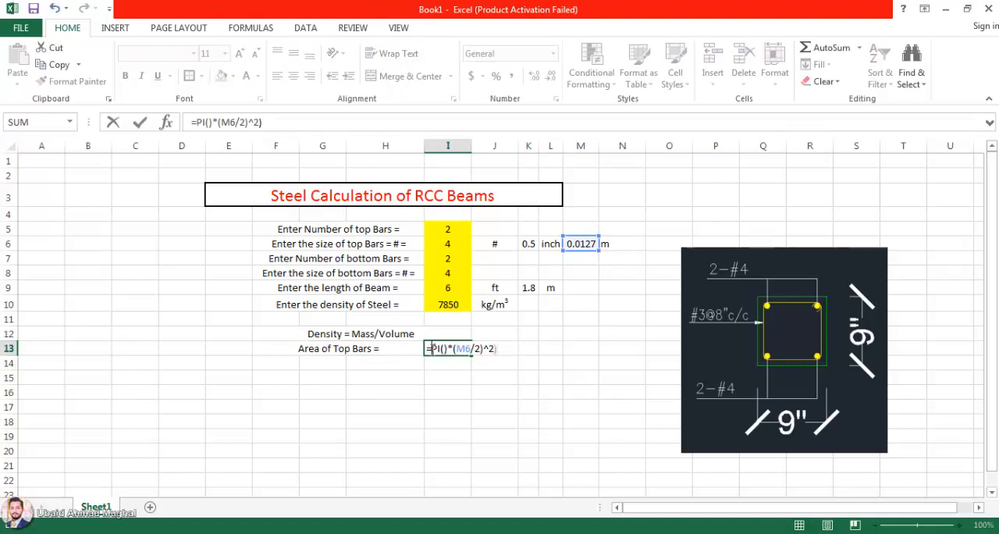
{"action": "type", "text": "("}
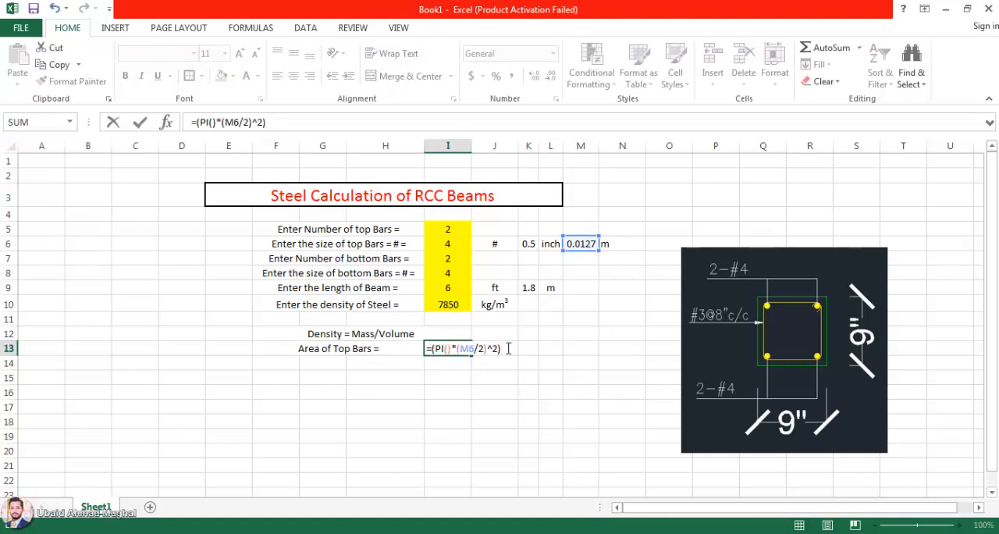
{"action": "left_click", "coordinate": [450, 229]}
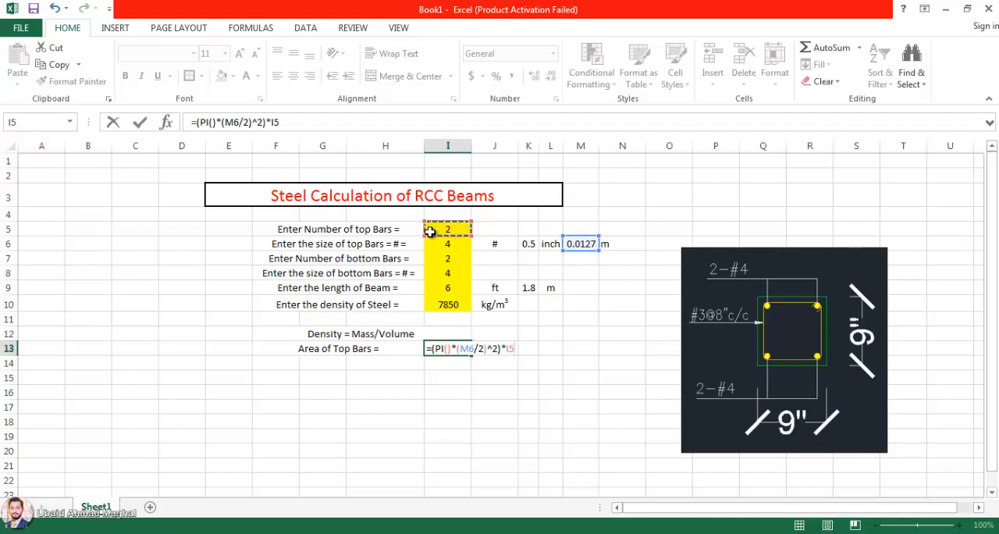
{"action": "key", "text": "Return"}
Step: Enter the unit m2 in J13 beside the top-bar area and format the 2 as superscript
{"action": "left_click", "coordinate": [483, 351]}
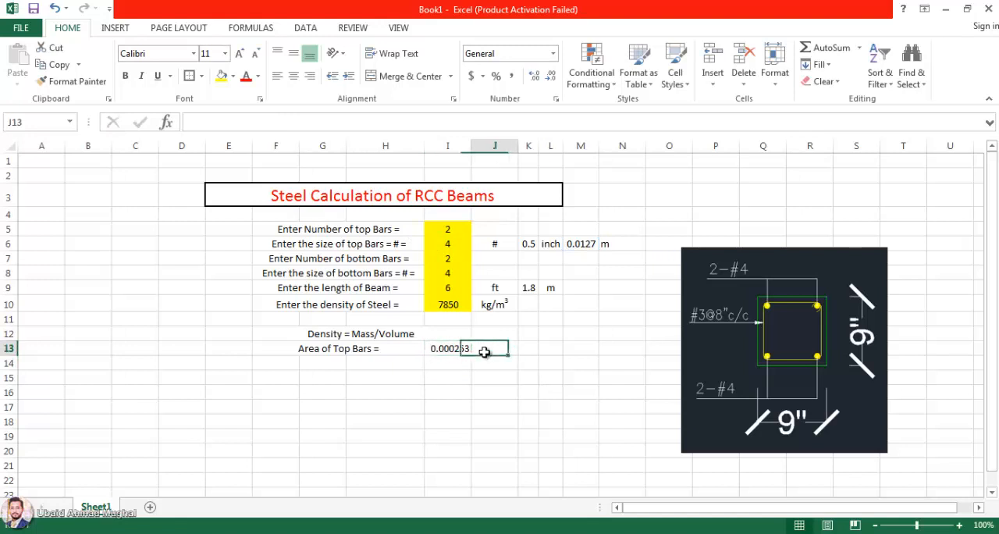
{"action": "type", "text": "m2"}
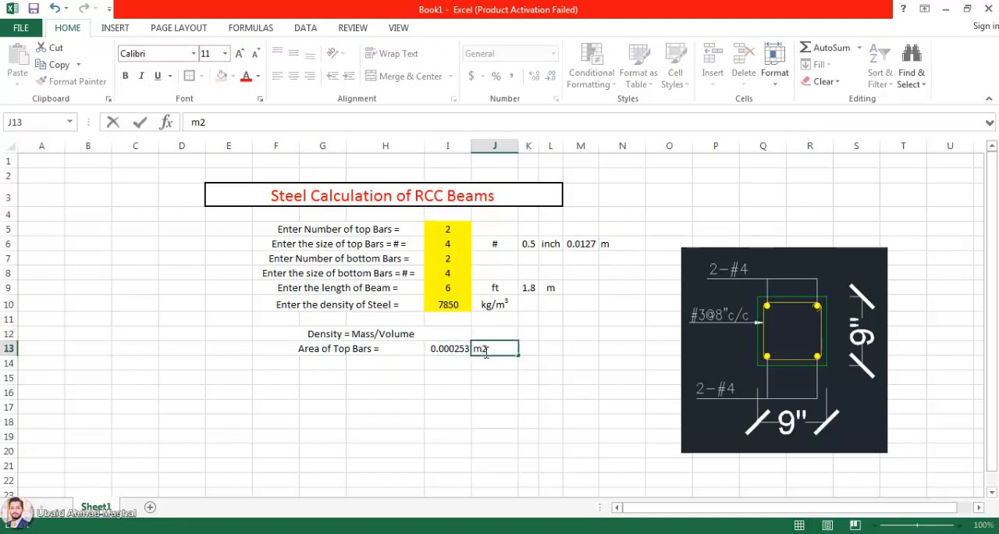
{"action": "left_click_drag", "start_coordinate": [487, 350], "coordinate": [480, 350]}
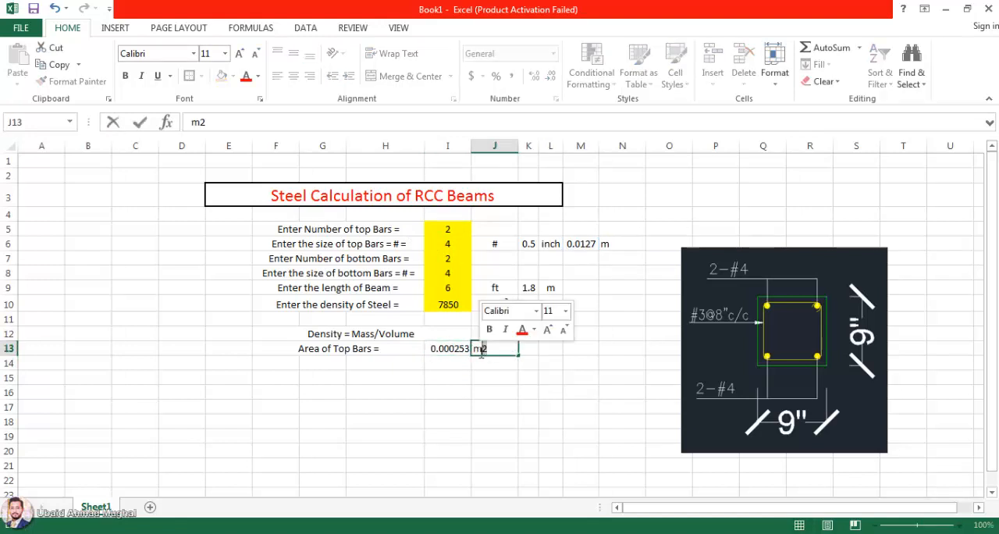
{"action": "right_click", "coordinate": [480, 351]}
{"action": "left_click", "coordinate": [507, 437]}
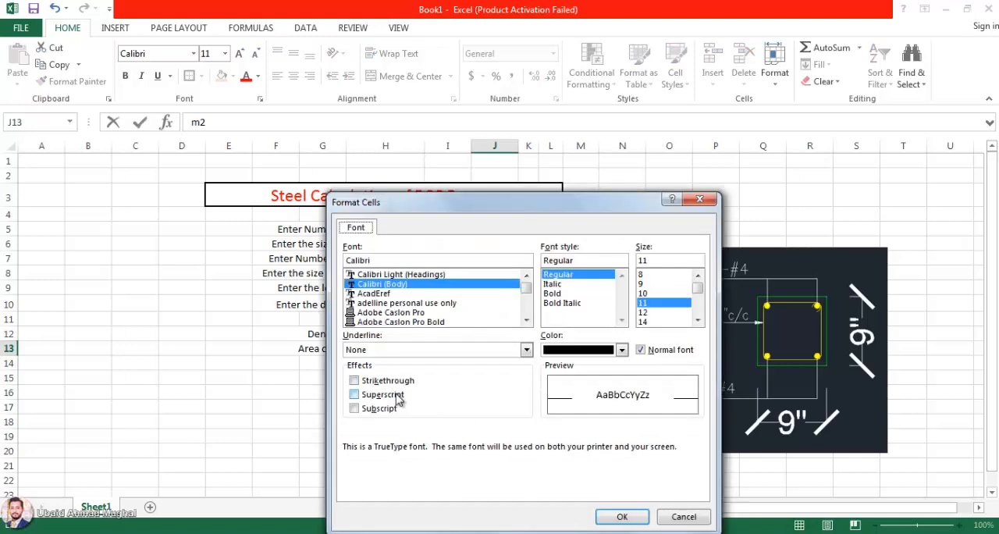
{"action": "left_click", "coordinate": [398, 394]}
{"action": "left_click", "coordinate": [622, 517]}
{"action": "left_click", "coordinate": [488, 451]}
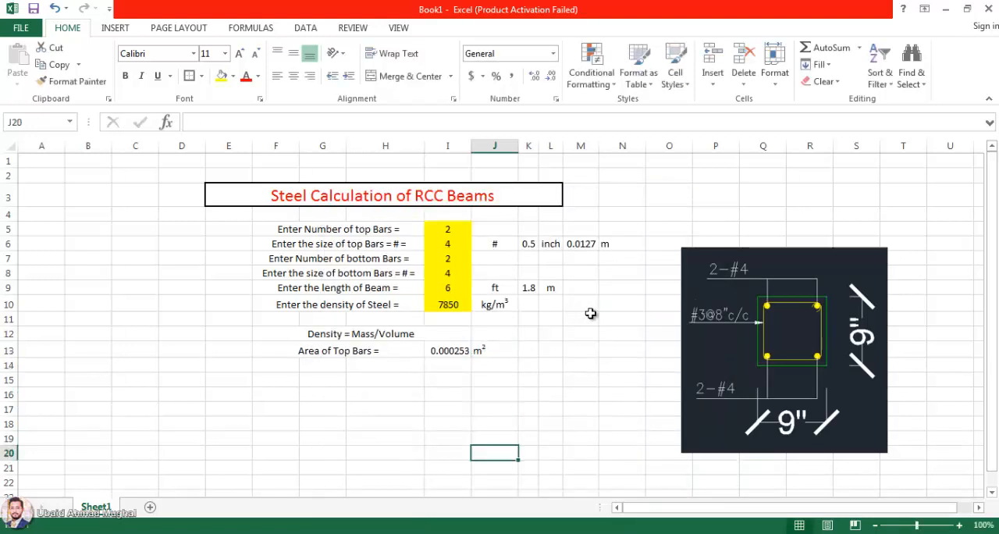
Step: Review the top-bar area formula in I13 and move the beam section picture up level with the title row
{"action": "double_click", "coordinate": [446, 350]}
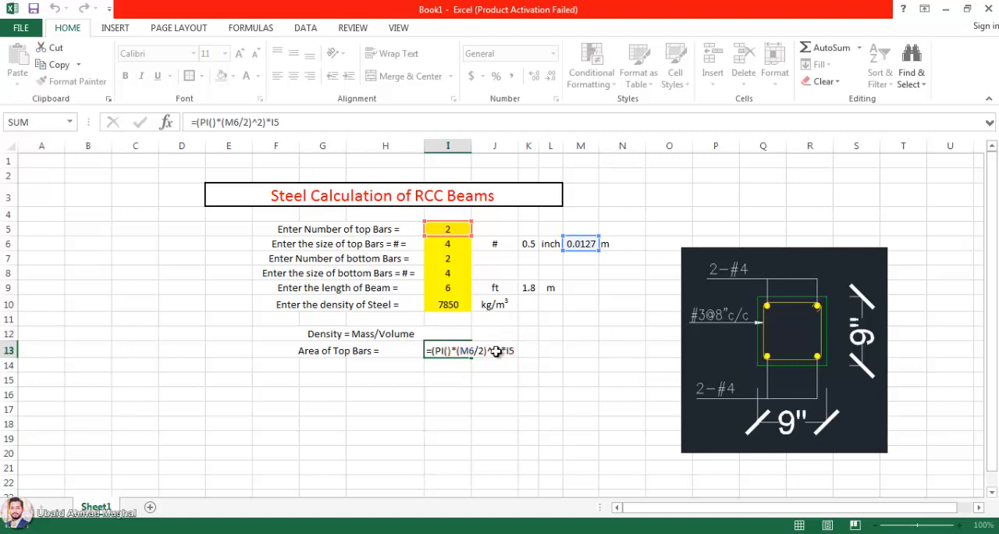
{"action": "key", "text": "Return"}
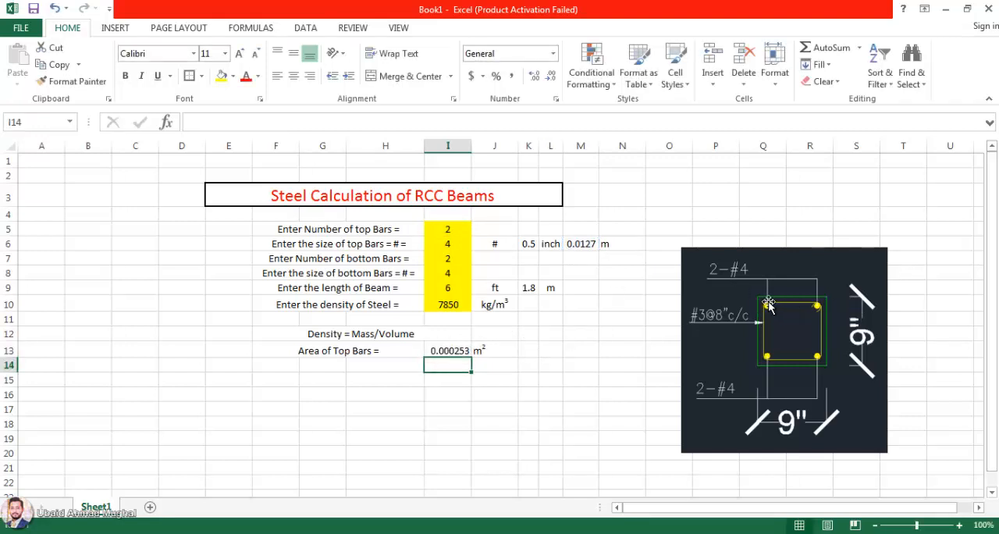
{"action": "left_click_drag", "start_coordinate": [768, 299], "coordinate": [723, 237]}
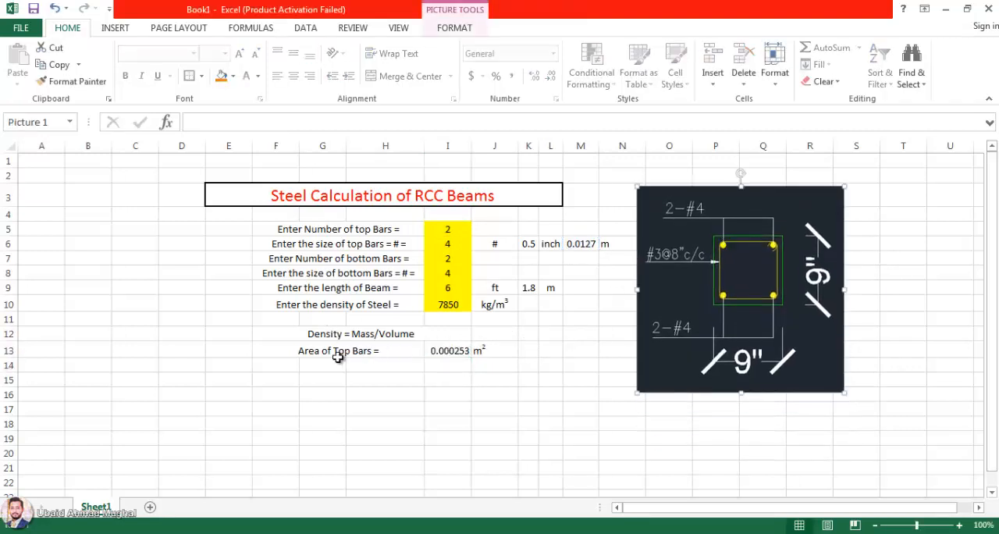
Step: Copy the top-bar area label into row 14 and change it to "Volume of Top Bars ="
{"action": "left_click", "coordinate": [402, 351]}
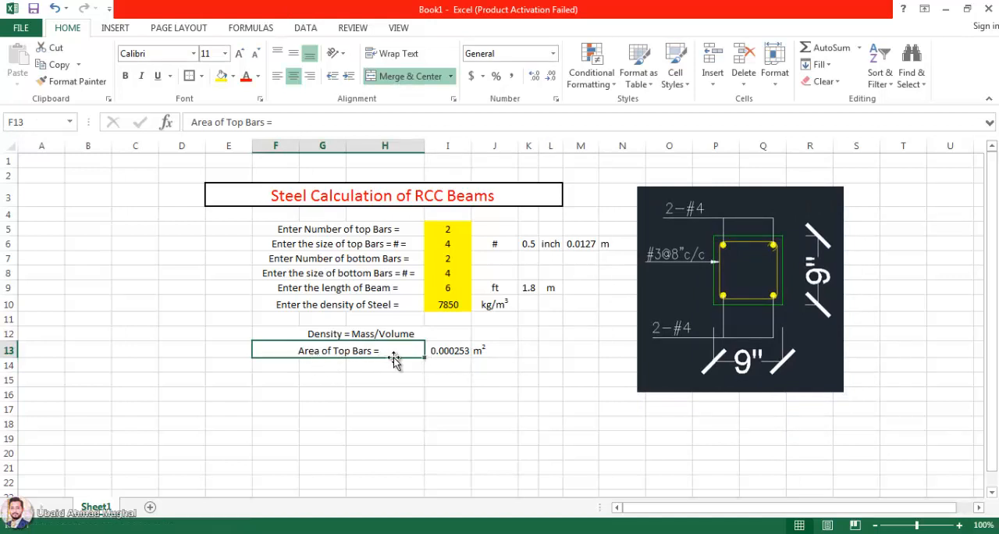
{"action": "mouse_move", "coordinate": [423, 358]}
{"action": "left_mouse_down"}
{"action": "mouse_move", "coordinate": [423, 378]}
{"action": "mouse_move", "coordinate": [423, 367]}
{"action": "left_mouse_up"}
{"action": "double_click", "coordinate": [358, 365]}
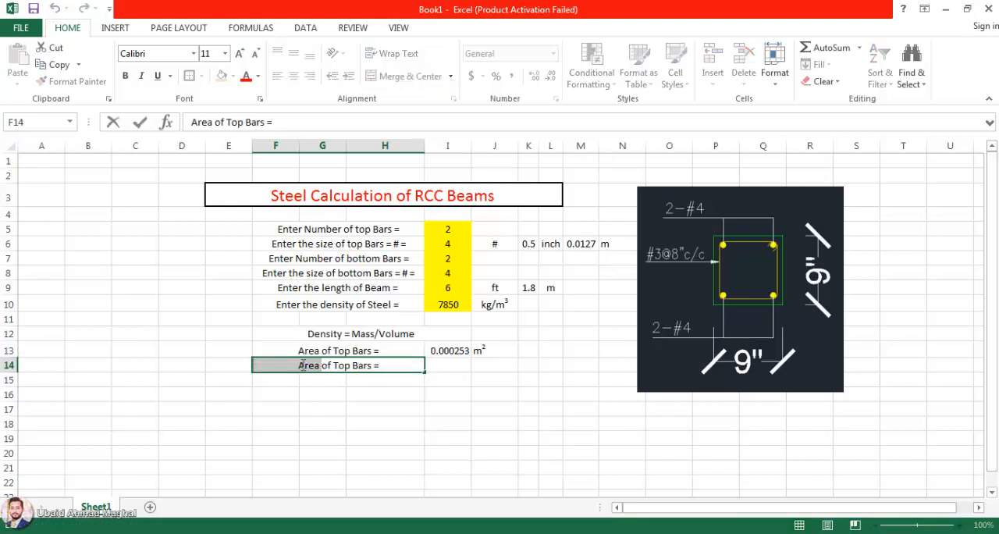
{"action": "type", "text": "Volume"}
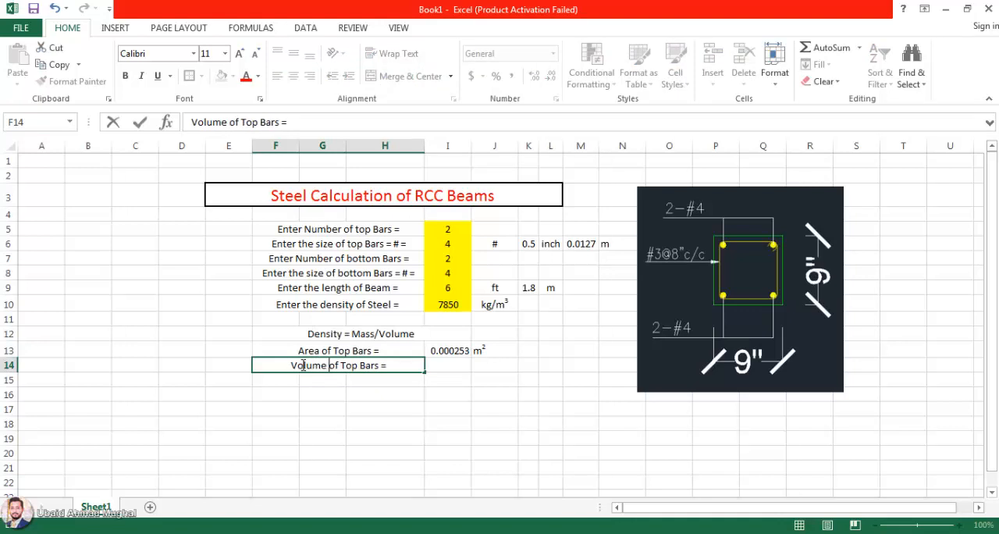
Step: Calculate the volume of the top bars in I14 with =I13*K9
{"action": "left_click", "coordinate": [460, 367]}
{"action": "type", "text": "="}
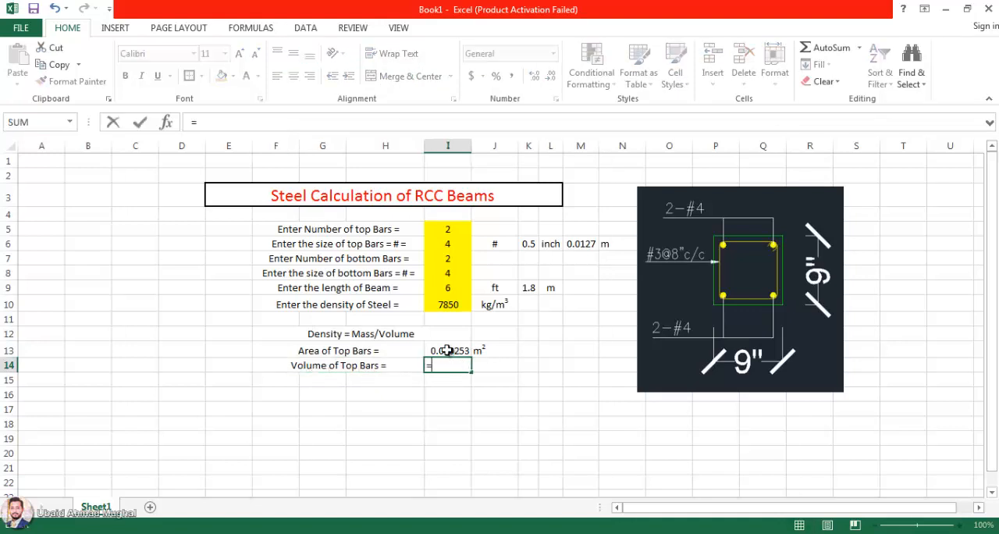
{"action": "left_click", "coordinate": [449, 346]}
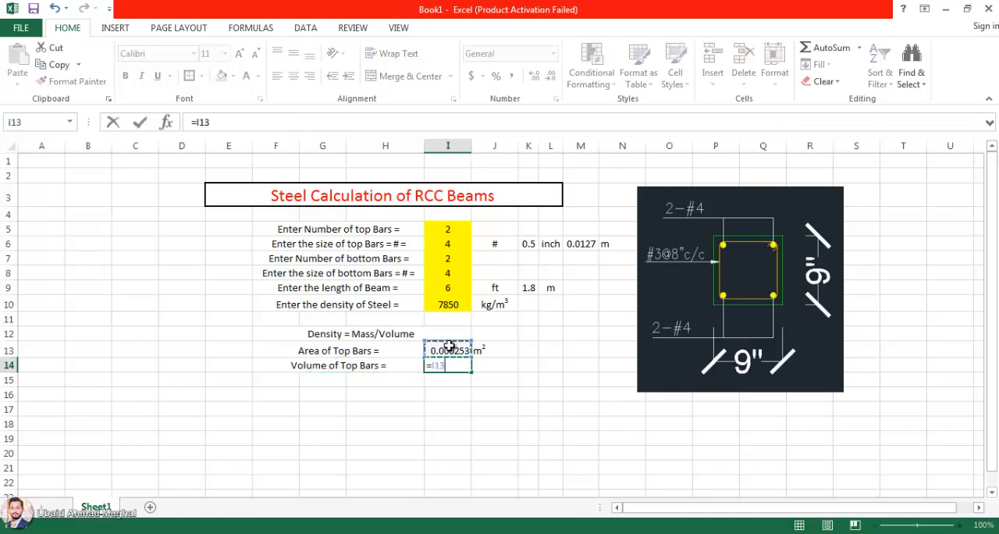
{"action": "left_click", "coordinate": [529, 288]}
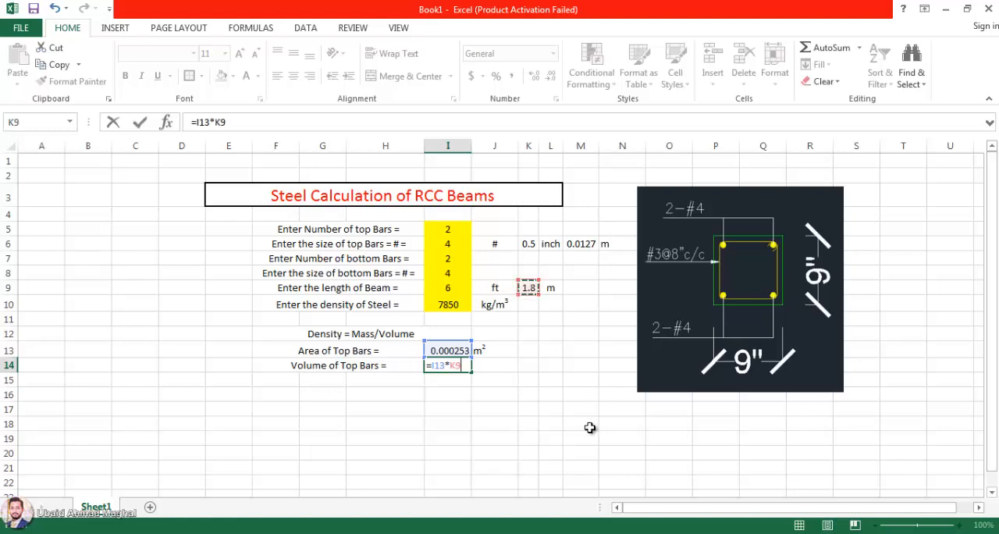
{"action": "key", "text": "Return"}
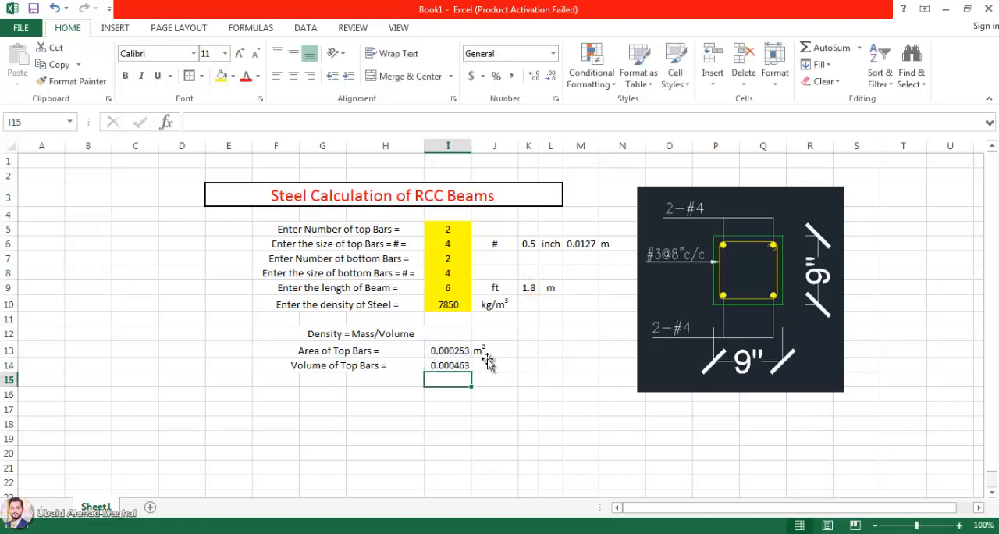
Step: Copy the m² unit from J13 to J14 and change its superscript to 3
{"action": "left_click", "coordinate": [484, 365]}
{"action": "left_click", "coordinate": [485, 349]}
{"action": "key", "text": "ctrl+c"}
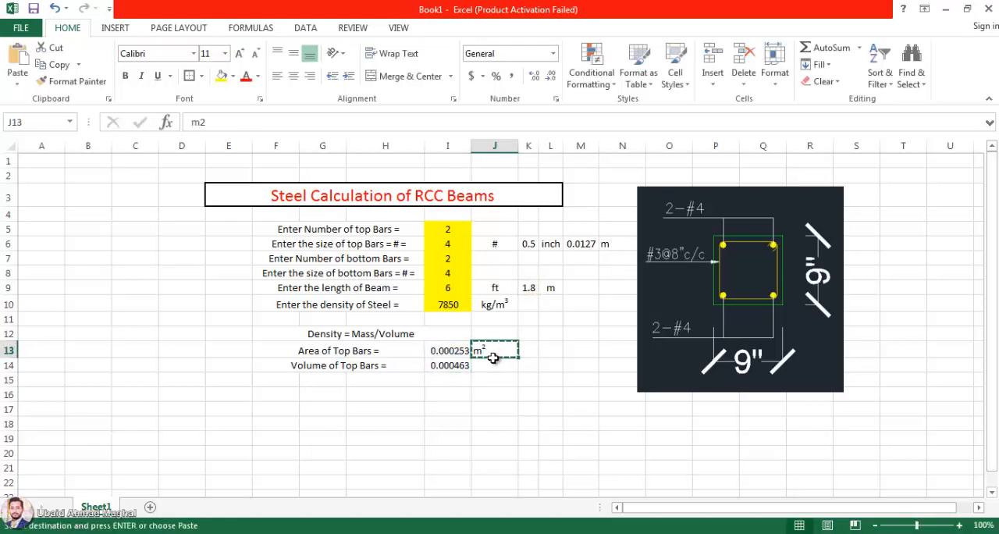
{"action": "left_click", "coordinate": [500, 366]}
{"action": "key", "text": "ctrl+v"}
{"action": "double_click", "coordinate": [492, 364]}
{"action": "left_click_drag", "start_coordinate": [487, 366], "coordinate": [482, 365]}
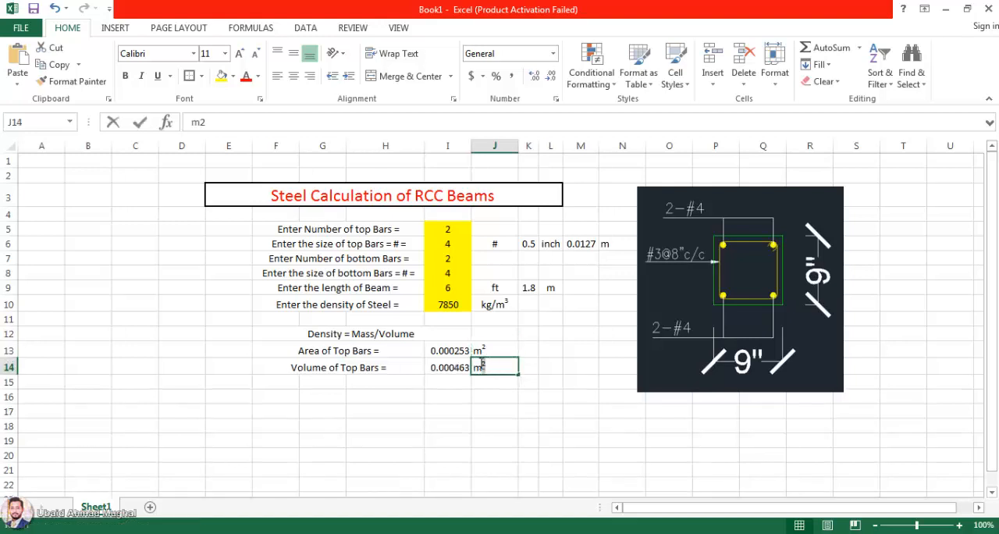
{"action": "type", "text": "3"}
{"action": "left_click", "coordinate": [495, 411]}
{"action": "left_click", "coordinate": [448, 367]}
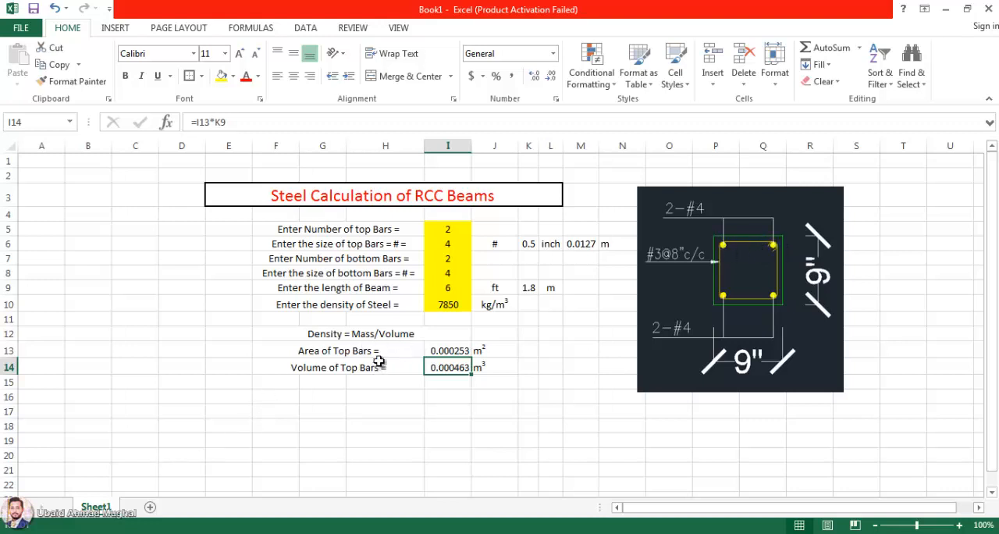
Step: Copy the top-bar area row F13:J13 to row 15 and relabel it "Area of Bottom Bars ="
{"action": "left_click_drag", "start_coordinate": [382, 354], "coordinate": [488, 348]}
{"action": "key", "text": "ctrl+c"}
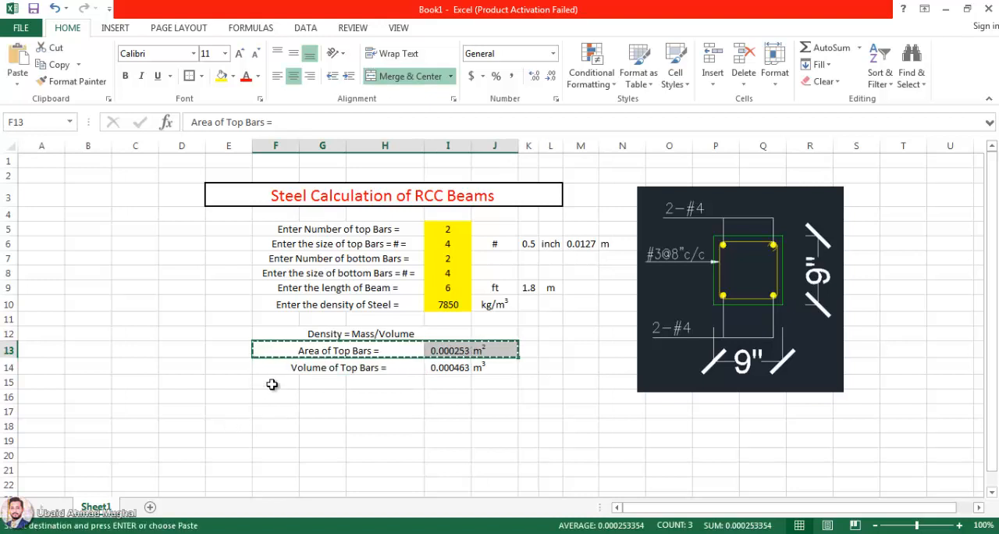
{"action": "left_click", "coordinate": [279, 385]}
{"action": "key", "text": "ctrl+v"}
{"action": "key", "text": "Escape"}
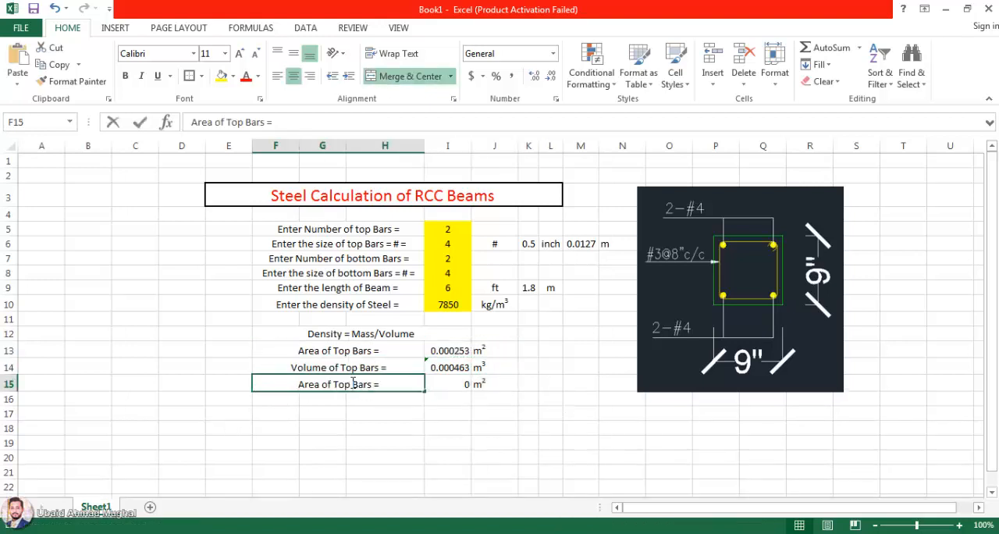
{"action": "double_click", "coordinate": [339, 382]}
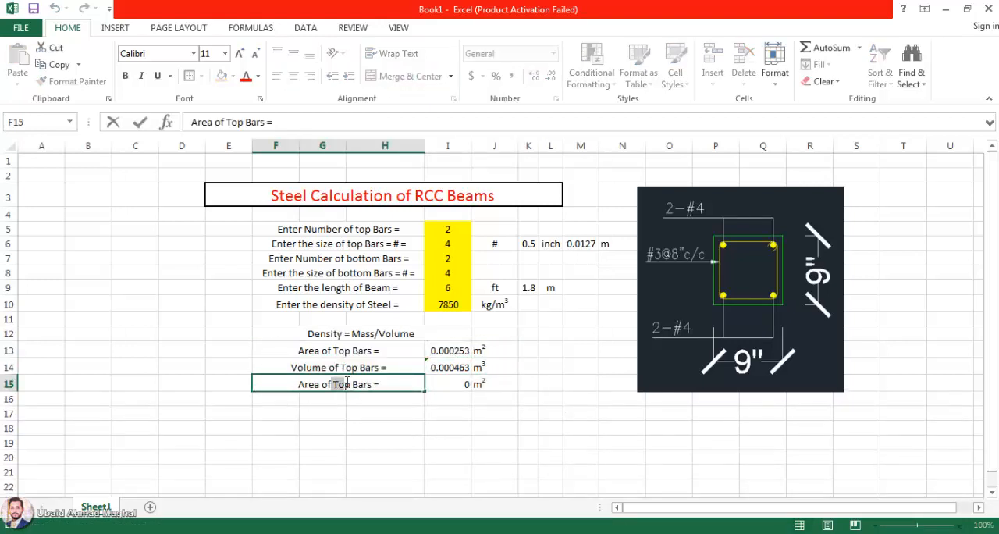
{"action": "key", "text": "BackSpace"}
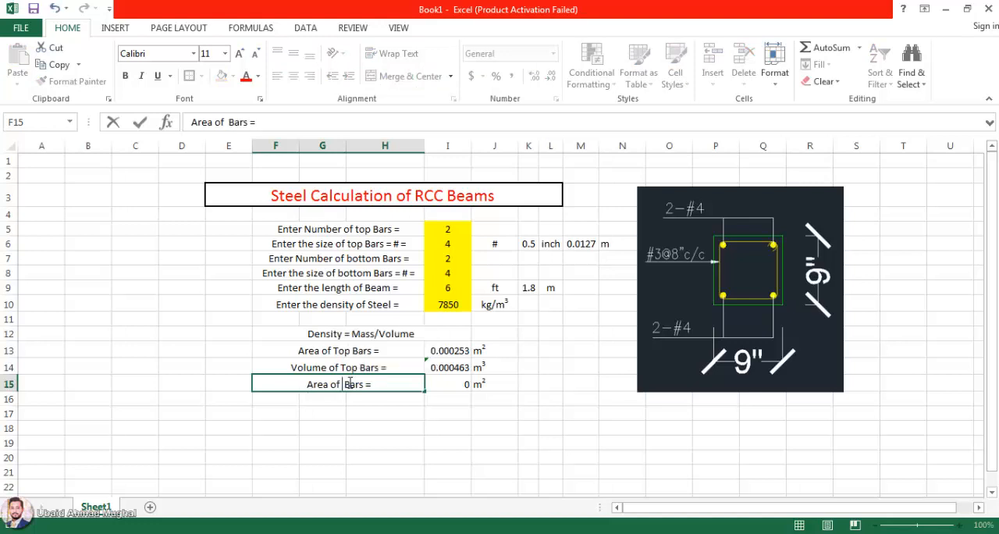
{"action": "type", "text": "Bottom"}
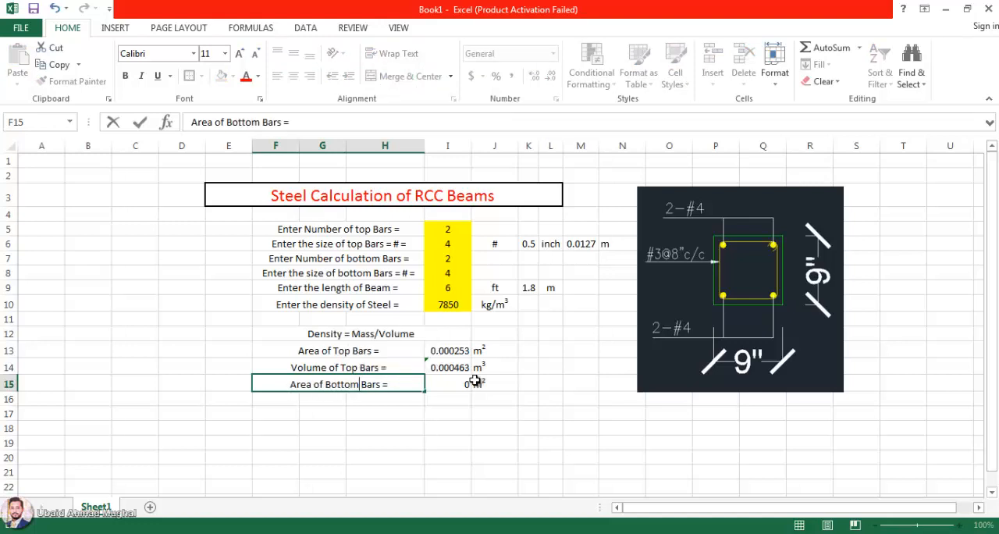
Step: Check the cell references of the I15 area formula and copy the bar size conversions J6:N6 to row 8
{"action": "double_click", "coordinate": [474, 380]}
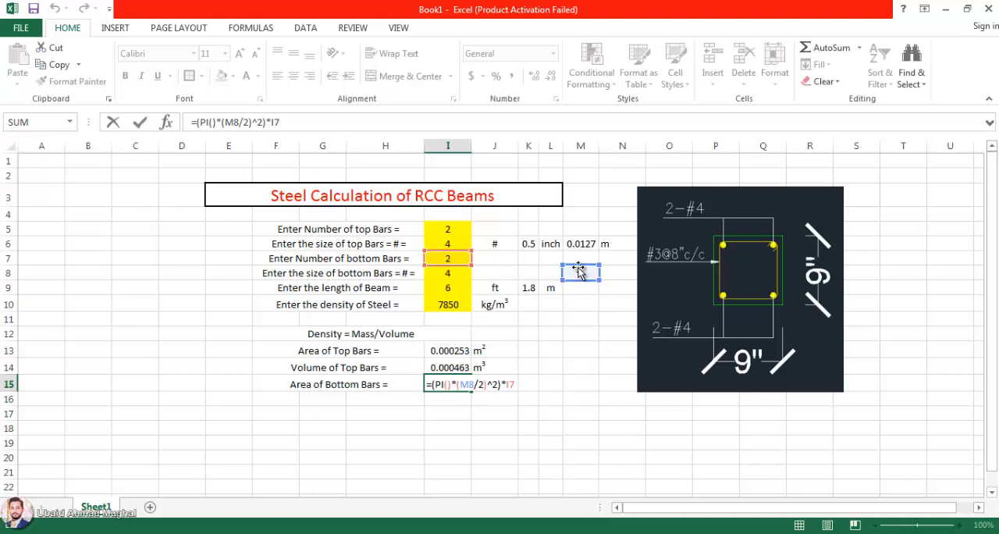
{"action": "key", "text": "ctrl+Return"}
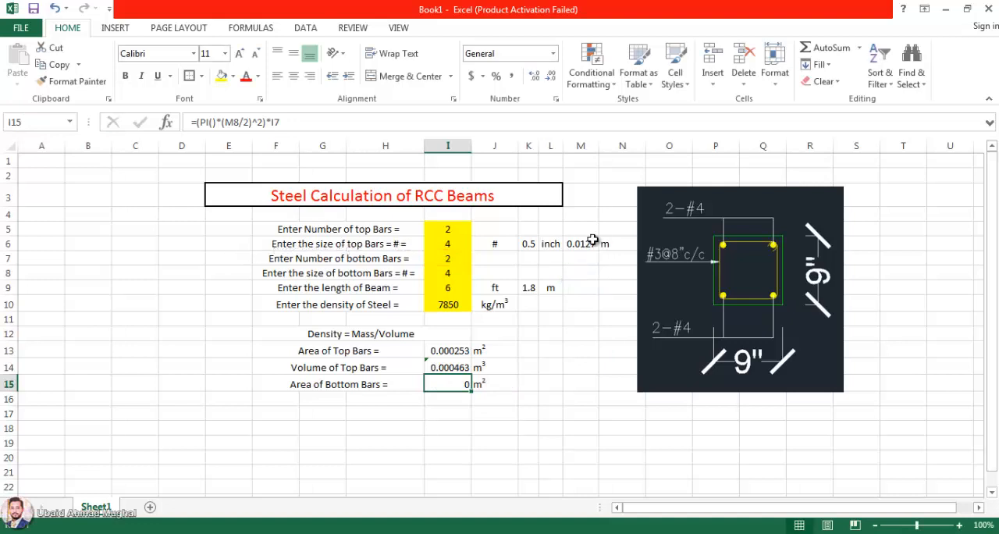
{"action": "left_click", "coordinate": [485, 268]}
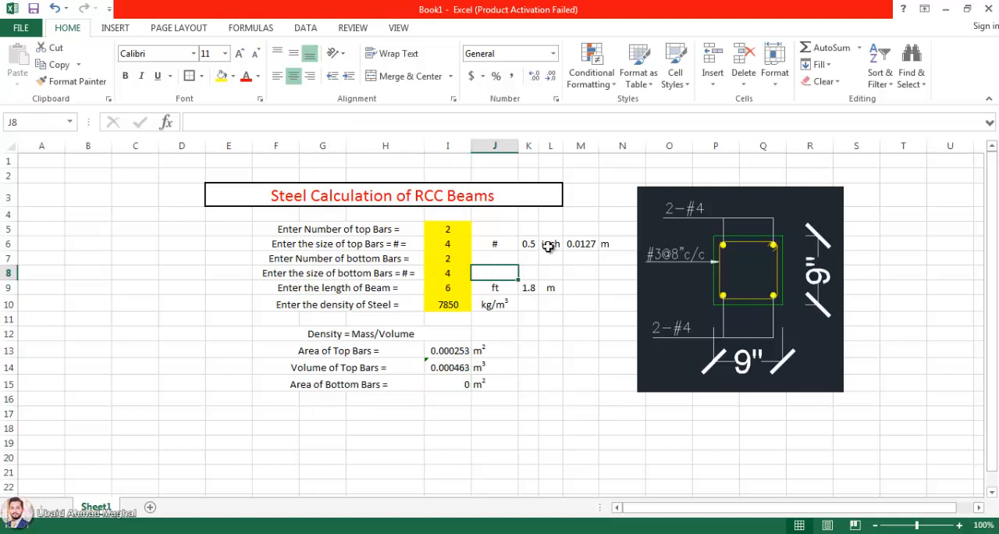
{"action": "left_click", "coordinate": [509, 247]}
{"action": "left_click_drag", "start_coordinate": [512, 251], "coordinate": [607, 247]}
{"action": "key", "text": "ctrl+c"}
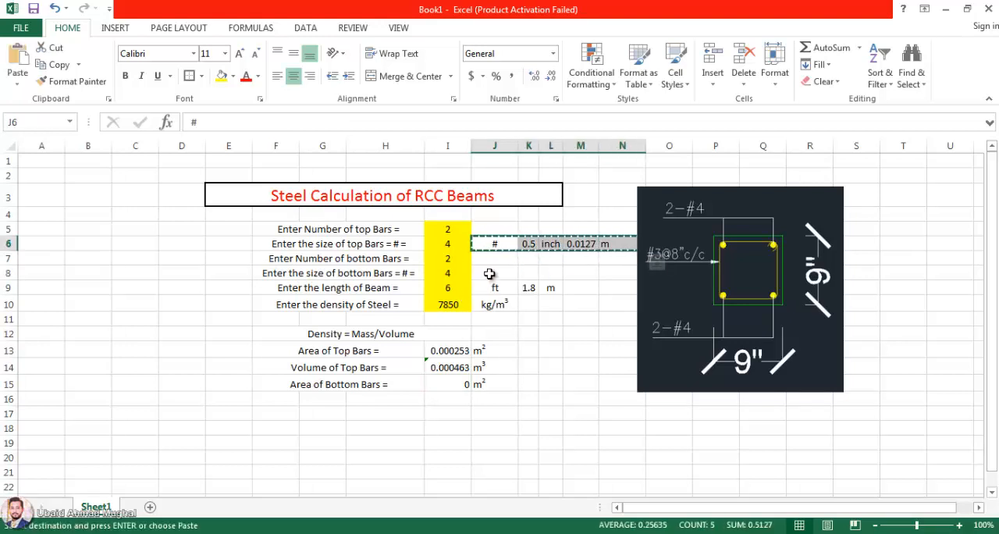
{"action": "left_click", "coordinate": [490, 273]}
{"action": "key", "text": "ctrl+v"}
{"action": "left_click", "coordinate": [586, 414]}
Step: Move the beam section picture further right, clear of column N, and review the bottom-bar area formula in I15
{"action": "left_click_drag", "start_coordinate": [631, 251], "coordinate": [677, 251]}
{"action": "left_click", "coordinate": [550, 383]}
{"action": "key", "text": "Escape"}
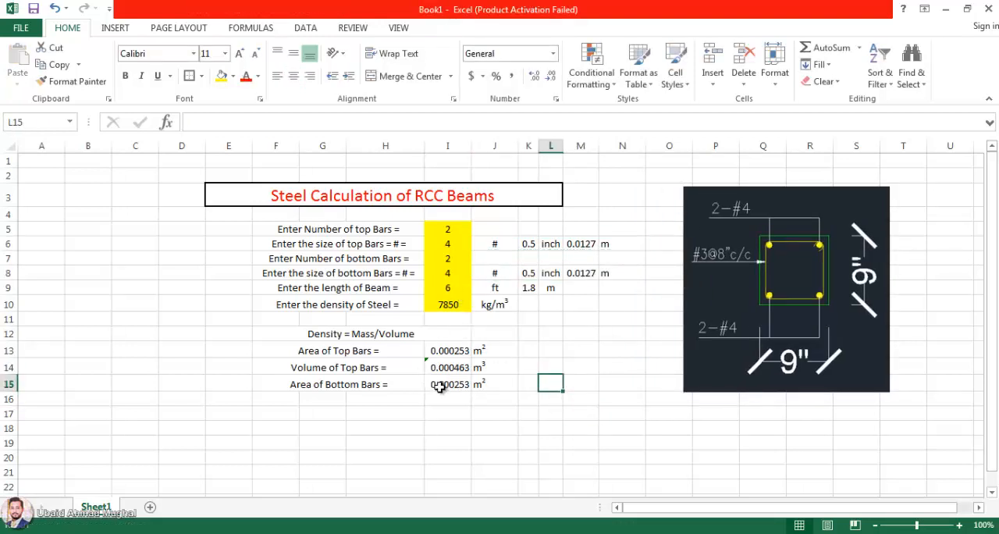
{"action": "double_click", "coordinate": [439, 383]}
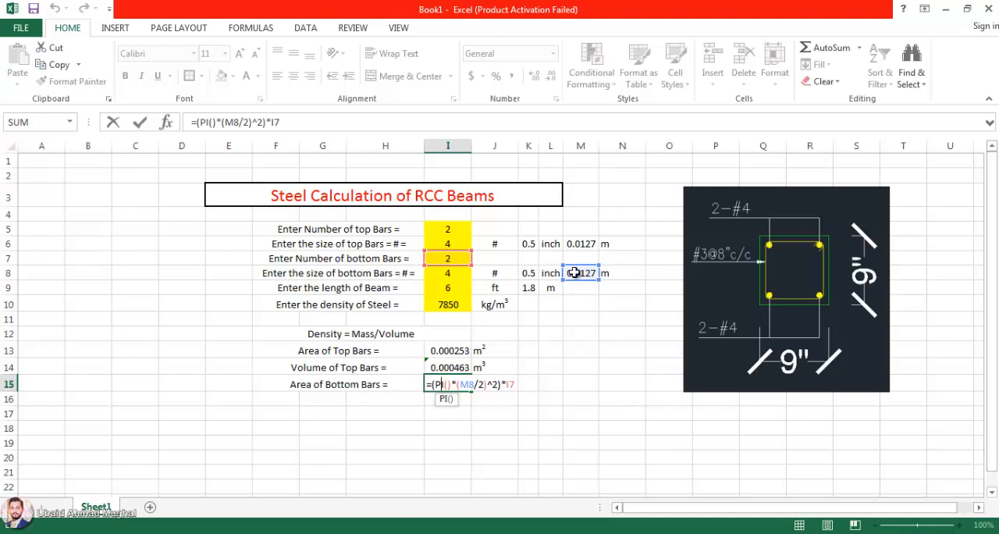
{"action": "key", "text": "ctrl+Return"}
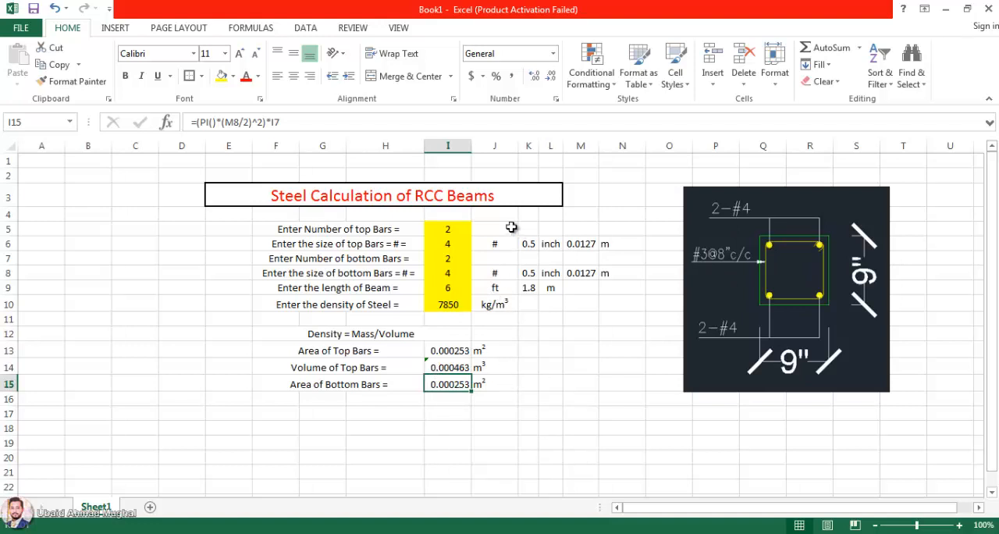
Step: Extend the merged and centered title "Steel Calculation of RCC Beams" to E3:N3 and reapply its outside border
{"action": "left_click_drag", "start_coordinate": [546, 195], "coordinate": [613, 190]}
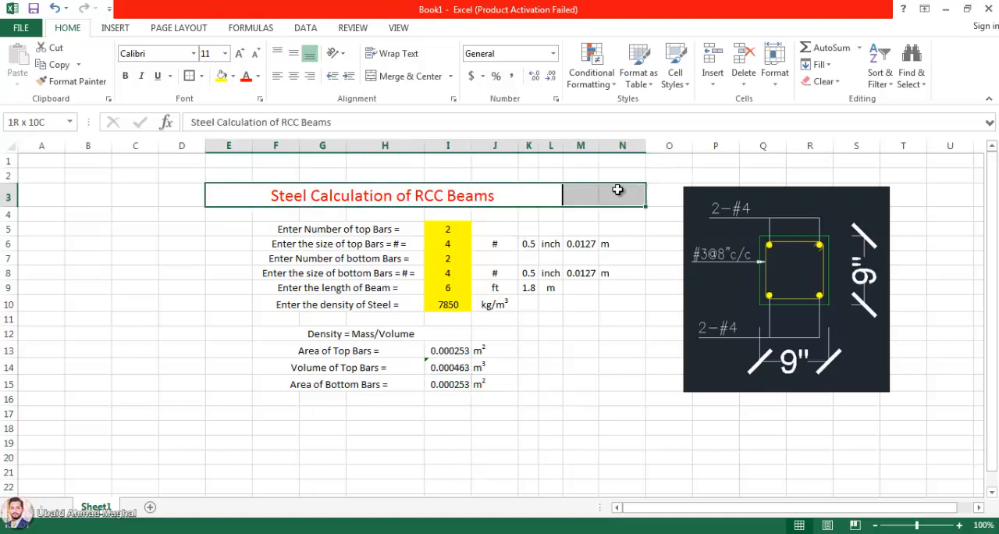
{"action": "left_click", "coordinate": [422, 75]}
{"action": "left_click", "coordinate": [425, 76]}
{"action": "left_click", "coordinate": [584, 467]}
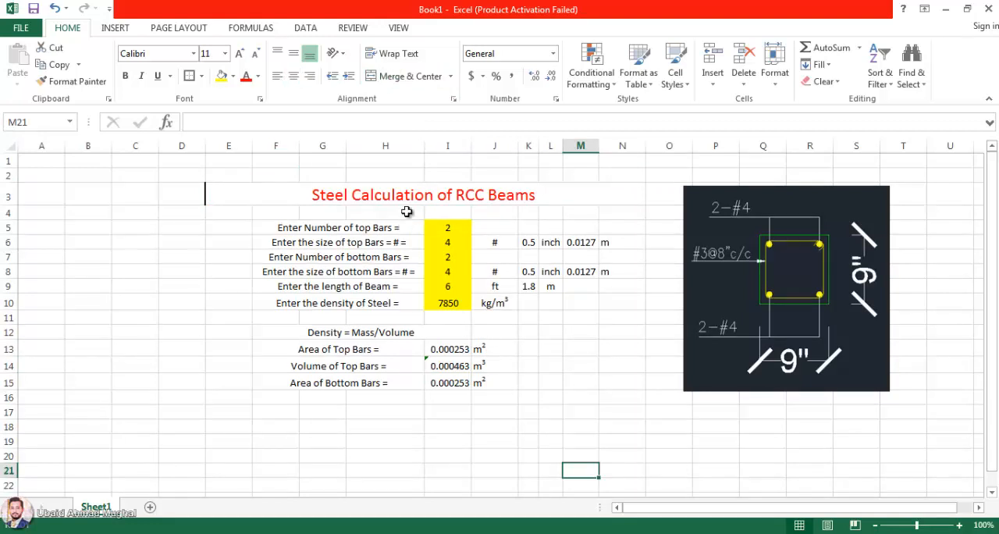
{"action": "left_click", "coordinate": [406, 202]}
{"action": "left_click", "coordinate": [189, 76]}
{"action": "left_click", "coordinate": [182, 160]}
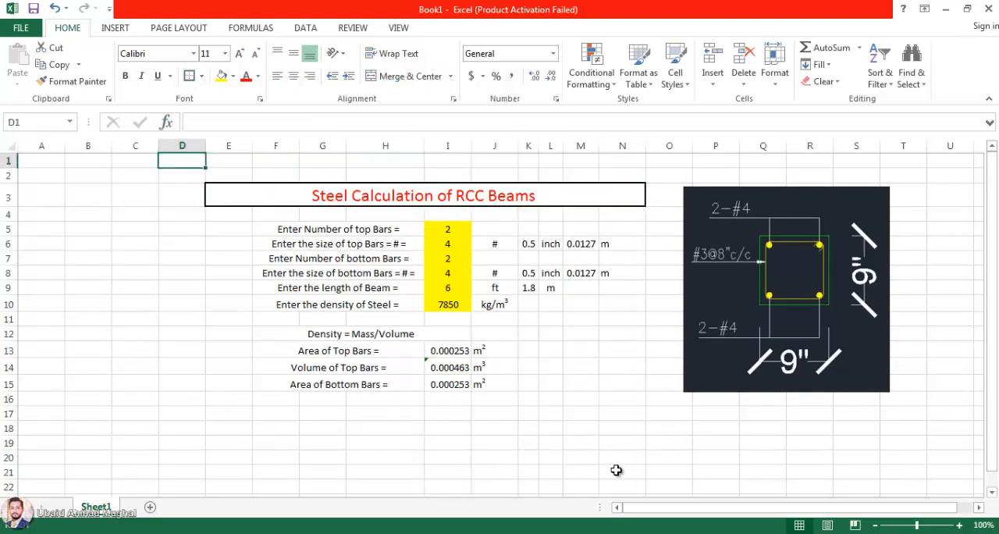
Step: Copy the top-bar volume row F14:J14 to row 16
{"action": "left_click_drag", "start_coordinate": [328, 368], "coordinate": [479, 367]}
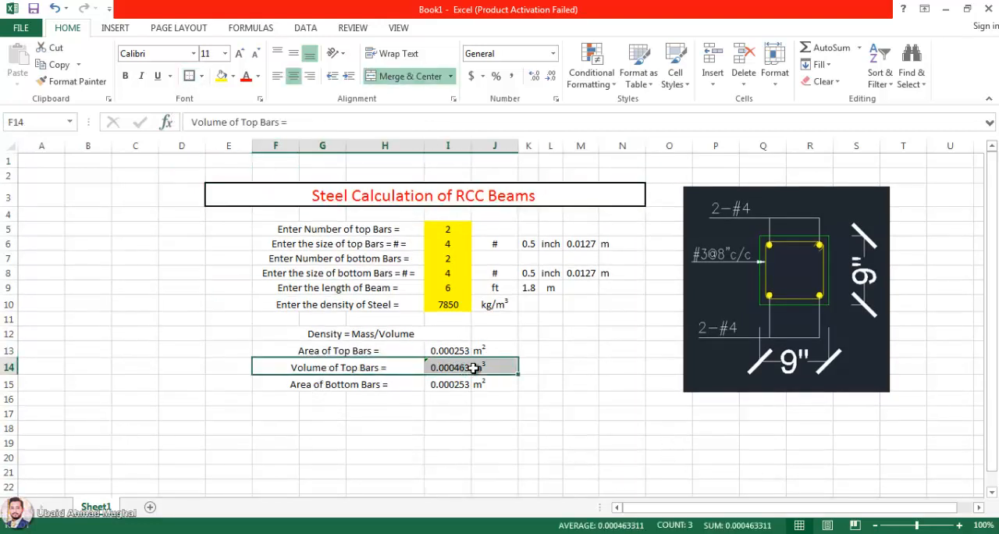
{"action": "key", "text": "ctrl+c"}
{"action": "left_click", "coordinate": [269, 398]}
{"action": "key", "text": "ctrl+v"}
{"action": "left_click", "coordinate": [385, 444]}
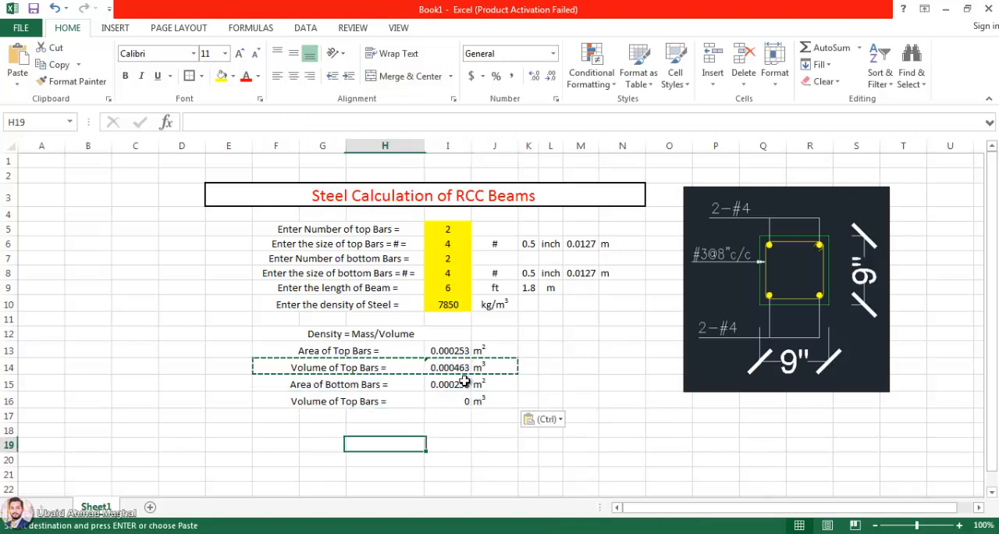
Step: Correct the volume formula in I16 to =I15*K9 so it uses the metric beam length
{"action": "double_click", "coordinate": [459, 402]}
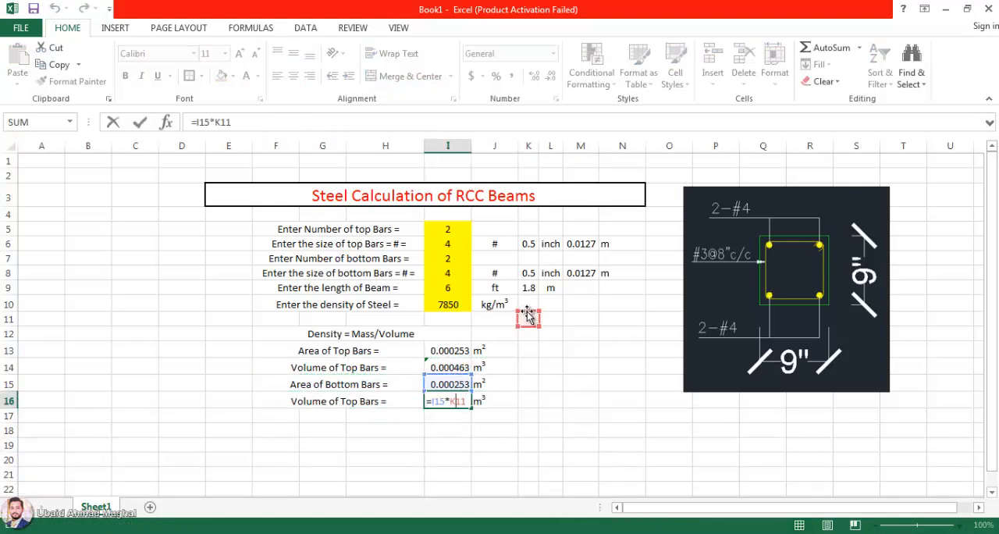
{"action": "left_click_drag", "start_coordinate": [527, 313], "coordinate": [527, 286]}
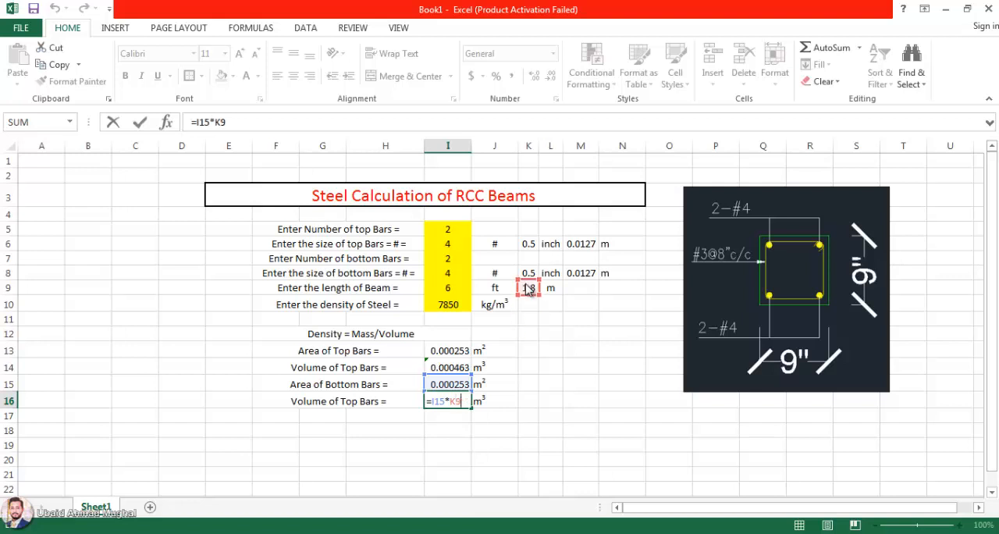
{"action": "key", "text": "Return"}
{"action": "left_click", "coordinate": [479, 432]}
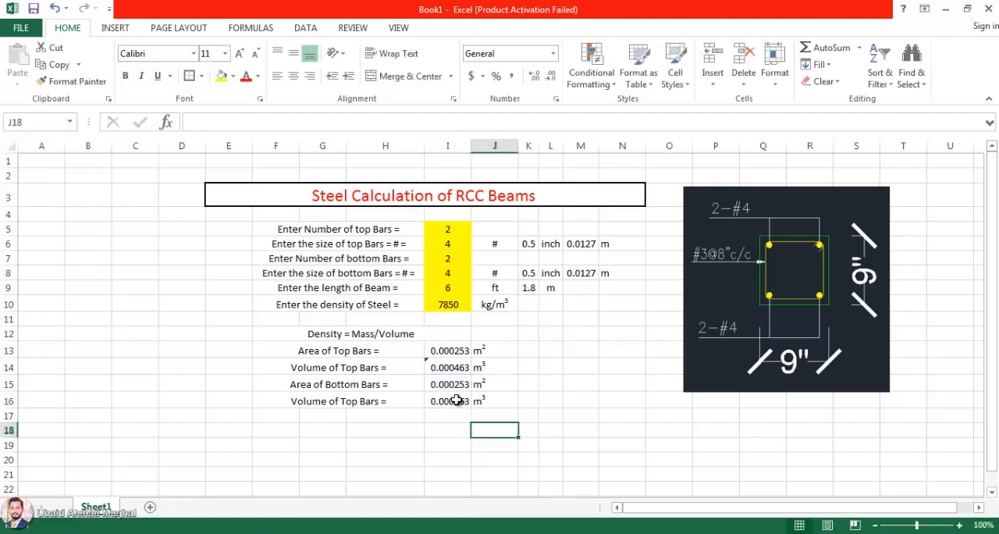
{"action": "left_click", "coordinate": [456, 401]}
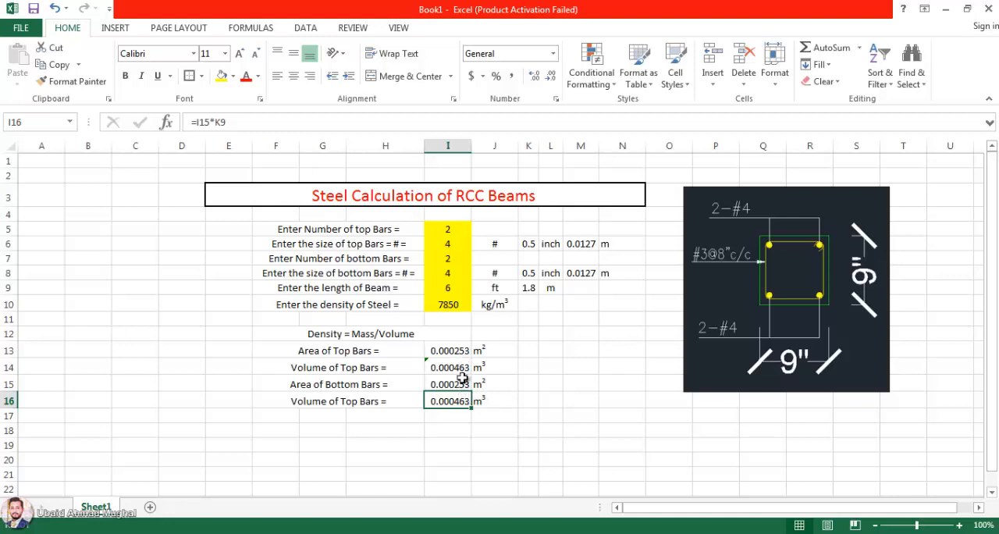
Step: Merge and center F17:H17 and label it "Mass of Top Bars ="
{"action": "left_click_drag", "start_coordinate": [291, 417], "coordinate": [370, 420]}
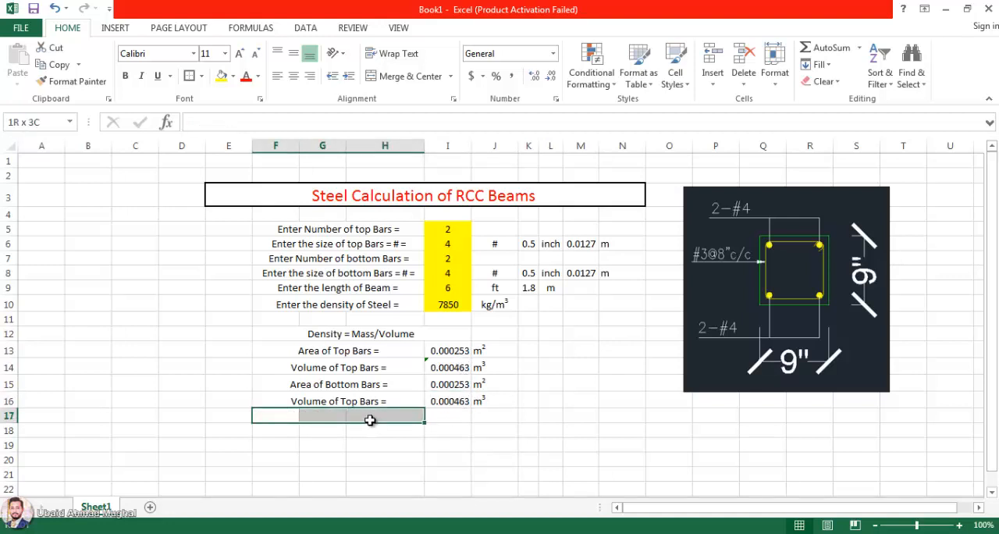
{"action": "double_click", "coordinate": [370, 419]}
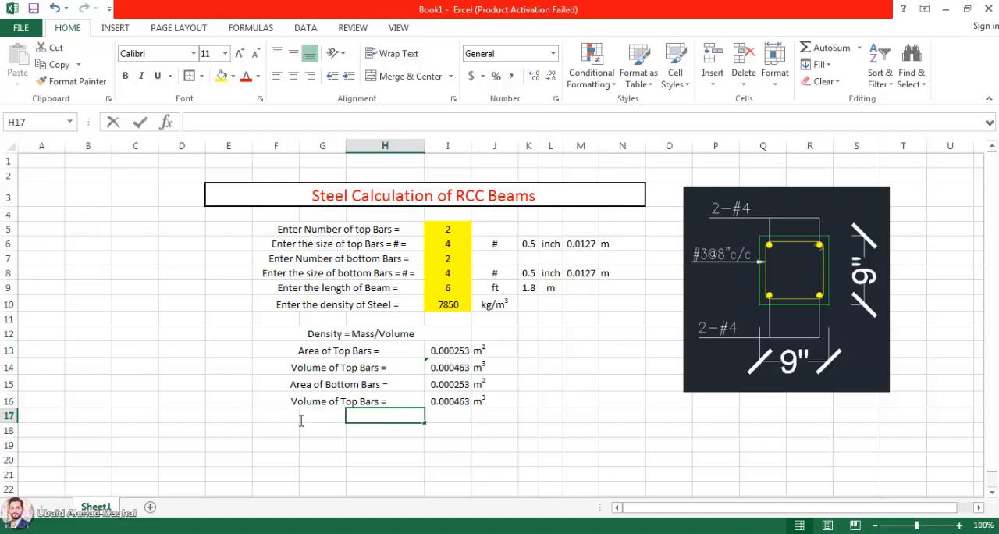
{"action": "left_click_drag", "start_coordinate": [291, 416], "coordinate": [367, 416]}
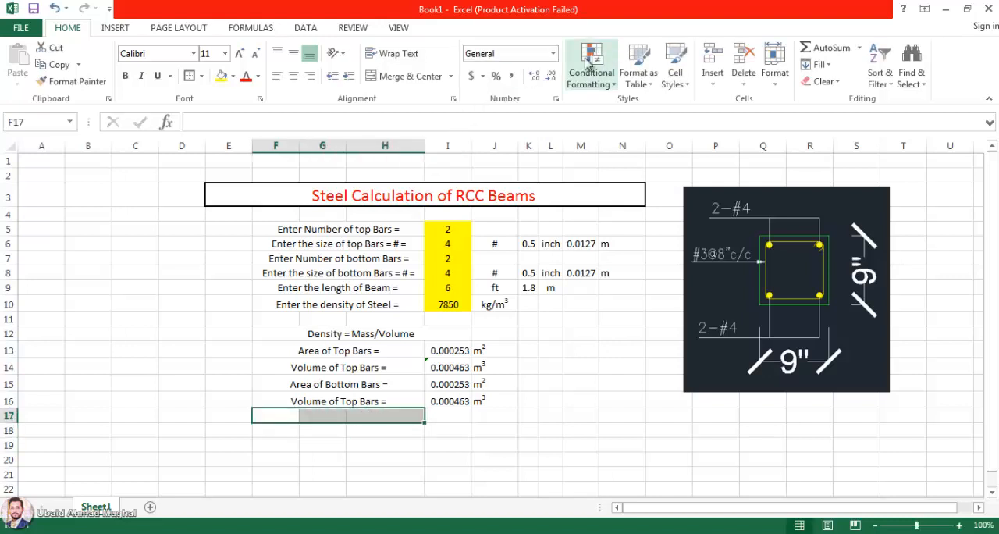
{"action": "left_click", "coordinate": [406, 75]}
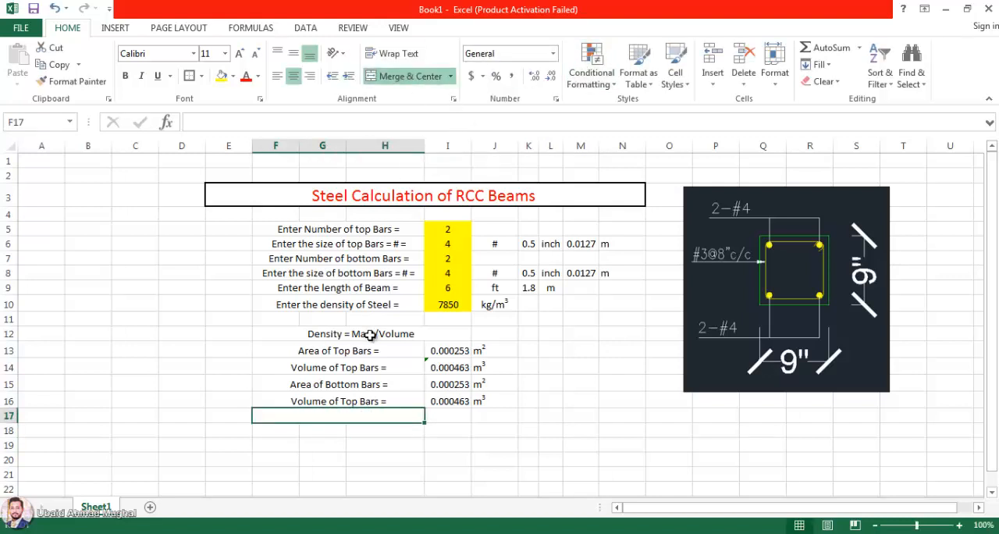
{"action": "type", "text": "Mass of "}
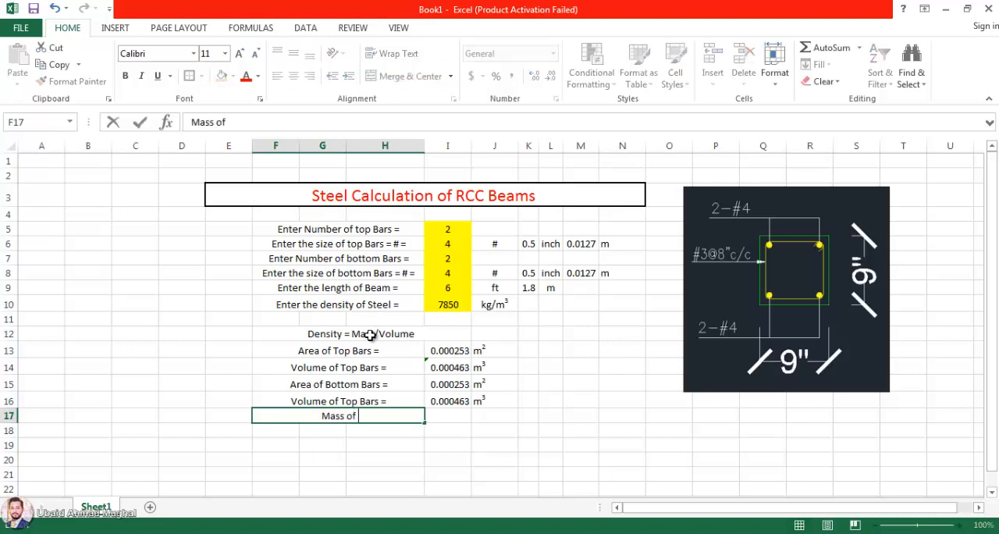
{"action": "type", "text": "Top Bars ="}
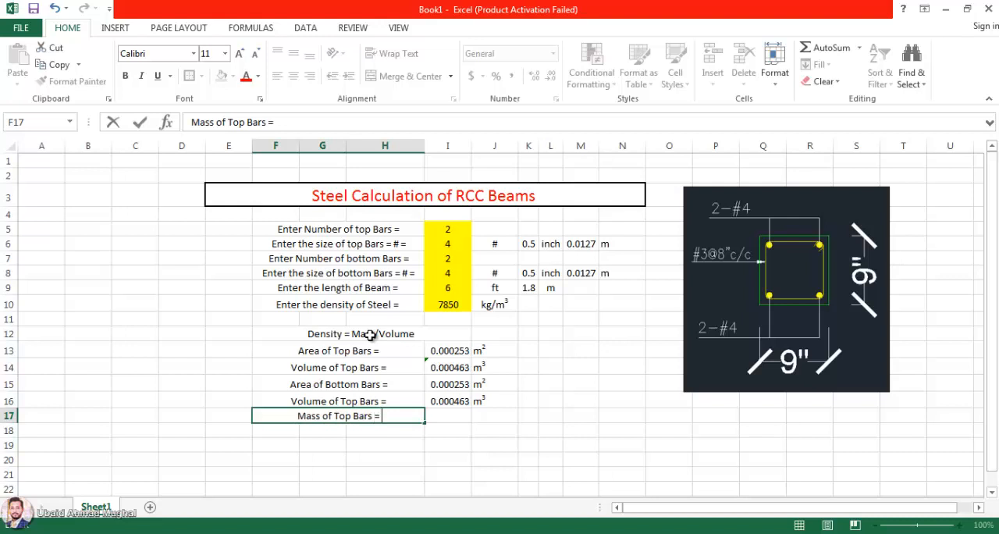
{"action": "key", "text": "Return"}
Step: Calculate the top-bar mass in I17 with =I14*I10 and enter the unit Kg in J17
{"action": "left_click", "coordinate": [455, 418]}
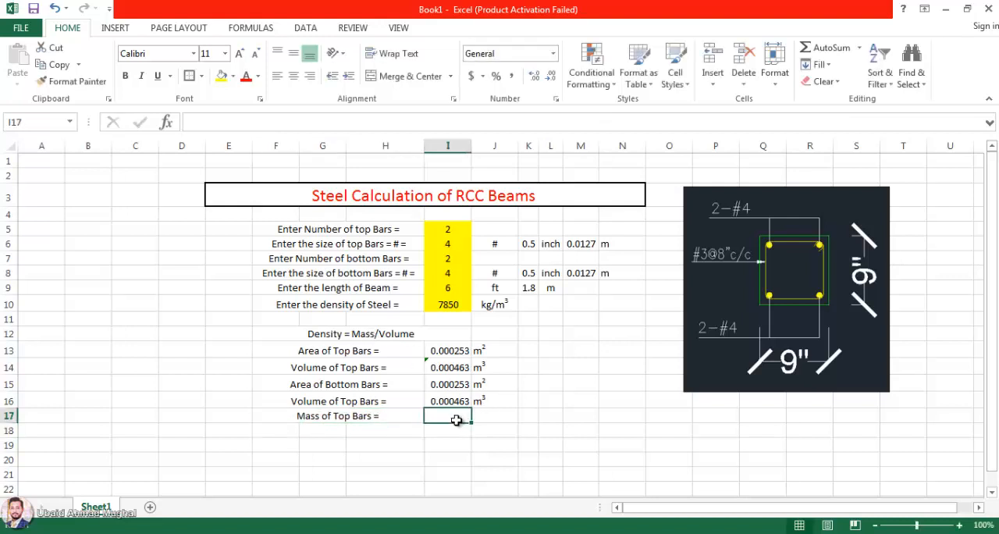
{"action": "type", "text": "="}
{"action": "left_click", "coordinate": [457, 367]}
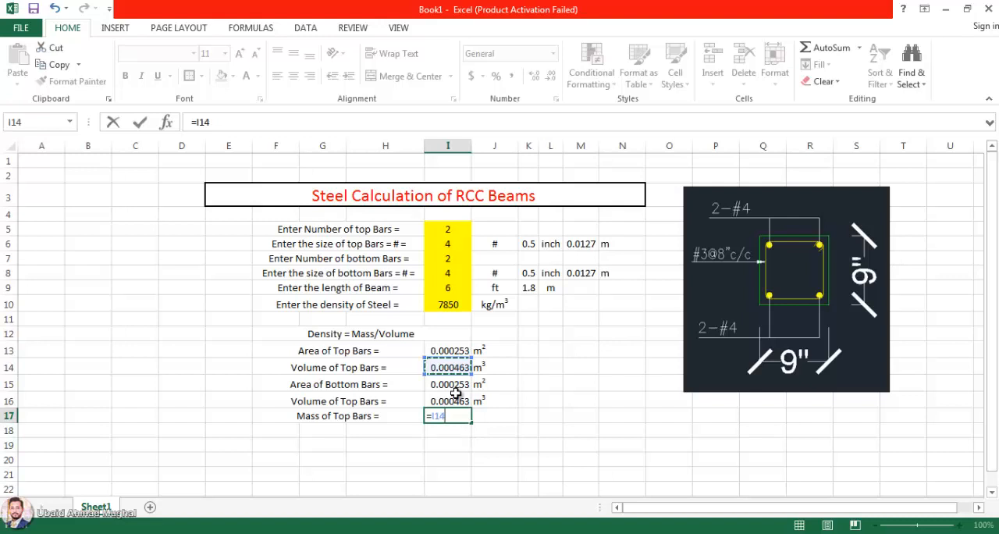
{"action": "type", "text": "*"}
{"action": "left_click", "coordinate": [443, 303]}
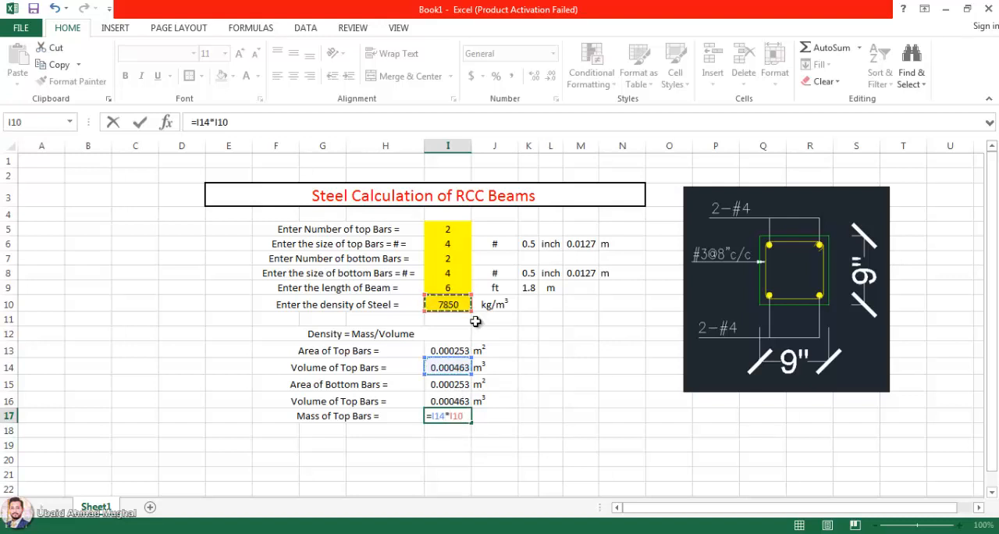
{"action": "key", "text": "Return"}
{"action": "left_click", "coordinate": [496, 416]}
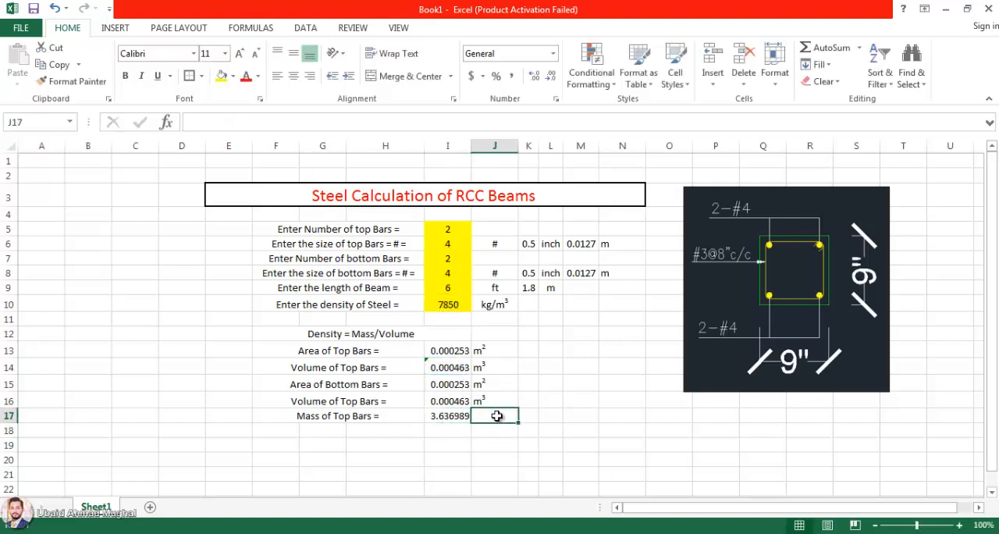
{"action": "type", "text": "Kg"}
{"action": "key", "text": "Return"}
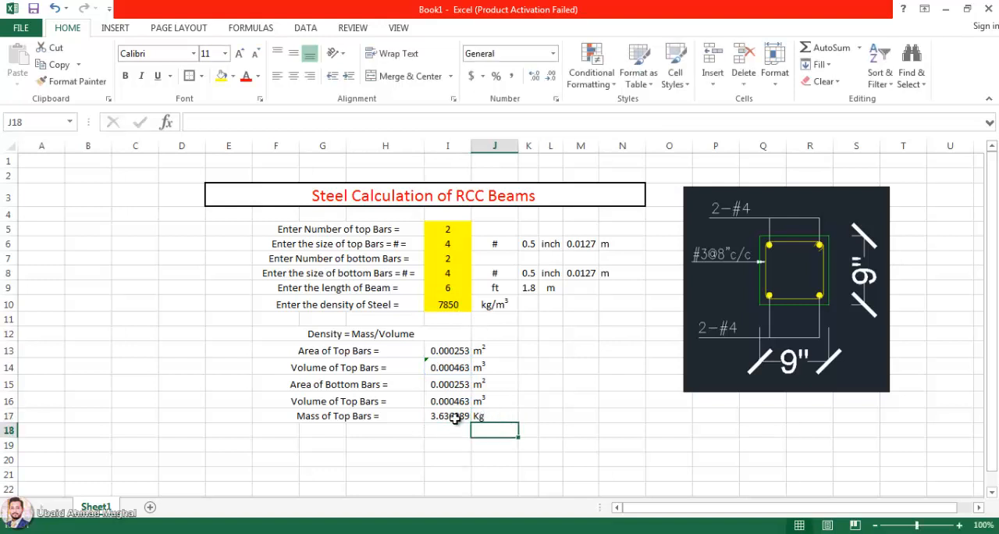
Step: Fill the F17 label down to row 18 and change it to "Mass of Bottom Bars ="
{"action": "left_click", "coordinate": [373, 416]}
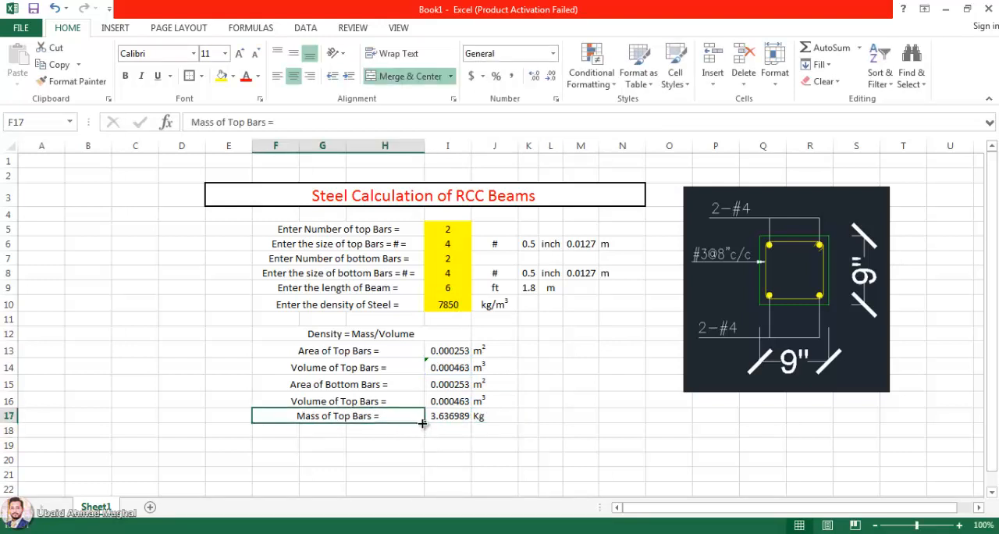
{"action": "left_click_drag", "start_coordinate": [422, 422], "coordinate": [423, 437]}
{"action": "double_click", "coordinate": [336, 430]}
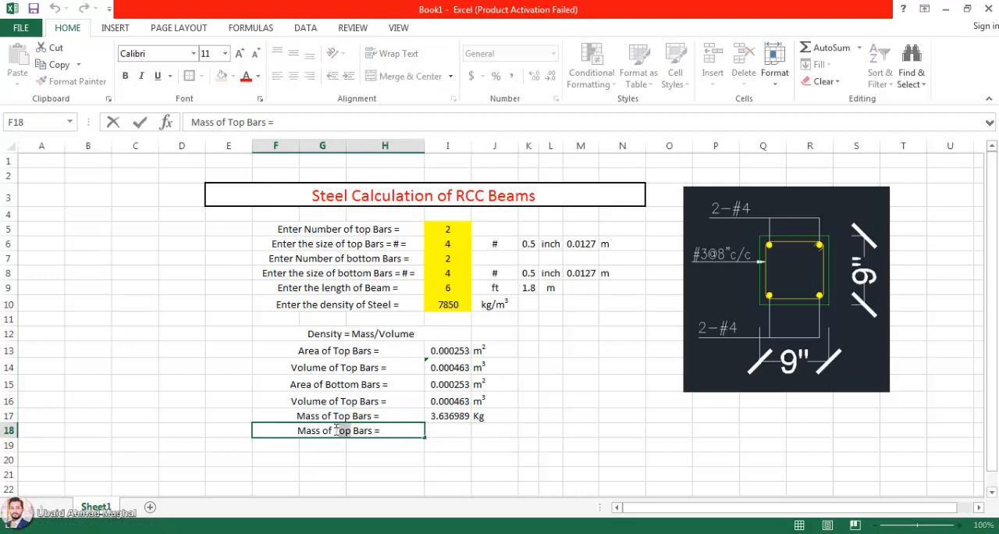
{"action": "type", "text": "Bottom"}
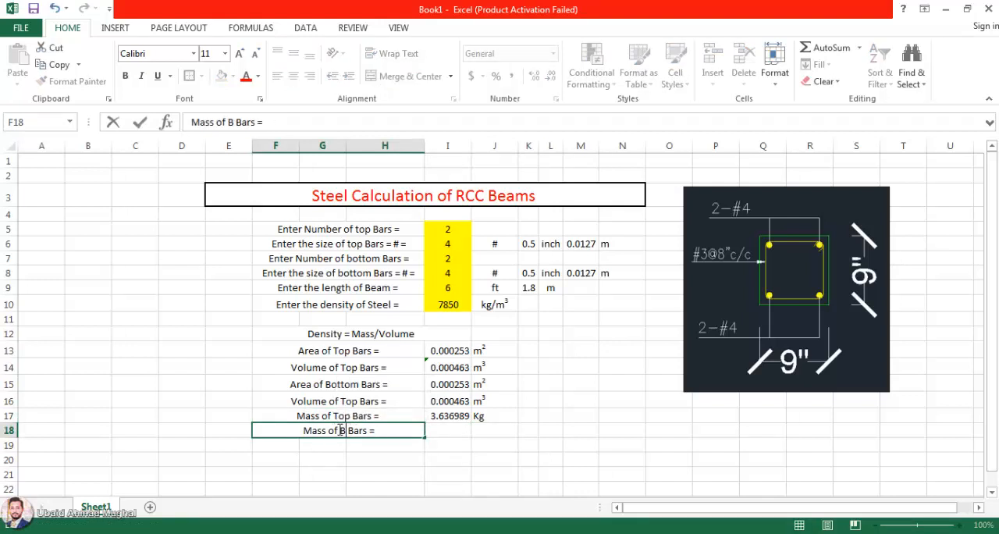
Step: Fill the I17 mass formula down to I18 and redirect its density reference to I10, giving =I15*I10
{"action": "left_click", "coordinate": [443, 419]}
{"action": "left_click_drag", "start_coordinate": [471, 423], "coordinate": [469, 435]}
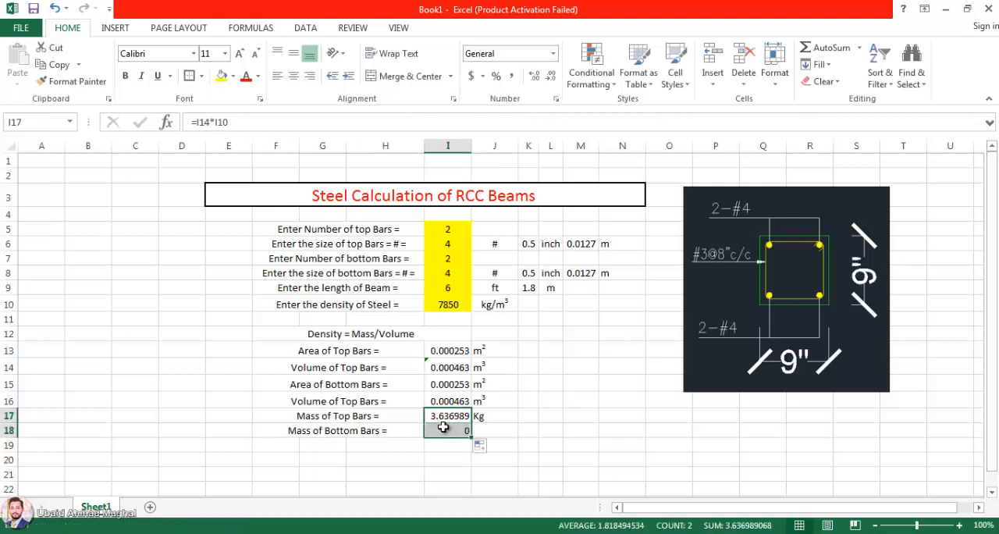
{"action": "double_click", "coordinate": [445, 430]}
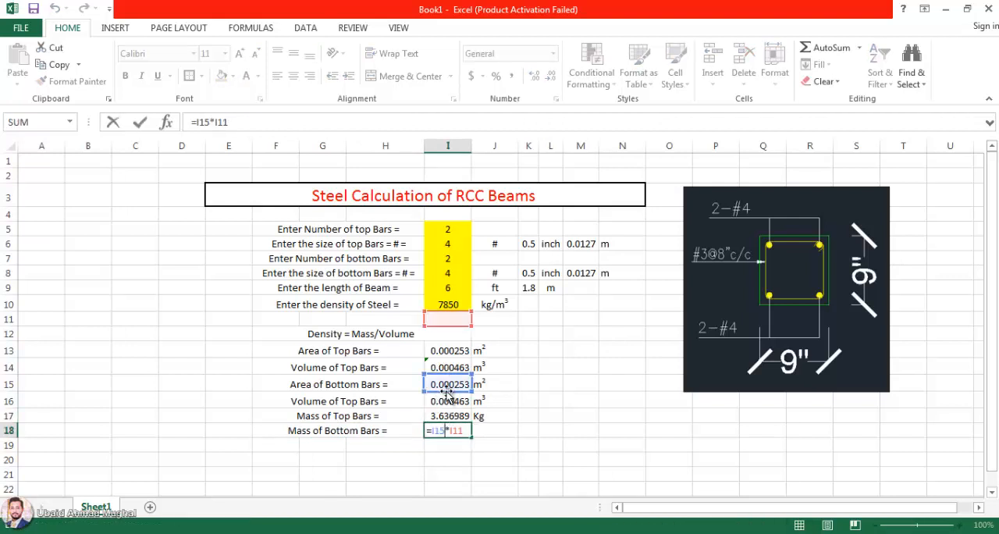
{"action": "left_click_drag", "start_coordinate": [456, 312], "coordinate": [456, 299]}
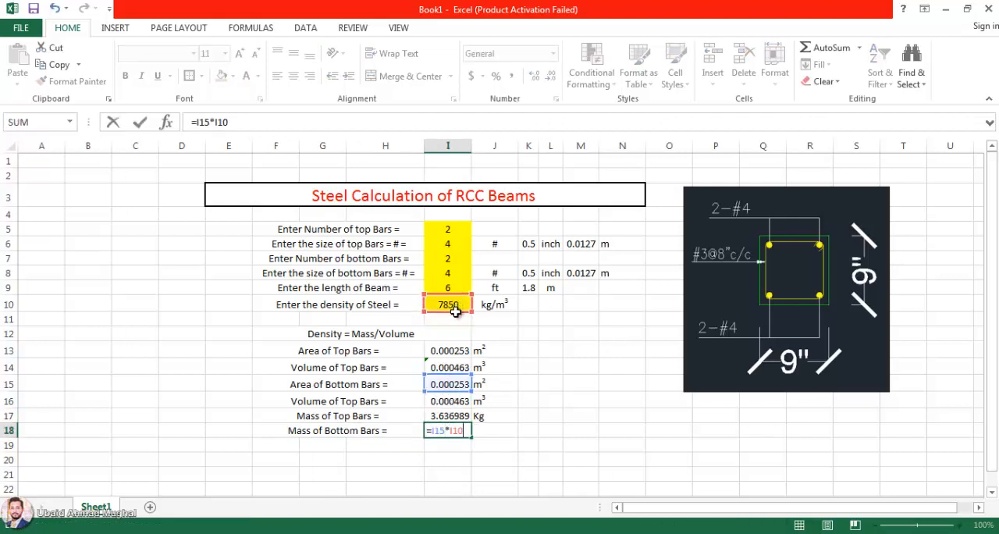
{"action": "key", "text": "Return"}
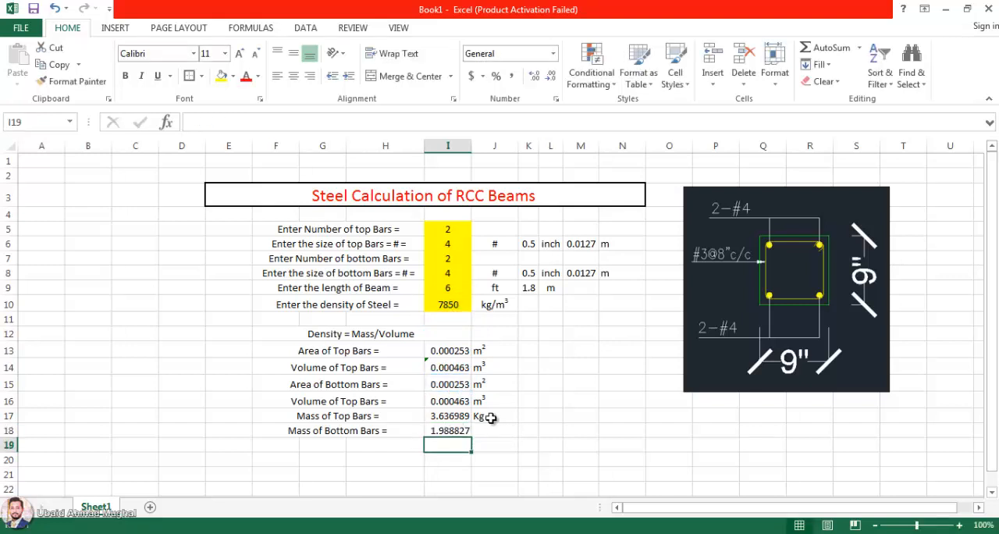
{"action": "double_click", "coordinate": [453, 430]}
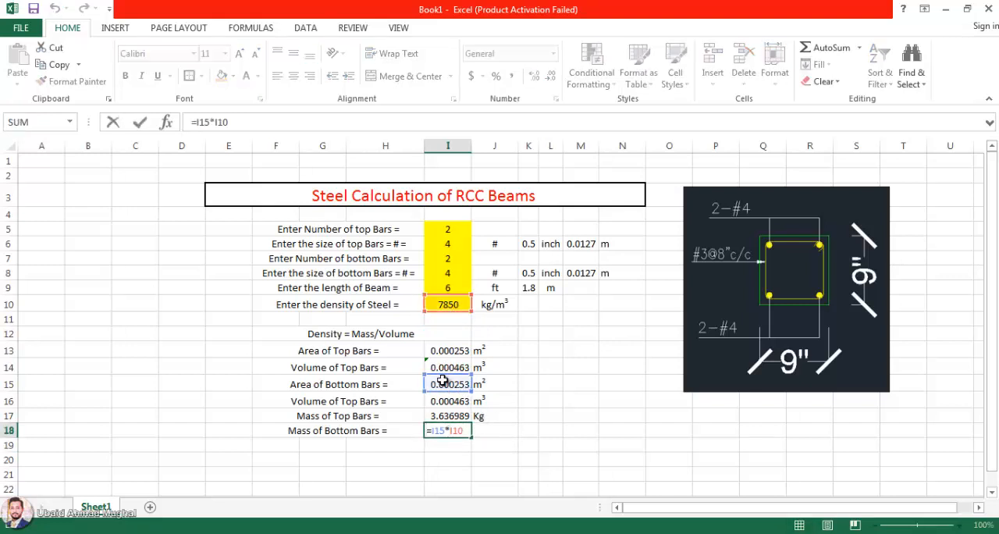
{"action": "mouse_move", "coordinate": [434, 394]}
{"action": "left_mouse_down"}
{"action": "mouse_move", "coordinate": [440, 416]}
{"action": "mouse_move", "coordinate": [439, 399]}
{"action": "left_mouse_up"}
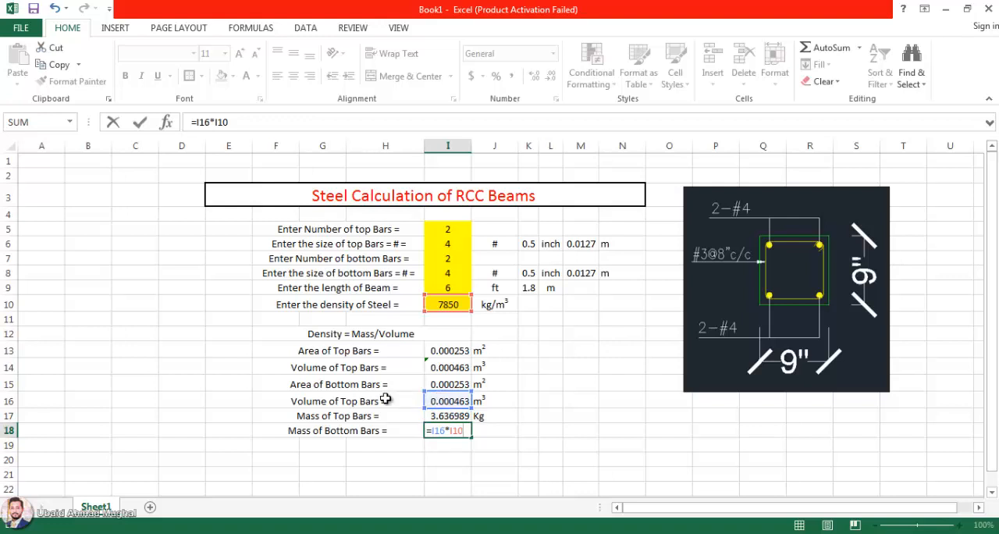
{"action": "key", "text": "Escape"}
Step: Change the label in F16 to "Volume of Bottom Bars ="
{"action": "double_click", "coordinate": [353, 402]}
{"action": "left_click_drag", "start_coordinate": [346, 402], "coordinate": [352, 402]}
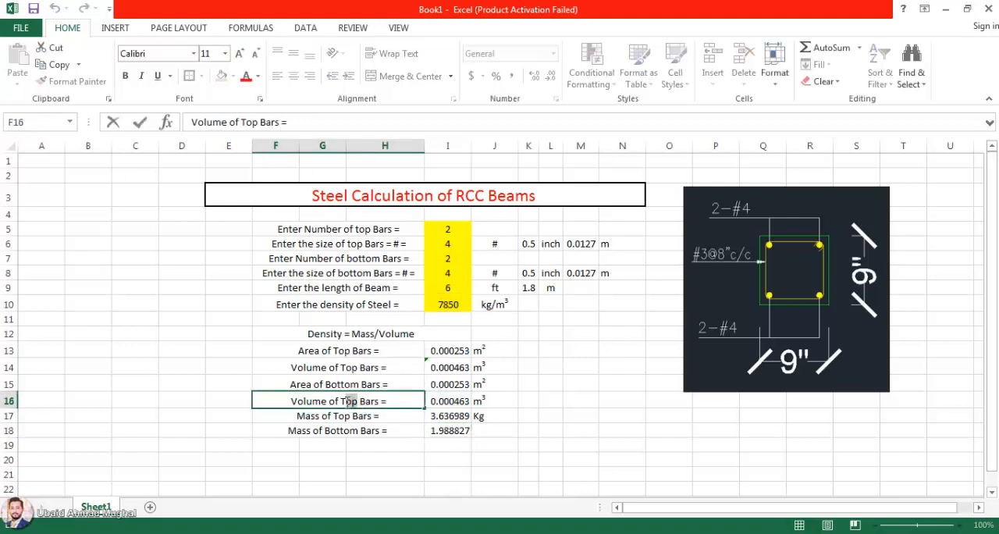
{"action": "type", "text": "Bottom"}
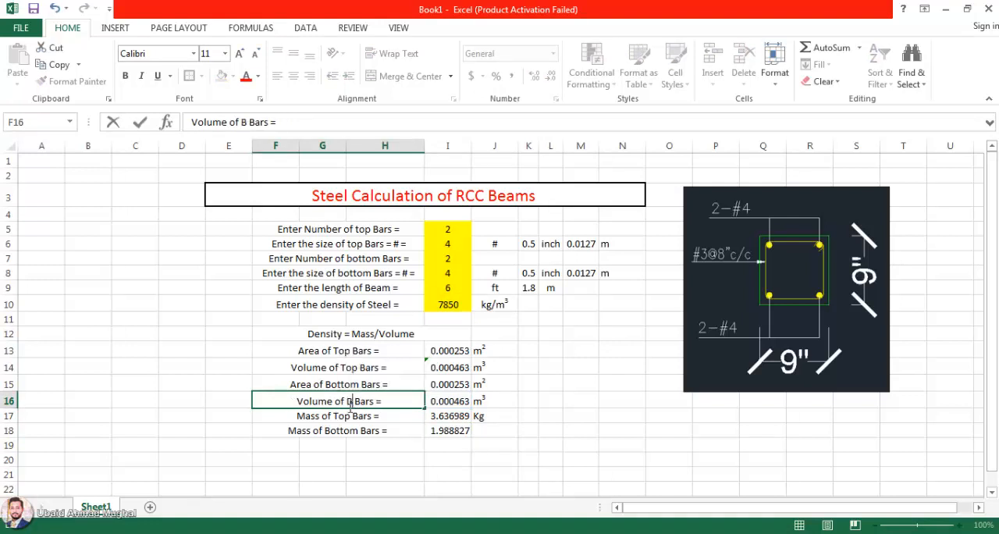
{"action": "left_click", "coordinate": [459, 431]}
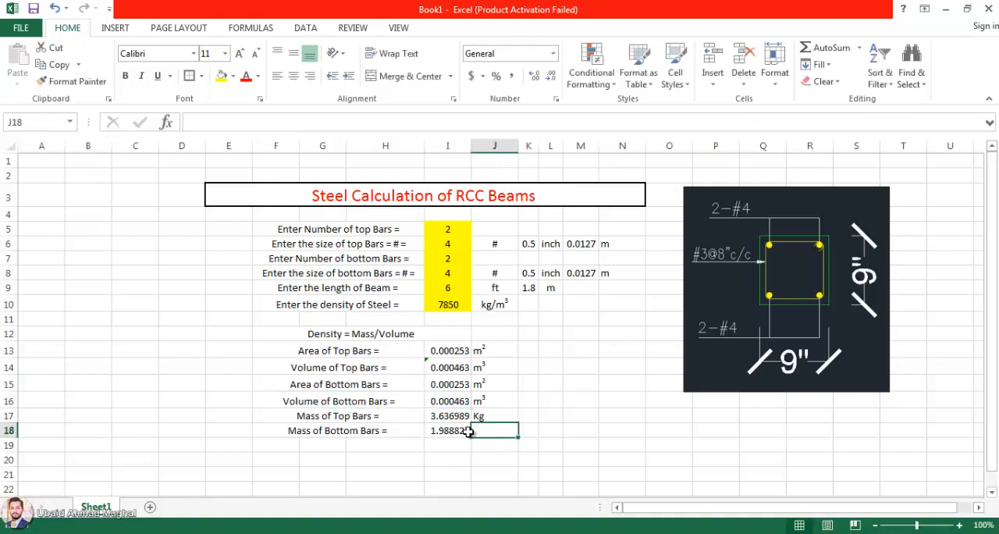
Step: Correct the bottom-bar mass formula in I18 to =I16*I10 and enter the unit Kg in J18
{"action": "double_click", "coordinate": [453, 431]}
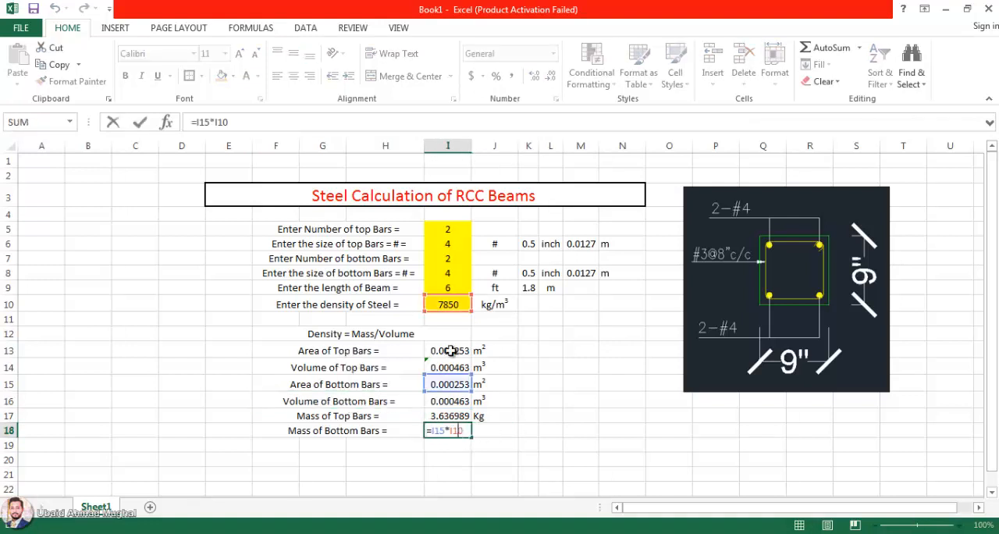
{"action": "left_click", "coordinate": [453, 402]}
{"action": "key", "text": "Return"}
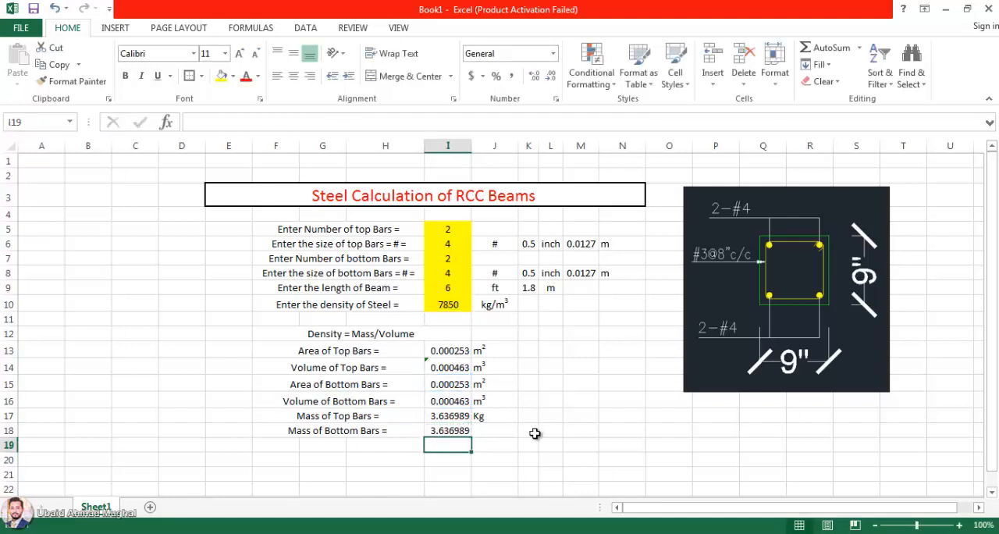
{"action": "left_click", "coordinate": [485, 432]}
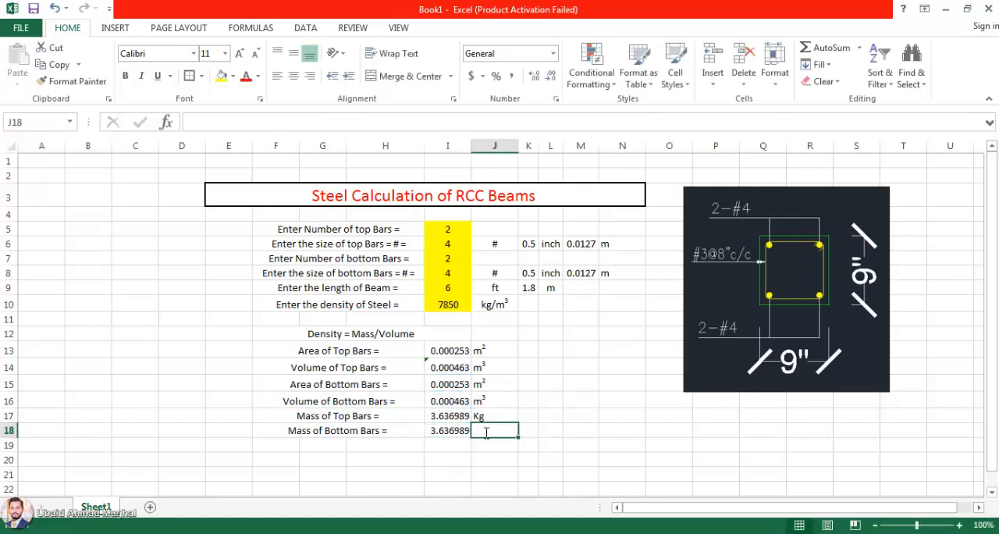
{"action": "type", "text": "Kg"}
{"action": "key", "text": "Return"}
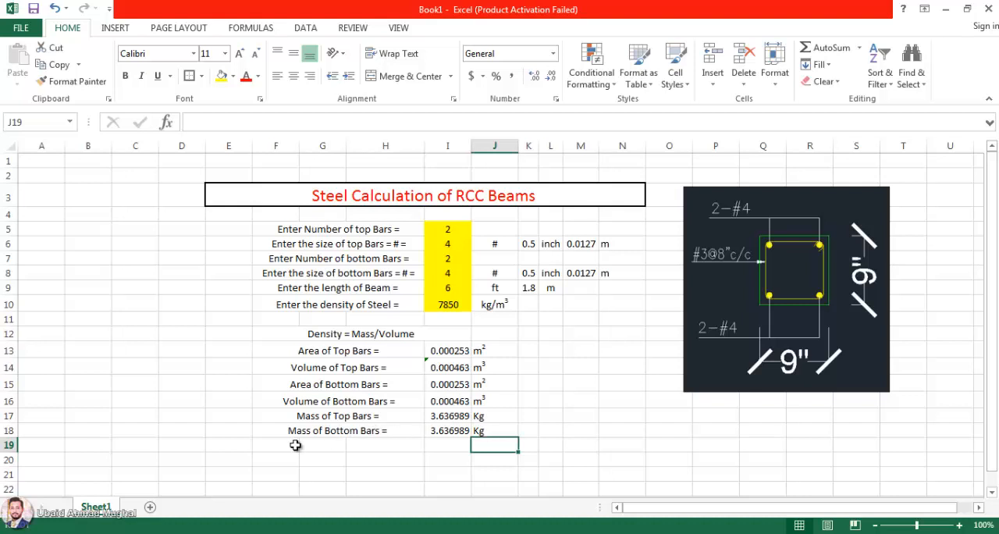
Step: Merge and centre F19:H19 and enter the label "Total amount of Longitudional Steel ="
{"action": "left_click_drag", "start_coordinate": [295, 444], "coordinate": [394, 445]}
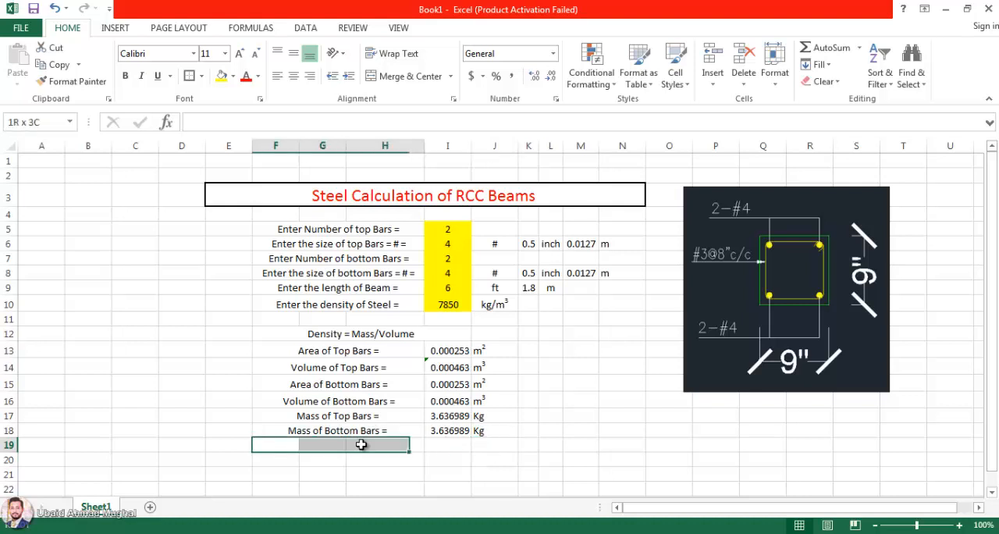
{"action": "left_click", "coordinate": [408, 75]}
{"action": "double_click", "coordinate": [340, 445]}
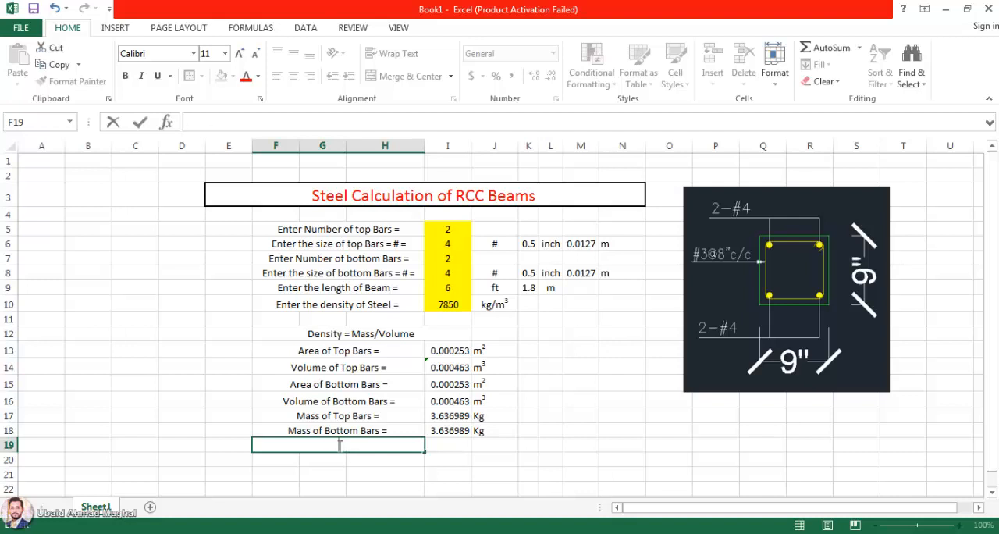
{"action": "type", "text": "Total amount og"}
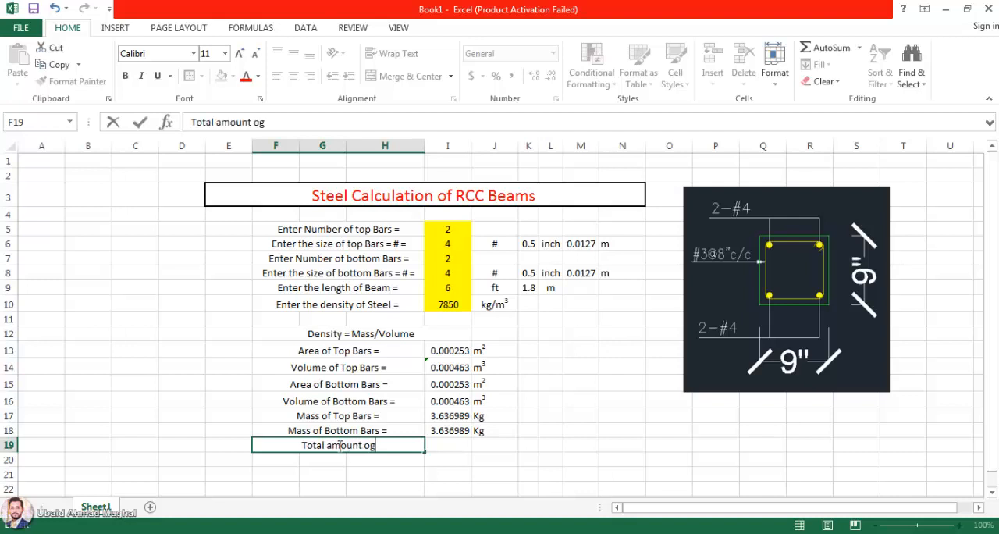
{"action": "key", "text": "BackSpace"}
{"action": "type", "text": "f Steel"}
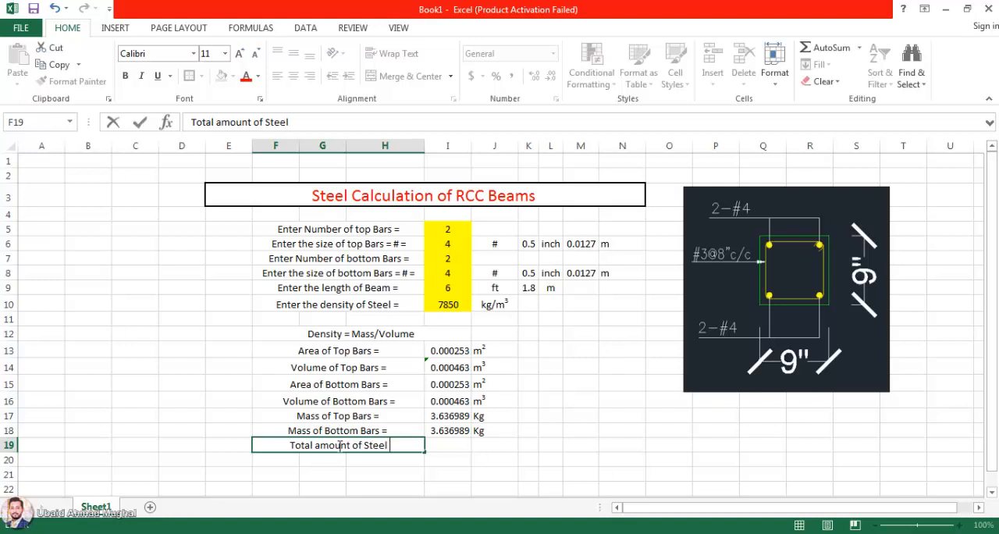
{"action": "key", "text": "BackSpace"}
{"action": "key", "text": "BackSpace"}
{"action": "key", "text": "BackSpace"}
{"action": "key", "text": "BackSpace"}
{"action": "key", "text": "BackSpace"}
{"action": "key", "text": "BackSpace"}
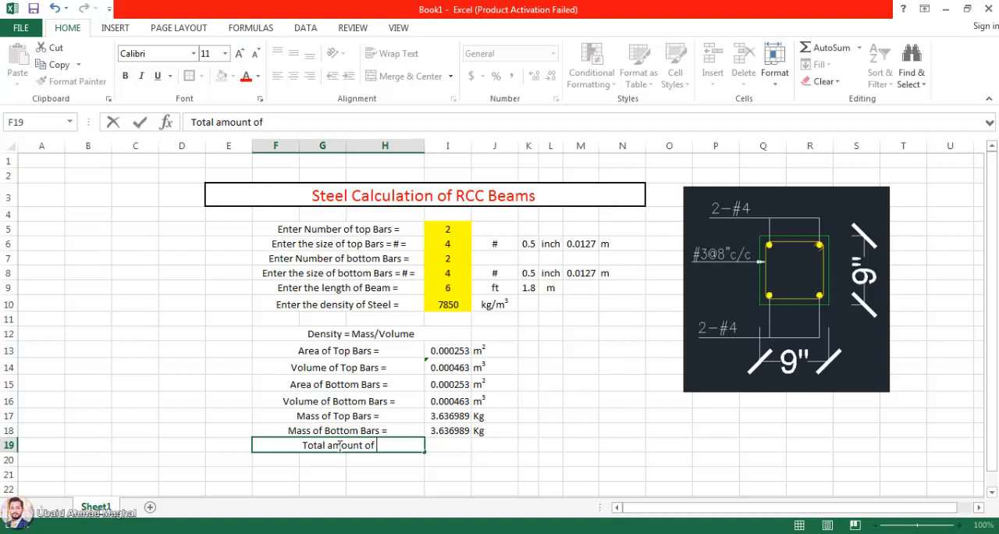
{"action": "type", "text": "Longi"}
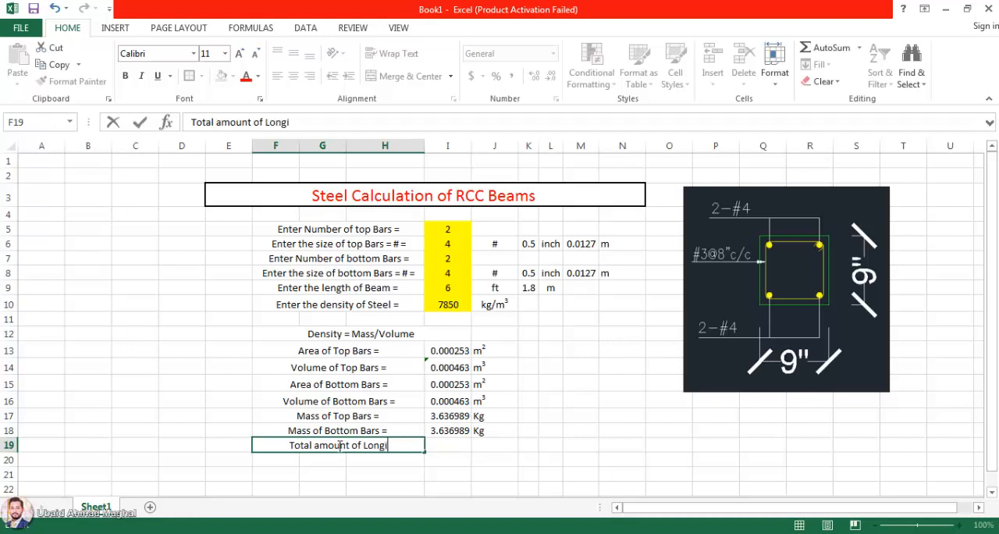
{"action": "type", "text": "tud"}
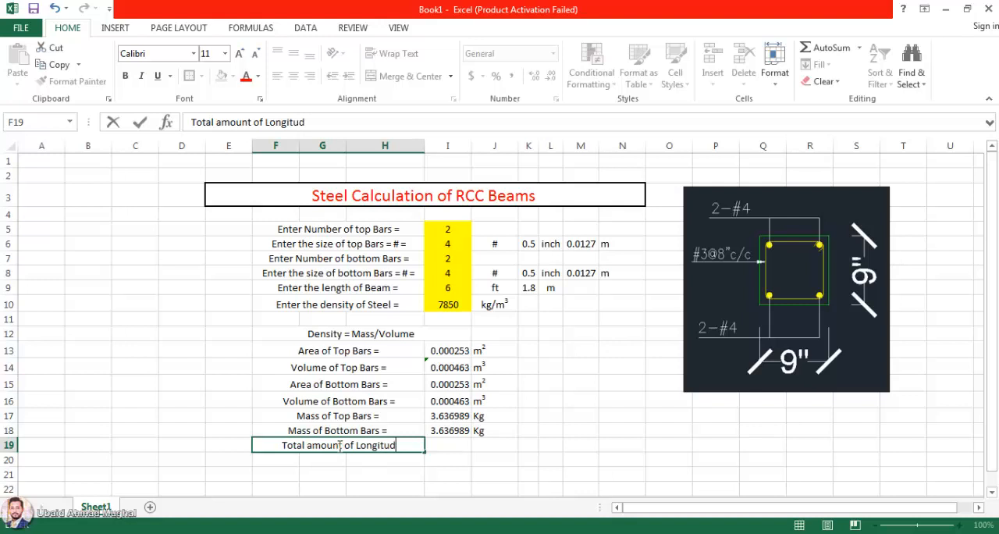
{"action": "type", "text": "ional Steel ="}
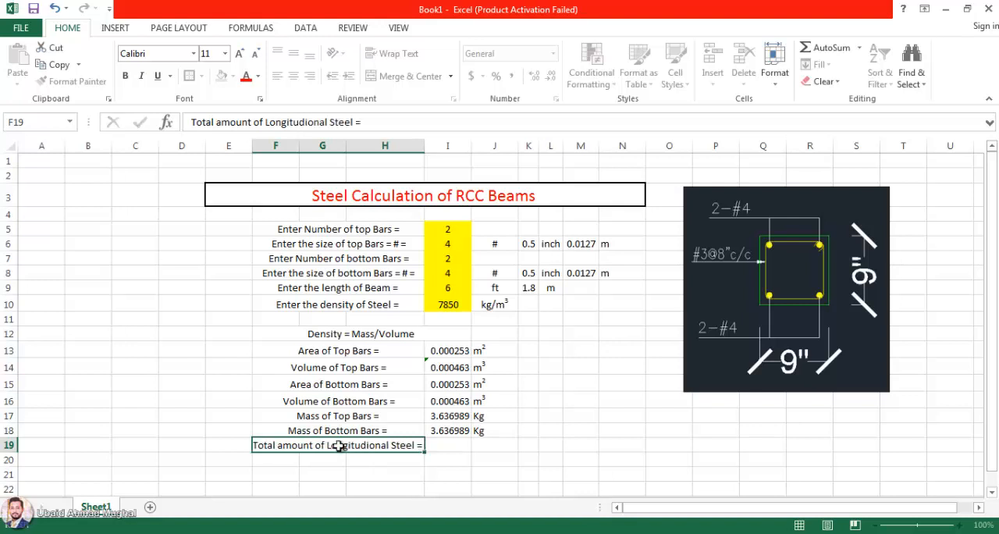
{"action": "key", "text": "Return"}
Step: Enter the formula =I17+I18 in I19 to add the top-bar and bottom-bar masses
{"action": "left_click", "coordinate": [453, 444]}
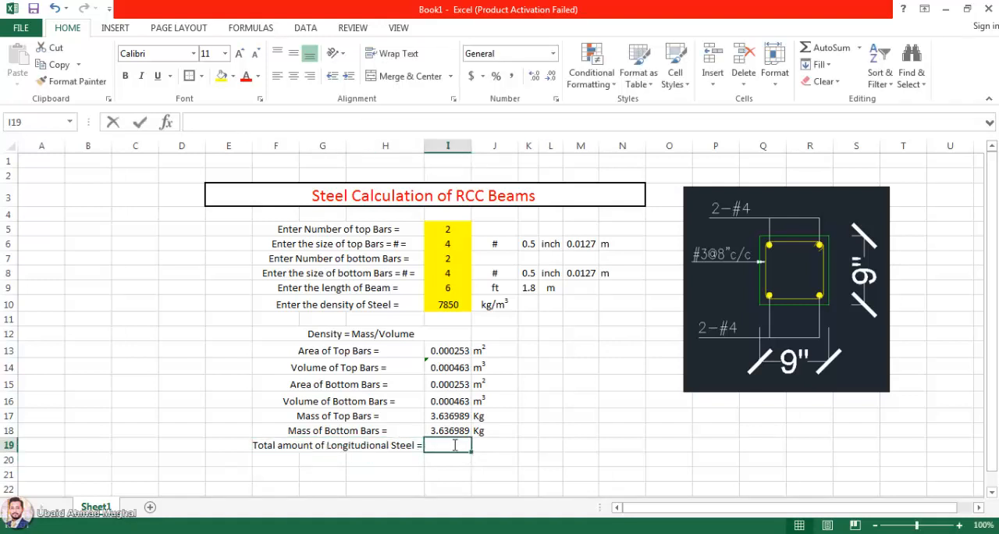
{"action": "type", "text": "="}
{"action": "left_click_drag", "start_coordinate": [446, 417], "coordinate": [443, 418]}
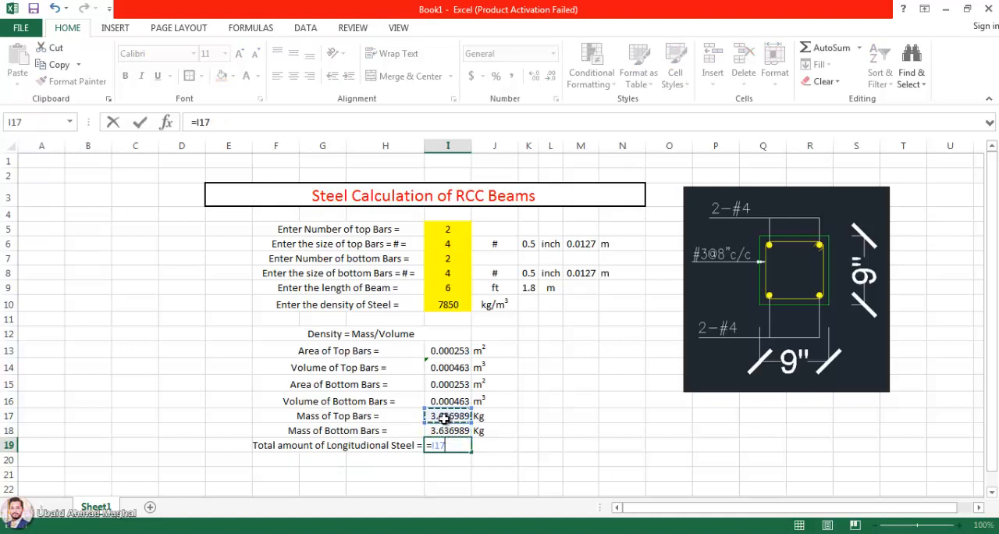
{"action": "type", "text": "+"}
{"action": "left_click", "coordinate": [443, 430]}
{"action": "key", "text": "Return"}
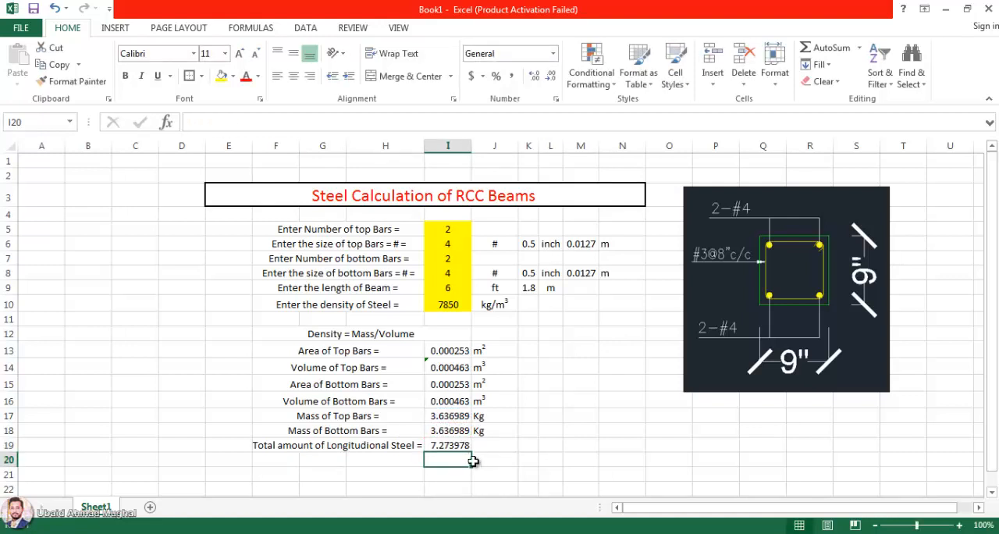
Step: Enter the unit Kg in J19 beside the total steel amount
{"action": "left_click", "coordinate": [480, 446]}
{"action": "type", "text": "Kg"}
{"action": "key", "text": "Return"}
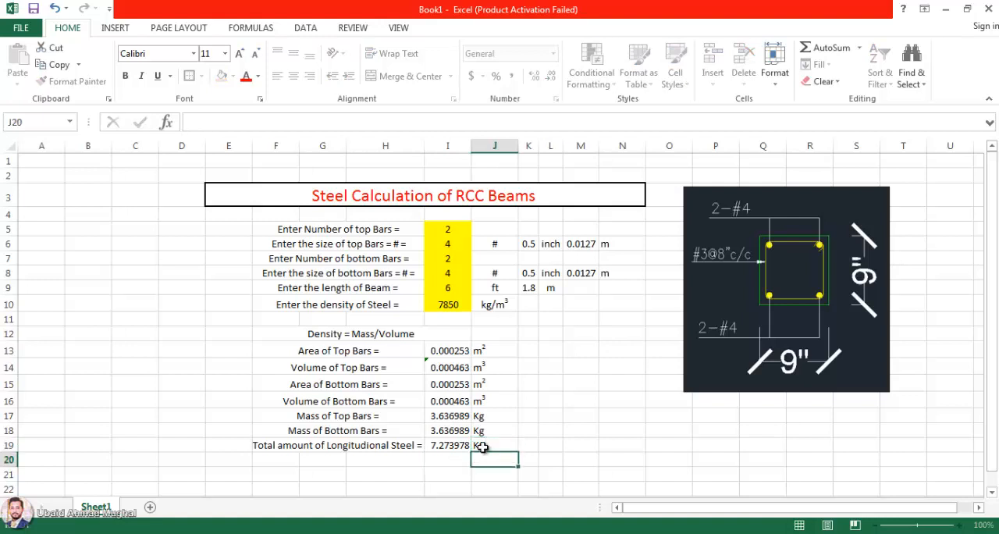
{"action": "left_click", "coordinate": [484, 447]}
{"action": "type", "text": "KG"}
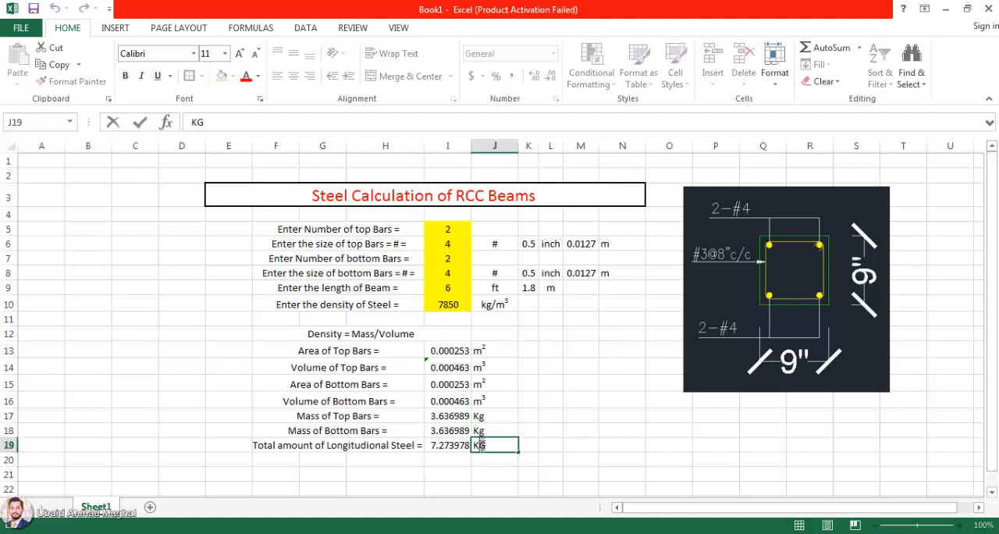
{"action": "type", "text": "g"}
Step: Format the mass and total values in I17:I19 to show three decimal places
{"action": "left_click_drag", "start_coordinate": [454, 410], "coordinate": [452, 447]}
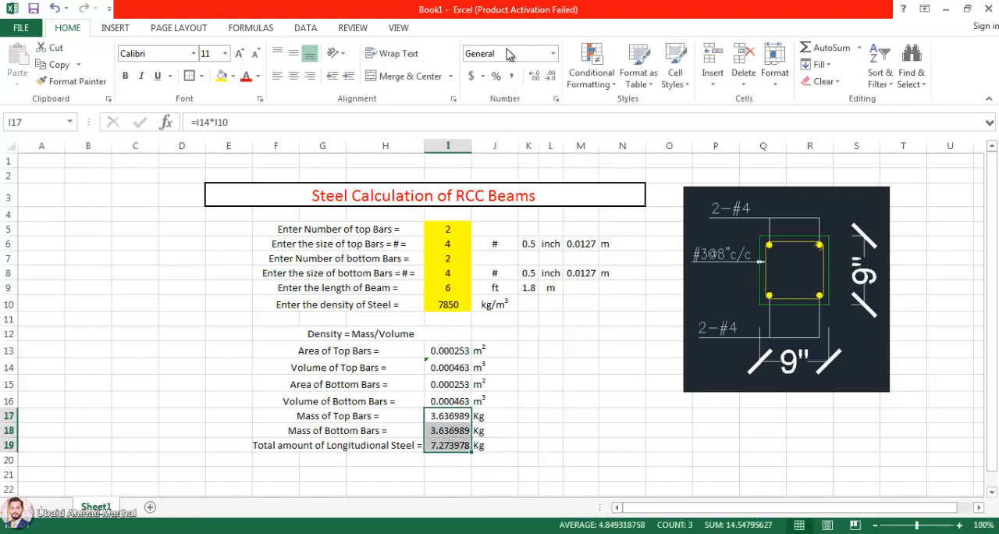
{"action": "left_click", "coordinate": [348, 78]}
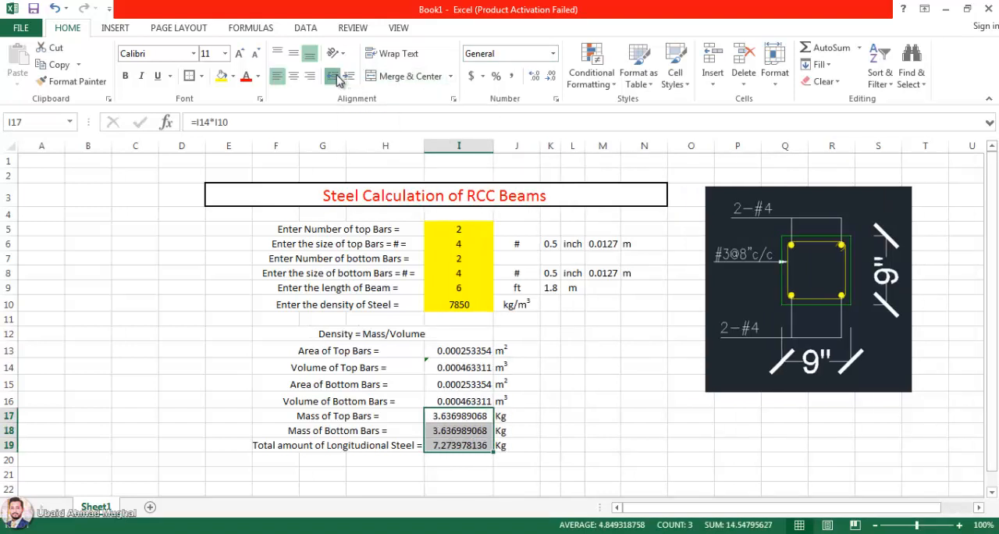
{"action": "left_click", "coordinate": [332, 76]}
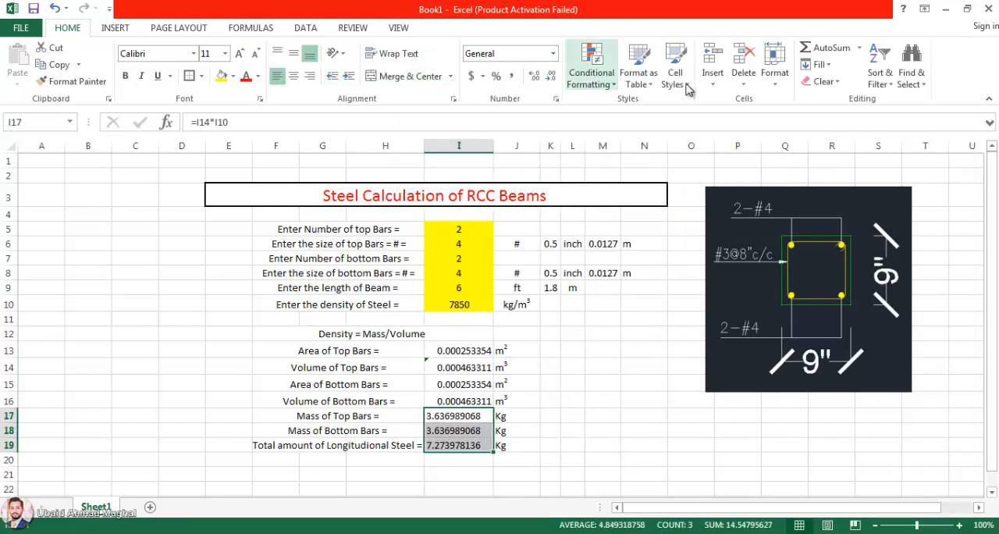
{"action": "left_click", "coordinate": [533, 80]}
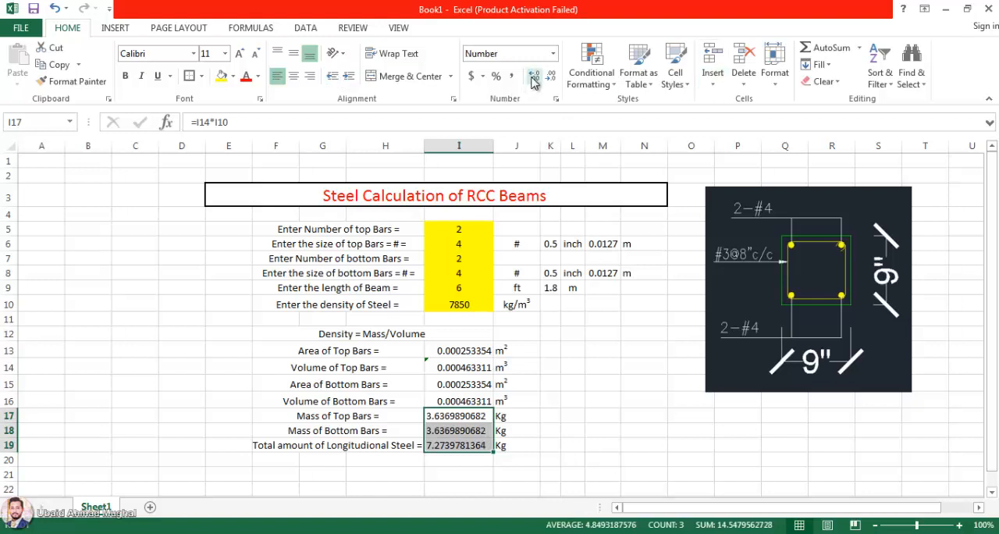
{"action": "left_click", "coordinate": [552, 78]}
{"action": "left_click", "coordinate": [552, 78]}
{"action": "left_click", "coordinate": [552, 78]}
{"action": "left_click", "coordinate": [552, 79]}
{"action": "left_click", "coordinate": [553, 79]}
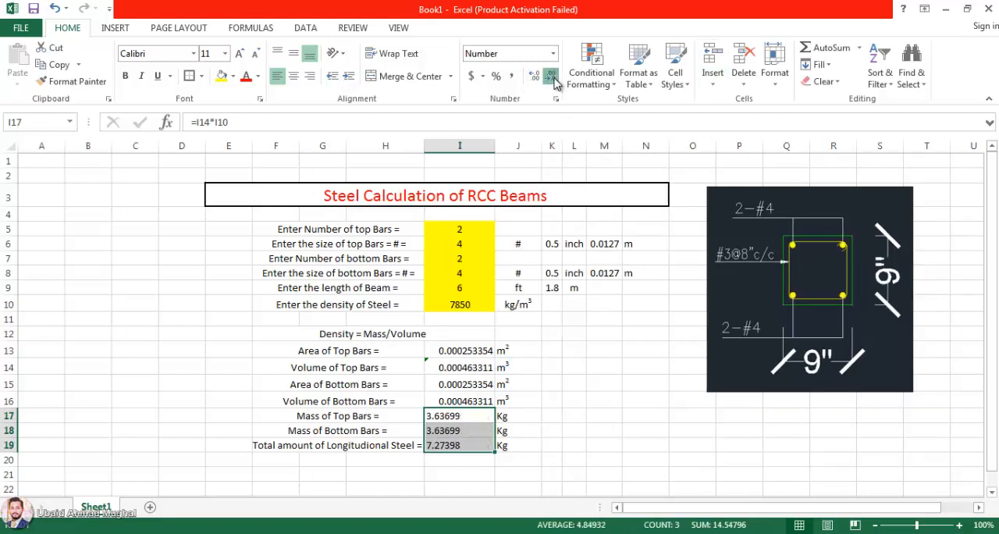
{"action": "left_click", "coordinate": [552, 78]}
{"action": "left_click", "coordinate": [552, 78]}
{"action": "left_click", "coordinate": [552, 78]}
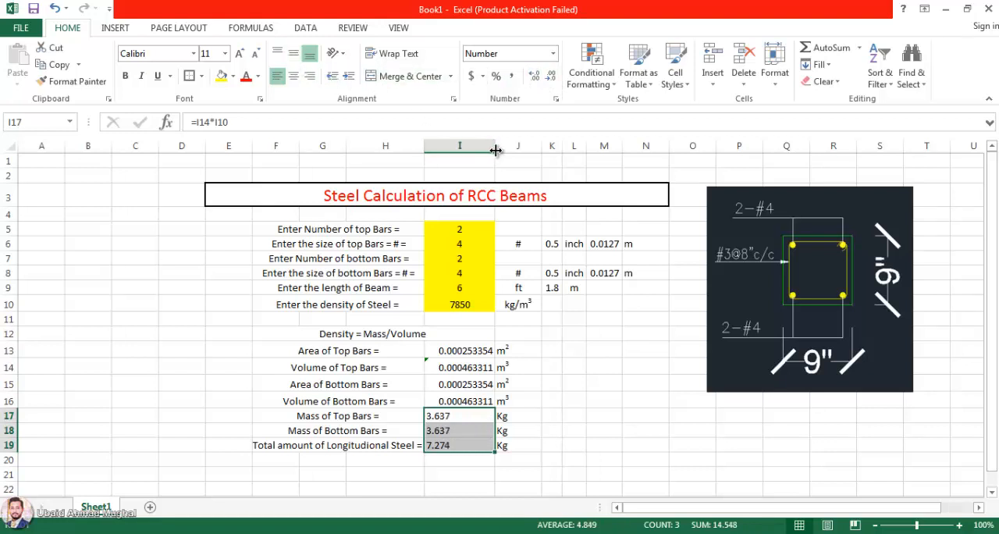
Step: Narrow column I slightly and centre the values in I17:I19 both horizontally and vertically
{"action": "left_click_drag", "start_coordinate": [496, 151], "coordinate": [487, 151]}
{"action": "left_click", "coordinate": [550, 399]}
{"action": "left_click_drag", "start_coordinate": [467, 416], "coordinate": [471, 442]}
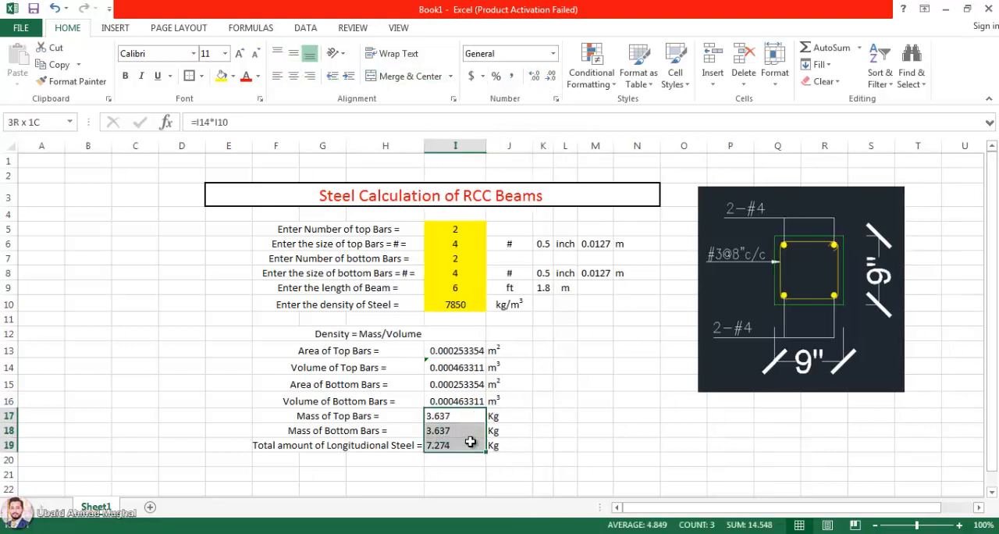
{"action": "left_click", "coordinate": [293, 76]}
{"action": "left_click", "coordinate": [294, 53]}
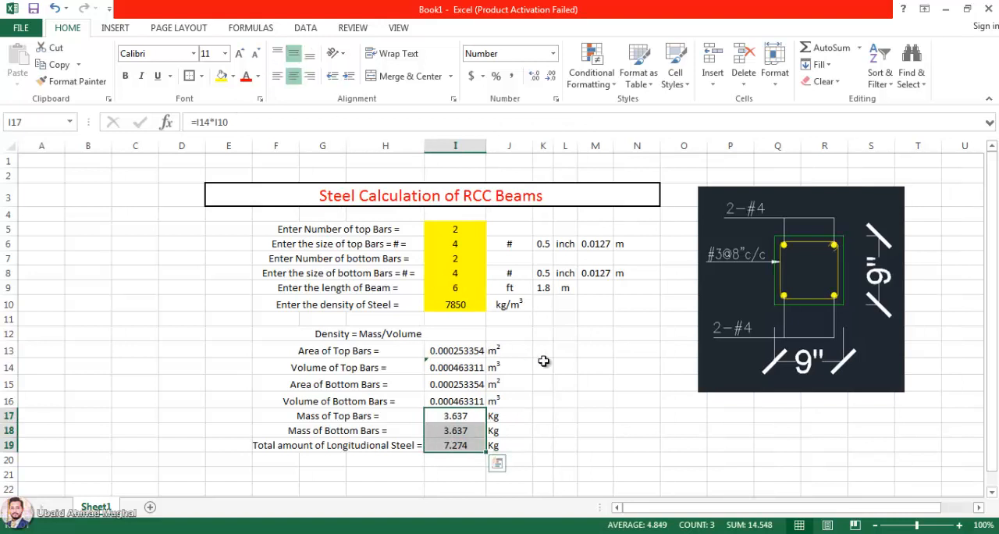
{"action": "left_click", "coordinate": [544, 362]}
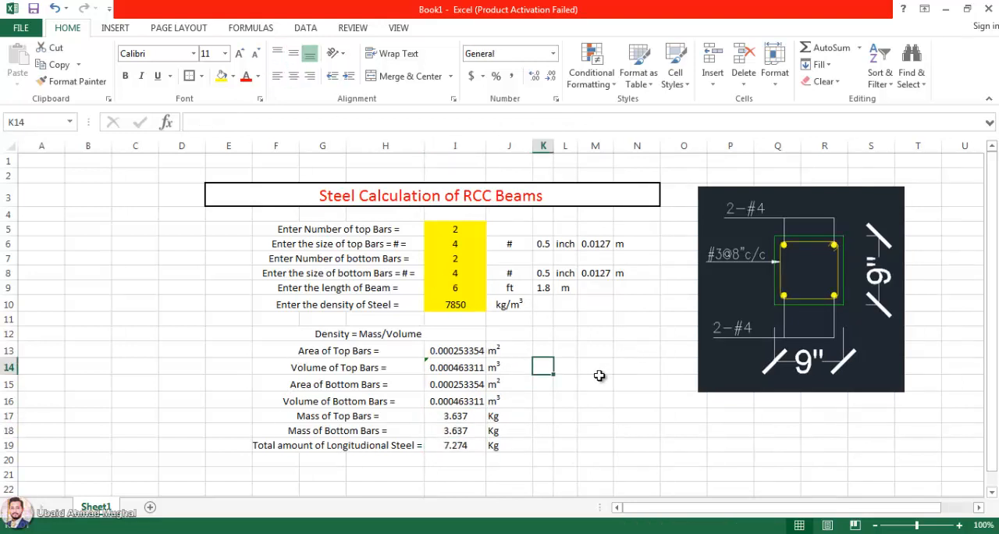
Step: Set the beam length in I9 to 1 ft to test the calculation
{"action": "scroll", "coordinate": [599, 375], "scroll_direction": "down", "scroll_amount": 1}
{"action": "left_click", "coordinate": [478, 391]}
{"action": "left_click", "coordinate": [508, 391]}
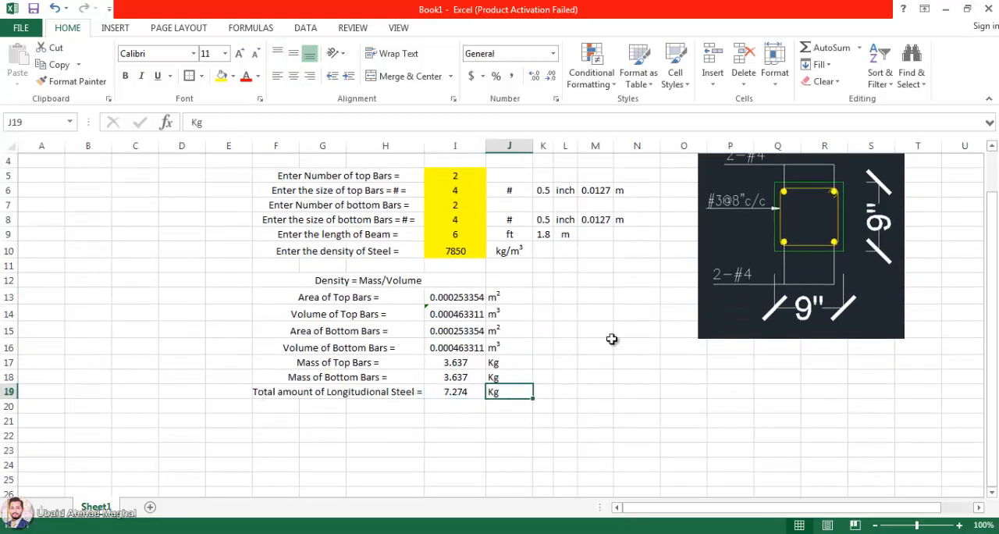
{"action": "scroll", "coordinate": [612, 339], "scroll_direction": "up", "scroll_amount": 1}
{"action": "left_click", "coordinate": [459, 291]}
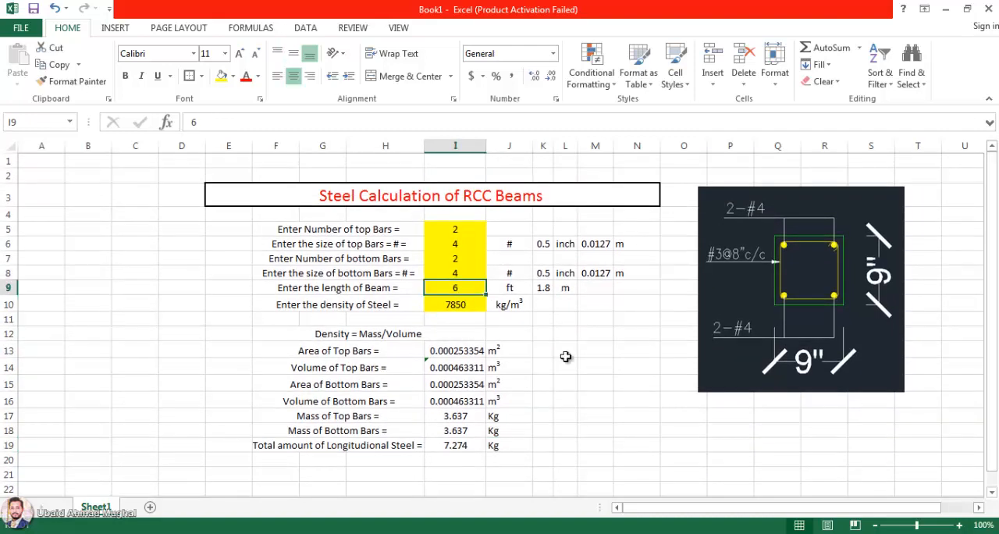
{"action": "type", "text": "1"}
{"action": "key", "text": "Return"}
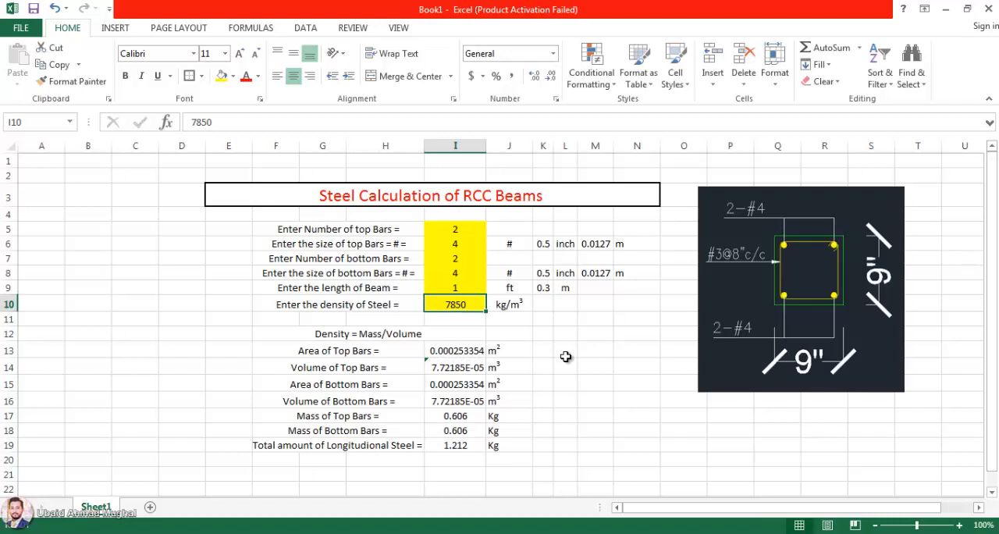
Step: Change the beam length in I9 to 3.218 ft
{"action": "key", "text": "Up"}
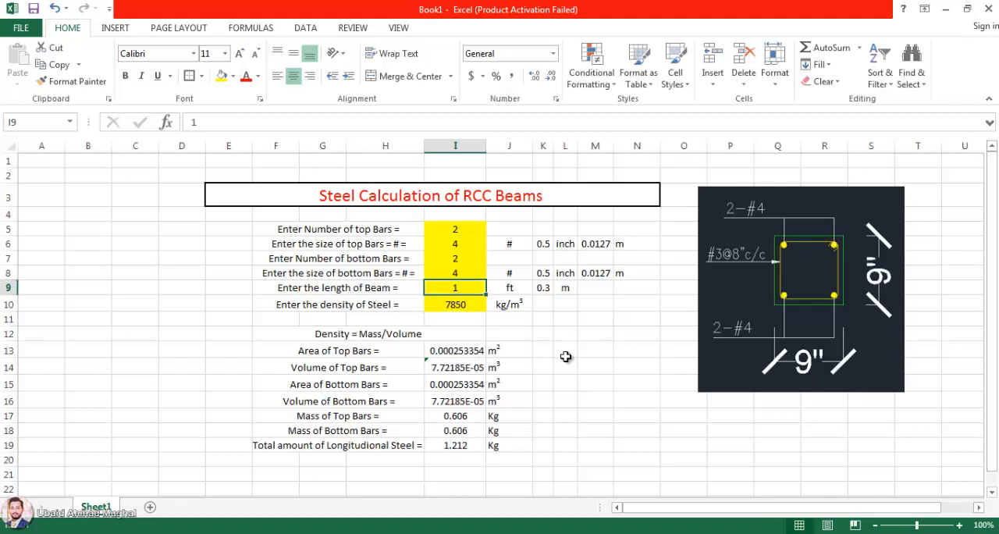
{"action": "type", "text": "3.218"}
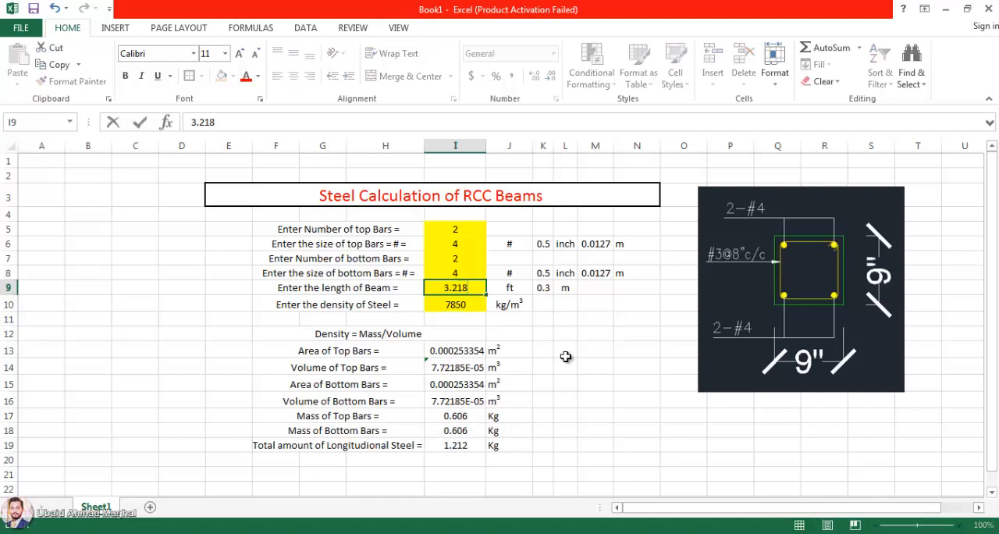
{"action": "key", "text": "Return"}
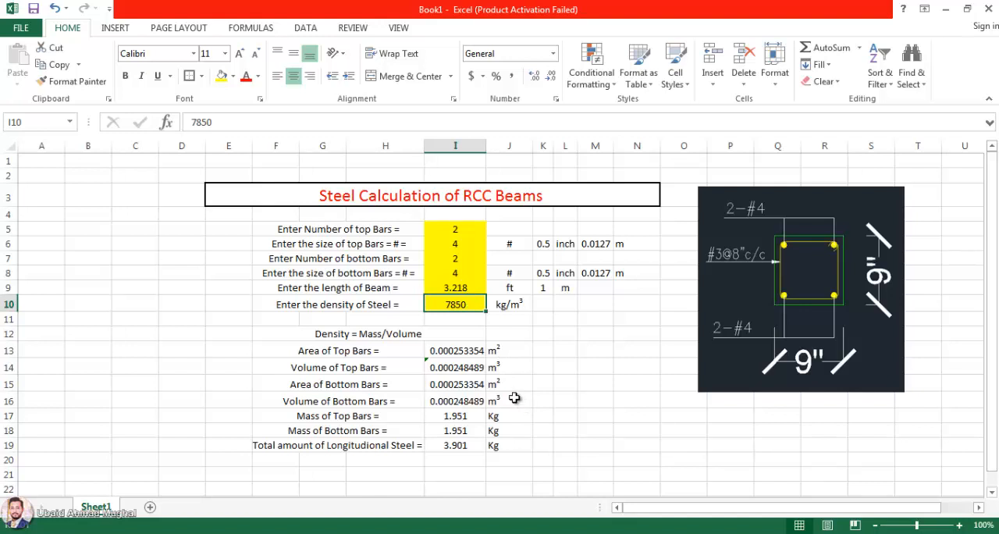
Step: Set the beam length in I9 to 6 ft
{"action": "left_click", "coordinate": [461, 289]}
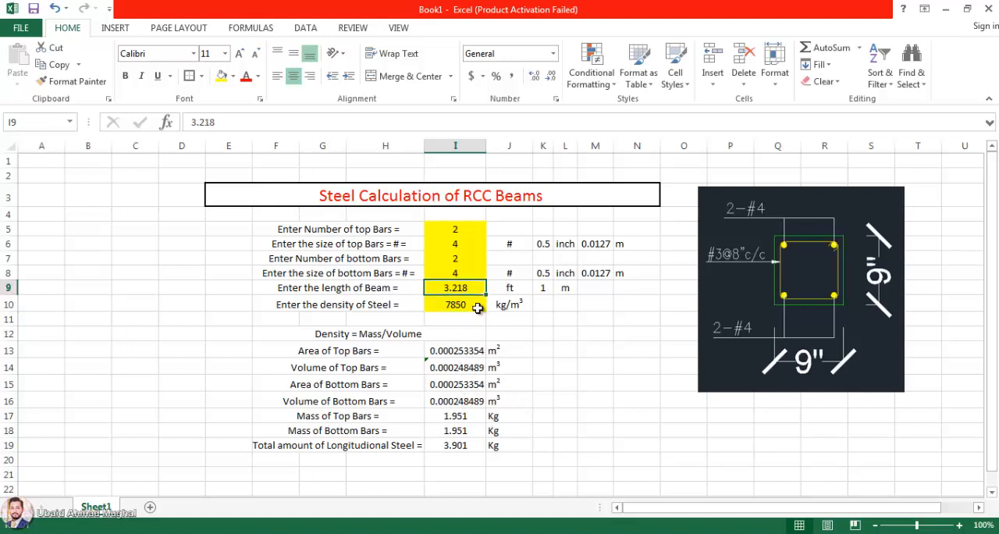
{"action": "type", "text": "6"}
{"action": "key", "text": "Return"}
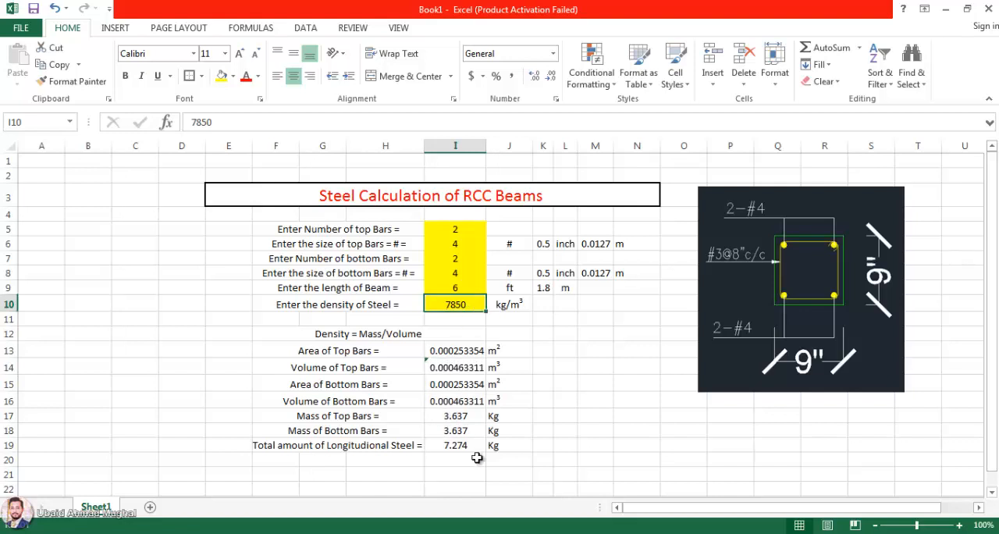
{"action": "left_click", "coordinate": [581, 406]}
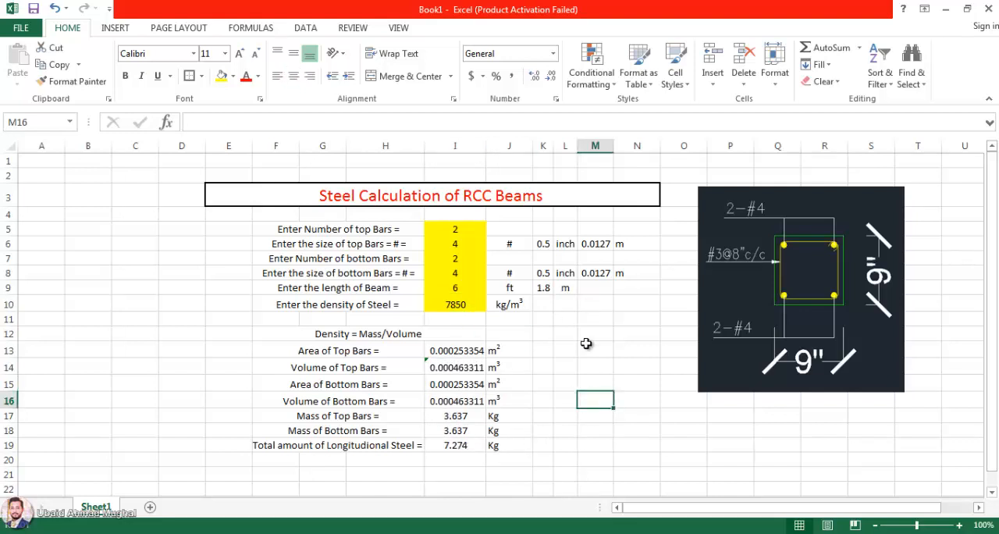
Step: Add the label "Enter the Size of Stirrups =" in F21 and fill its input cell I21 yellow
{"action": "scroll", "coordinate": [268, 440], "scroll_direction": "down", "scroll_amount": 1}
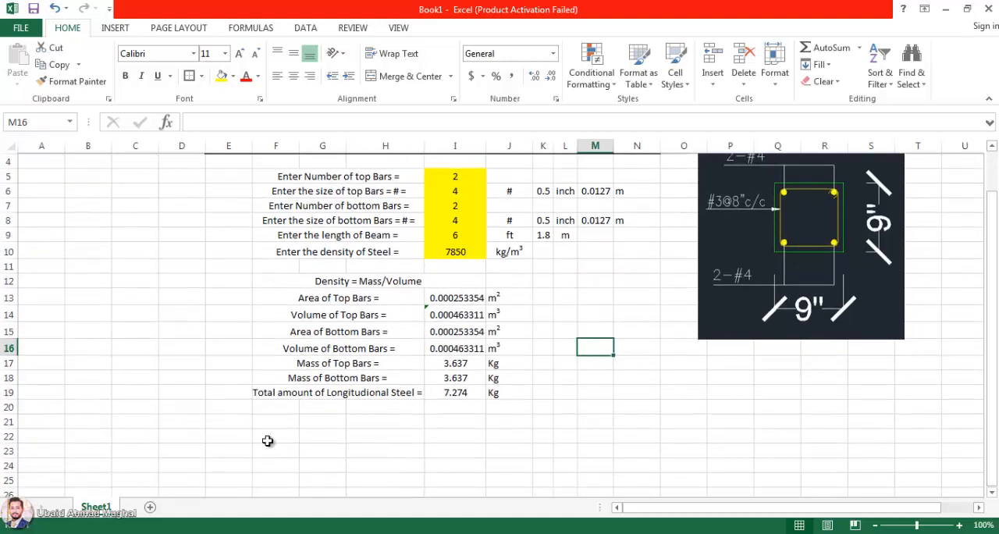
{"action": "left_click", "coordinate": [283, 424]}
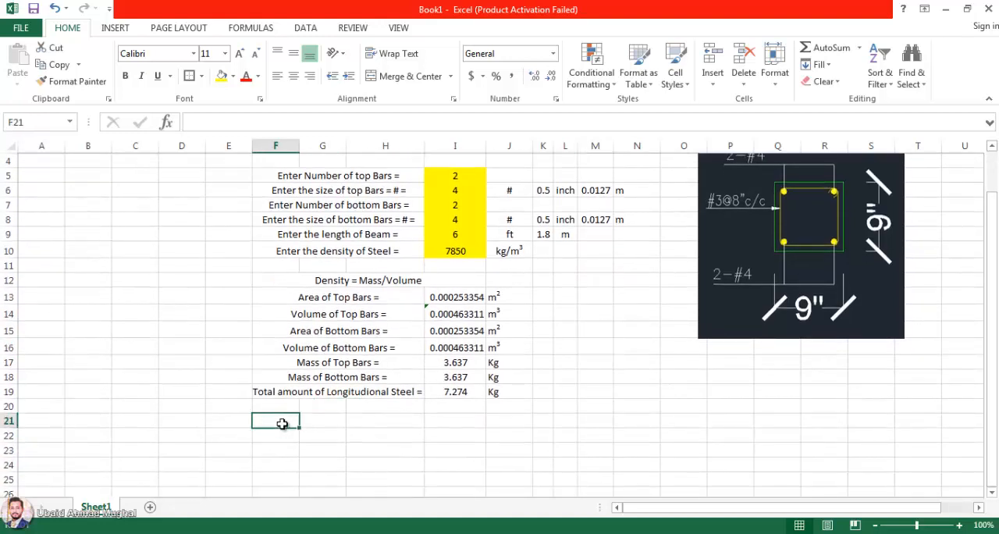
{"action": "type", "text": "Enter the Size of Stirrups ="}
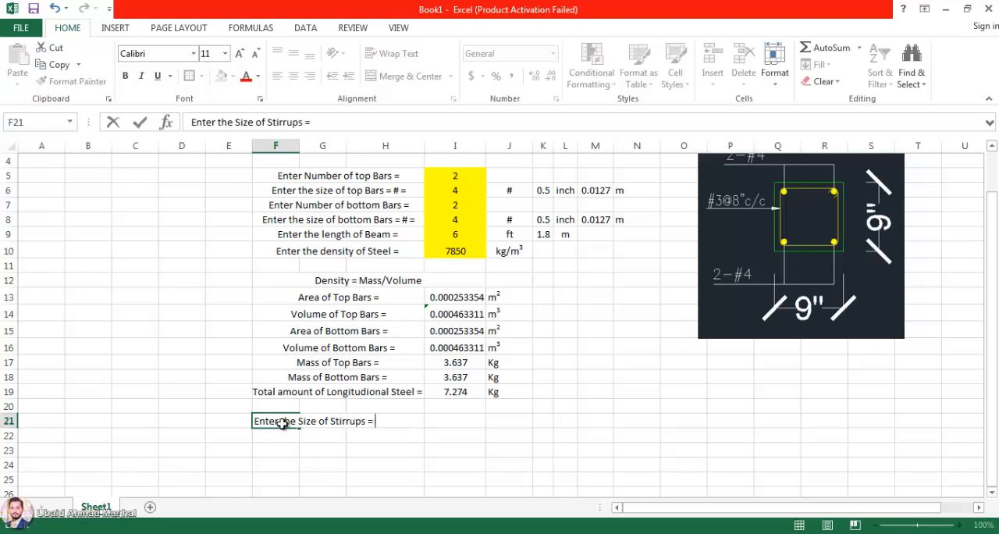
{"action": "key", "text": "Return"}
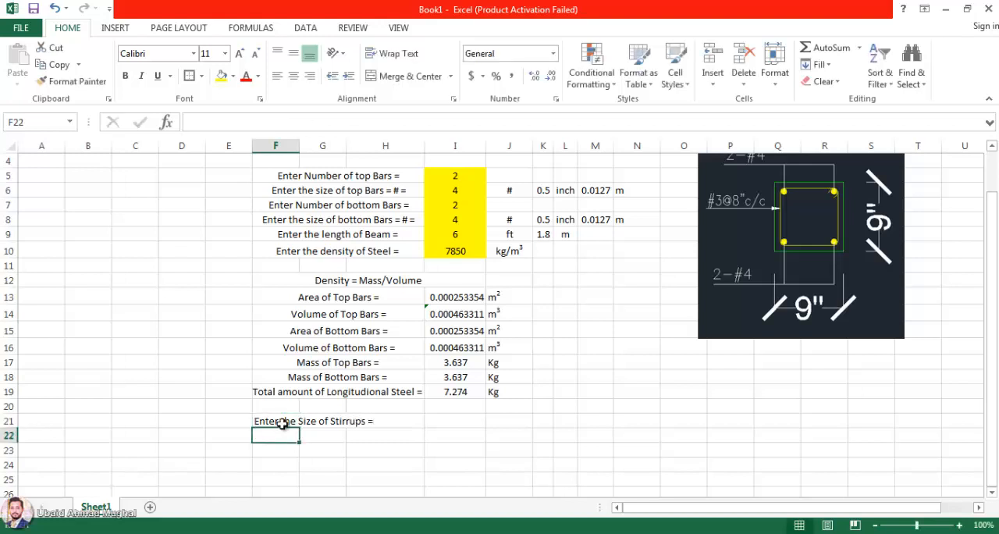
{"action": "left_click", "coordinate": [438, 416]}
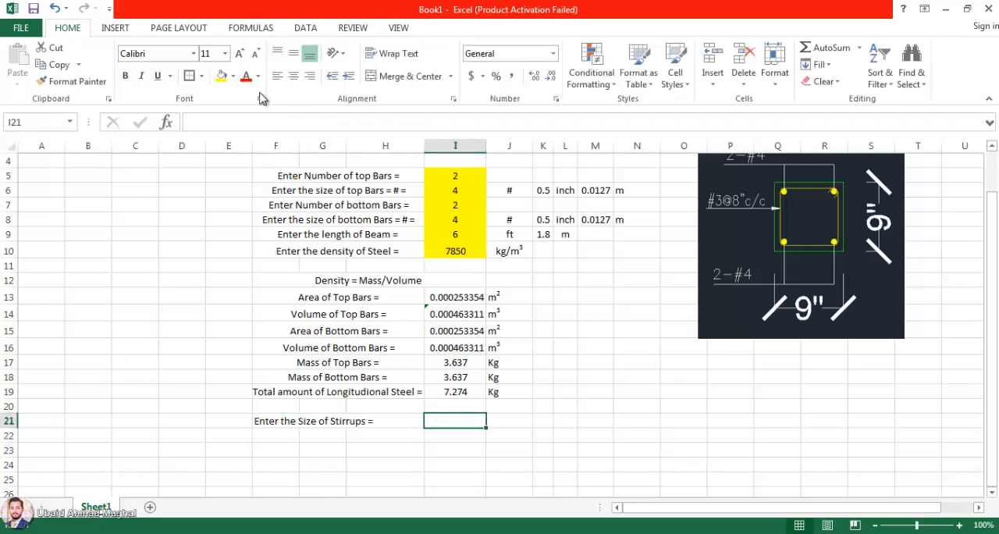
{"action": "left_click", "coordinate": [221, 76]}
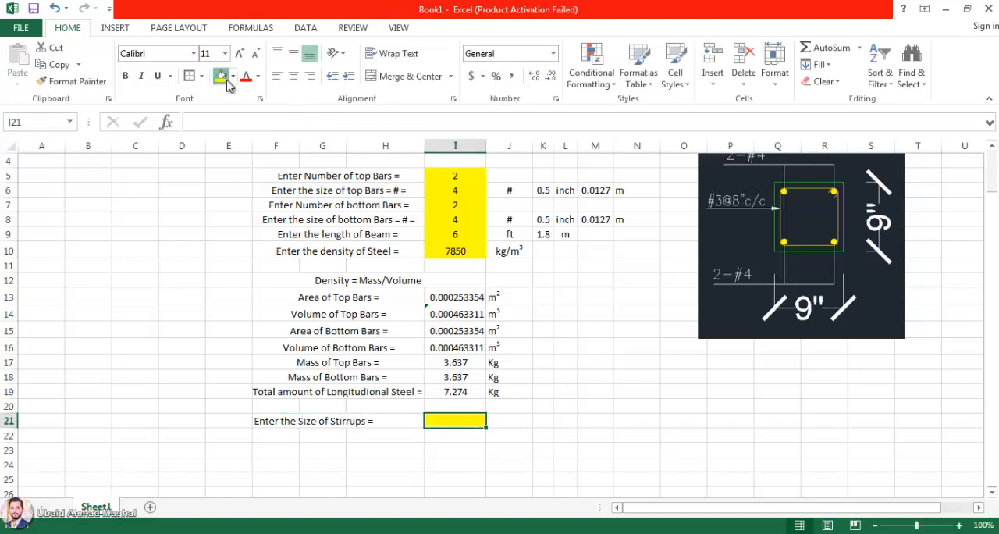
Step: Insert a row above the stirrup size label and enter the heading "Stirrups" in merged and centred cells F21:J21
{"action": "right_click", "coordinate": [9, 421]}
{"action": "left_click", "coordinate": [39, 306]}
{"action": "left_click", "coordinate": [321, 416]}
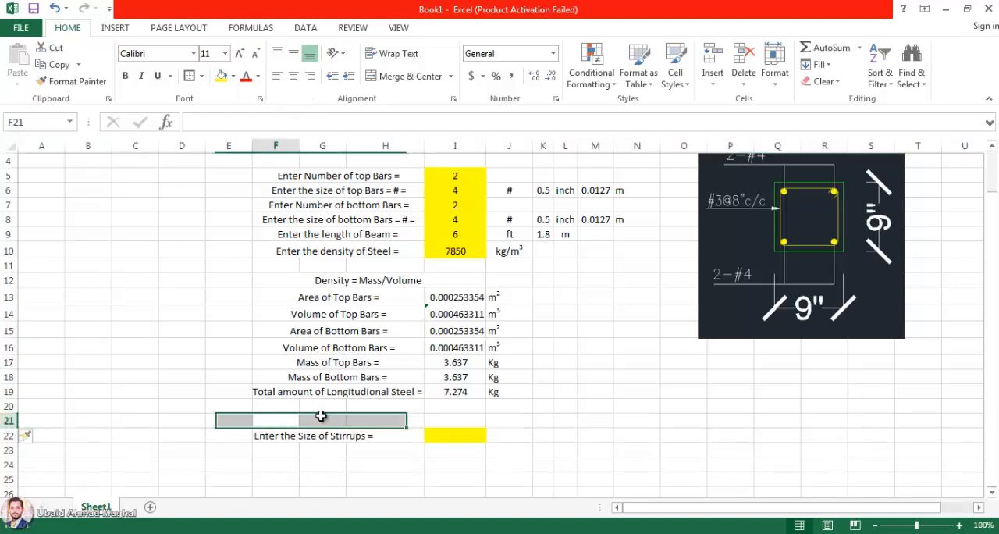
{"action": "left_click_drag", "start_coordinate": [321, 416], "coordinate": [507, 417]}
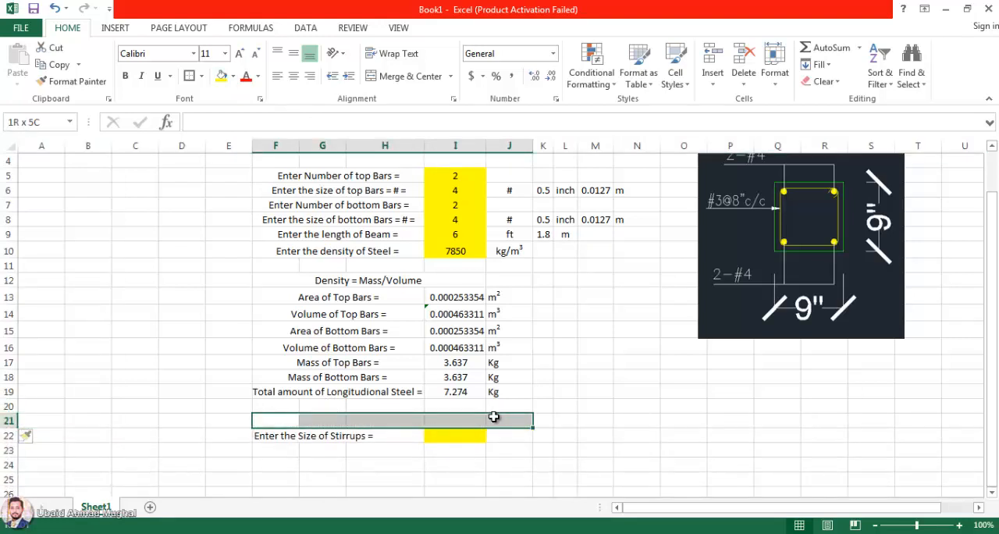
{"action": "left_click", "coordinate": [412, 76]}
{"action": "double_click", "coordinate": [369, 421]}
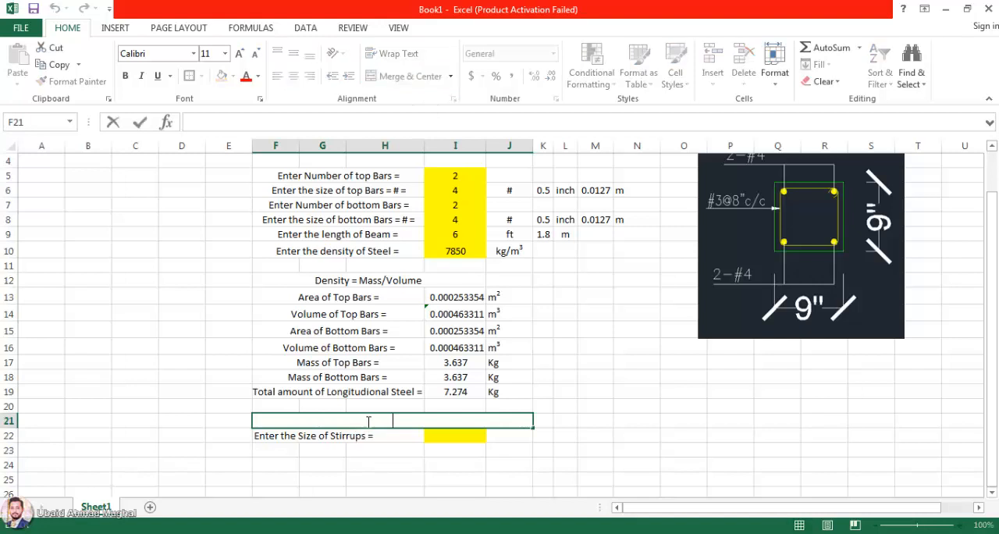
{"action": "type", "text": "Stirrups"}
{"action": "key", "text": "Return"}
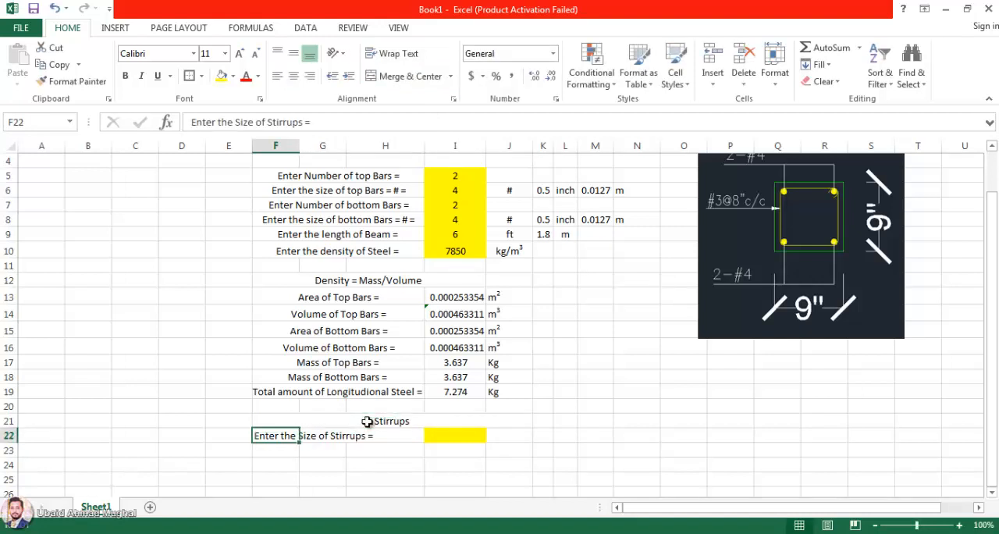
Step: Make the "Stirrups" heading in row 21 red and bold
{"action": "left_click", "coordinate": [367, 419]}
{"action": "left_click", "coordinate": [246, 75]}
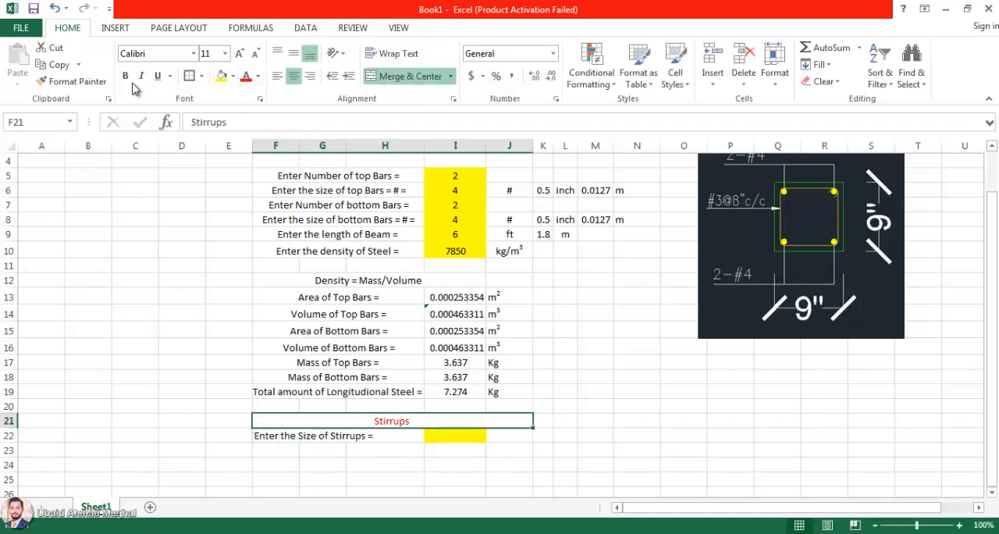
{"action": "left_click", "coordinate": [124, 76]}
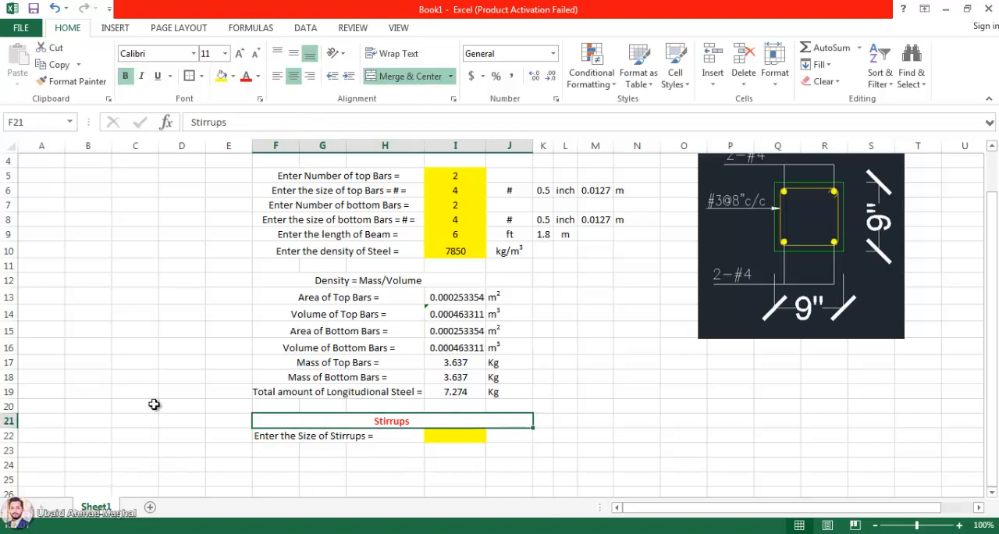
Step: Insert a blank row between the "Stirrups" heading and the stirrup size label
{"action": "right_click", "coordinate": [8, 437]}
{"action": "left_click", "coordinate": [89, 316]}
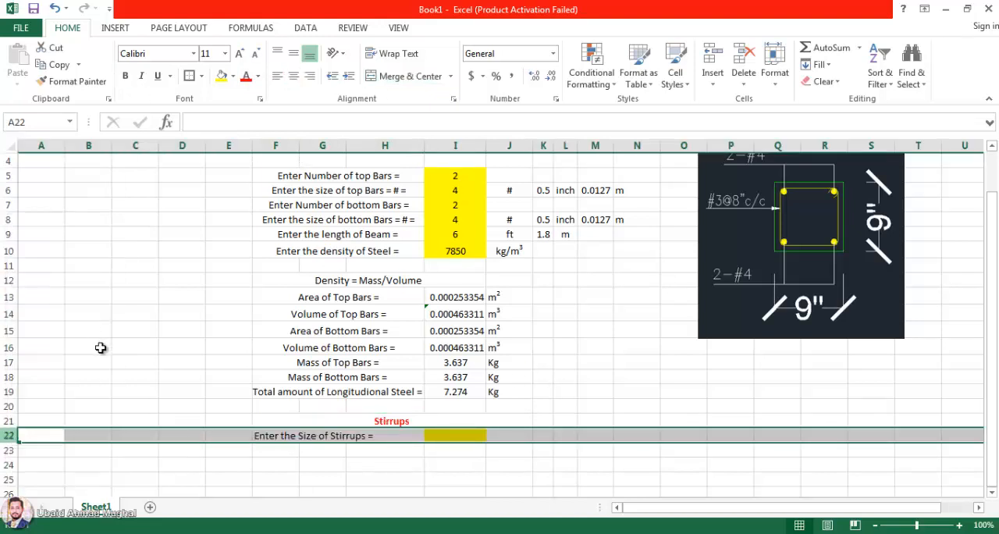
{"action": "left_click", "coordinate": [100, 348]}
{"action": "left_click", "coordinate": [495, 415]}
{"action": "scroll", "coordinate": [389, 334], "scroll_direction": "up", "scroll_amount": 1}
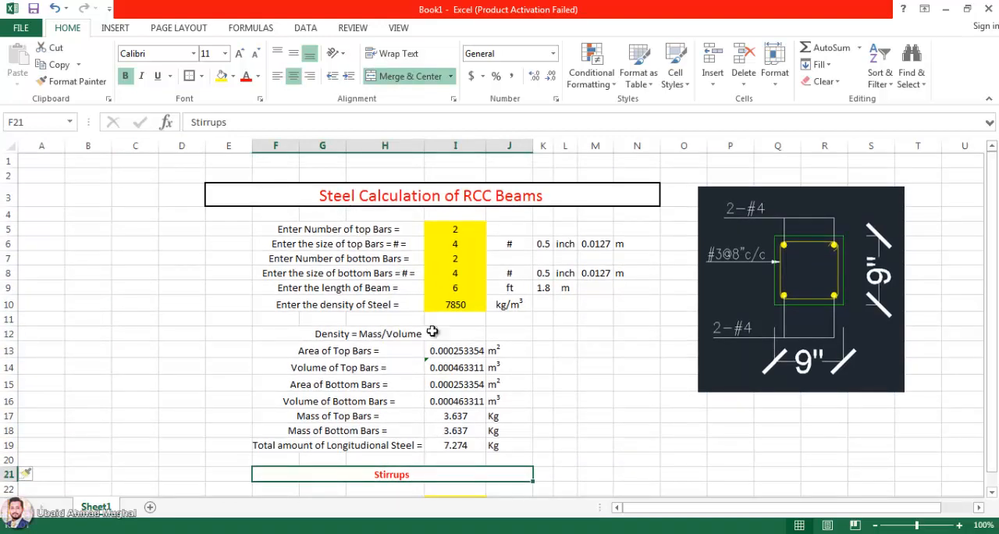
{"action": "scroll", "coordinate": [432, 332], "scroll_direction": "down", "scroll_amount": 1}
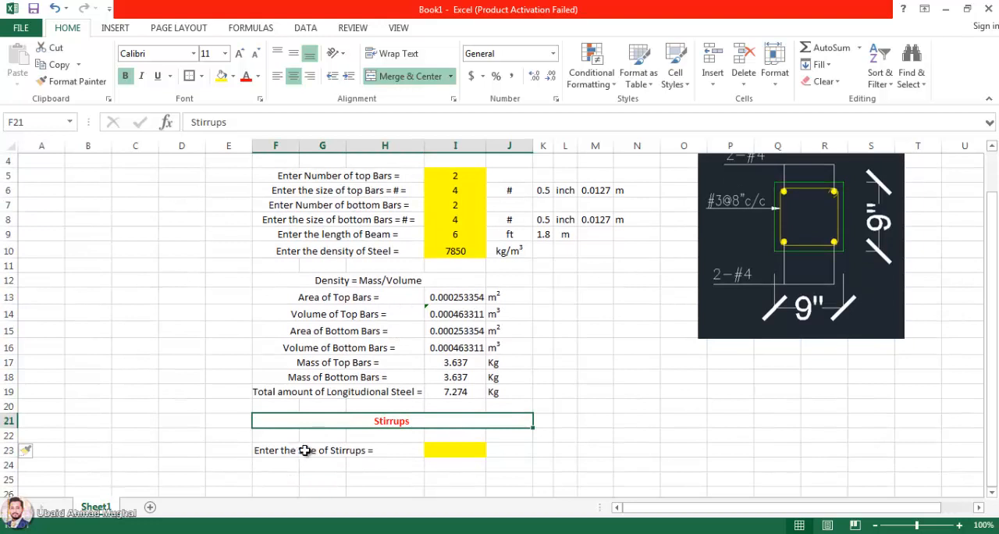
Step: Merge and centre the stirrup size label across F23:H23
{"action": "left_click", "coordinate": [295, 453]}
{"action": "left_click_drag", "start_coordinate": [309, 453], "coordinate": [390, 451]}
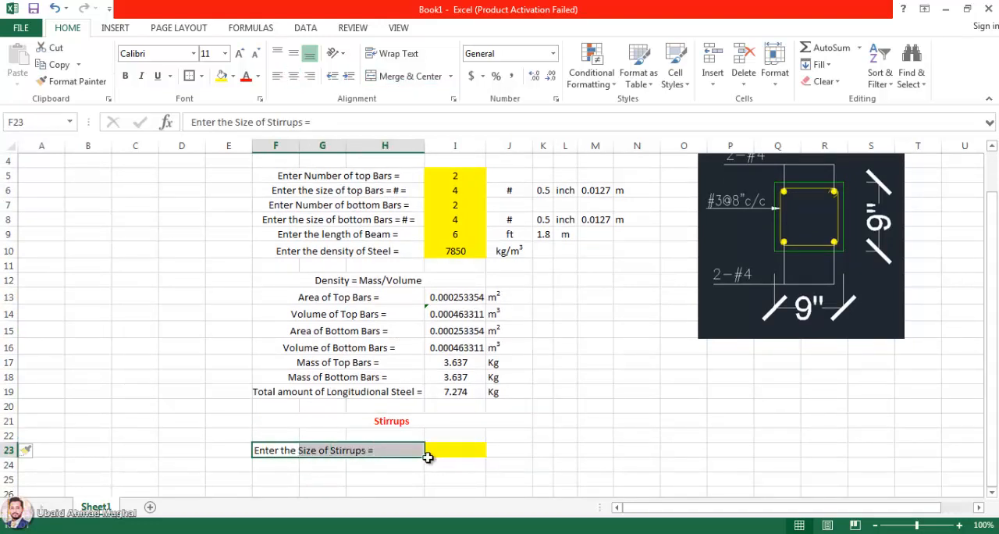
{"action": "left_click", "coordinate": [426, 77]}
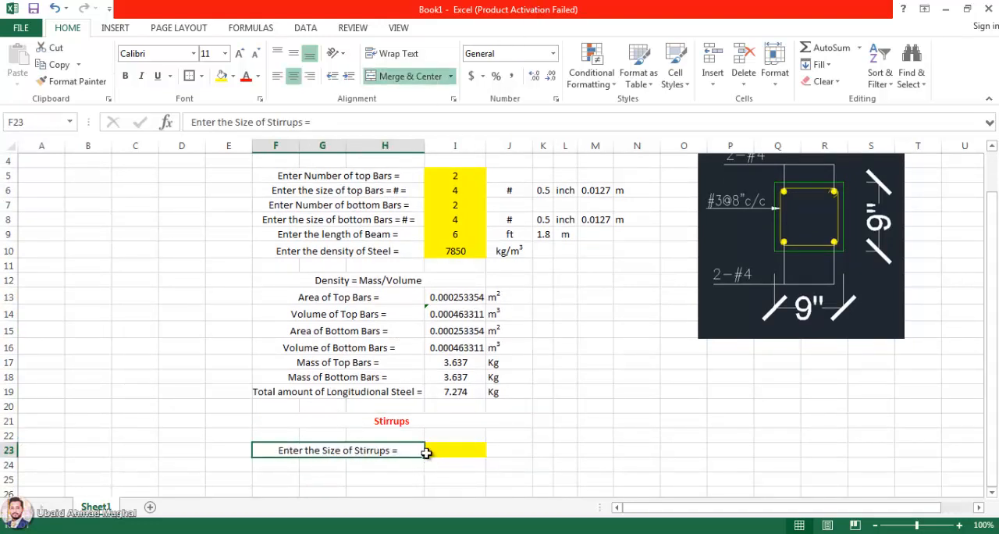
Step: Copy the label down to row 24 as "Enter the Spacing of Stirrups =" and extend the yellow fill to I24
{"action": "left_click_drag", "start_coordinate": [427, 459], "coordinate": [425, 471]}
{"action": "double_click", "coordinate": [283, 466]}
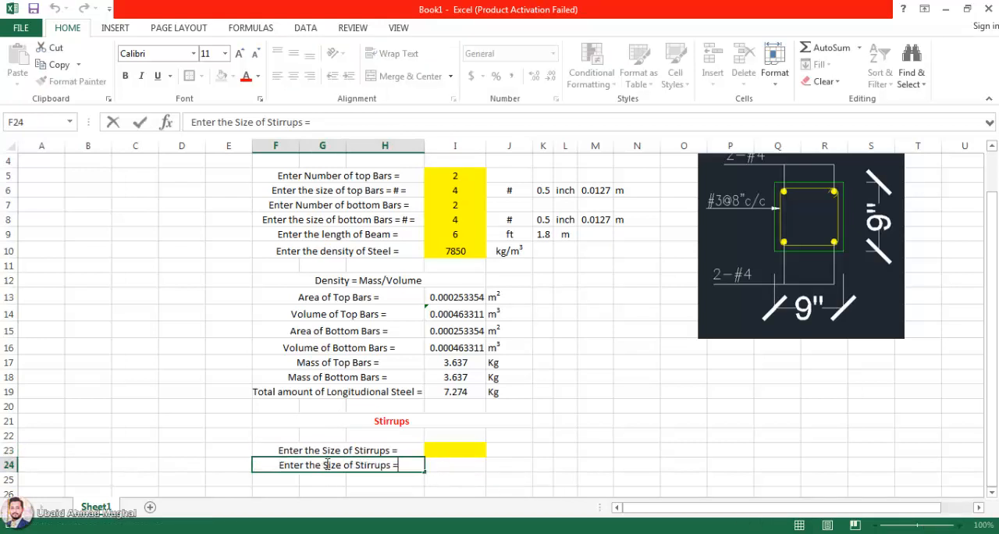
{"action": "left_click_drag", "start_coordinate": [327, 465], "coordinate": [370, 465]}
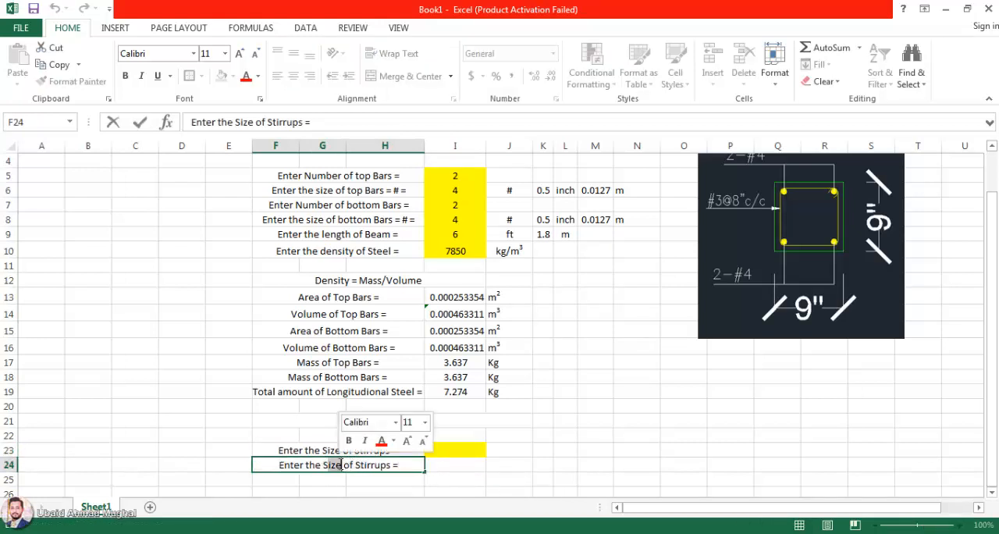
{"action": "type", "text": "pacing"}
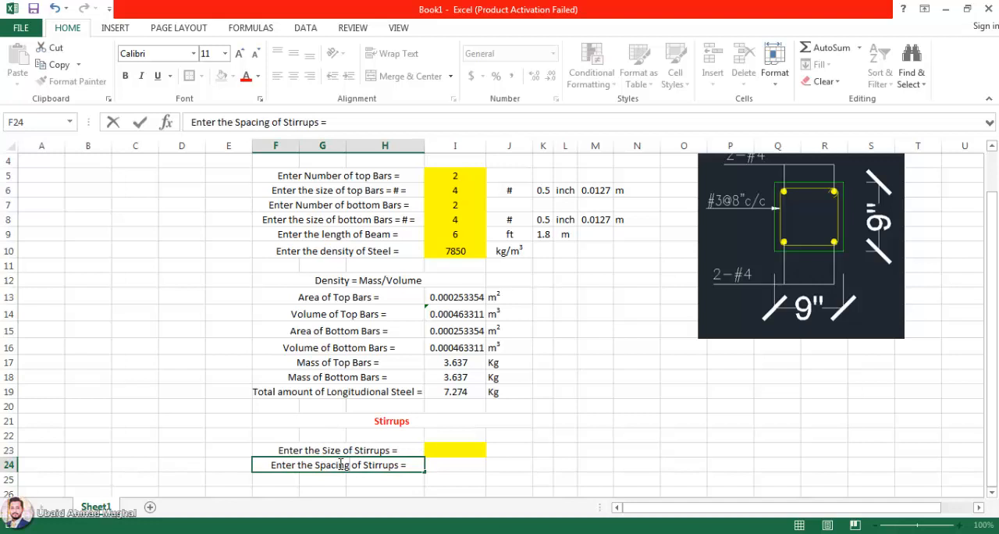
{"action": "left_click", "coordinate": [468, 452]}
{"action": "left_click_drag", "start_coordinate": [485, 458], "coordinate": [476, 470]}
{"action": "left_click", "coordinate": [456, 450]}
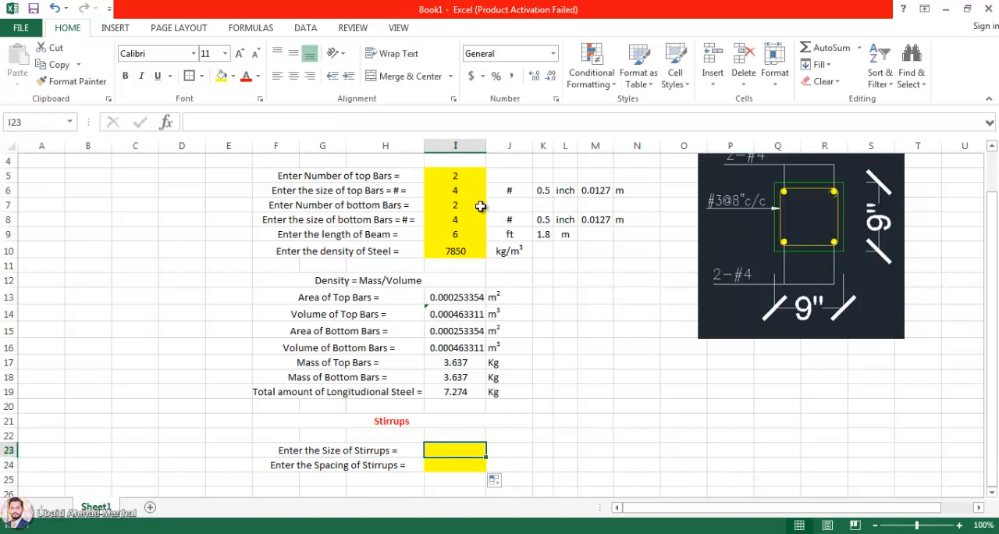
Step: Copy the bottom bar size unit conversions from J8:N8 into row 23, starting at J23
{"action": "left_click", "coordinate": [495, 453]}
{"action": "left_click_drag", "start_coordinate": [511, 219], "coordinate": [624, 219]}
{"action": "key", "text": "ctrl+c"}
{"action": "left_click", "coordinate": [498, 452]}
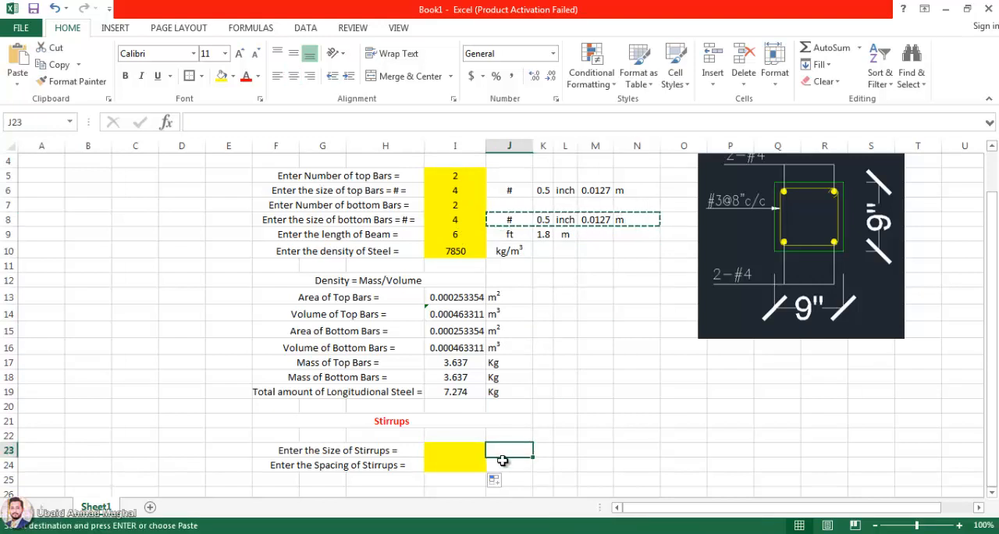
{"action": "key", "text": "ctrl+v"}
{"action": "left_click", "coordinate": [516, 480]}
Step: Set the stirrup size in I23 to 3 and check the conversion formulas in K23 and M23
{"action": "left_click", "coordinate": [469, 453]}
{"action": "type", "text": "3"}
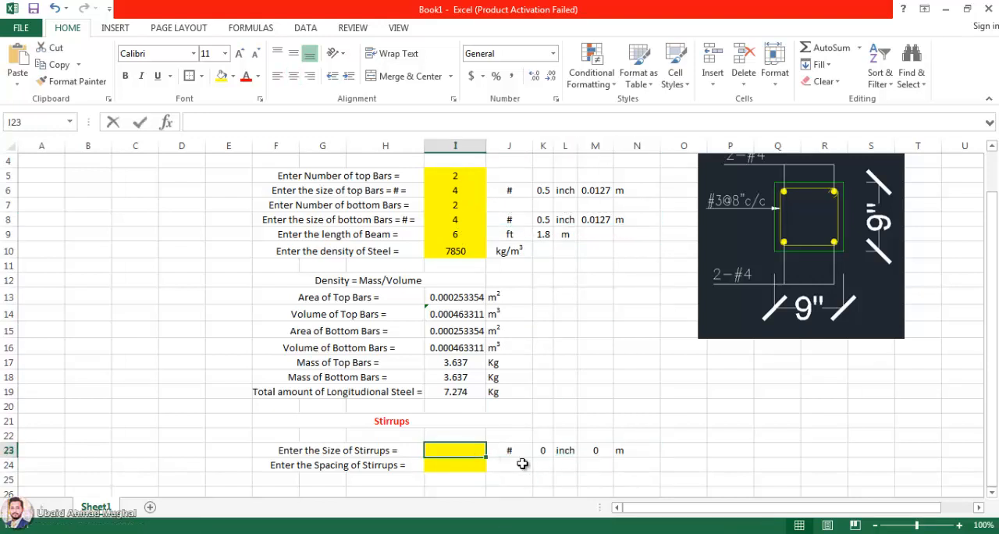
{"action": "left_click", "coordinate": [518, 462]}
{"action": "left_click", "coordinate": [543, 452]}
{"action": "double_click", "coordinate": [543, 453]}
{"action": "key", "text": "Escape"}
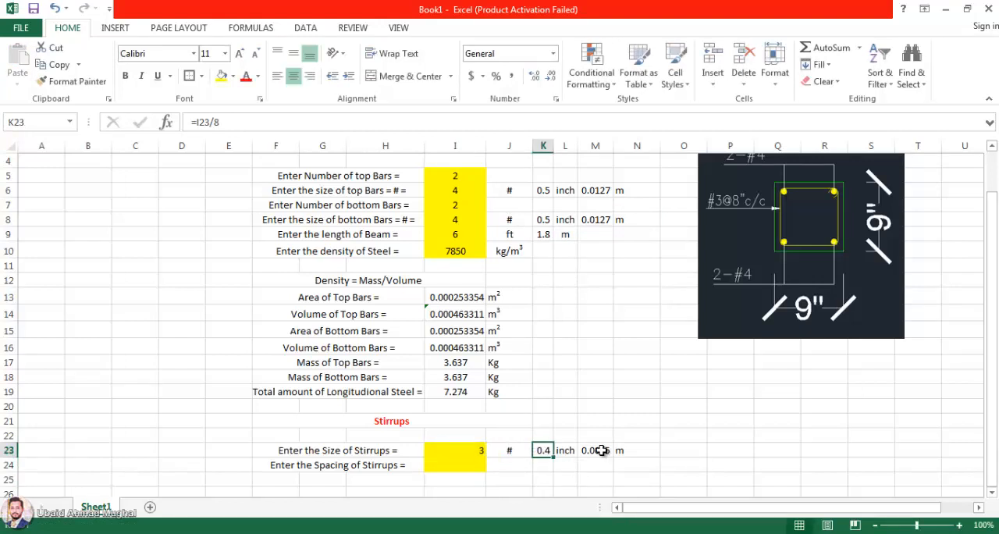
{"action": "double_click", "coordinate": [594, 453]}
{"action": "key", "text": "Escape"}
Step: Format the area and volume values in I13:I16 to show six decimal places
{"action": "left_click", "coordinate": [471, 452]}
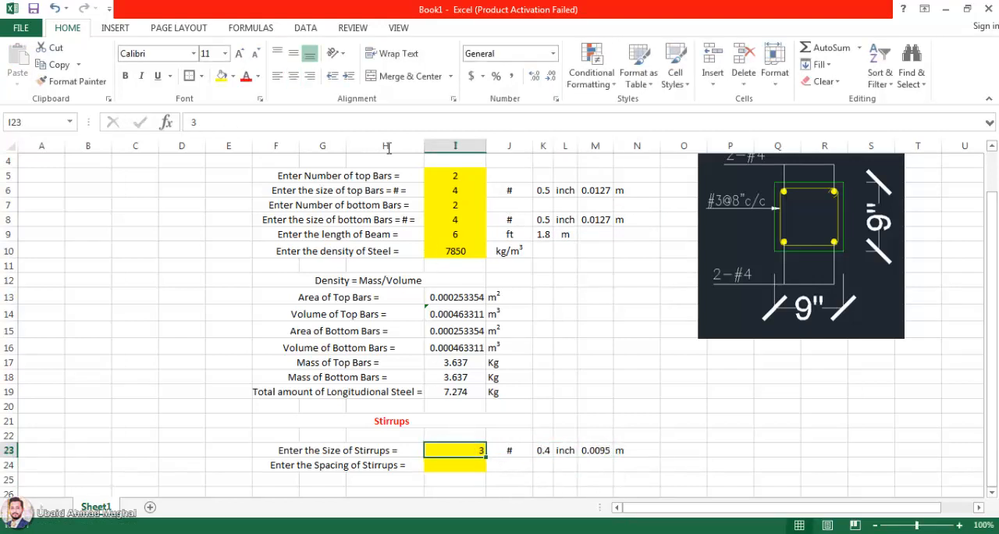
{"action": "double_click", "coordinate": [485, 144]}
{"action": "left_click_drag", "start_coordinate": [459, 299], "coordinate": [459, 347]}
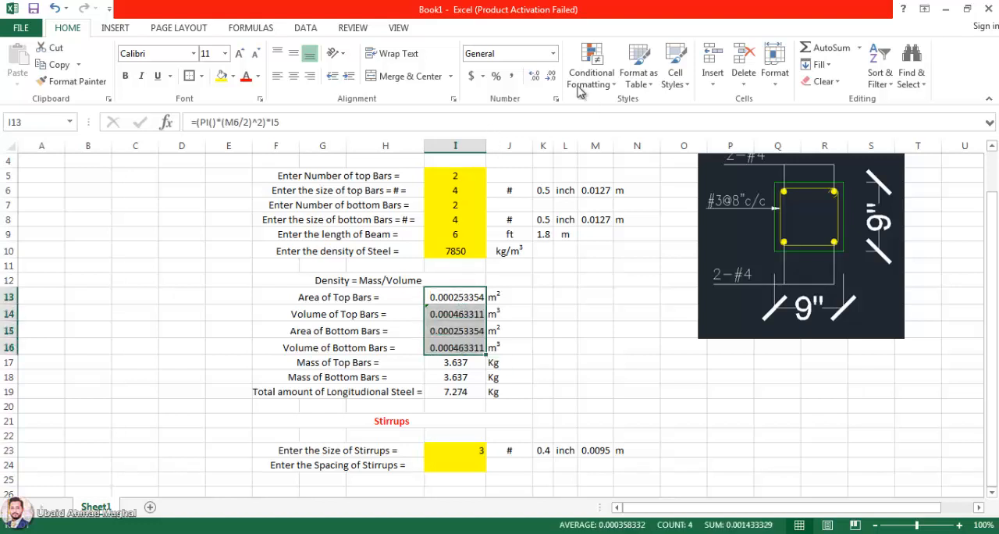
{"action": "left_click", "coordinate": [551, 76]}
{"action": "left_click", "coordinate": [551, 75]}
{"action": "left_click", "coordinate": [551, 76]}
{"action": "left_click", "coordinate": [551, 76]}
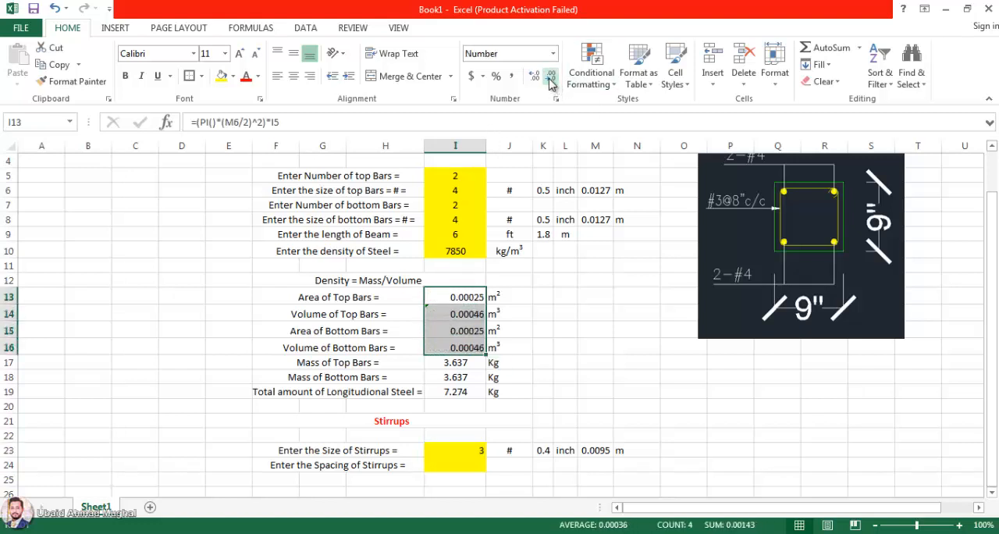
{"action": "left_click", "coordinate": [534, 76]}
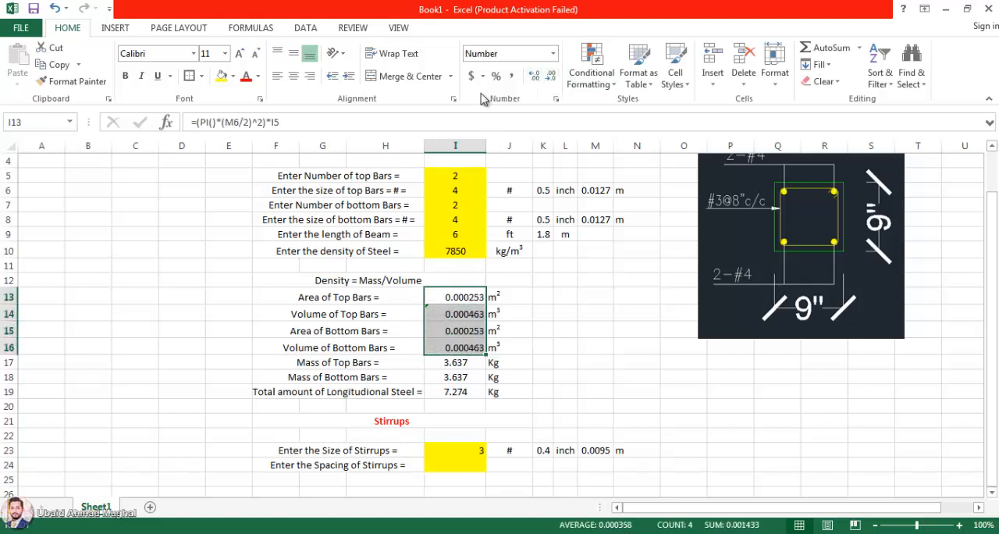
Step: Centre the values in I13:I16 horizontally and vertically, and fit column I's width to its contents
{"action": "left_click", "coordinate": [295, 75]}
{"action": "left_click", "coordinate": [293, 53]}
{"action": "double_click", "coordinate": [486, 146]}
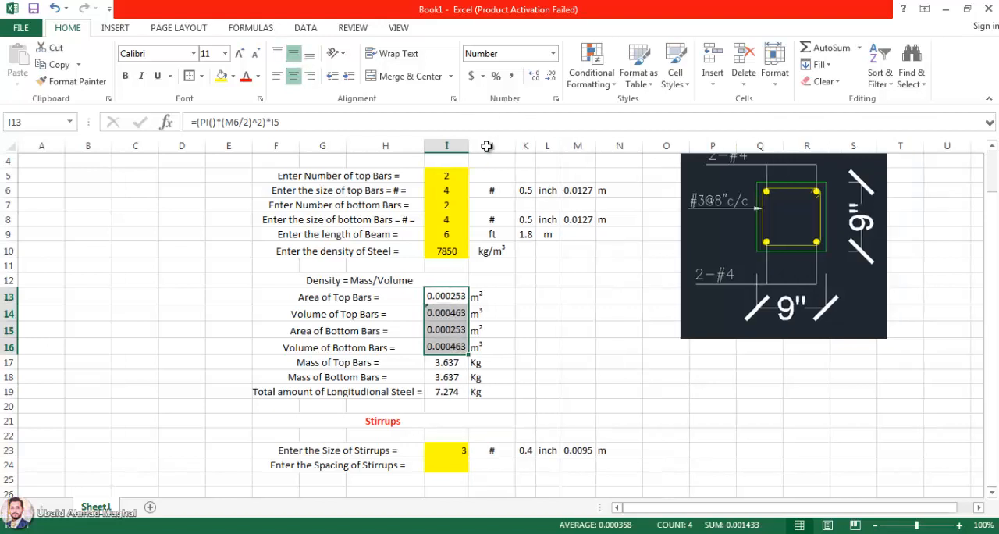
{"action": "left_click", "coordinate": [543, 391]}
Step: Centre the stirrup size in I23 horizontally and set the stirrup spacing in I24 to 8
{"action": "left_click", "coordinate": [445, 453]}
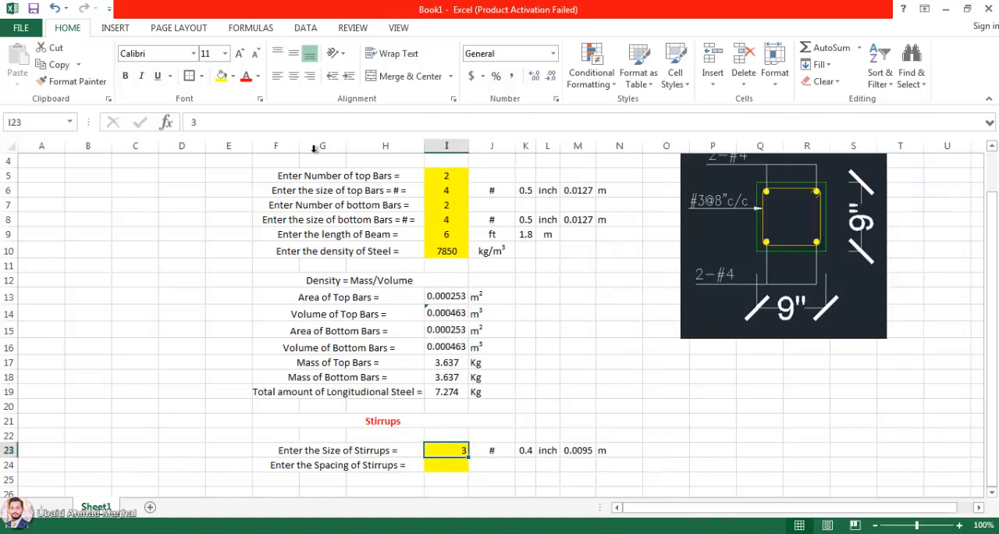
{"action": "left_click", "coordinate": [294, 76]}
{"action": "left_click", "coordinate": [451, 464]}
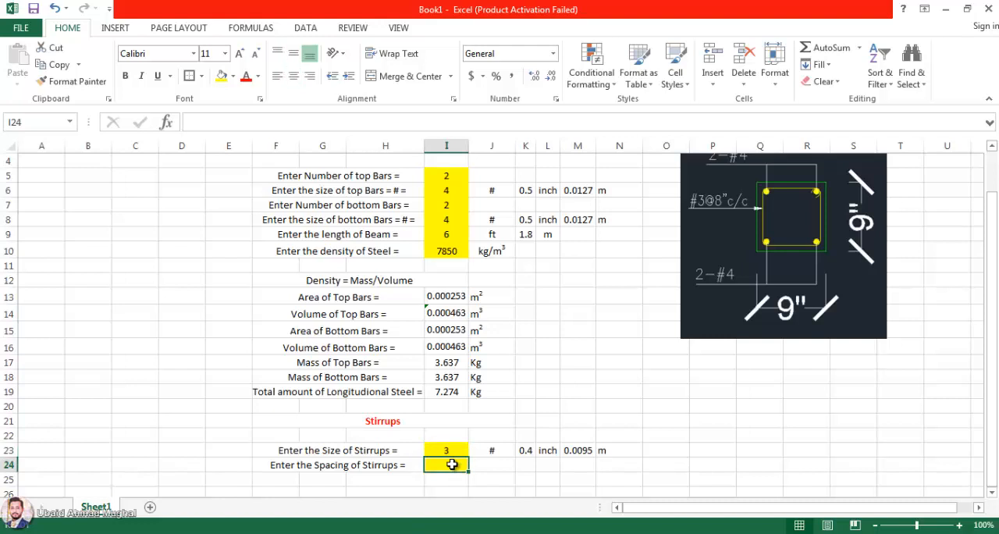
{"action": "type", "text": "8"}
{"action": "left_click", "coordinate": [500, 464]}
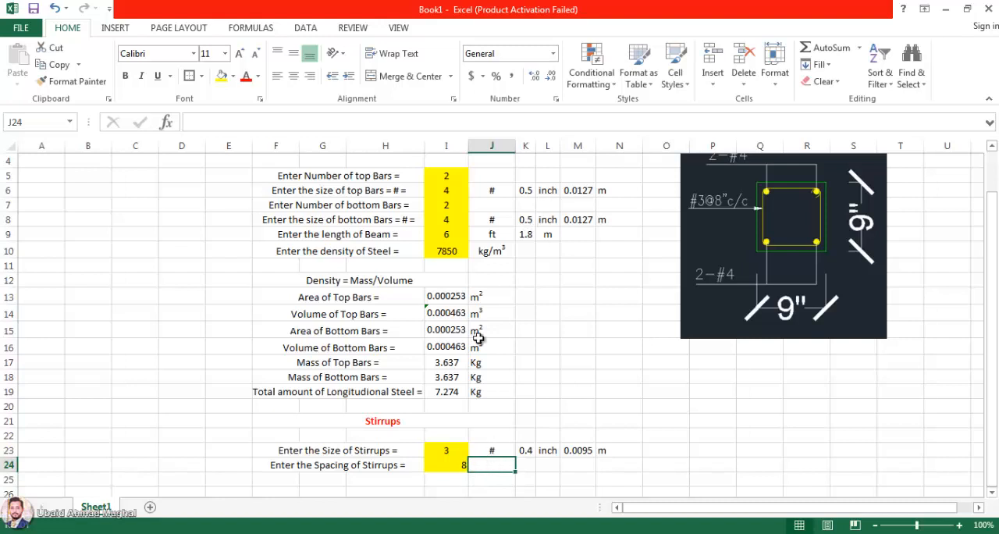
Step: Enter the unit inch in J24 beside the stirrup spacing and centre the spacing value in I24 horizontally
{"action": "type", "text": "inch"}
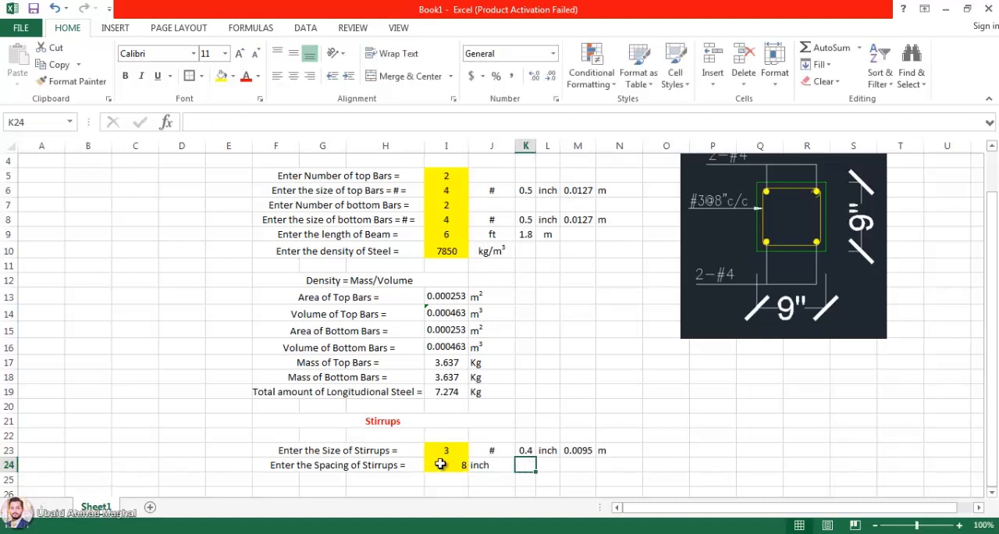
{"action": "left_click", "coordinate": [446, 463]}
{"action": "left_click", "coordinate": [294, 76]}
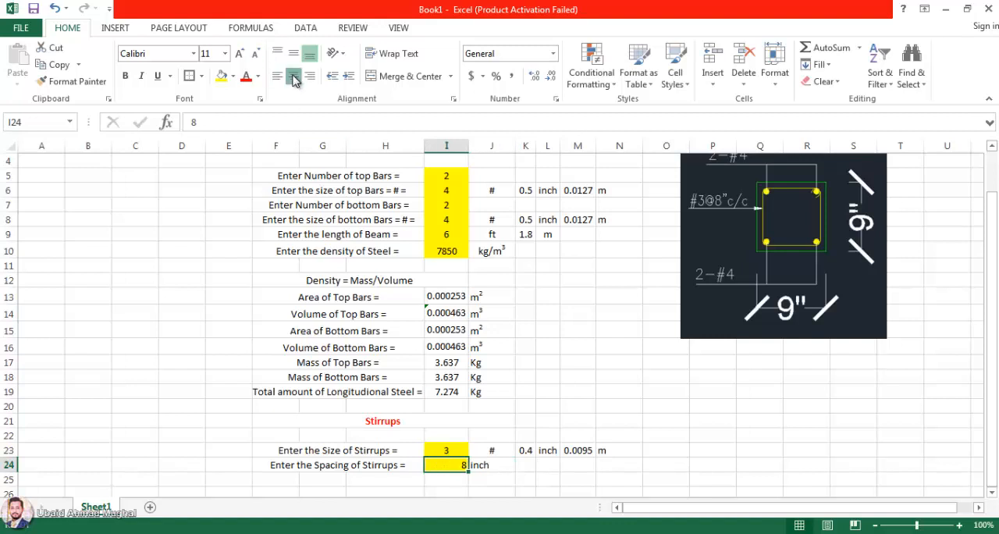
Step: Put an equals sign in K24 and convert the stirrup spacing to metres in L24 with =I24*0.0254
{"action": "left_click", "coordinate": [523, 466]}
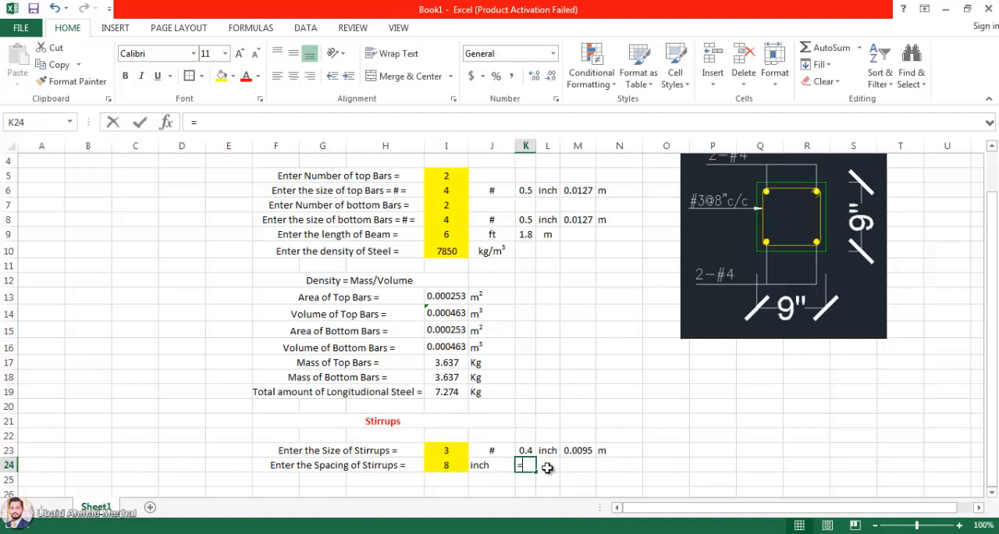
{"action": "type", "text": "="}
{"action": "left_click", "coordinate": [547, 466]}
{"action": "key", "text": "BackSpace"}
{"action": "key", "text": "BackSpace"}
{"action": "key", "text": "BackSpace"}
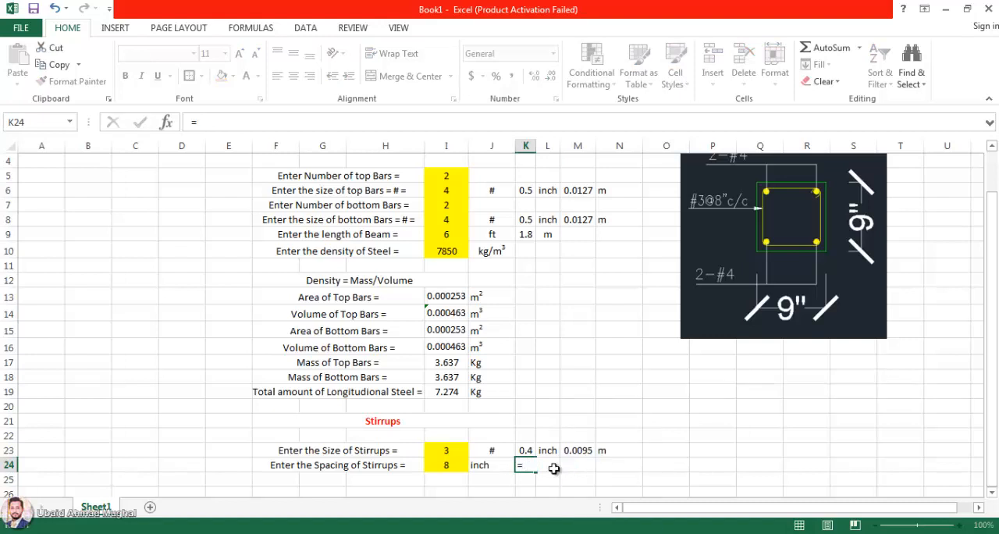
{"action": "key", "text": "Return"}
{"action": "double_click", "coordinate": [555, 468]}
{"action": "type", "text": "="}
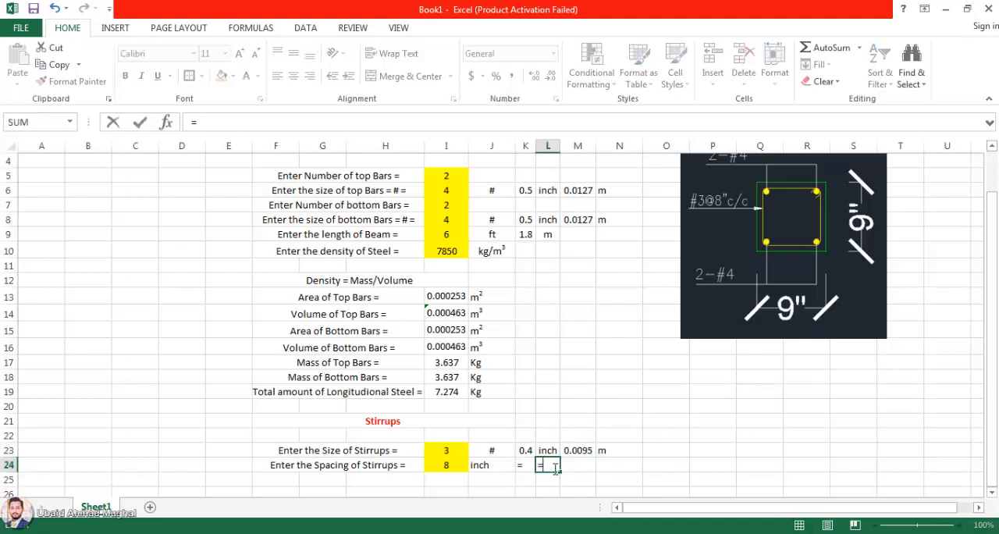
{"action": "left_click", "coordinate": [446, 462]}
{"action": "type", "text": "*0.0254"}
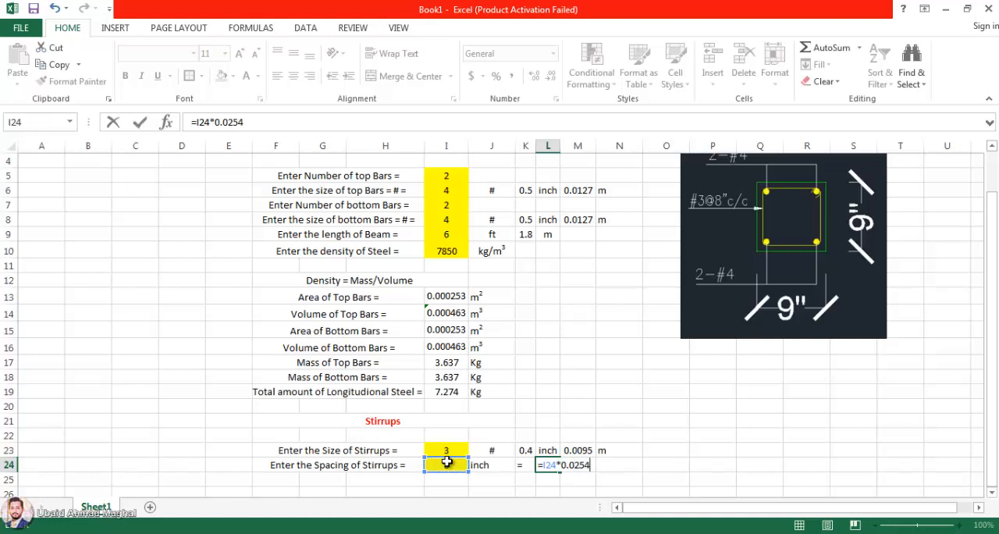
{"action": "key", "text": "Tab"}
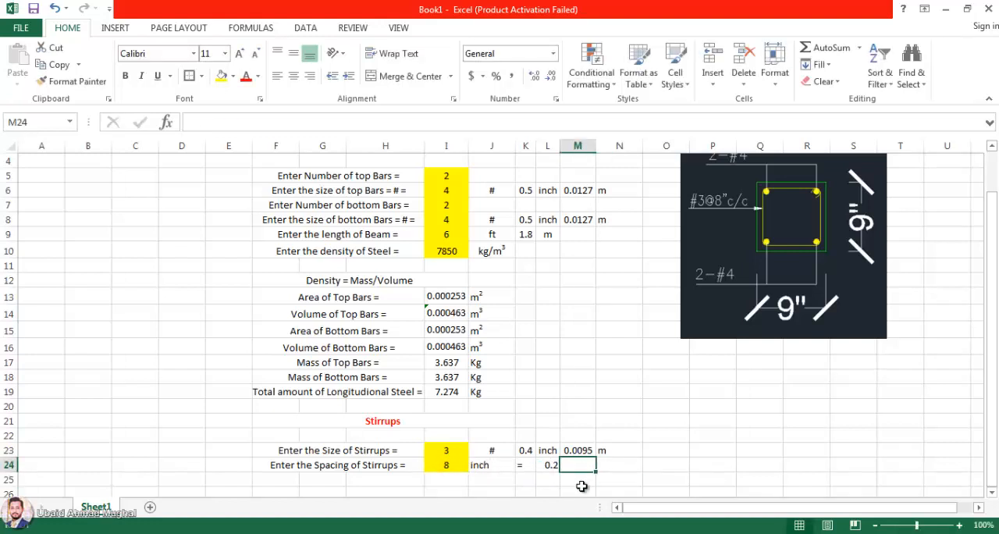
Step: Add the unit m in M24 and centre the converted spacing in L24 horizontally
{"action": "scroll", "coordinate": [562, 461], "scroll_direction": "down", "scroll_amount": 1}
{"action": "left_click", "coordinate": [546, 422]}
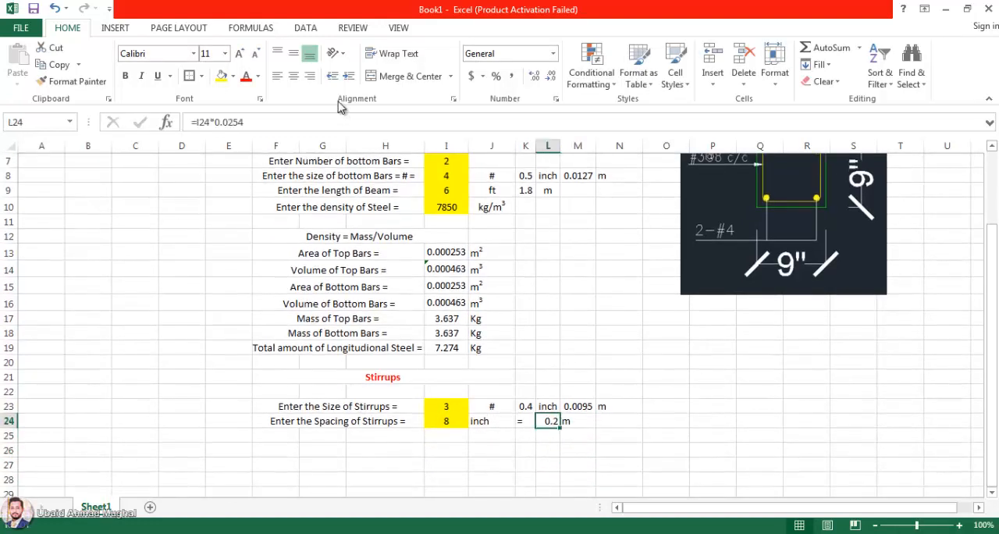
{"action": "left_click", "coordinate": [603, 319]}
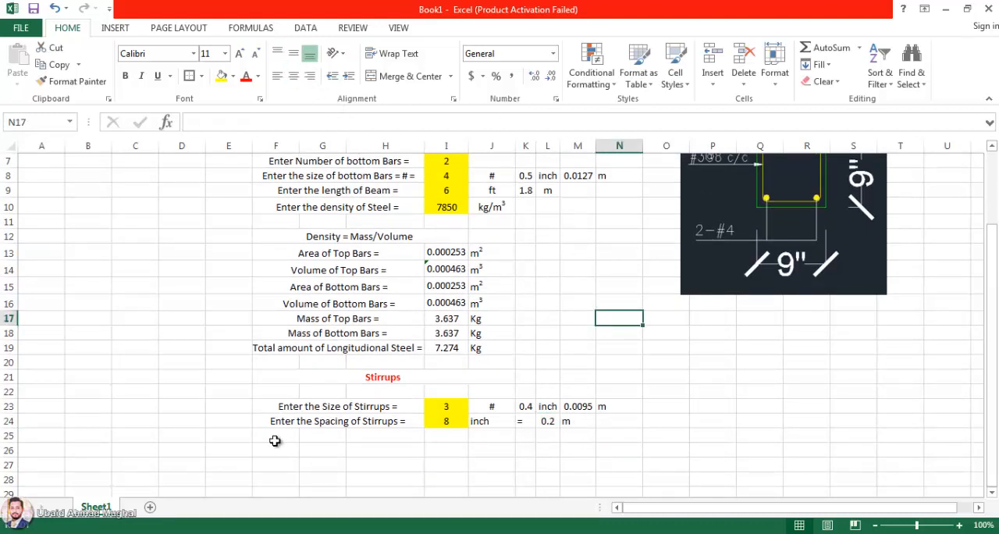
Step: Copy the Area of Top Bars row, F13:J13, into row 25 below the stirrup spacing
{"action": "left_click_drag", "start_coordinate": [287, 435], "coordinate": [359, 435]}
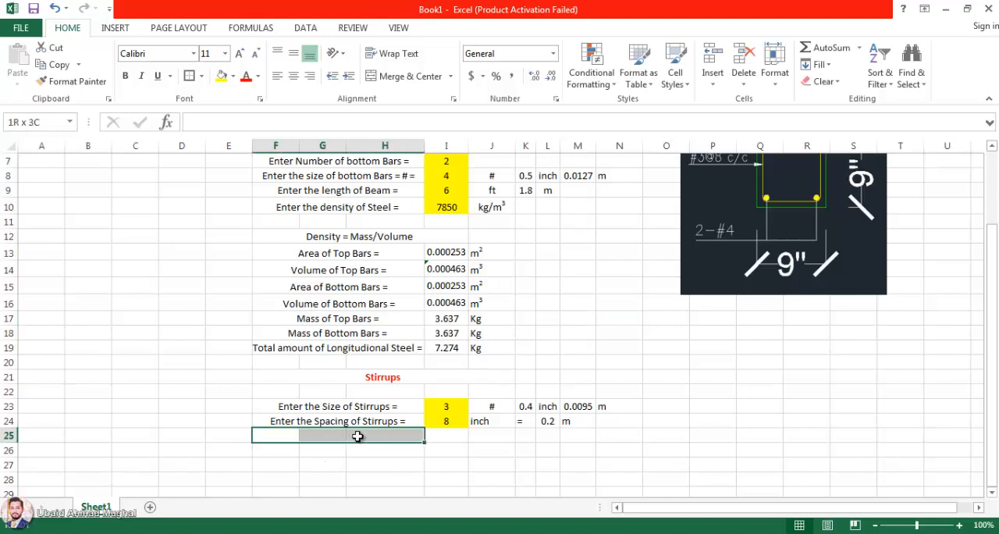
{"action": "left_click_drag", "start_coordinate": [344, 254], "coordinate": [487, 253]}
{"action": "key", "text": "ctrl+c"}
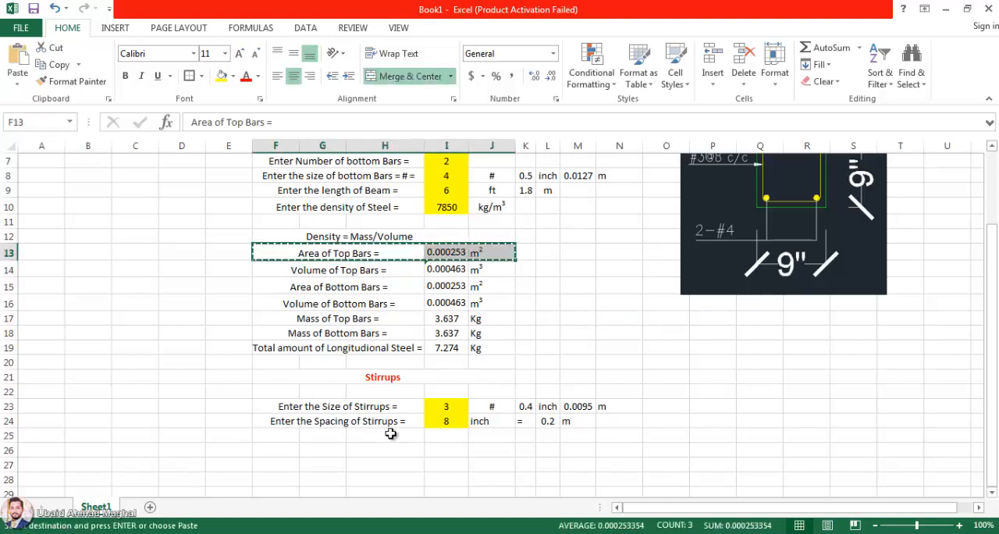
{"action": "left_click", "coordinate": [274, 435]}
{"action": "key", "text": "ctrl+v"}
Step: Change the copied label in F25 to "Area of Stirrup ="
{"action": "double_click", "coordinate": [339, 436]}
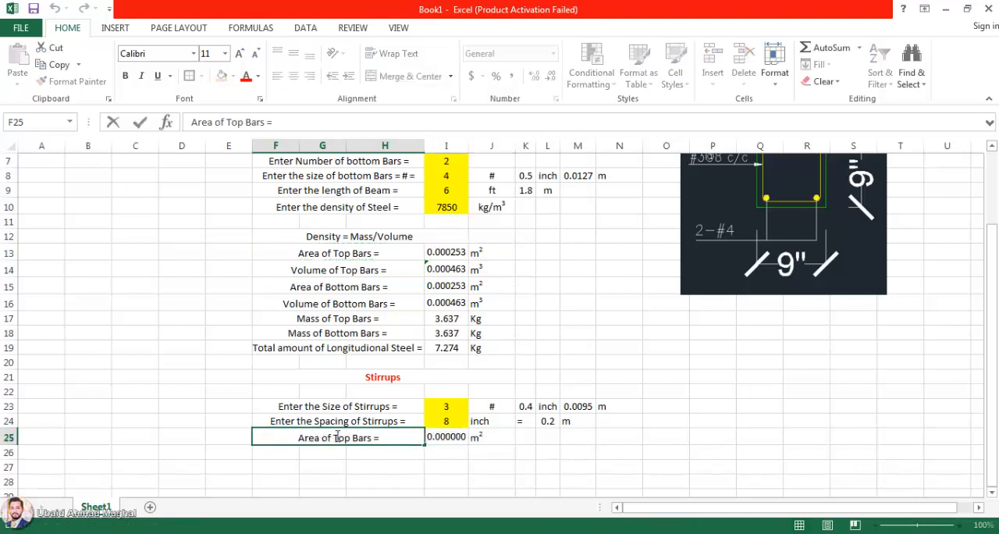
{"action": "double_click", "coordinate": [337, 436]}
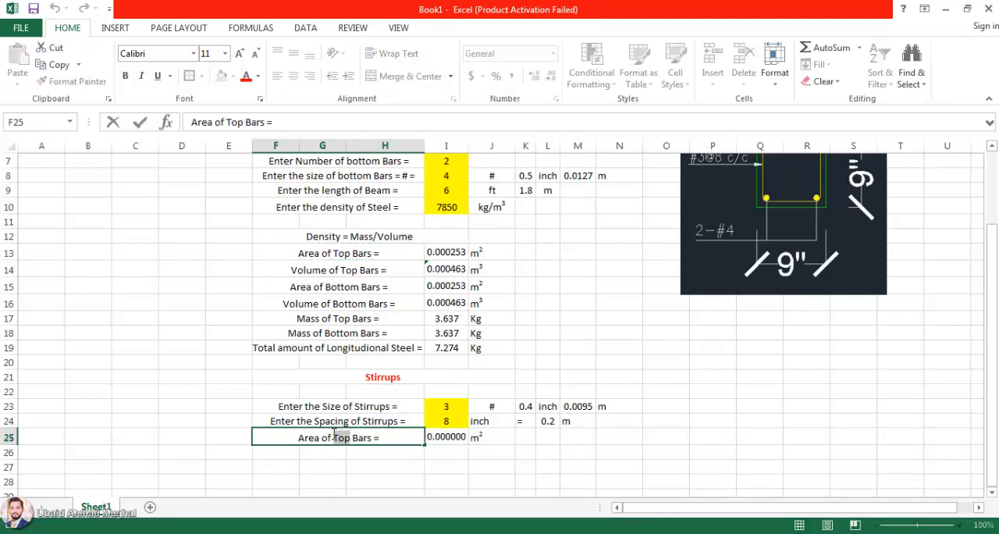
{"action": "type", "text": "Stirrus"}
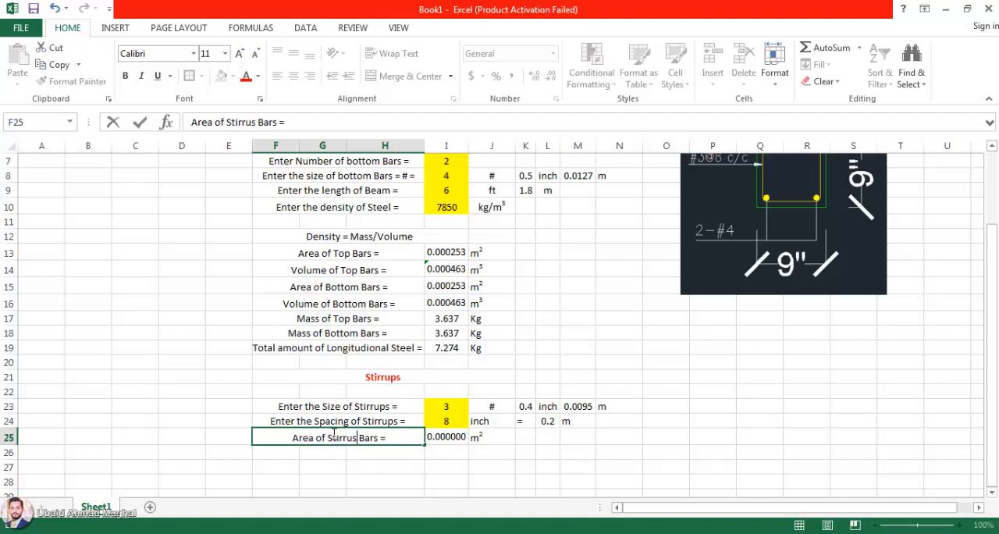
{"action": "left_click", "coordinate": [356, 439]}
{"action": "type", "text": "p"}
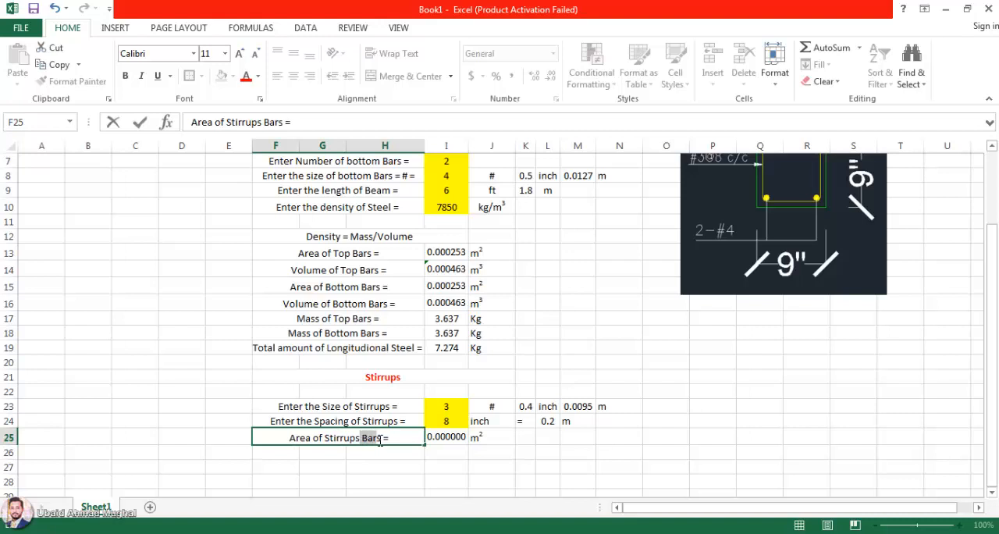
{"action": "type", "text": "s"}
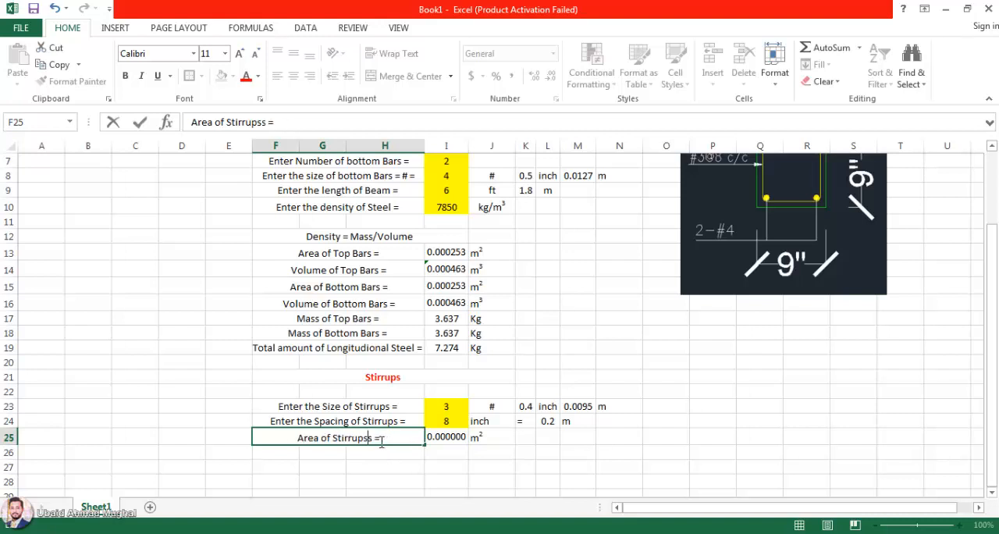
{"action": "key", "text": "BackSpace"}
{"action": "left_click", "coordinate": [418, 474]}
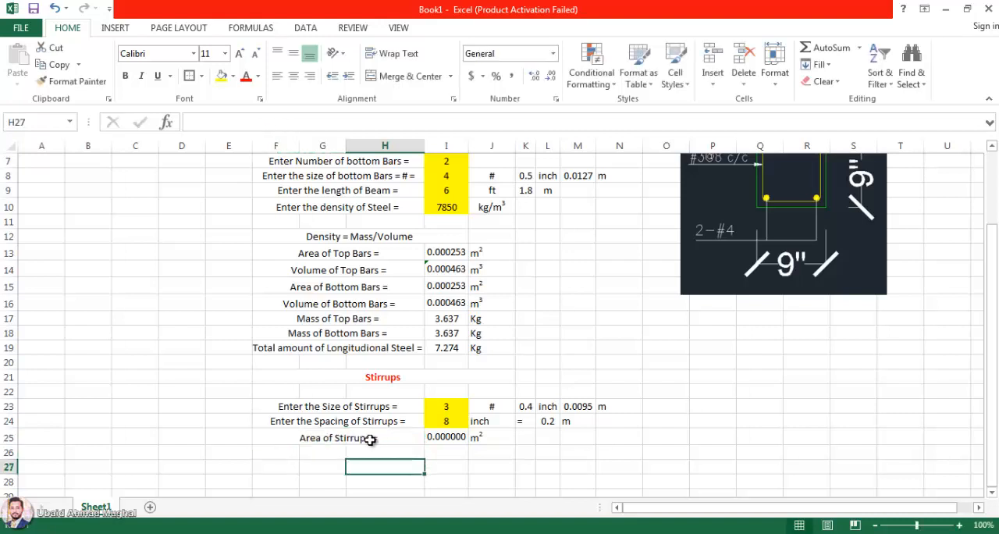
{"action": "double_click", "coordinate": [371, 441]}
{"action": "key", "text": "BackSpace"}
{"action": "left_click", "coordinate": [368, 460]}
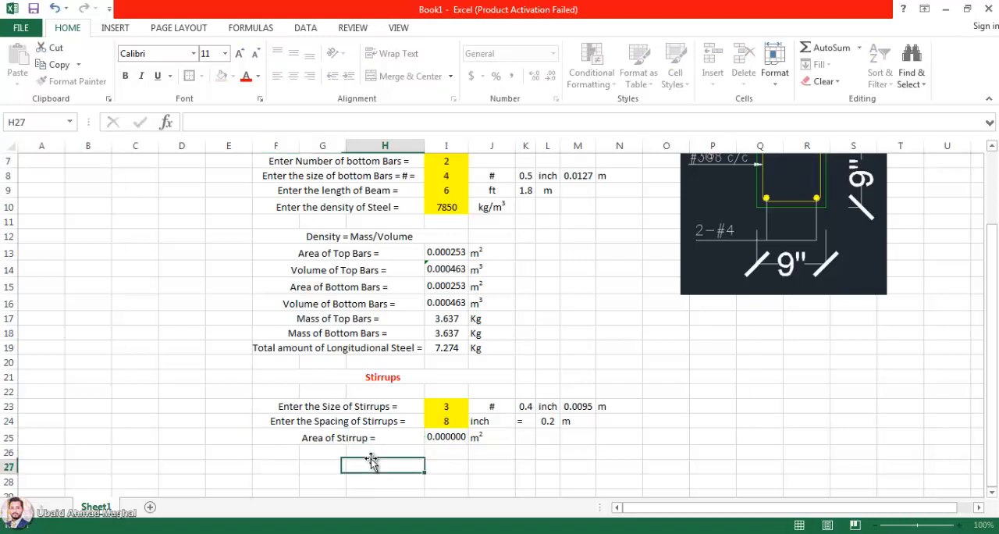
Step: Edit the stirrup area formula in I25 to =(PI()*(M23/2)^2), pointing it at the stirrup diameter and removing the bar-count multiplier
{"action": "double_click", "coordinate": [433, 438]}
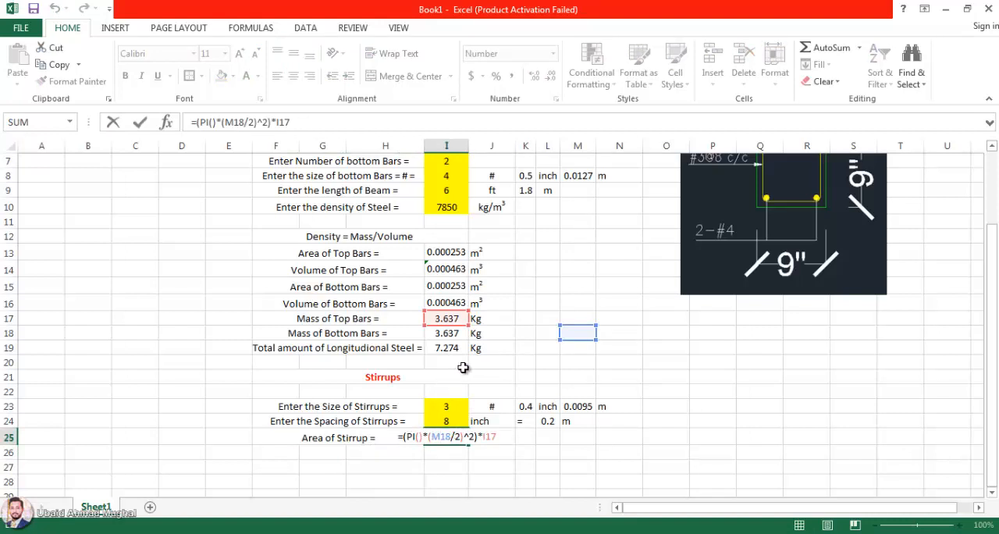
{"action": "left_click", "coordinate": [577, 332]}
{"action": "key", "text": "Return"}
{"action": "left_click", "coordinate": [438, 438]}
{"action": "double_click", "coordinate": [438, 439]}
{"action": "left_click_drag", "start_coordinate": [575, 339], "coordinate": [571, 415]}
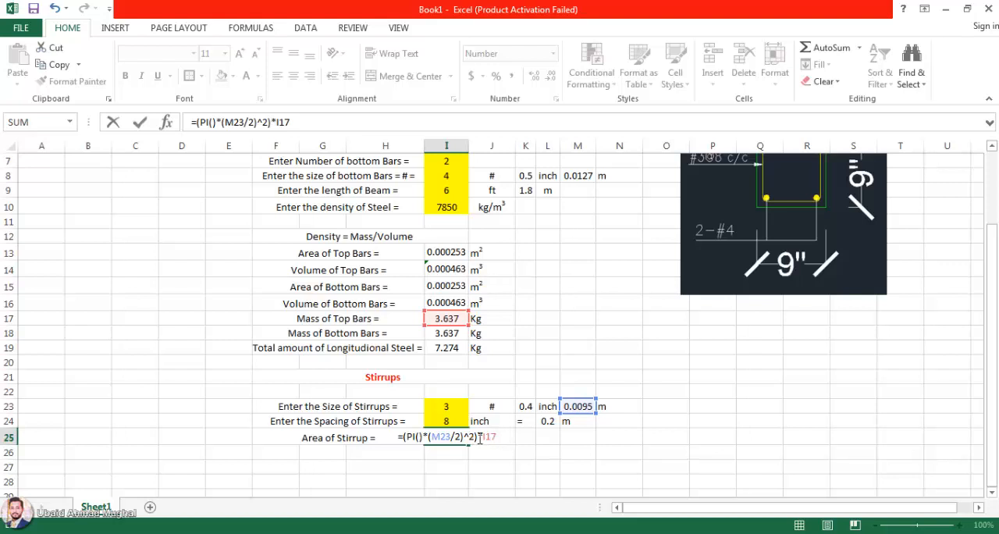
{"action": "left_click_drag", "start_coordinate": [480, 437], "coordinate": [502, 439]}
{"action": "key", "text": "BackSpace"}
{"action": "key", "text": "Return"}
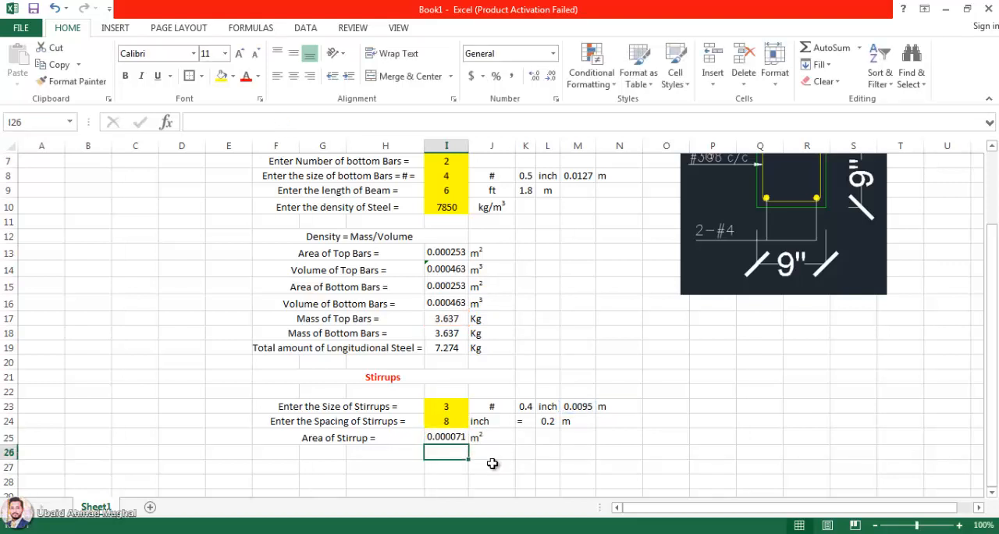
Step: Merge and centre F26:H26 and enter the label "Number of Stirrups ="
{"action": "left_click", "coordinate": [491, 466]}
{"action": "left_click_drag", "start_coordinate": [290, 450], "coordinate": [355, 450]}
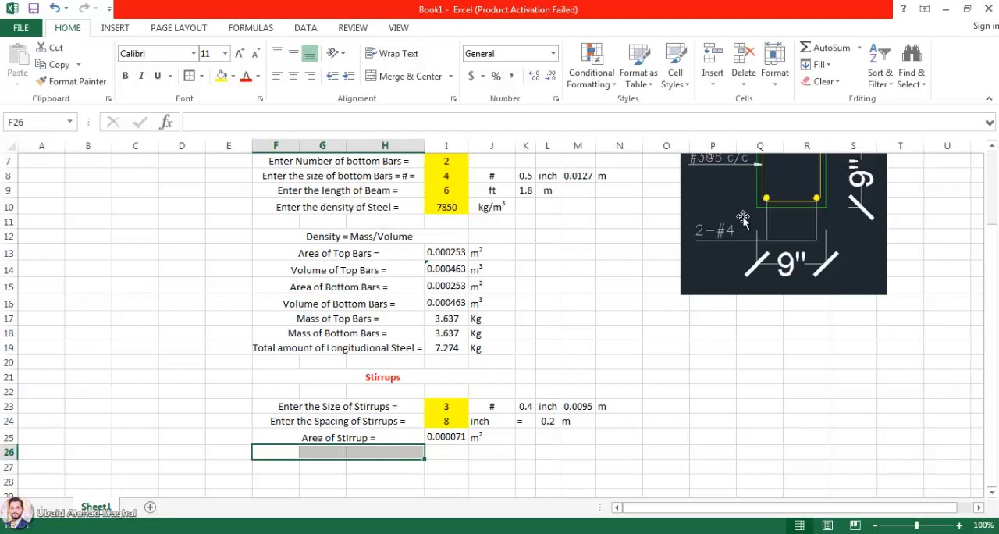
{"action": "scroll", "coordinate": [743, 221], "scroll_direction": "up", "scroll_amount": 1}
{"action": "scroll", "coordinate": [680, 293], "scroll_direction": "down", "scroll_amount": 1}
{"action": "left_click_drag", "start_coordinate": [293, 452], "coordinate": [366, 453]}
{"action": "left_click", "coordinate": [411, 76]}
{"action": "double_click", "coordinate": [384, 453]}
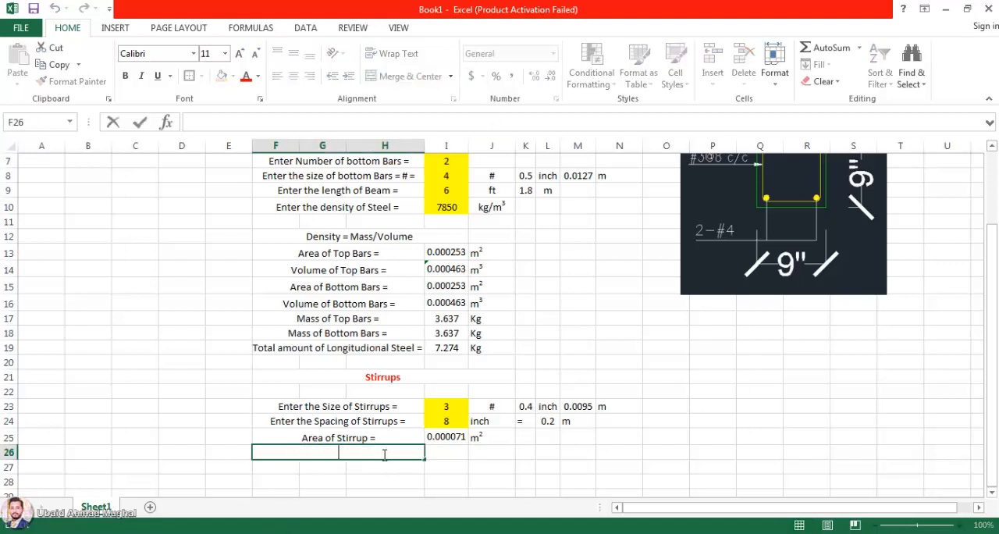
{"action": "type", "text": "Number of"}
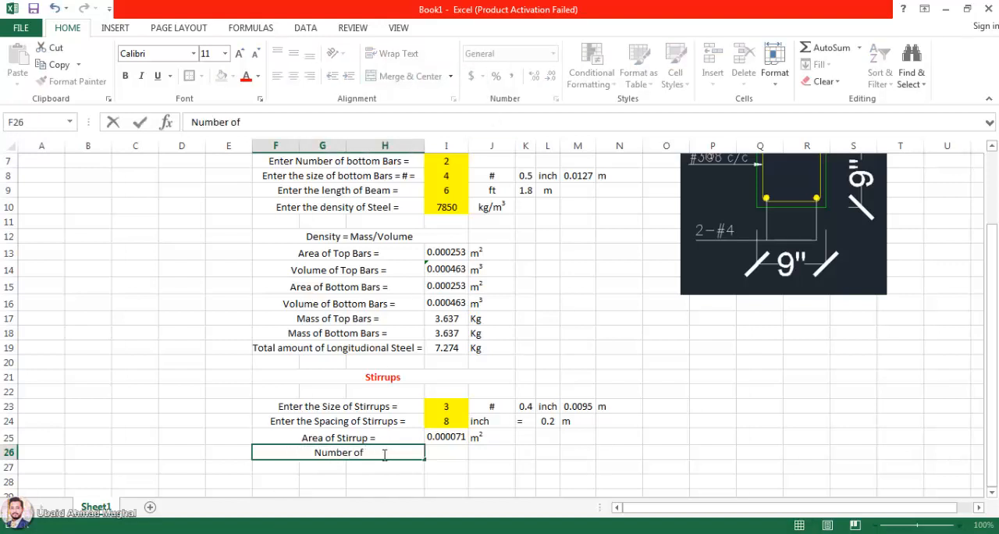
{"action": "type", "text": " Stirrups ="}
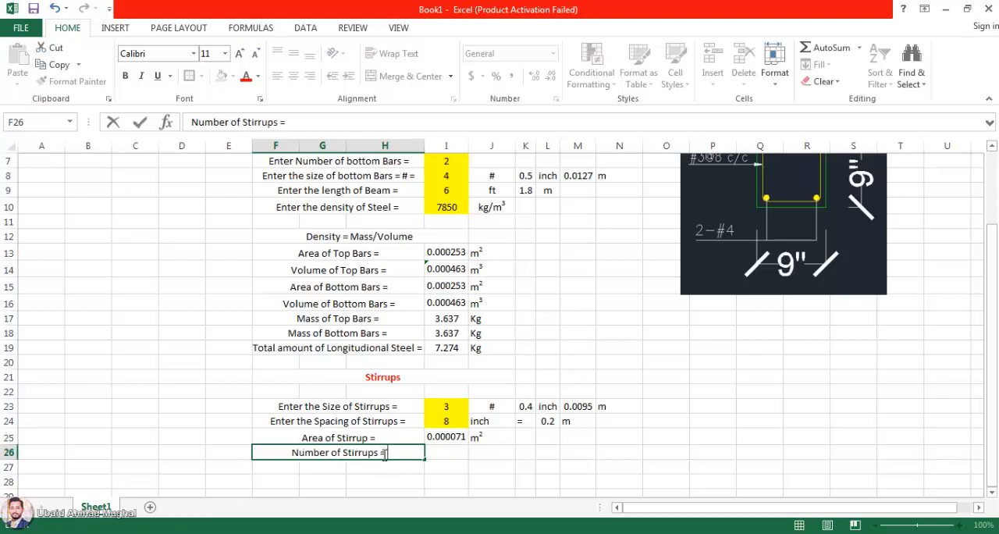
{"action": "key", "text": "Return"}
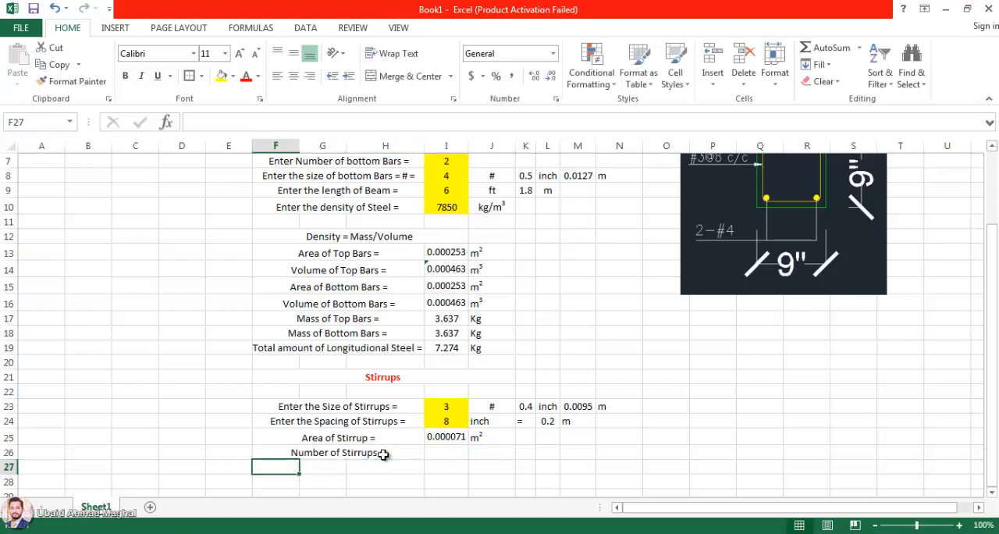
Step: Enter the formula =I9*12 in I26 to convert the beam length to inches
{"action": "left_click", "coordinate": [451, 453]}
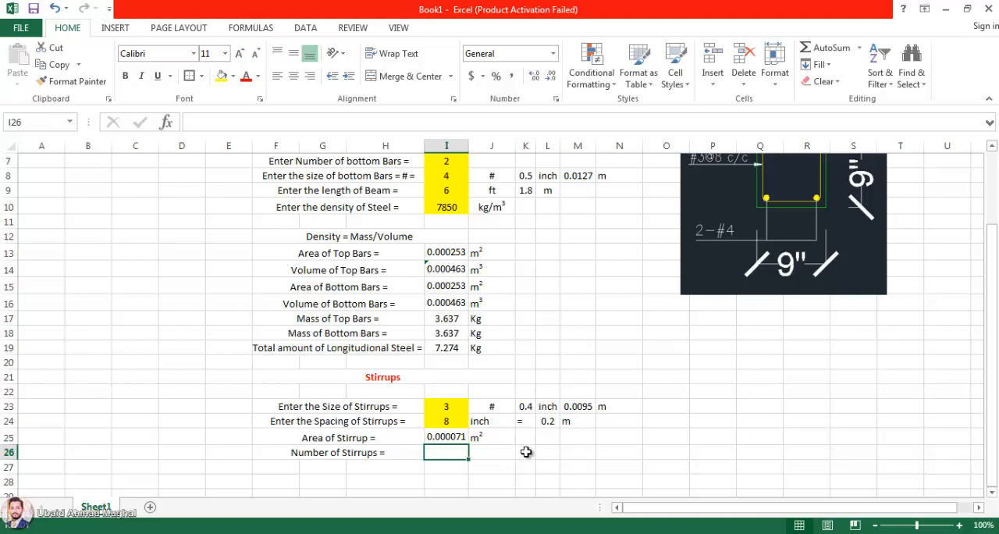
{"action": "double_click", "coordinate": [457, 452]}
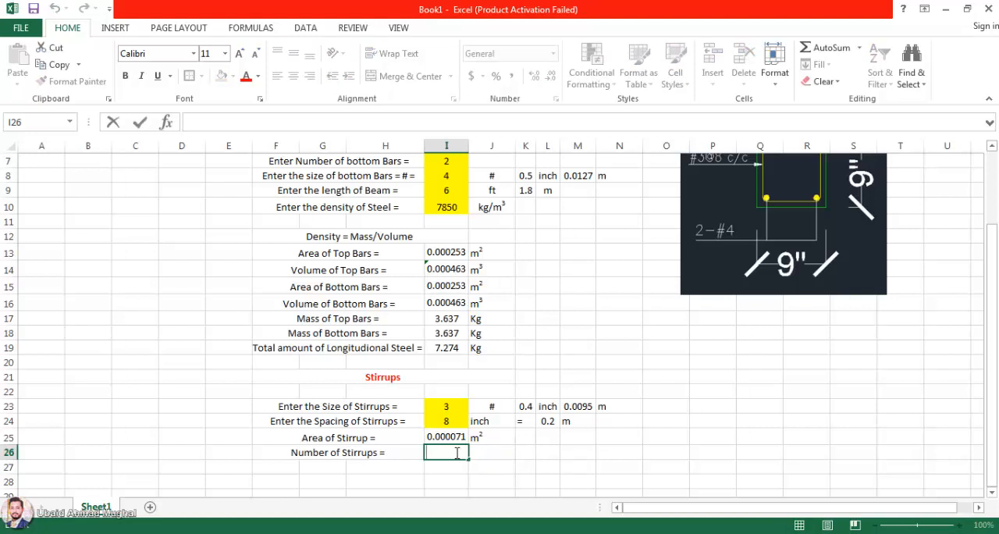
{"action": "type", "text": "="}
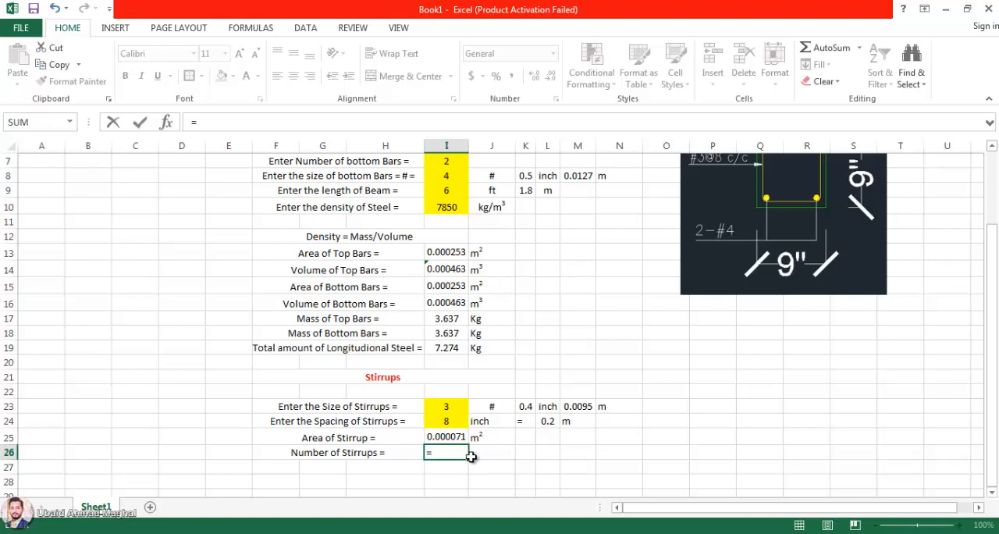
{"action": "left_click", "coordinate": [447, 191]}
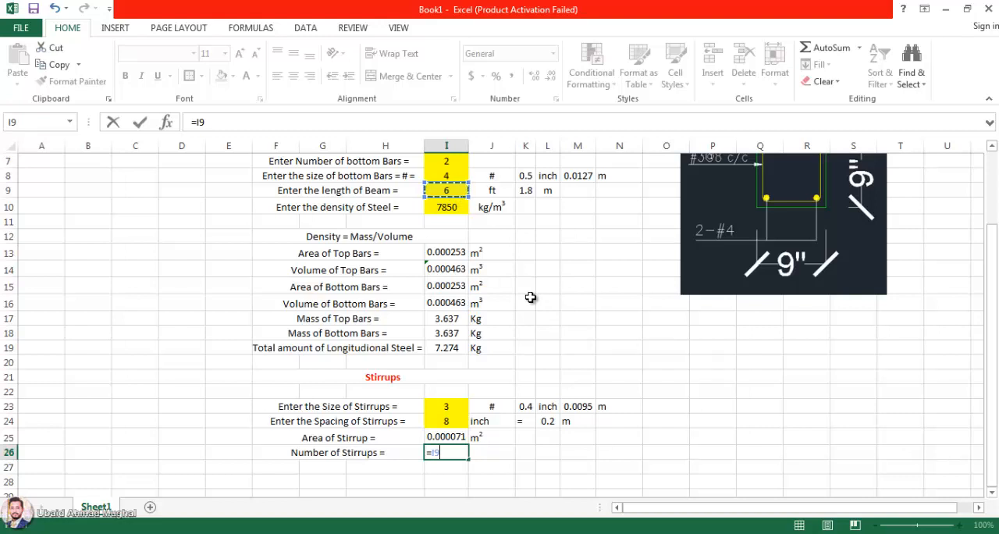
{"action": "type", "text": "*"}
{"action": "key", "text": "Return"}
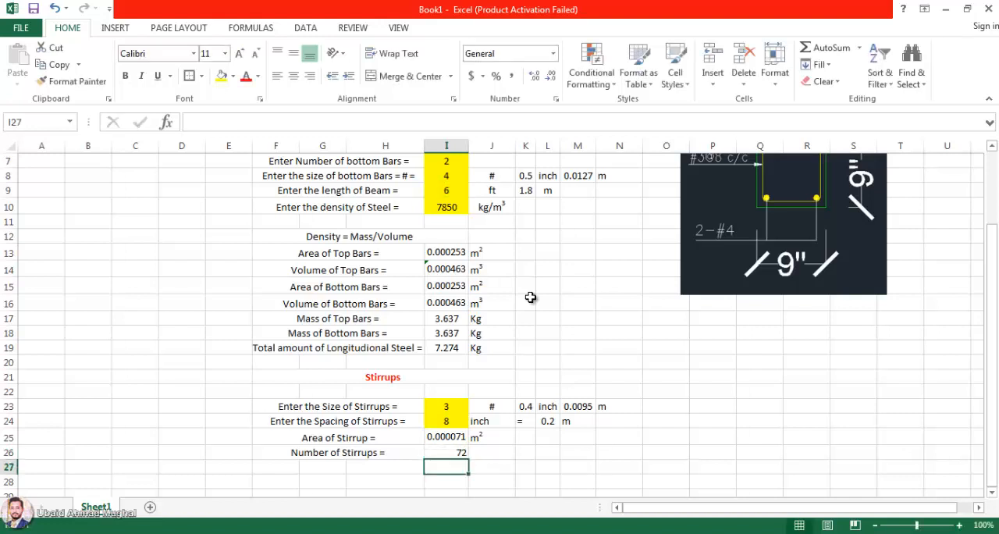
Step: Centre the number-of-stirrups value in I26 horizontally and vertically
{"action": "left_click", "coordinate": [460, 451]}
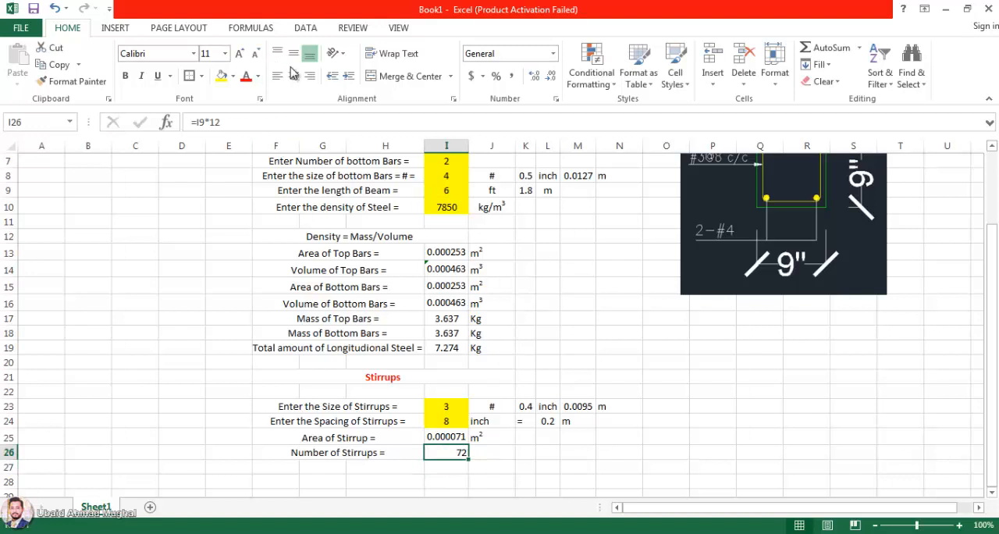
{"action": "left_click", "coordinate": [293, 75]}
{"action": "left_click", "coordinate": [294, 53]}
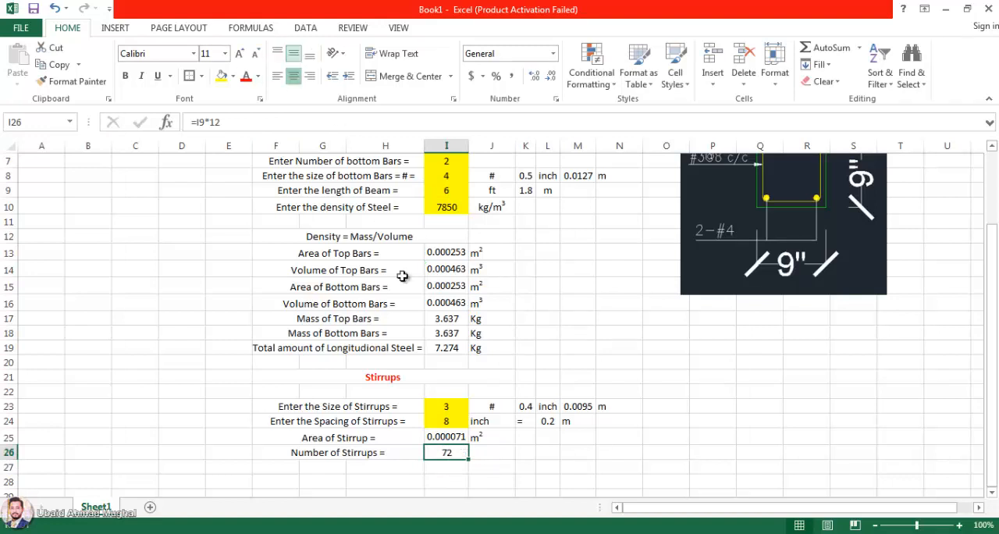
Step: Replace the number-of-stirrups formula in I26 with =K9/L24, dividing the beam length in metres by the stirrup spacing
{"action": "double_click", "coordinate": [461, 453]}
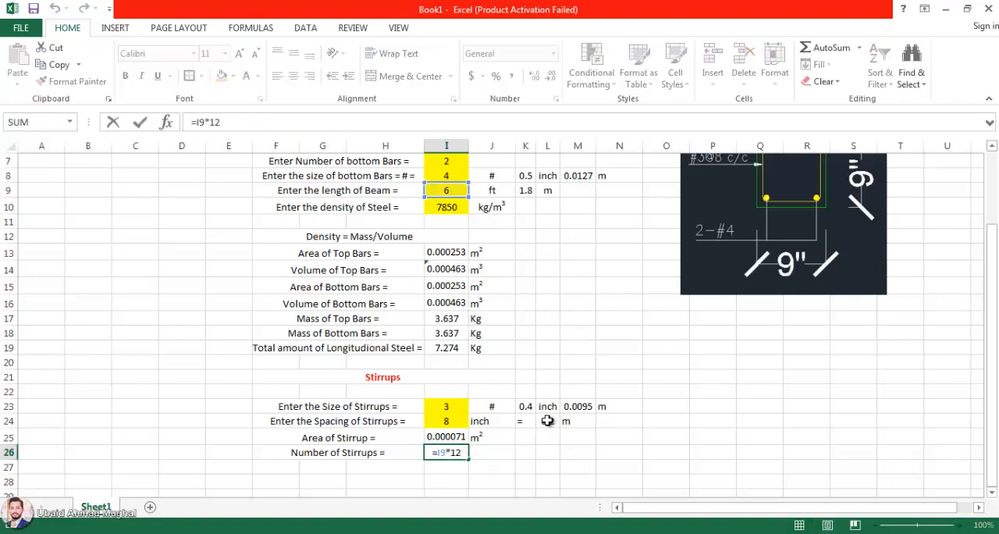
{"action": "key", "text": "Escape"}
{"action": "double_click", "coordinate": [441, 453]}
{"action": "key", "text": "Escape"}
{"action": "double_click", "coordinate": [454, 453]}
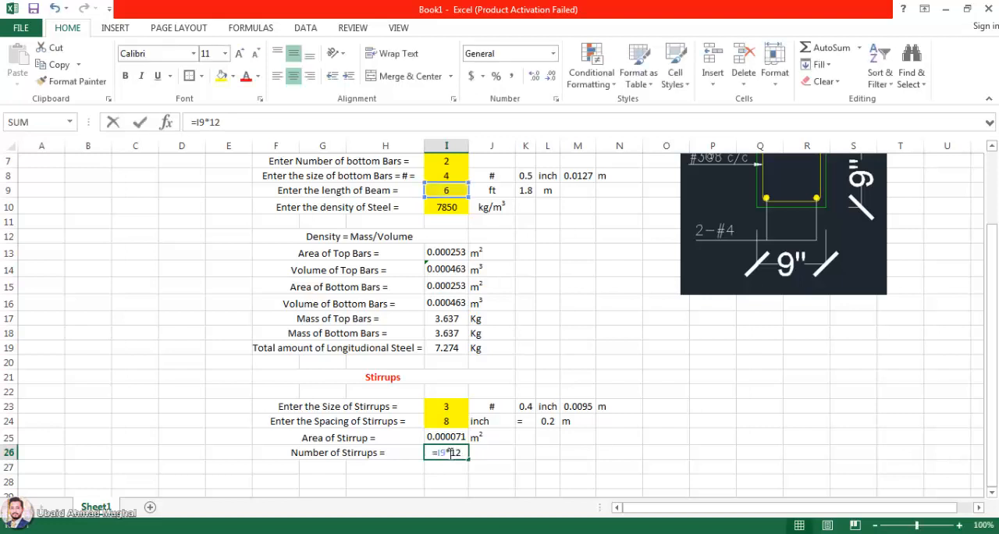
{"action": "mouse_move", "coordinate": [451, 453]}
{"action": "left_mouse_down"}
{"action": "mouse_move", "coordinate": [429, 453]}
{"action": "mouse_move", "coordinate": [465, 453]}
{"action": "left_mouse_up"}
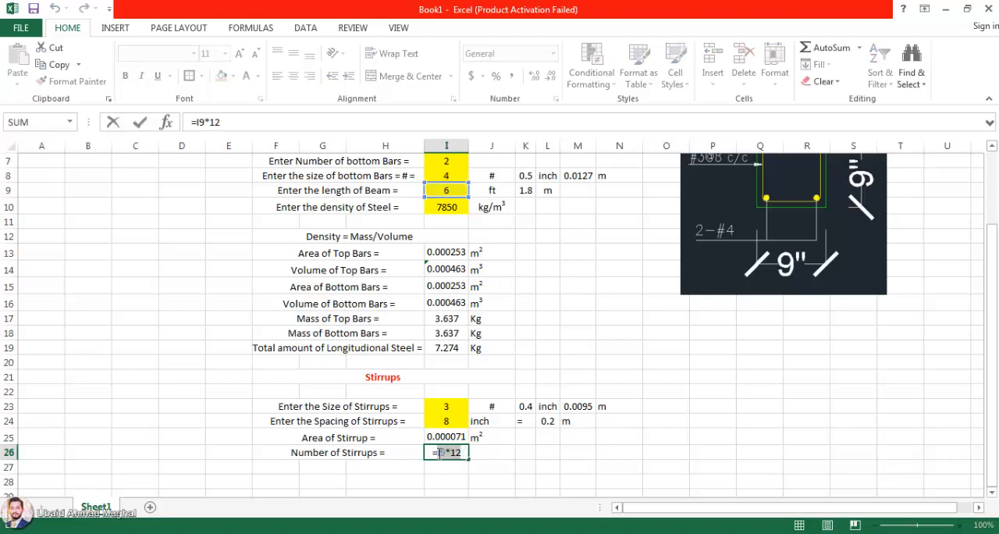
{"action": "key", "text": "BackSpace"}
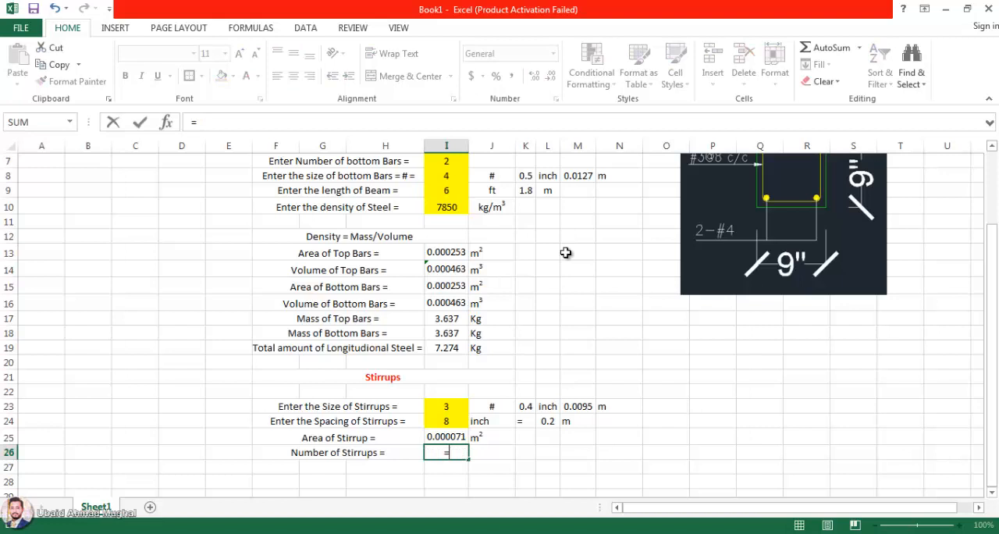
{"action": "left_click", "coordinate": [526, 190]}
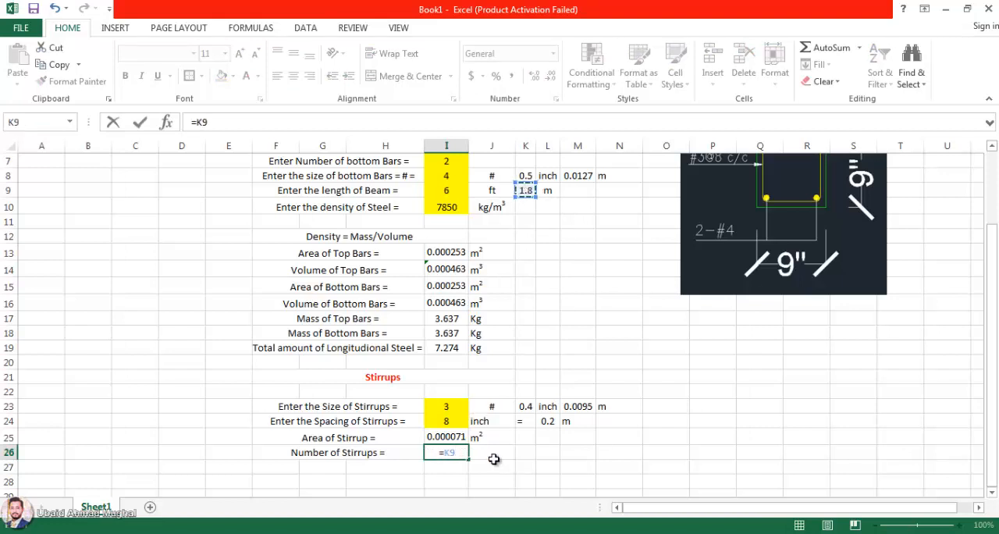
{"action": "type", "text": "/"}
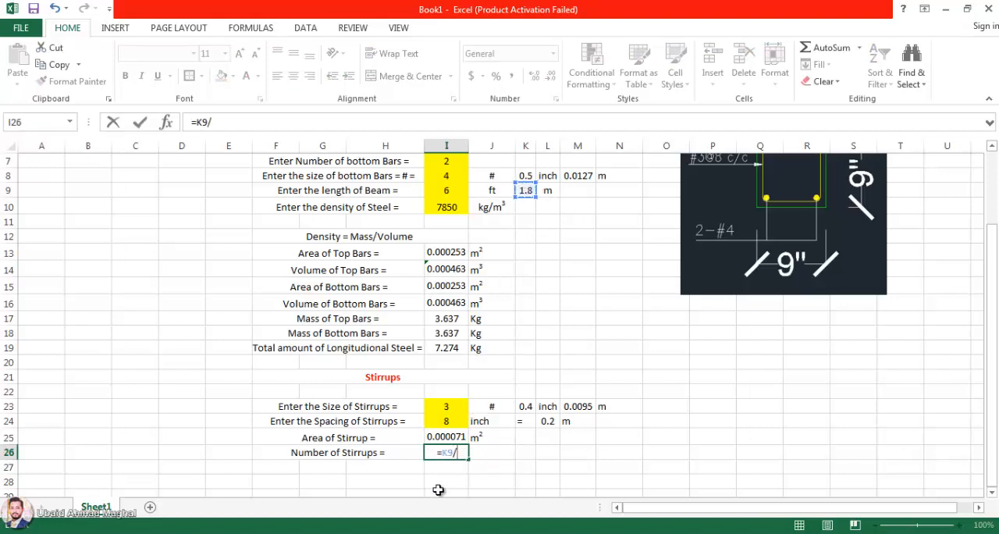
{"action": "left_click", "coordinate": [548, 421]}
{"action": "key", "text": "Return"}
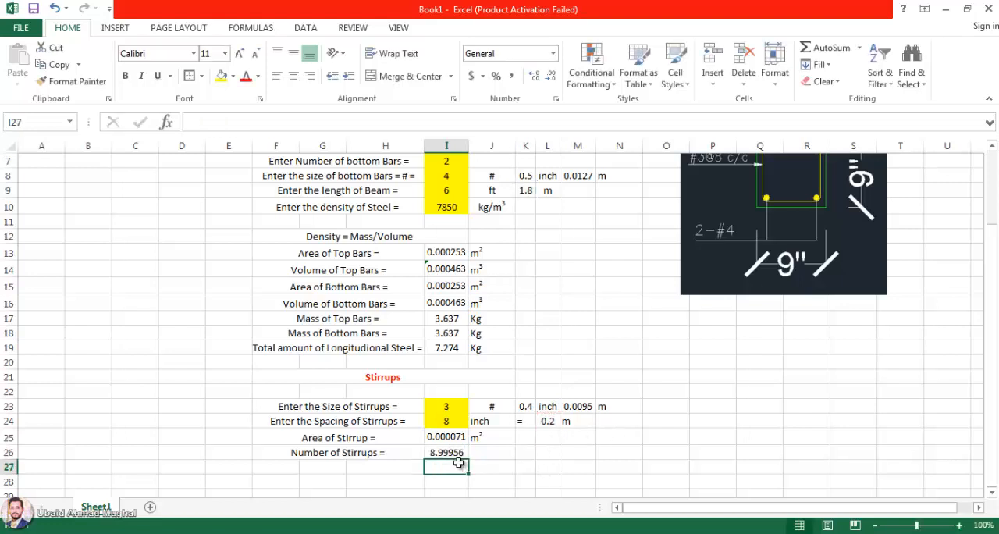
Step: Format the number of stirrups in I26 as a whole number with no decimal places
{"action": "left_click", "coordinate": [449, 453]}
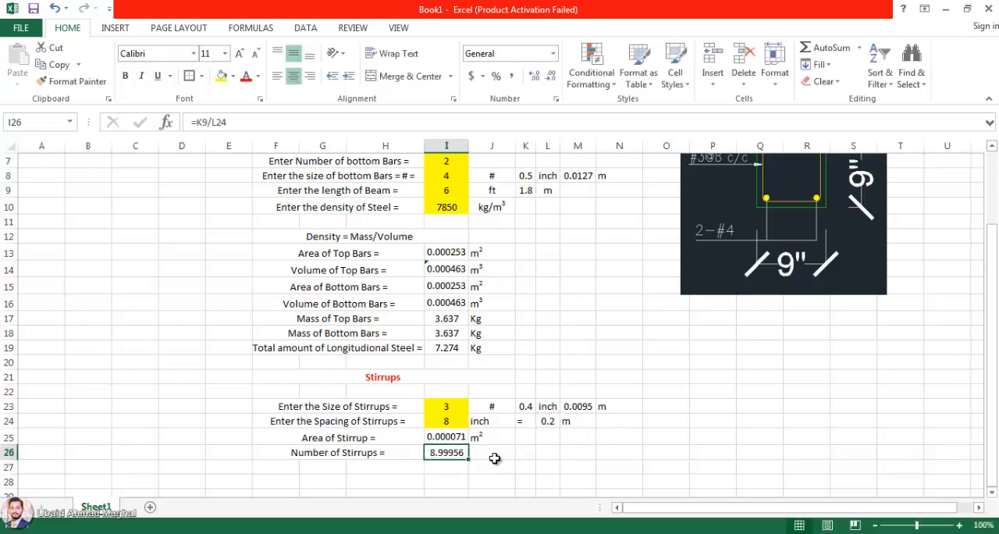
{"action": "left_click", "coordinate": [535, 77]}
{"action": "left_click", "coordinate": [535, 77]}
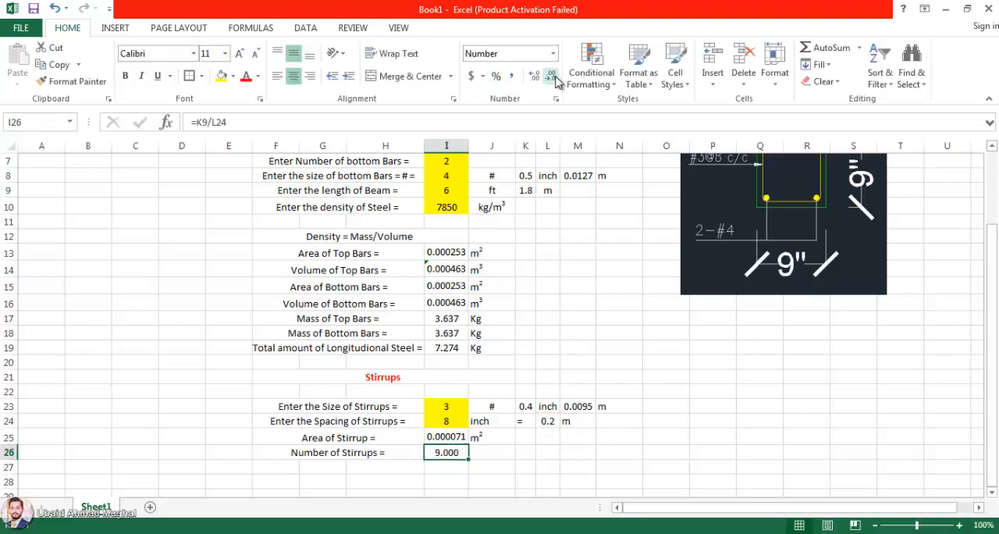
{"action": "left_click", "coordinate": [535, 78]}
{"action": "left_click", "coordinate": [550, 76]}
{"action": "left_click", "coordinate": [495, 459]}
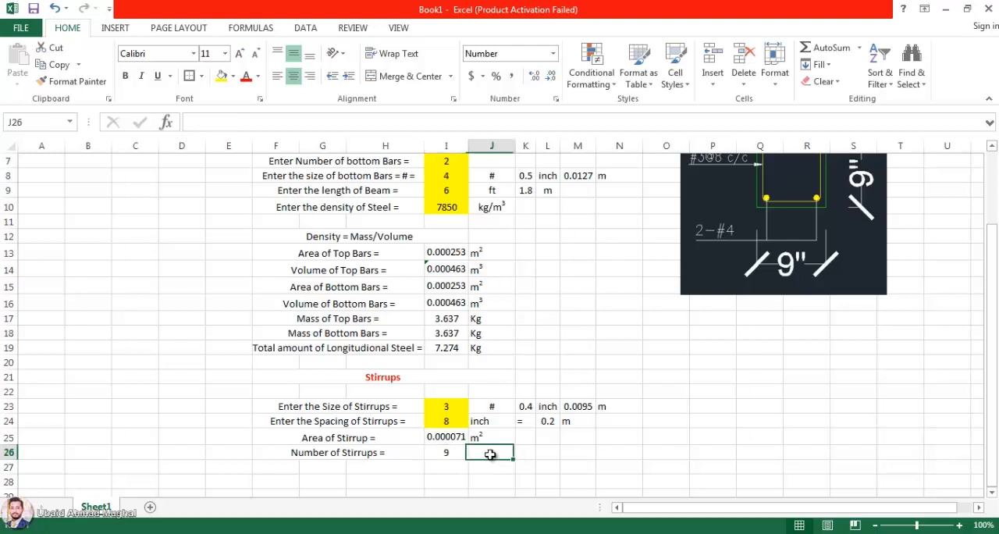
Step: Fill the merged "Number of Stirrups =" label cell down one row into F27:H27
{"action": "left_click", "coordinate": [350, 452]}
{"action": "left_click_drag", "start_coordinate": [429, 460], "coordinate": [384, 464]}
{"action": "key", "text": "F2"}
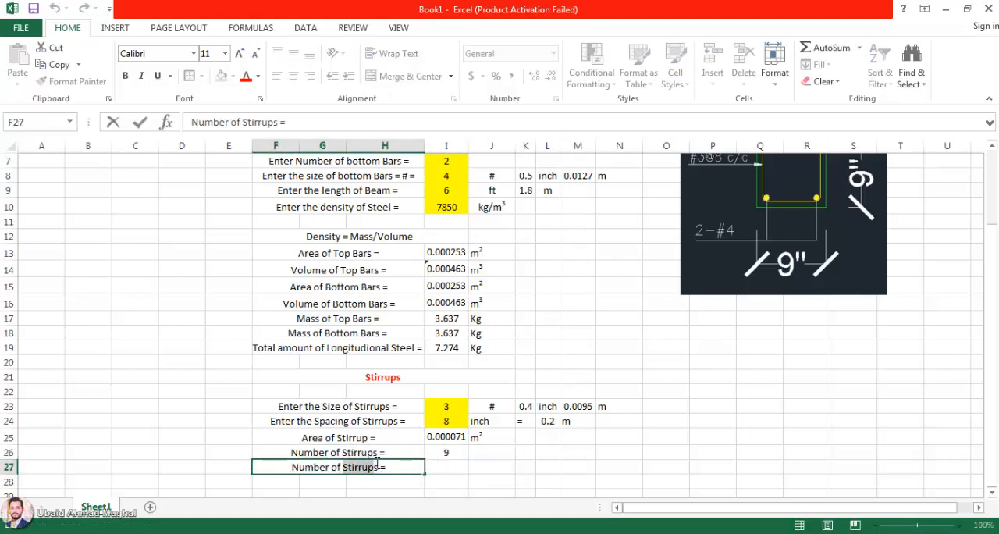
{"action": "key", "text": "Escape"}
Step: Add 1 to the number-of-stirrups formula in I26 so it reads =K9/L24 +1
{"action": "double_click", "coordinate": [441, 452]}
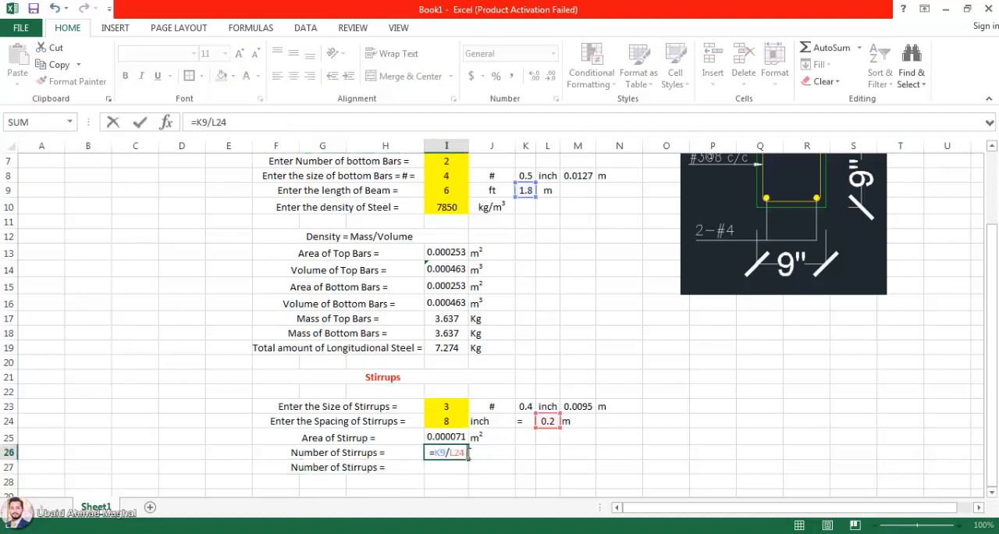
{"action": "type", "text": "+1"}
{"action": "key", "text": "Return"}
Step: Clear the duplicated "Number of Stirrups =" text from the merged cell F27
{"action": "left_click", "coordinate": [378, 466]}
{"action": "key", "text": "Delete"}
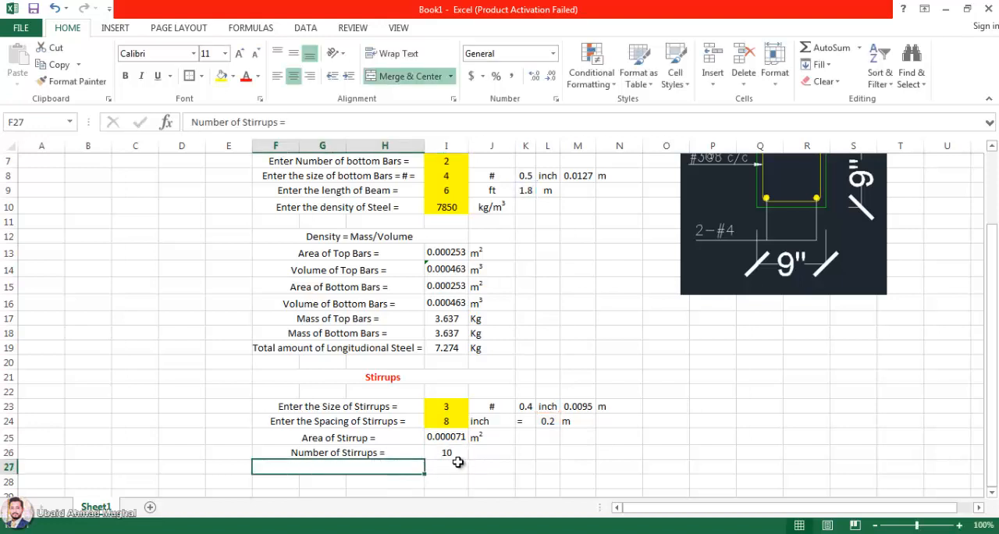
{"action": "left_click", "coordinate": [429, 467]}
{"action": "left_click", "coordinate": [451, 451]}
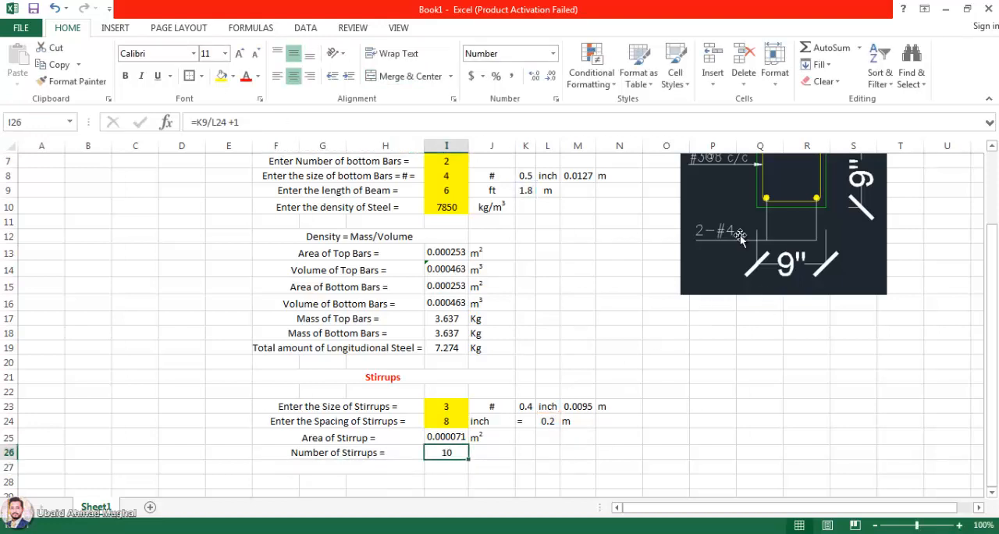
Step: Move the beam cross-section picture down and closer to the calculations, across columns N to S beside rows 9 to 21
{"action": "left_click_drag", "start_coordinate": [755, 220], "coordinate": [717, 287]}
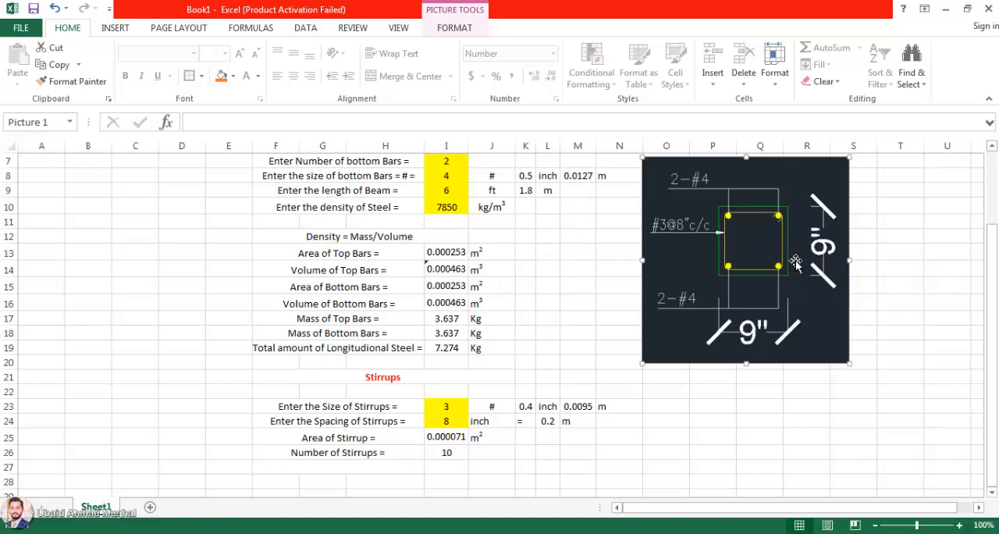
{"action": "left_click_drag", "start_coordinate": [759, 264], "coordinate": [744, 293]}
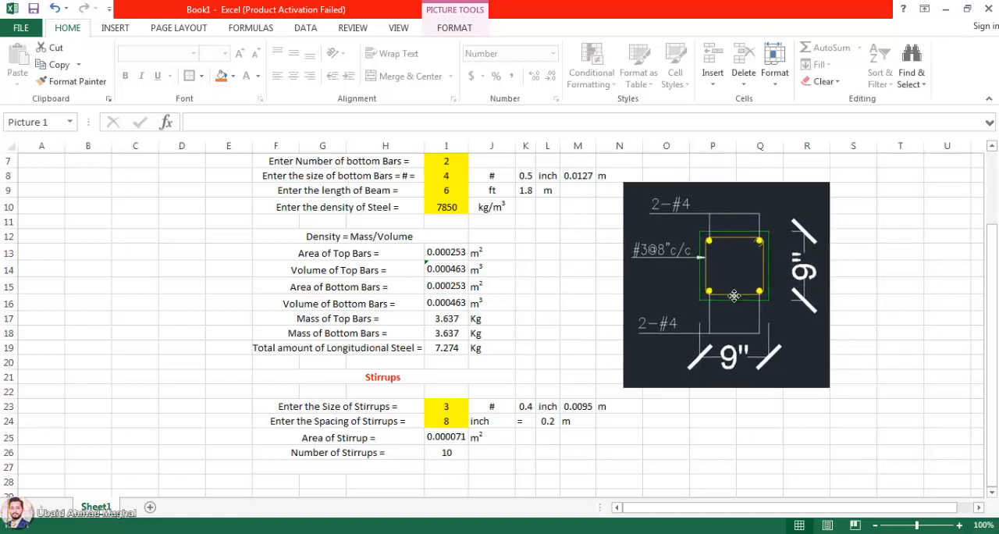
{"action": "left_click", "coordinate": [586, 457]}
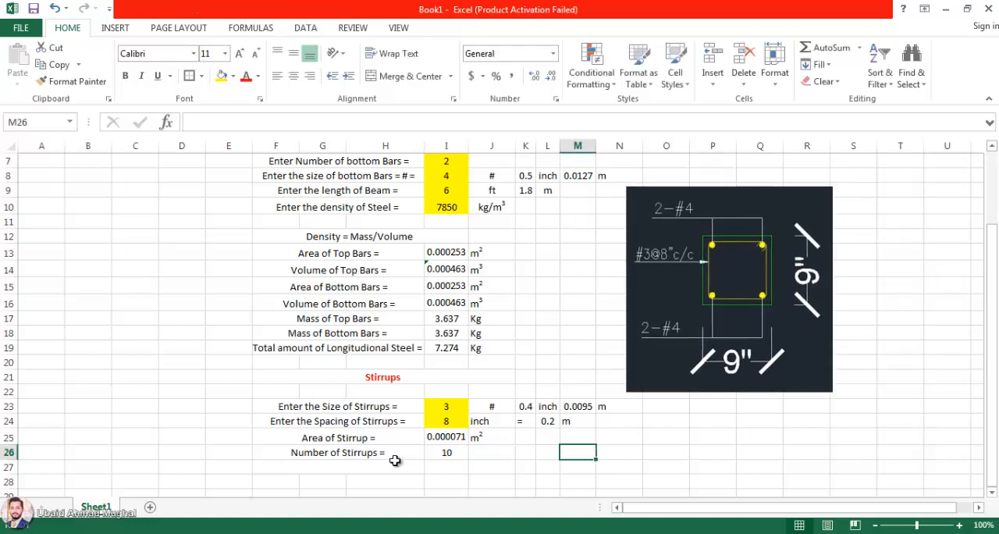
{"action": "left_click", "coordinate": [449, 452]}
{"action": "left_click", "coordinate": [649, 452]}
{"action": "left_click", "coordinate": [454, 452]}
{"action": "left_click", "coordinate": [582, 443]}
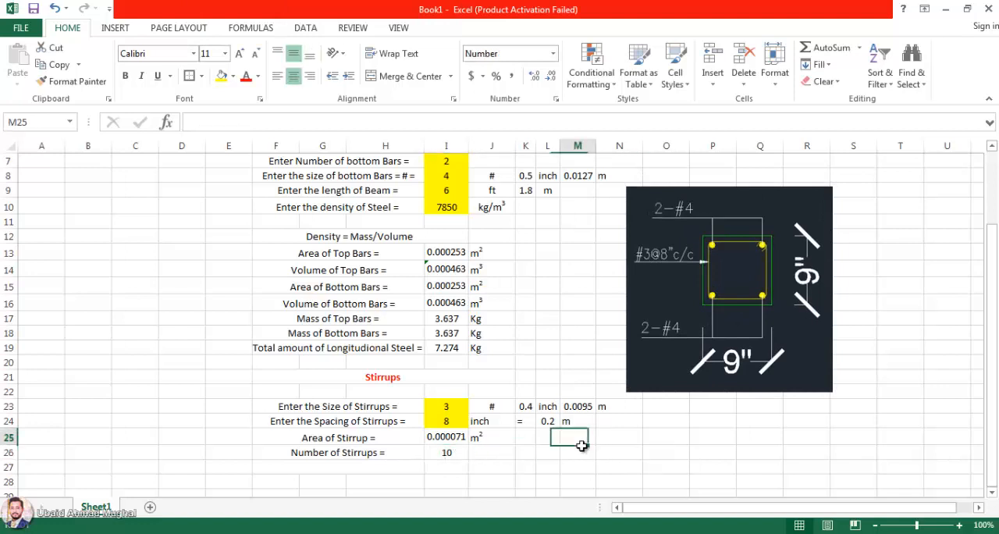
Step: Try a stirrup size of 4 in I23 and undo the change
{"action": "left_click", "coordinate": [451, 406]}
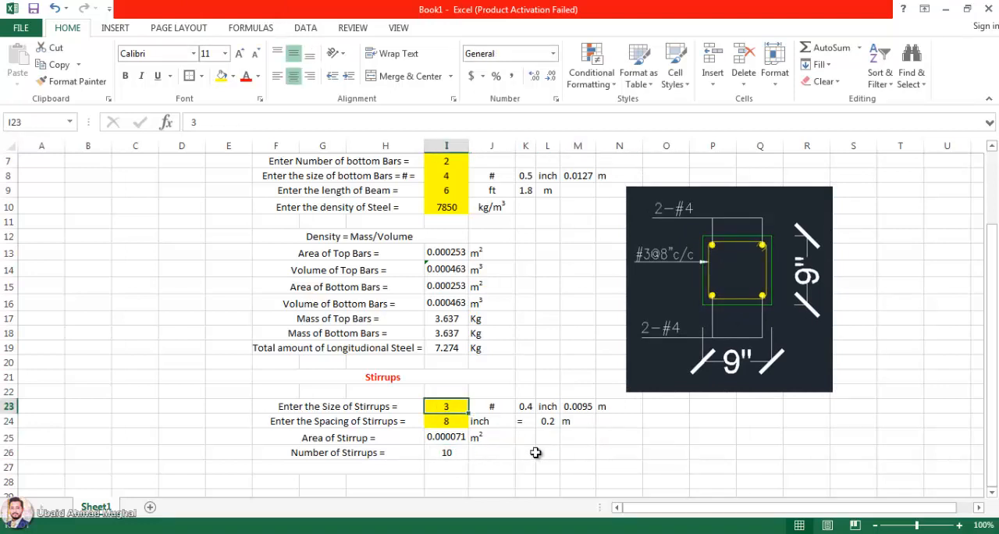
{"action": "type", "text": "4"}
{"action": "left_click", "coordinate": [602, 461]}
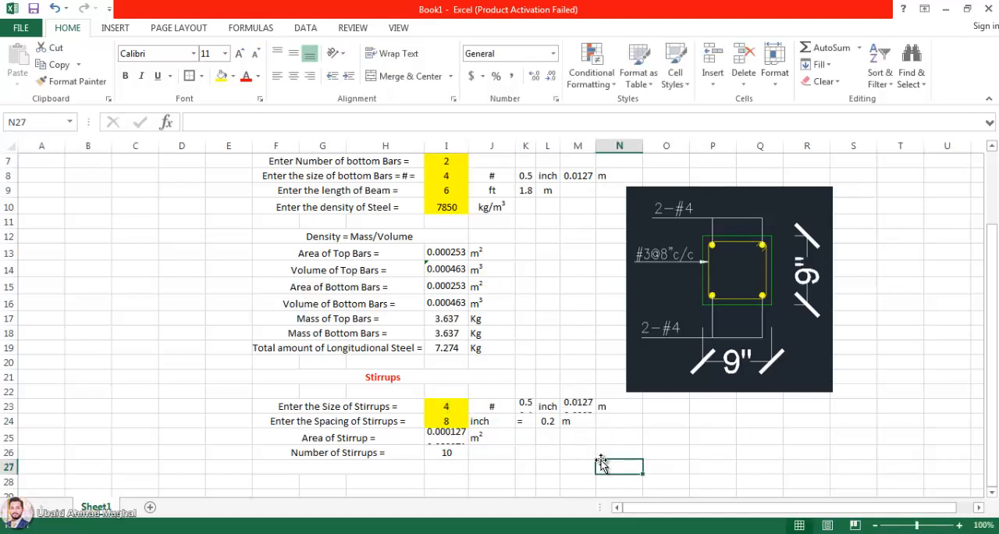
{"action": "key", "text": "ctrl+z"}
{"action": "left_click", "coordinate": [548, 452]}
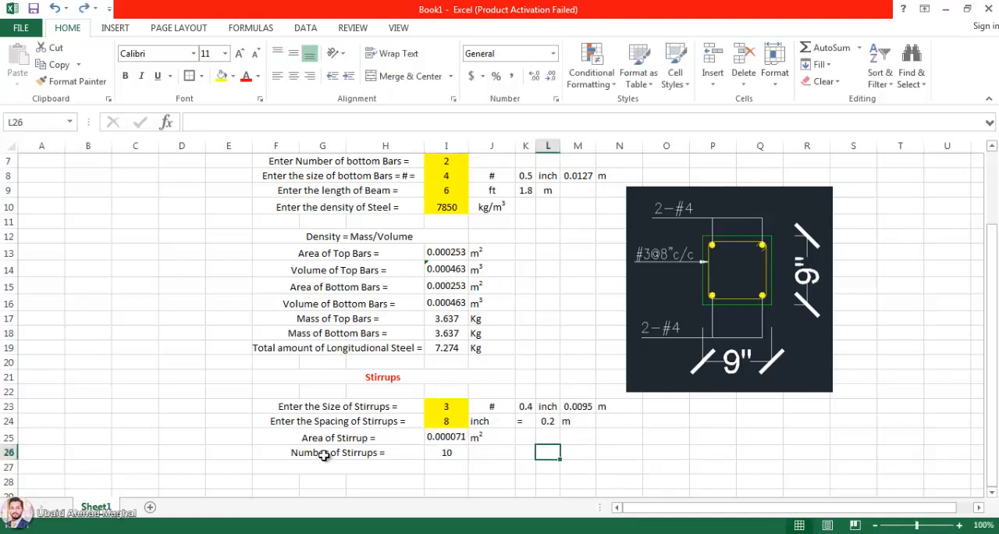
Step: Enter the label "Volume of Stirrups =" in the merged cell F27
{"action": "left_click", "coordinate": [365, 463]}
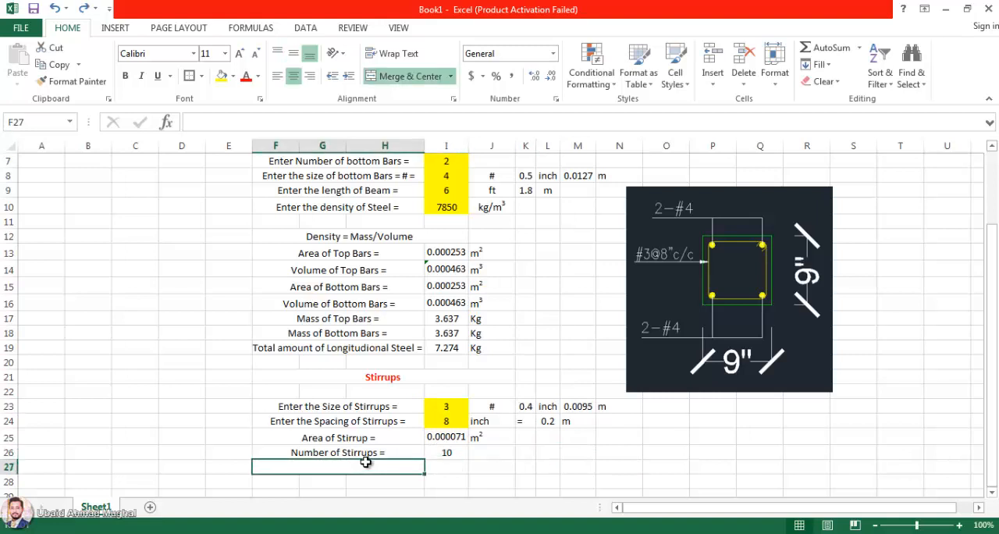
{"action": "type", "text": "Volume of "}
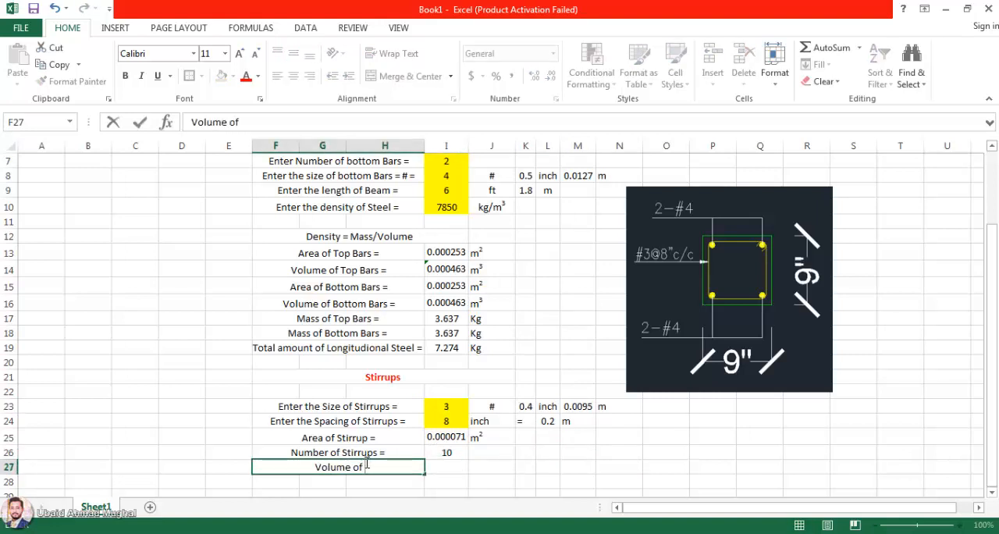
{"action": "type", "text": "Stirrups"}
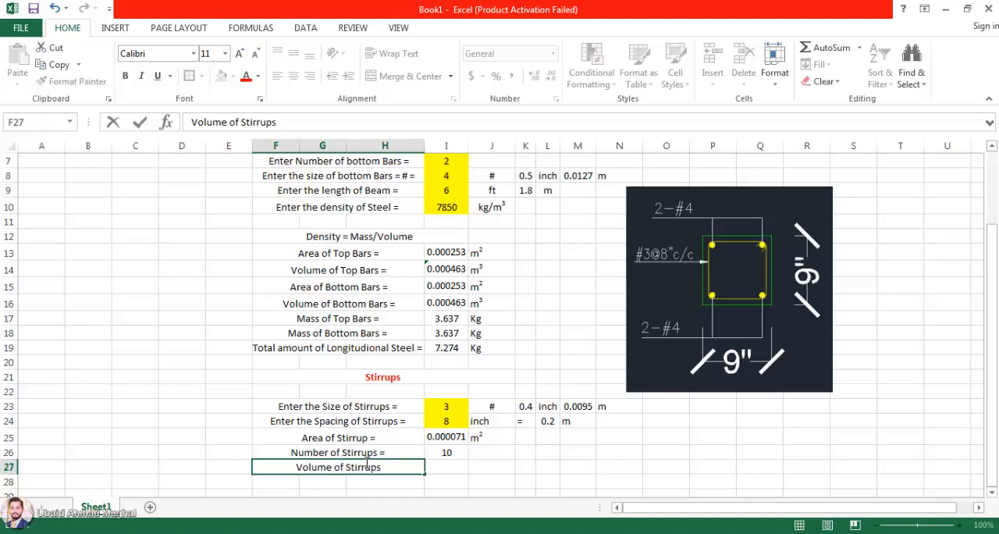
{"action": "type", "text": " ="}
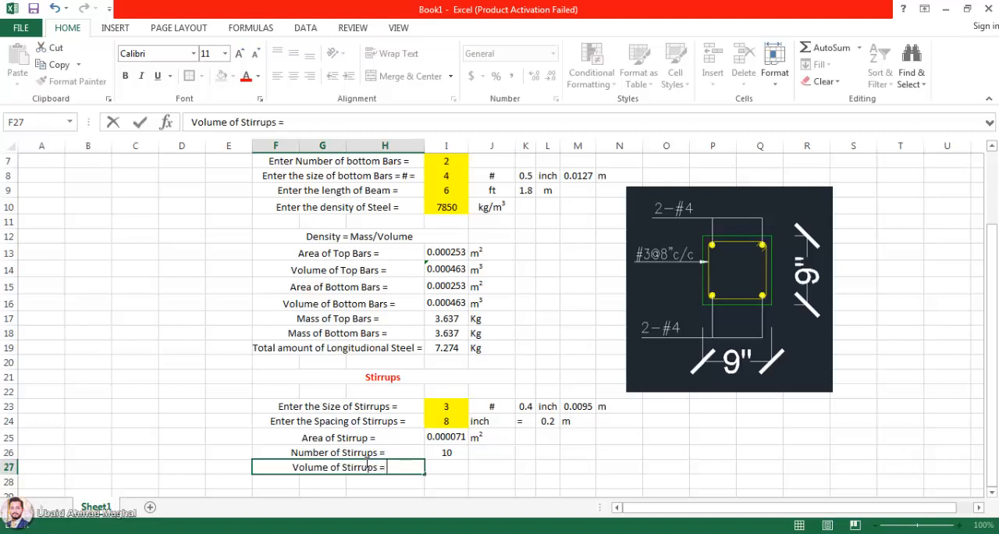
{"action": "key", "text": "Return"}
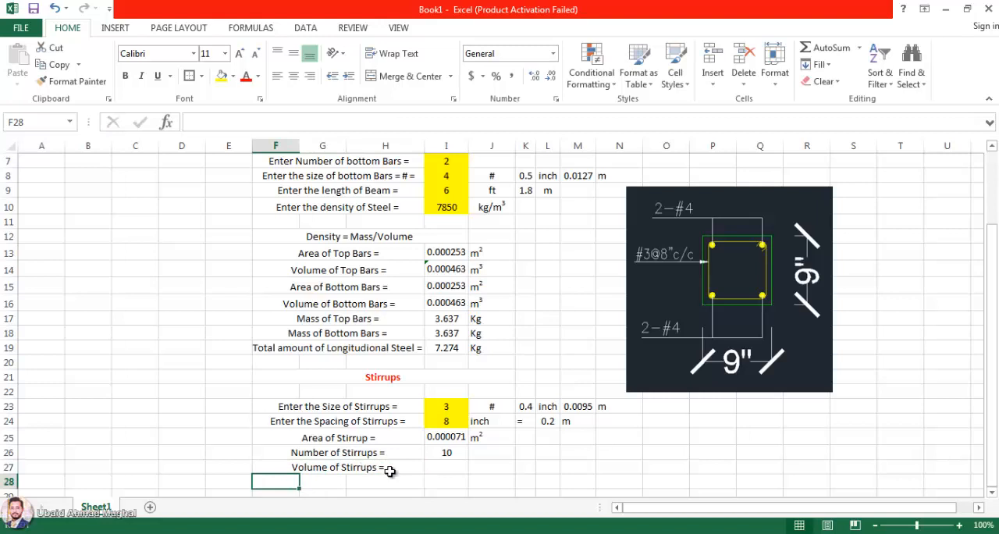
{"action": "left_click", "coordinate": [388, 468]}
{"action": "left_click", "coordinate": [457, 465]}
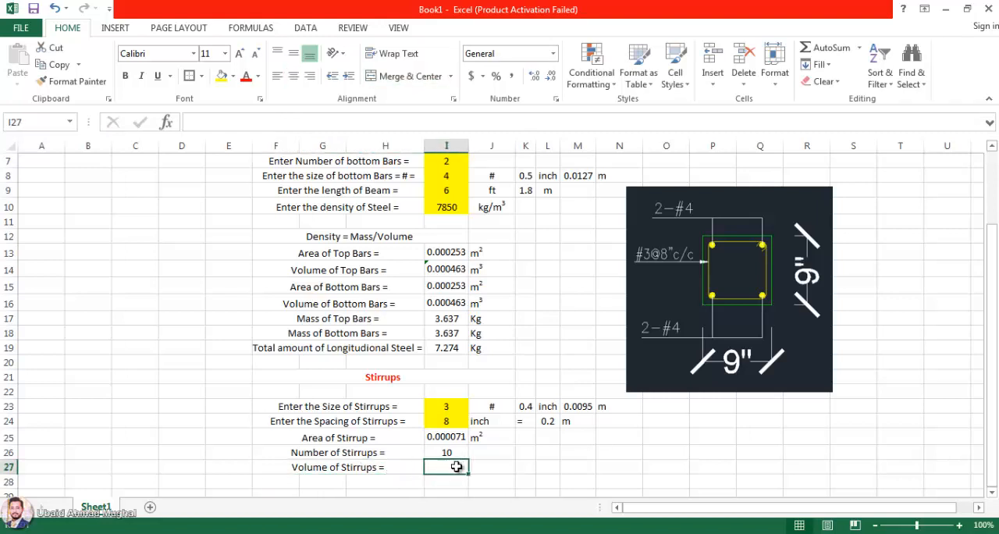
{"action": "double_click", "coordinate": [457, 466]}
{"action": "type", "text": "="}
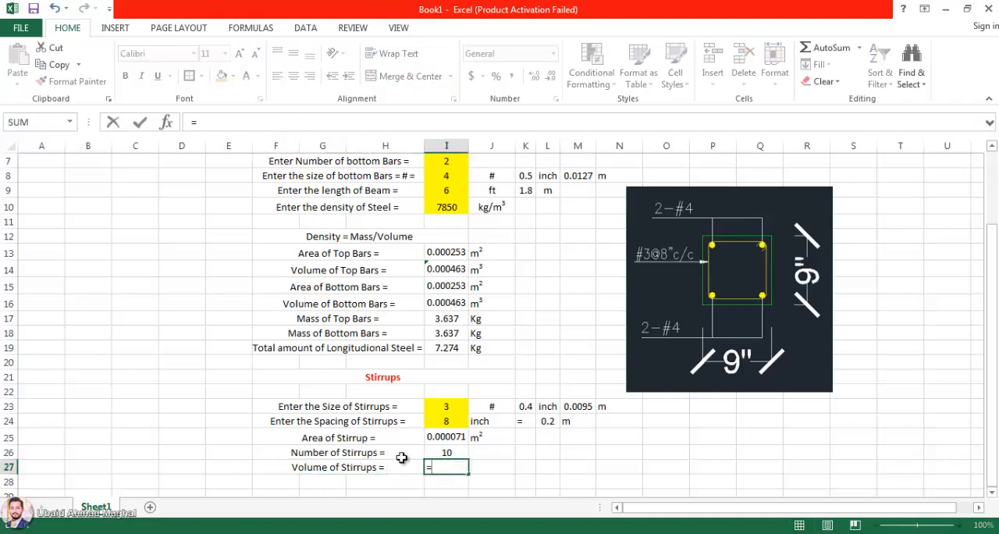
{"action": "left_click", "coordinate": [446, 437]}
{"action": "type", "text": "*"}
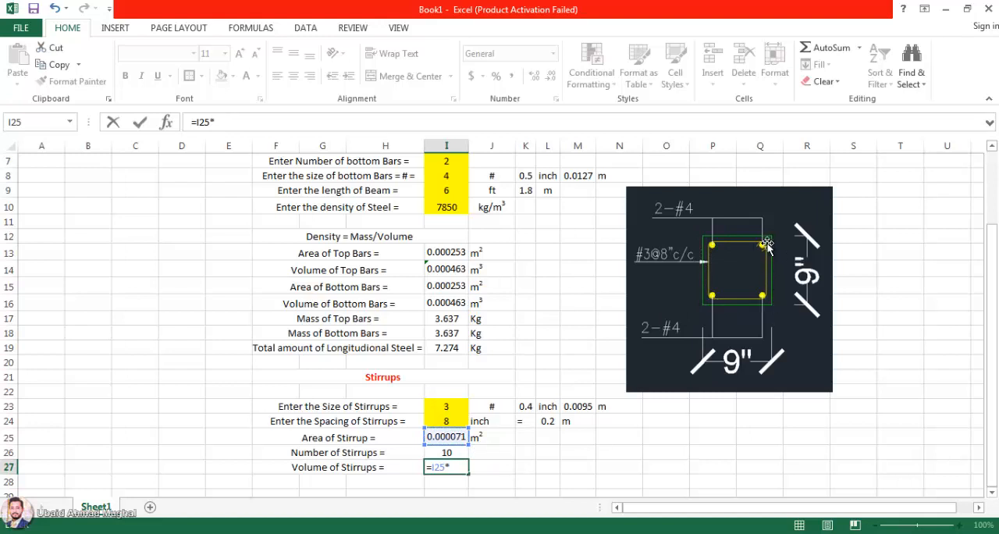
{"action": "key", "text": "Escape"}
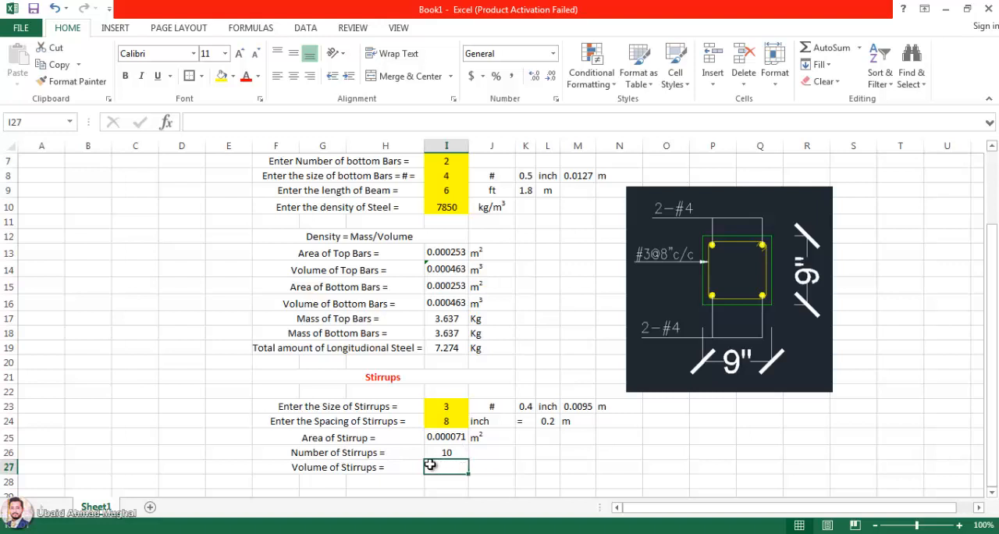
Step: Replace the label in the merged cell F27 with "Enter the Length of Stirrup ="
{"action": "left_click", "coordinate": [340, 467]}
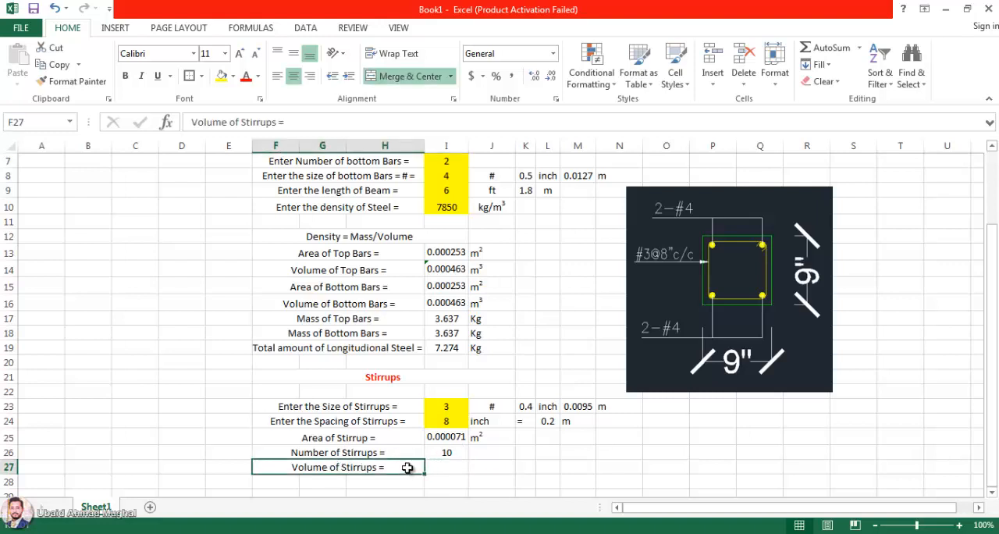
{"action": "type", "text": "In"}
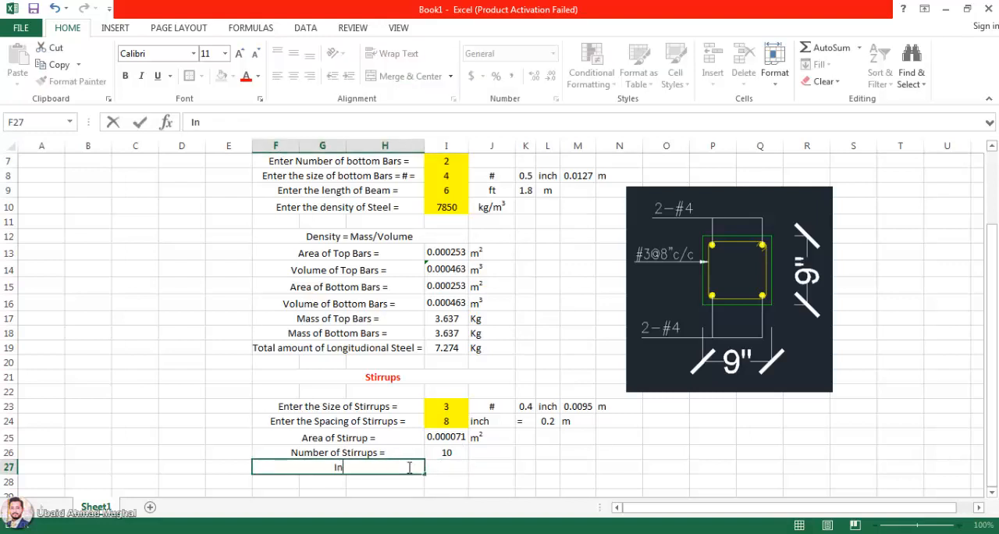
{"action": "type", "text": "put the"}
{"action": "key", "text": "BackSpace"}
{"action": "key", "text": "BackSpace"}
{"action": "key", "text": "BackSpace"}
{"action": "key", "text": "BackSpace"}
{"action": "key", "text": "BackSpace"}
{"action": "type", "text": "Enter the "}
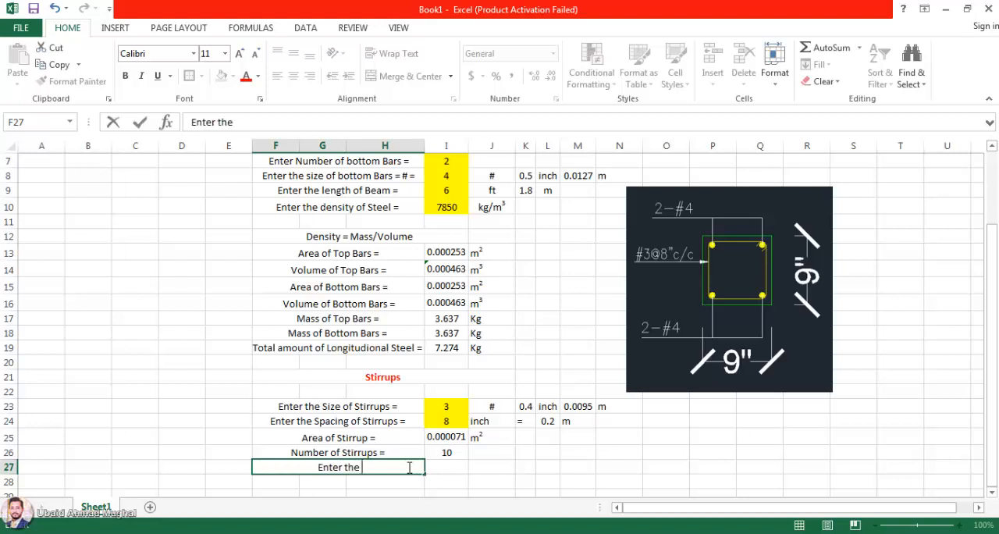
{"action": "type", "text": "Length of"}
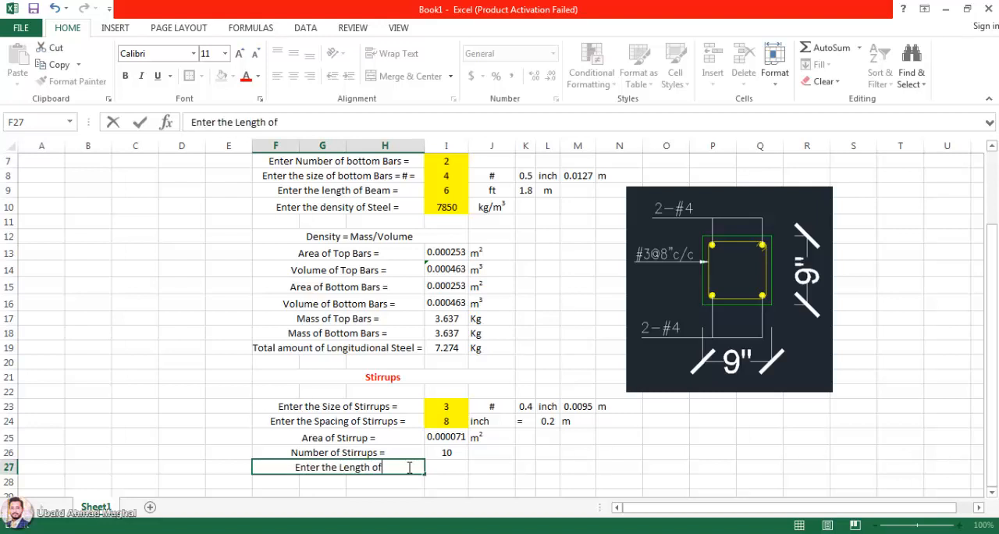
{"action": "type", "text": " Sturrup"}
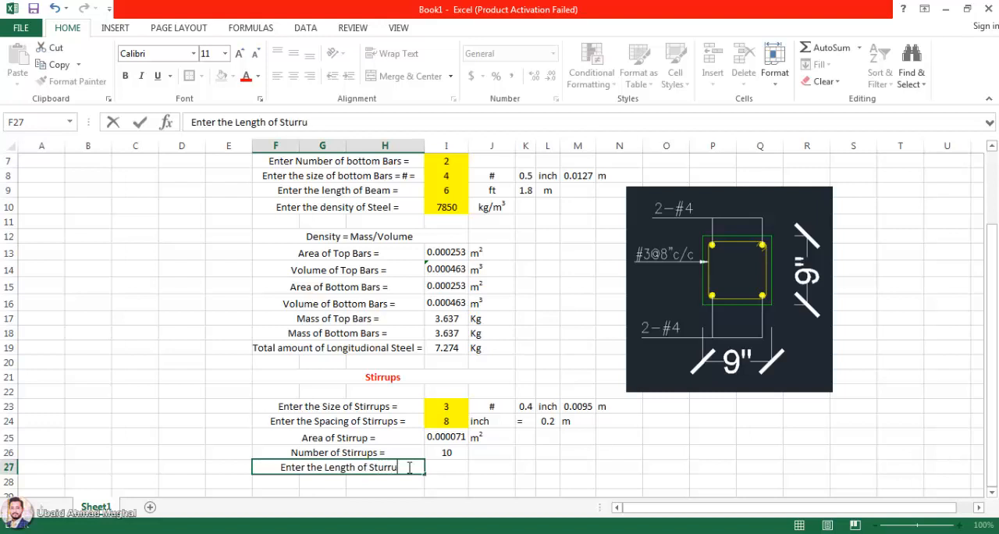
{"action": "key", "text": "BackSpace"}
{"action": "key", "text": "BackSpace"}
{"action": "key", "text": "BackSpace"}
{"action": "key", "text": "BackSpace"}
{"action": "key", "text": "BackSpace"}
{"action": "type", "text": "ir"}
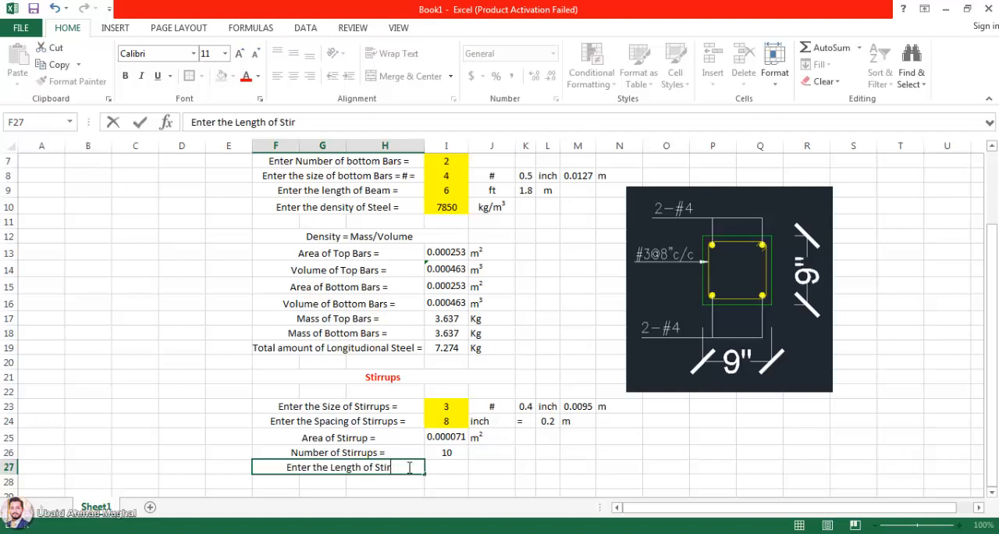
{"action": "type", "text": "rup ="}
{"action": "key", "text": "Return"}
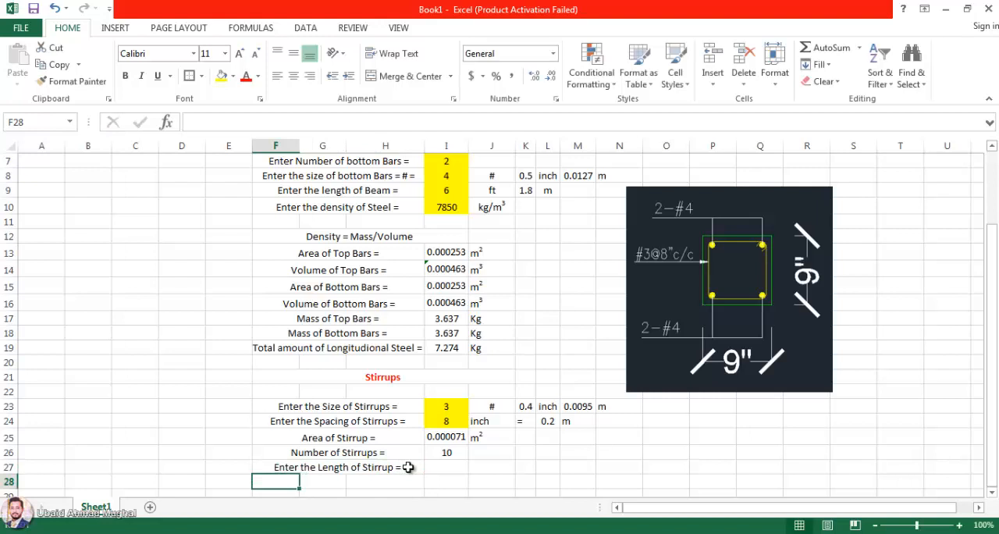
Step: Enter a stirrup length of 38 in I27 with the unit "inch" in J27
{"action": "left_click", "coordinate": [449, 466]}
{"action": "scroll", "coordinate": [455, 461], "scroll_direction": "down", "scroll_amount": 1}
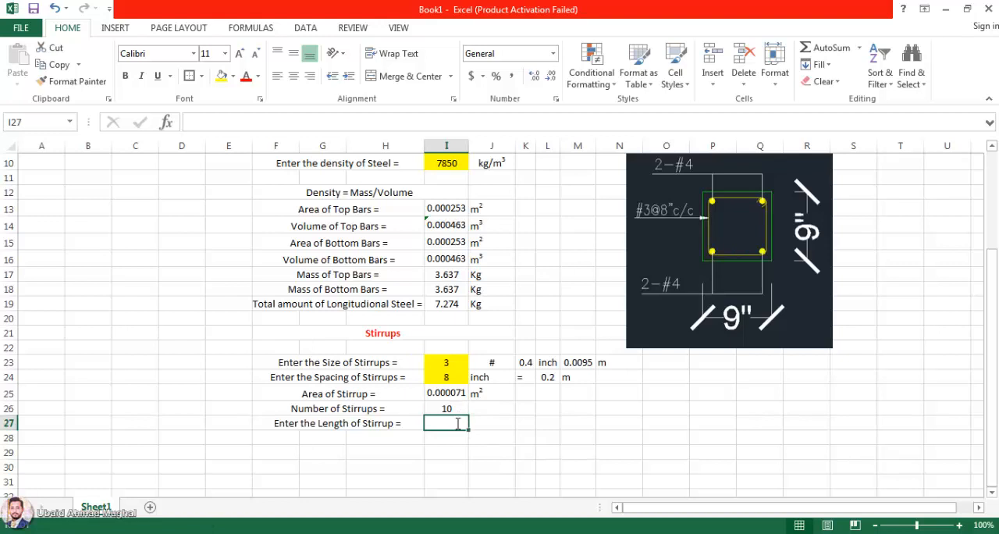
{"action": "type", "text": "38"}
{"action": "left_click", "coordinate": [493, 421]}
{"action": "left_click", "coordinate": [464, 422]}
{"action": "left_click", "coordinate": [491, 423]}
{"action": "type", "text": "inch"}
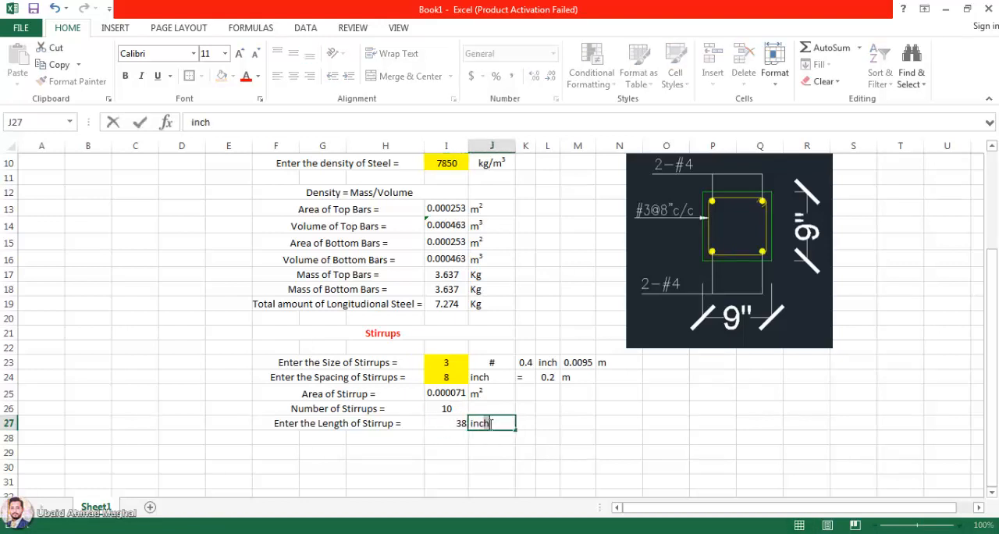
{"action": "key", "text": "Return"}
Step: Copy the metre conversion cells K24:M24 into K27:M27 for the stirrup length
{"action": "left_click", "coordinate": [526, 426]}
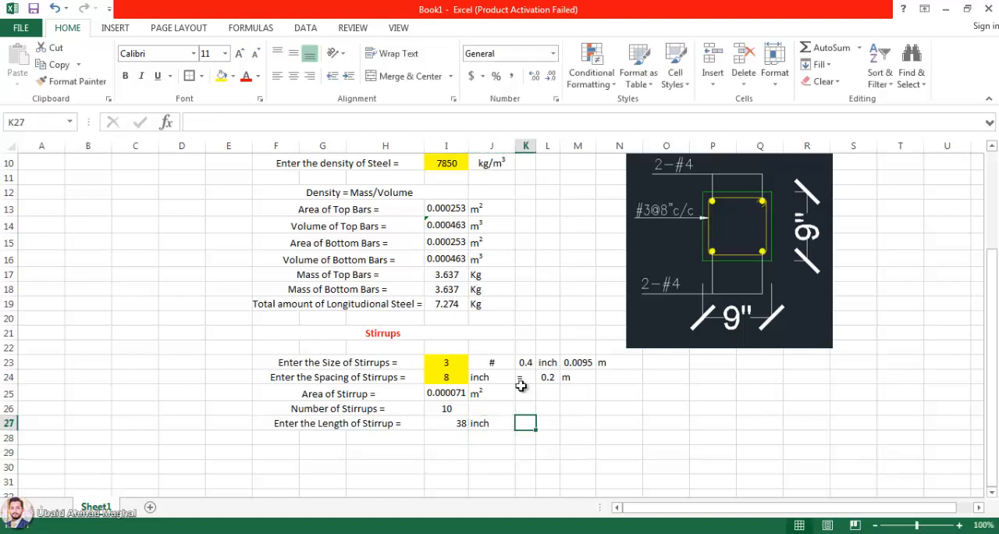
{"action": "left_click_drag", "start_coordinate": [520, 382], "coordinate": [581, 379]}
{"action": "key", "text": "ctrl+c"}
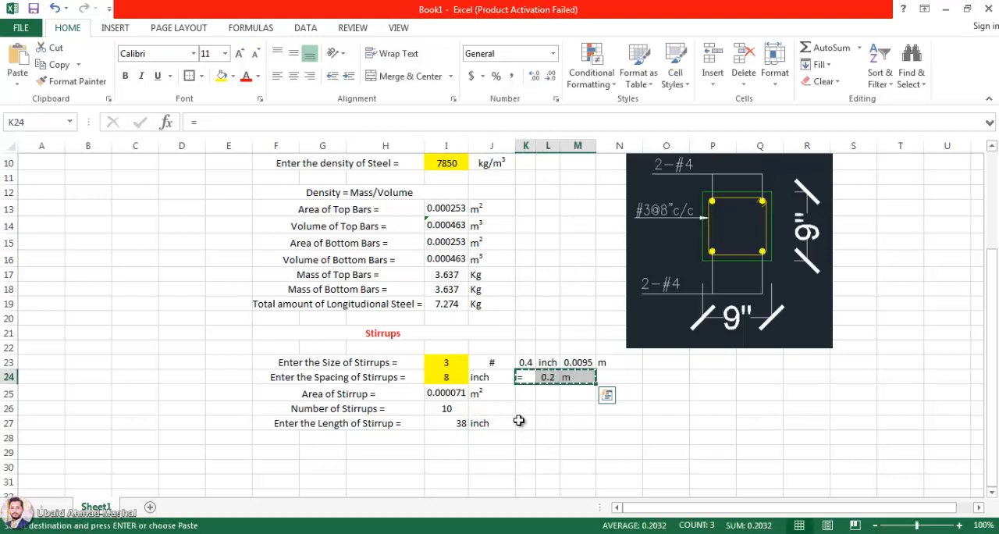
{"action": "left_click", "coordinate": [519, 422]}
{"action": "key", "text": "ctrl+v"}
{"action": "left_click", "coordinate": [507, 471]}
Step: Fill the stirrup length cell I27 with yellow and centre its value
{"action": "left_click", "coordinate": [433, 426]}
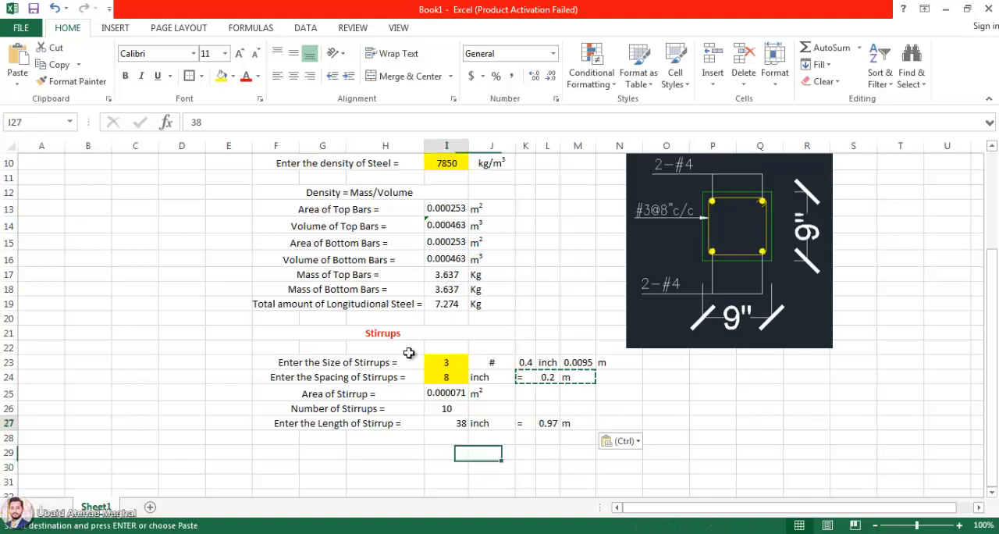
{"action": "left_click", "coordinate": [221, 75]}
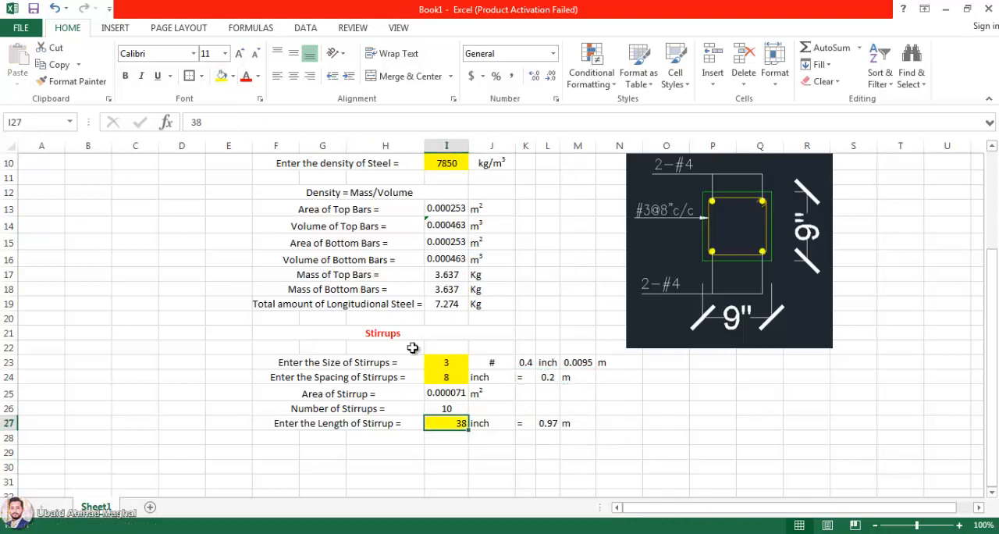
{"action": "left_click", "coordinate": [294, 75]}
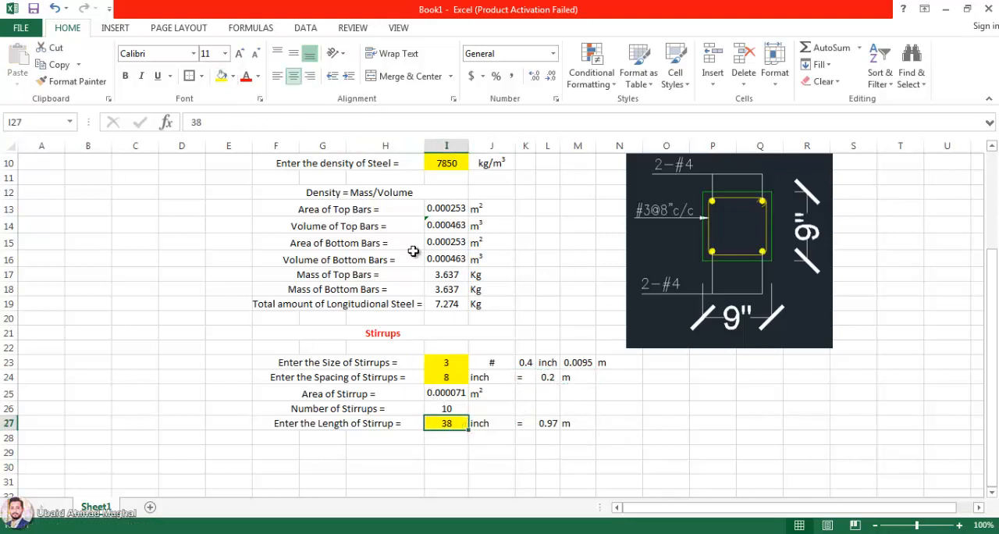
Step: Dismiss the Windows color scheme dialog without choosing an option and return to the stirrup length cell
{"action": "left_click", "coordinate": [759, 377]}
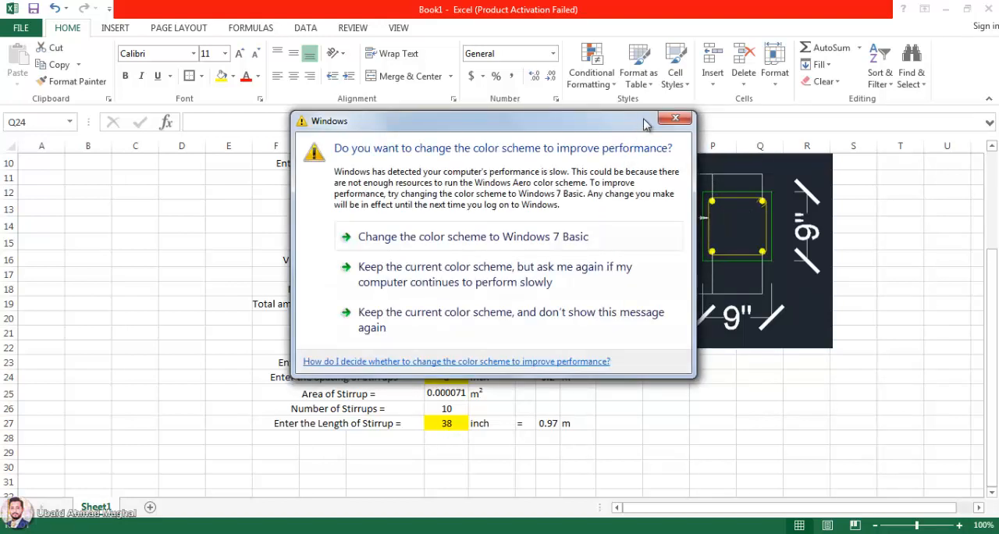
{"action": "left_click", "coordinate": [675, 119]}
{"action": "left_click", "coordinate": [446, 423]}
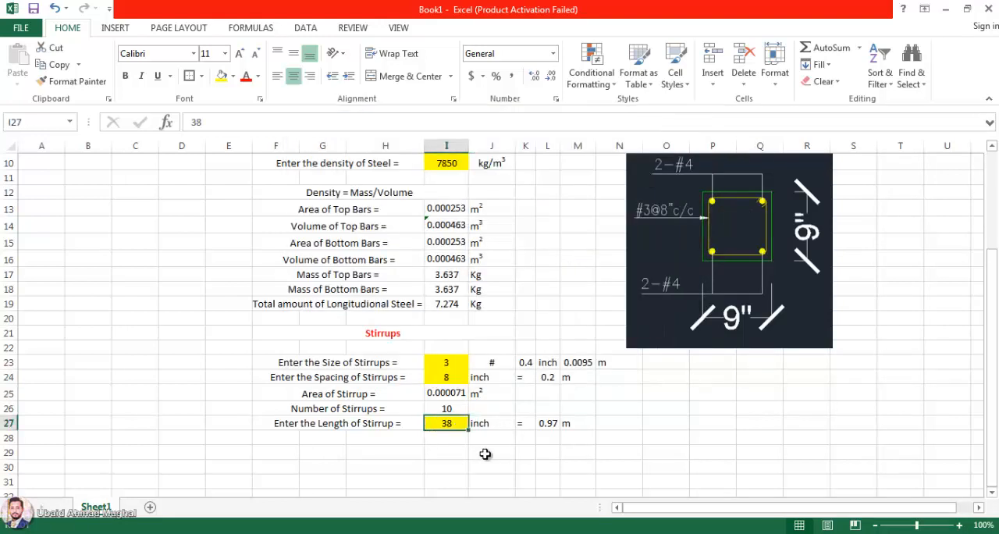
{"action": "left_click", "coordinate": [524, 438]}
{"action": "left_click", "coordinate": [452, 427]}
Step: Apply a thick outside border to the merged "Stirrups" heading in row 21
{"action": "left_click", "coordinate": [427, 334]}
{"action": "left_click", "coordinate": [189, 76]}
{"action": "left_click", "coordinate": [97, 335]}
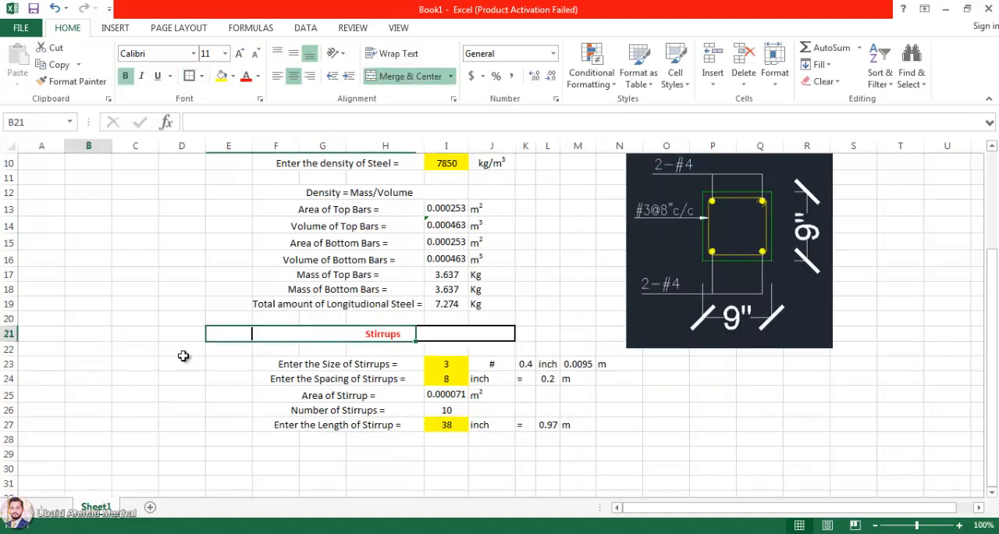
{"action": "left_click", "coordinate": [446, 423]}
{"action": "left_click", "coordinate": [412, 455]}
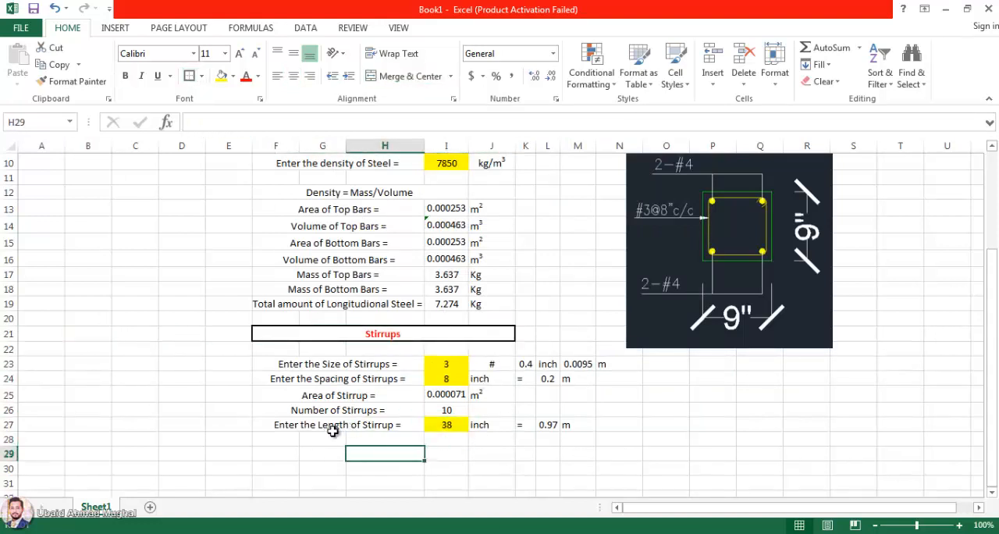
Step: Merge and centre F28:H28 and enter the label "Volume of Stirrup ="
{"action": "left_click_drag", "start_coordinate": [283, 437], "coordinate": [390, 438]}
{"action": "left_click", "coordinate": [406, 76]}
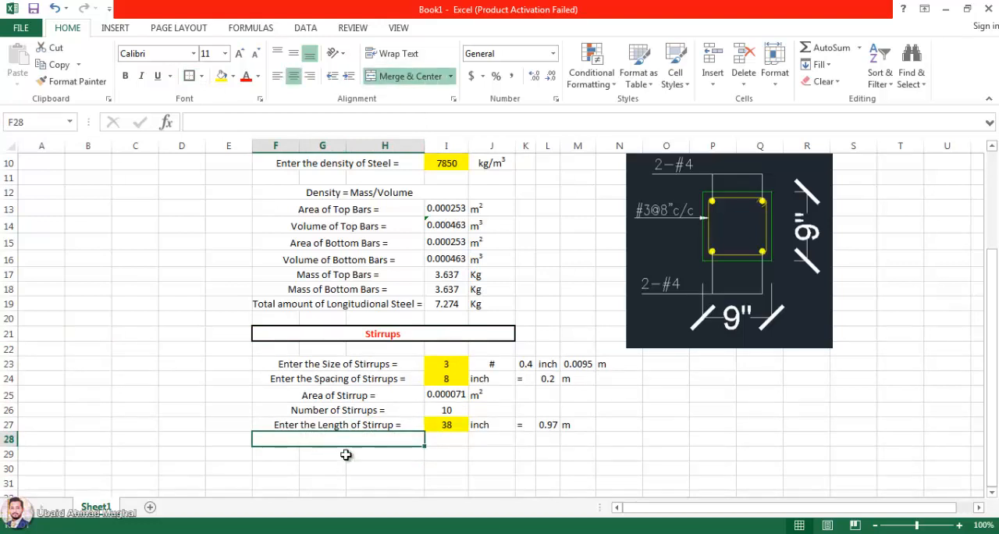
{"action": "double_click", "coordinate": [351, 440]}
{"action": "type", "text": "Vol"}
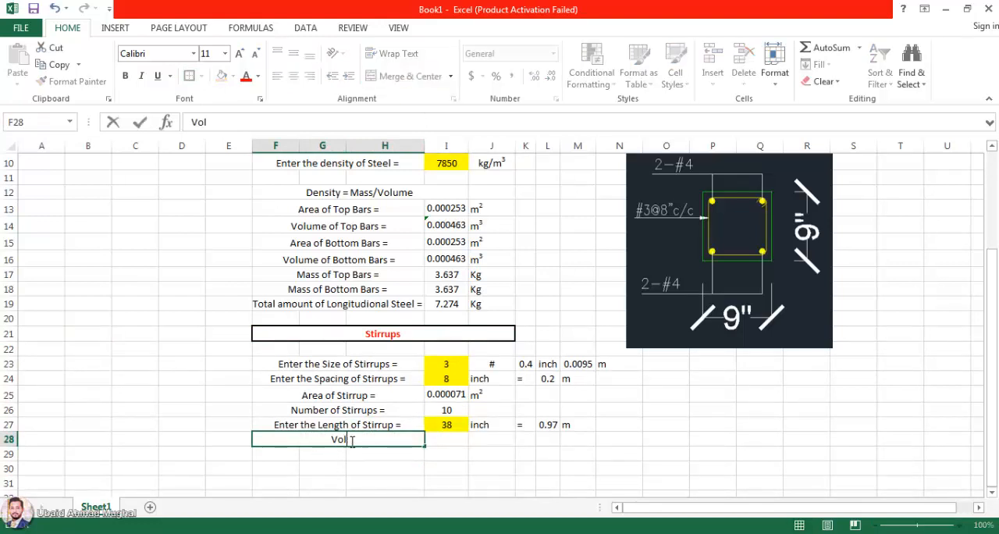
{"action": "type", "text": "ume"}
{"action": "type", "text": " or"}
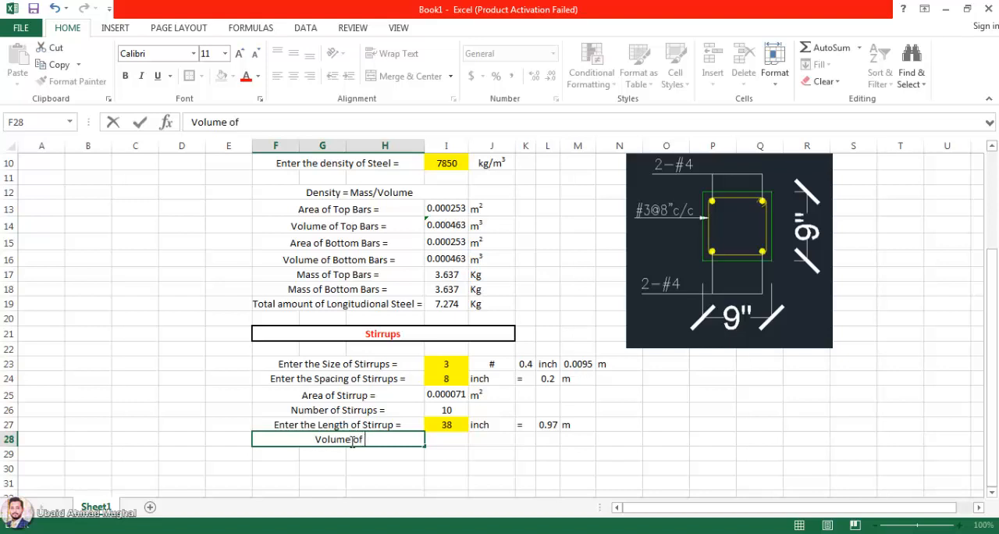
{"action": "type", "text": " Stirruos"}
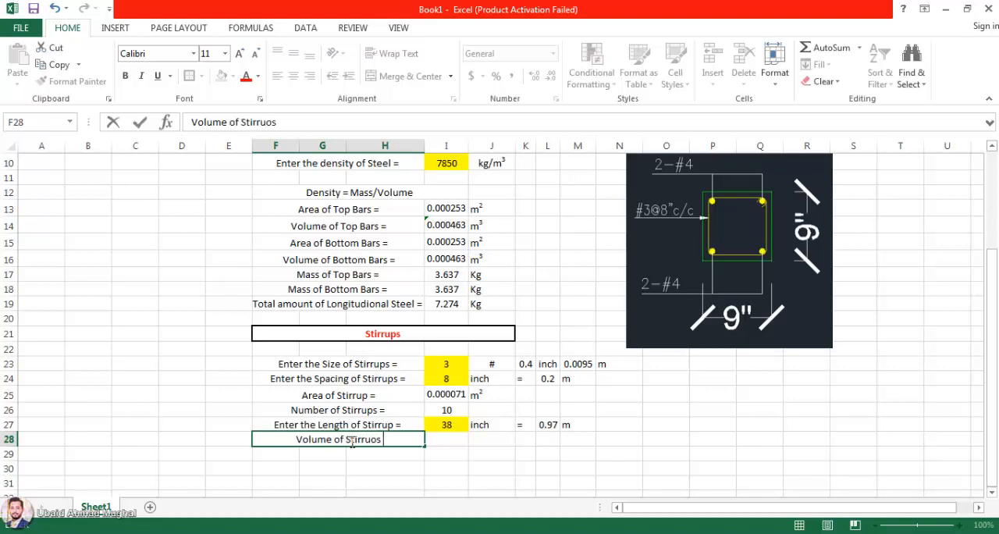
{"action": "key", "text": "BackSpace"}
{"action": "key", "text": "BackSpace"}
{"action": "type", "text": "ps ="}
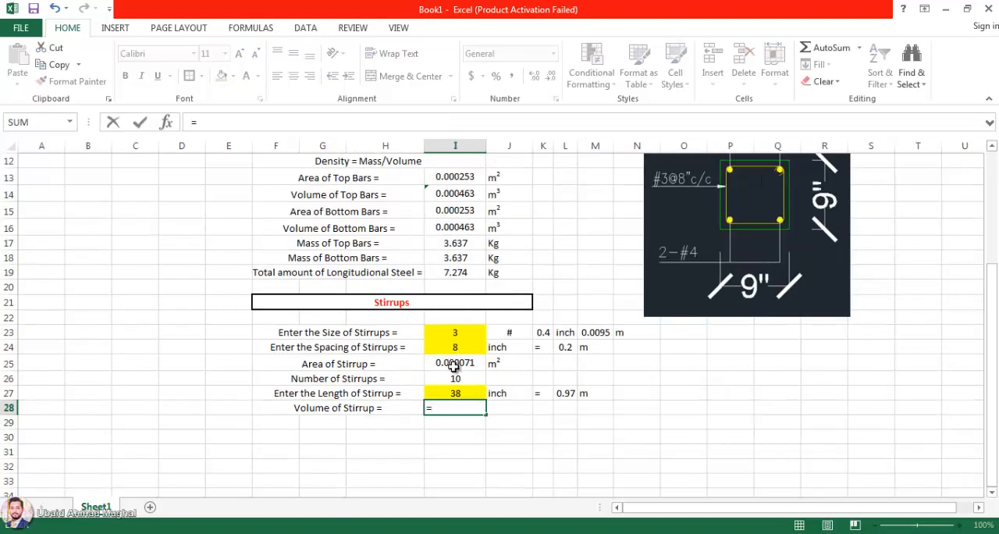
Step: Calculate the stirrup volume in I28 as area times length in metres times number of stirrups, =I25*L27*I26
{"action": "left_click", "coordinate": [455, 363]}
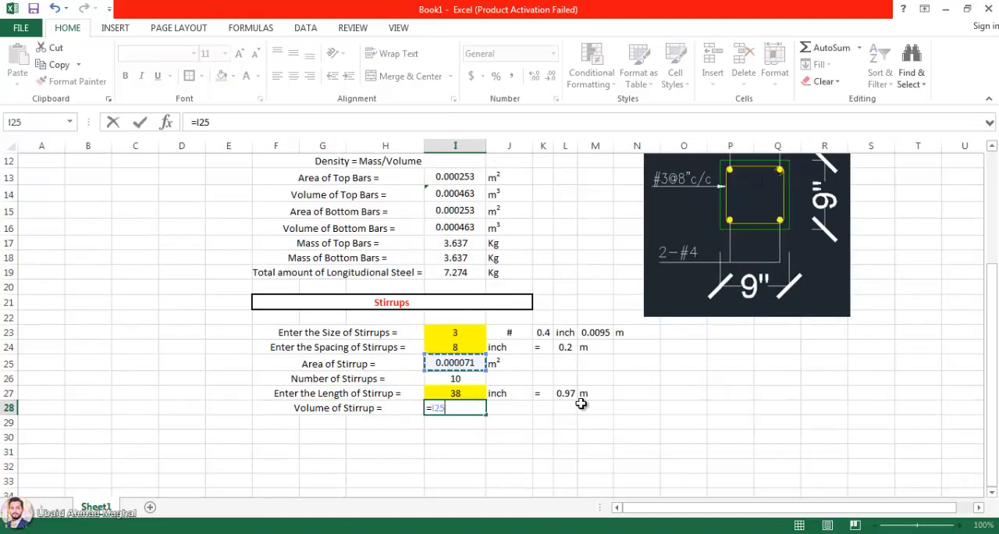
{"action": "type", "text": "*"}
{"action": "left_click", "coordinate": [565, 393]}
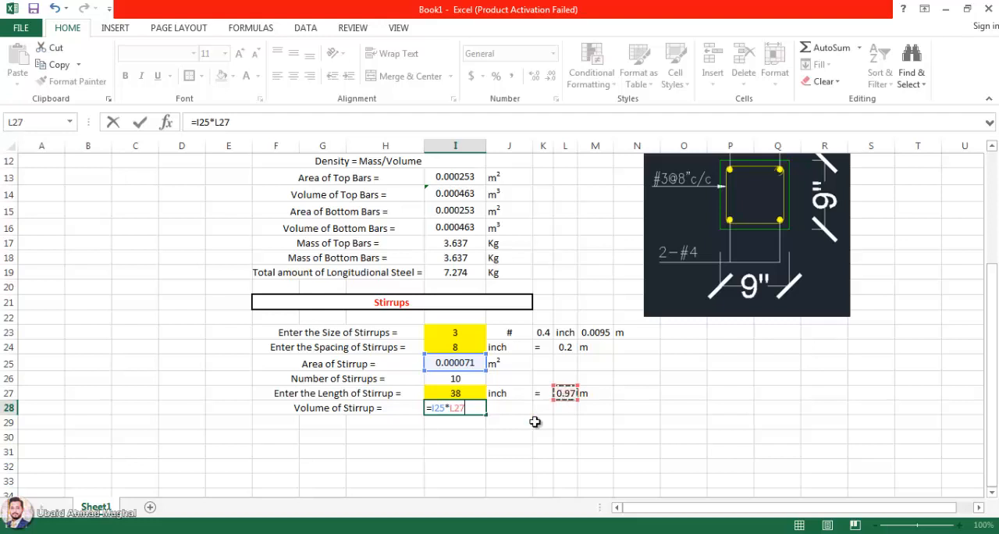
{"action": "type", "text": "*"}
{"action": "left_click", "coordinate": [473, 380]}
{"action": "key", "text": "Return"}
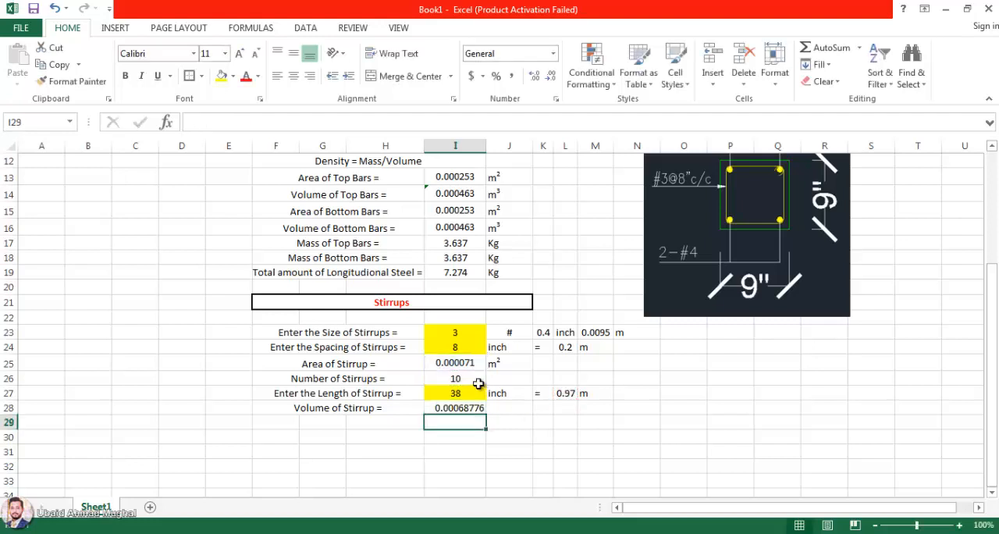
Step: Copy the m³ unit from J16 into J28 beside the stirrup volume
{"action": "left_click", "coordinate": [489, 403]}
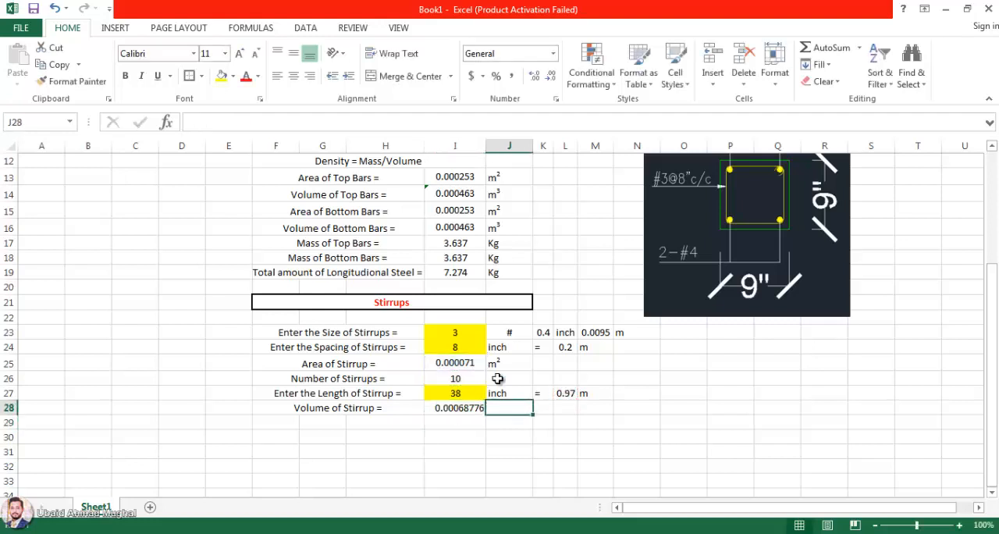
{"action": "left_click", "coordinate": [504, 228]}
{"action": "key", "text": "ctrl+c"}
{"action": "left_click", "coordinate": [513, 395]}
{"action": "key", "text": "ctrl+v"}
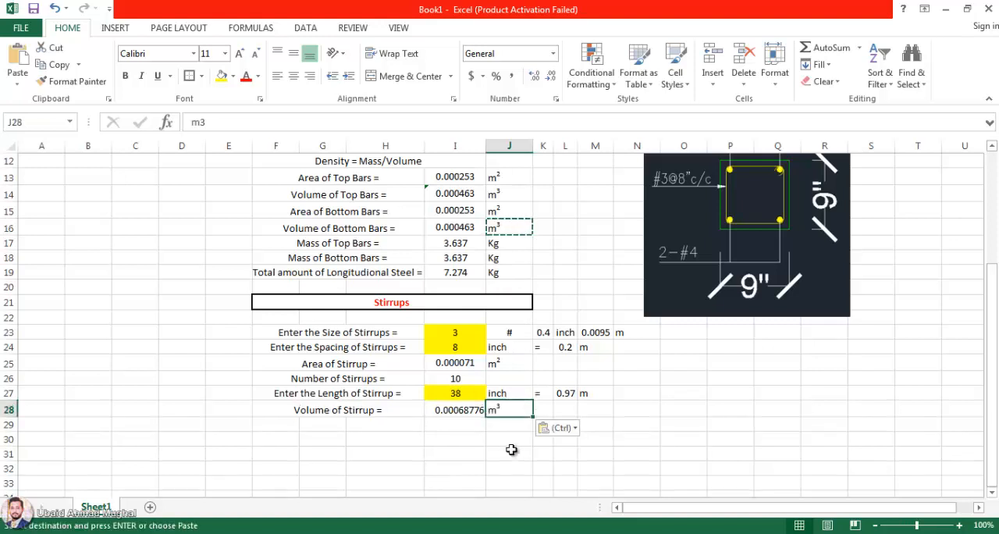
{"action": "left_click", "coordinate": [510, 450]}
Step: Duplicate the stirrup volume label into row 29 and change it to "Mass of Stirrup ="
{"action": "left_click", "coordinate": [383, 411]}
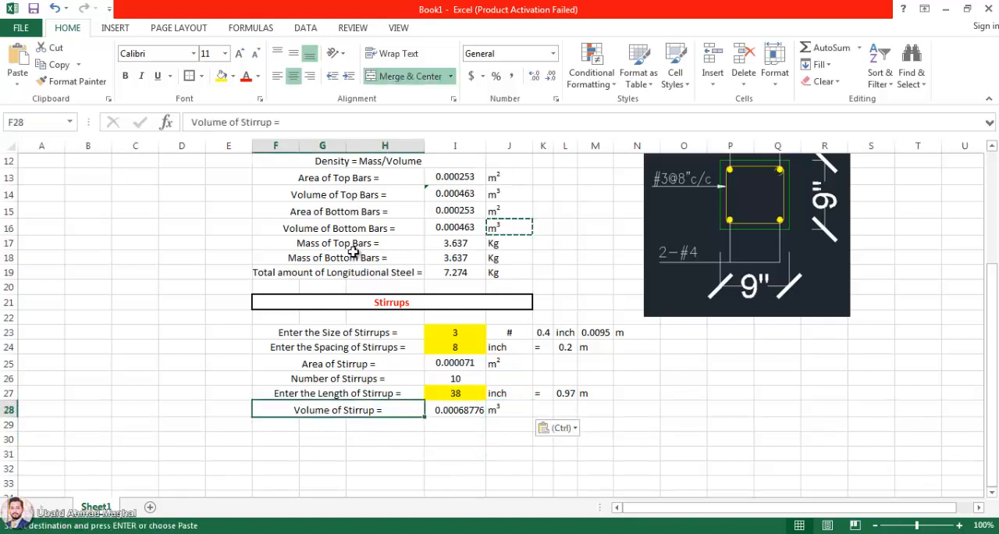
{"action": "mouse_move", "coordinate": [425, 427]}
{"action": "left_mouse_down"}
{"action": "mouse_move", "coordinate": [422, 409]}
{"action": "mouse_move", "coordinate": [423, 431]}
{"action": "left_mouse_up"}
{"action": "double_click", "coordinate": [391, 424]}
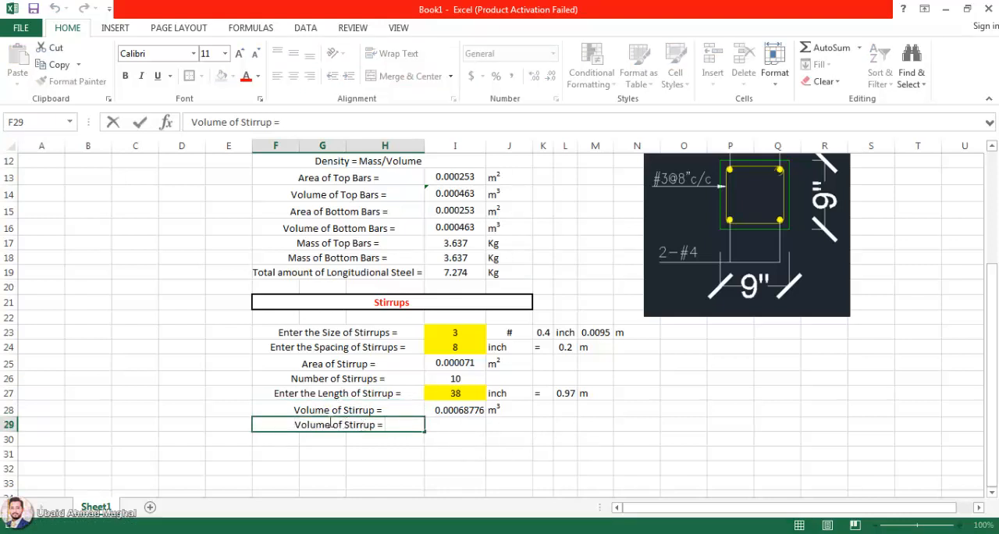
{"action": "left_click_drag", "start_coordinate": [339, 424], "coordinate": [229, 421]}
{"action": "type", "text": "Mass "}
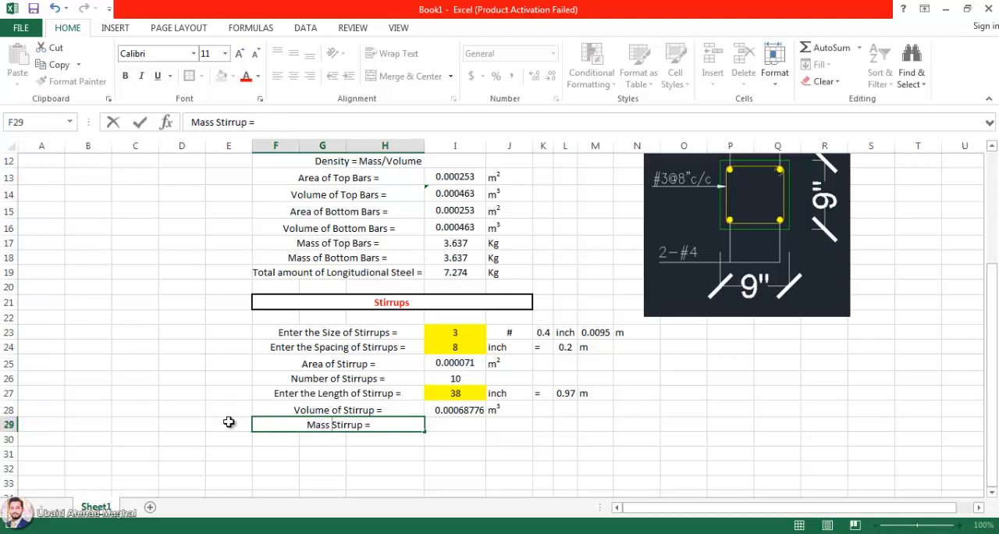
{"action": "type", "text": "of"}
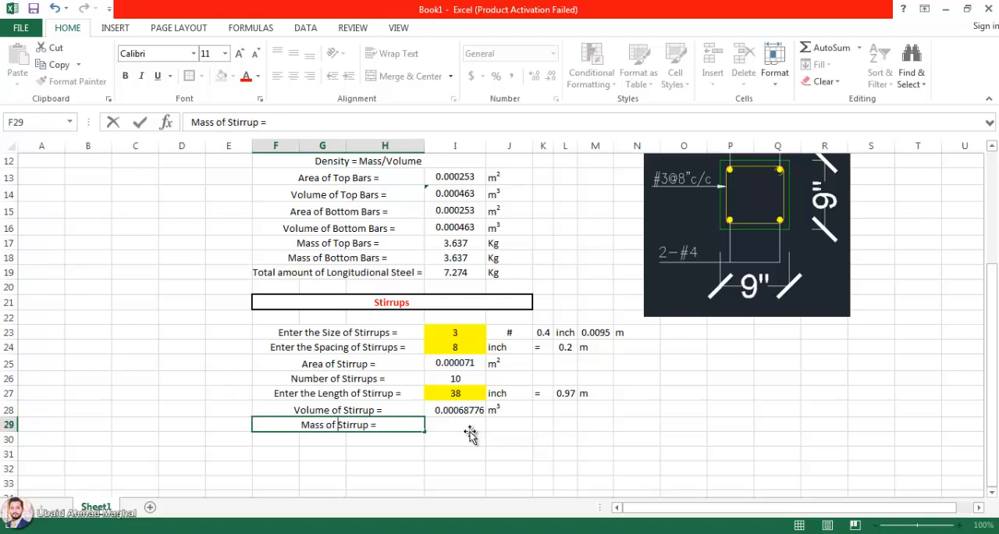
Step: Calculate the stirrup mass in I29 by multiplying the volume in I28 by the steel density in I10
{"action": "left_click", "coordinate": [469, 426]}
{"action": "type", "text": "="}
{"action": "left_click", "coordinate": [465, 410]}
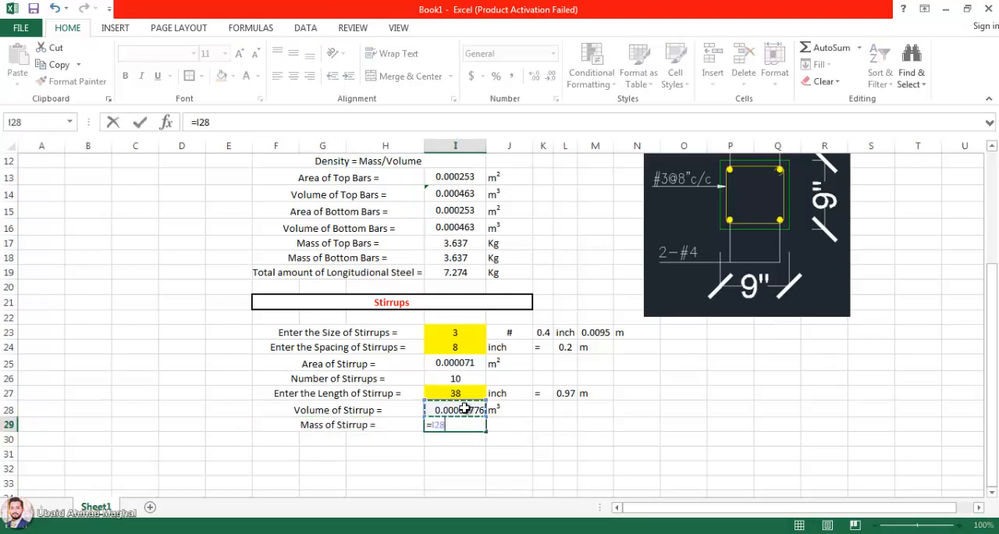
{"action": "type", "text": "*"}
{"action": "scroll", "coordinate": [461, 258], "scroll_direction": "up", "scroll_amount": 2}
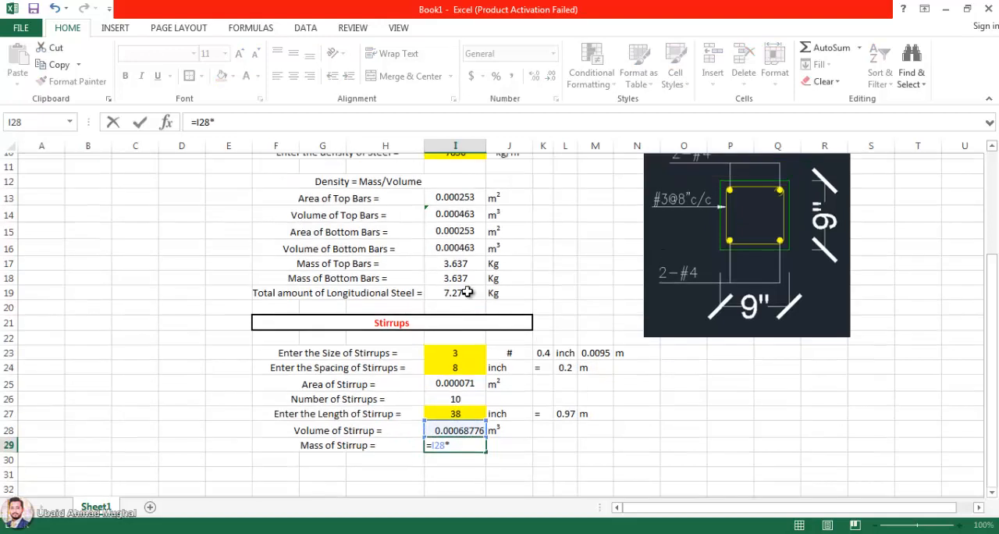
{"action": "left_click", "coordinate": [457, 222]}
{"action": "key", "text": "Return"}
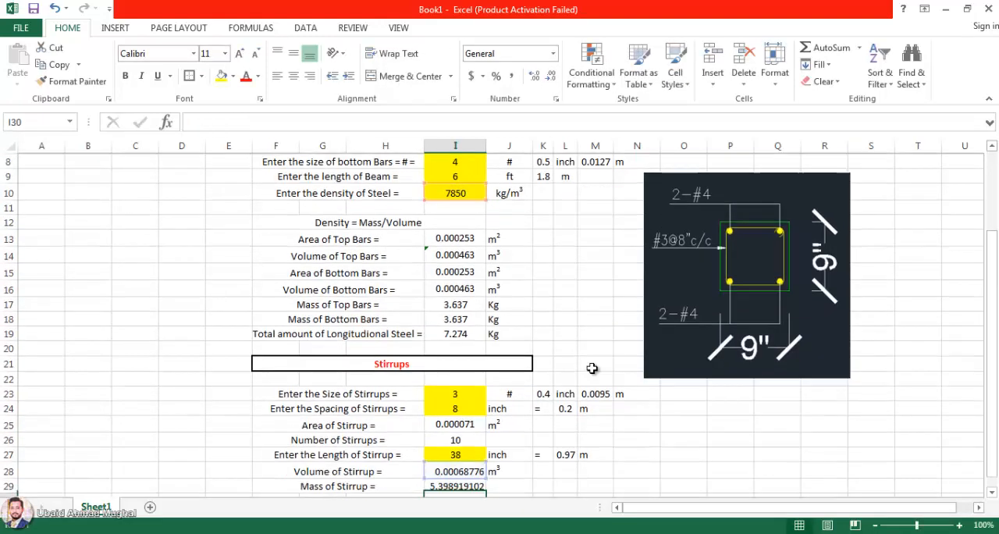
Step: Copy the Kg unit from J18 into J29 beside the stirrup mass
{"action": "left_click", "coordinate": [462, 473]}
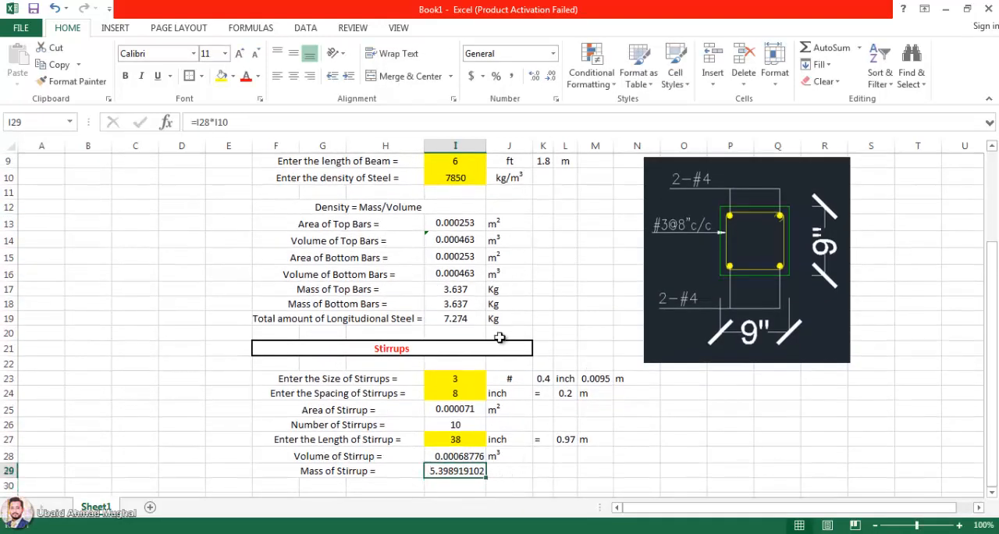
{"action": "left_click", "coordinate": [503, 473]}
{"action": "left_click", "coordinate": [510, 303]}
{"action": "key", "text": "ctrl+c"}
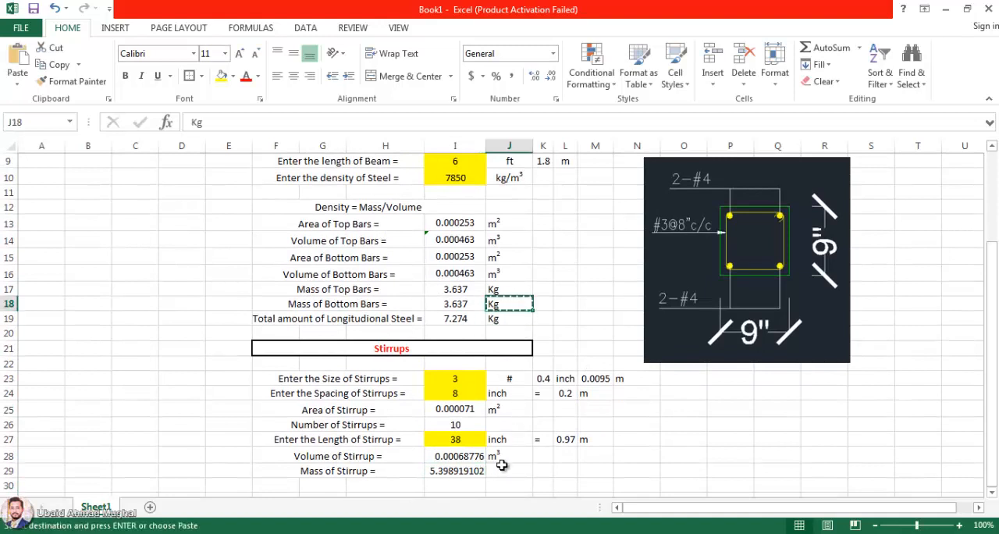
{"action": "left_click", "coordinate": [504, 470]}
{"action": "key", "text": "ctrl+v"}
Step: Format the stirrup volume and mass in I28:I29 with two decimal places and centre them
{"action": "left_click", "coordinate": [460, 471]}
{"action": "left_click", "coordinate": [459, 456]}
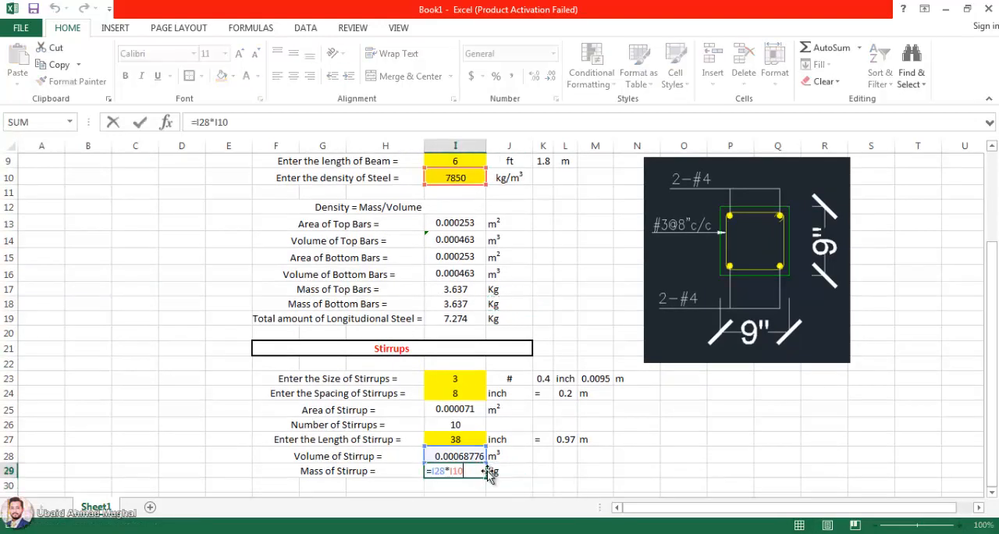
{"action": "left_click_drag", "start_coordinate": [459, 455], "coordinate": [462, 478]}
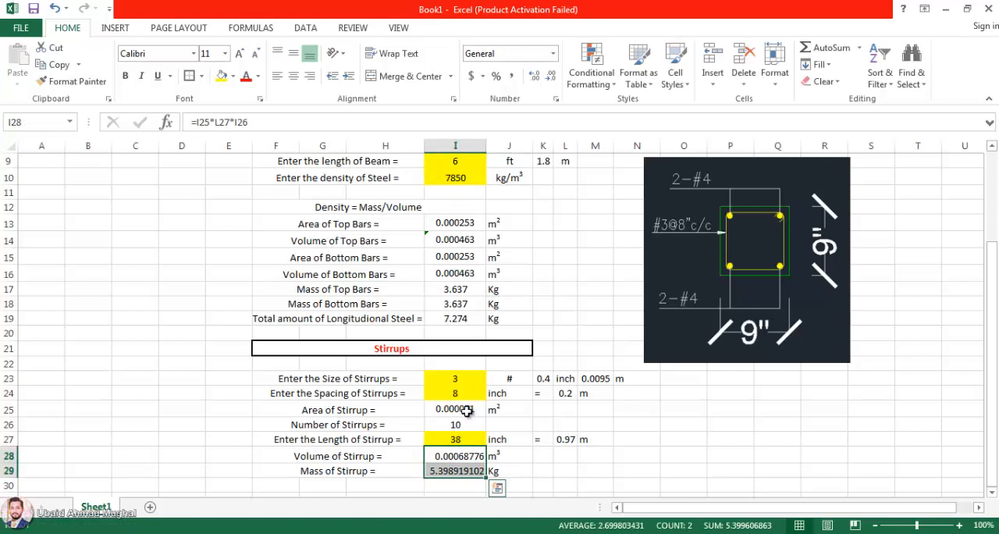
{"action": "left_click", "coordinate": [550, 76]}
{"action": "left_click", "coordinate": [550, 76]}
{"action": "left_click", "coordinate": [550, 75]}
{"action": "left_click", "coordinate": [550, 76]}
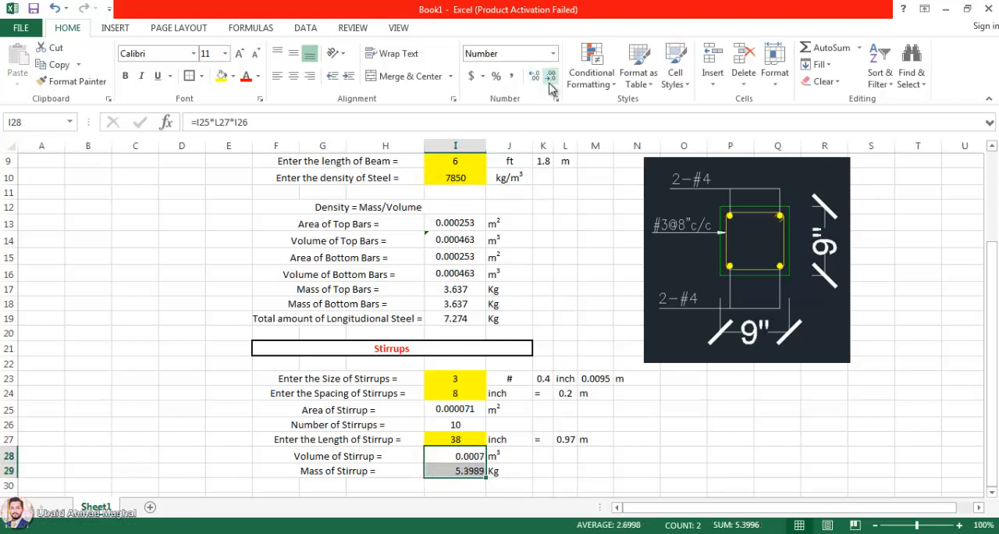
{"action": "left_click", "coordinate": [550, 76]}
{"action": "left_click", "coordinate": [551, 76]}
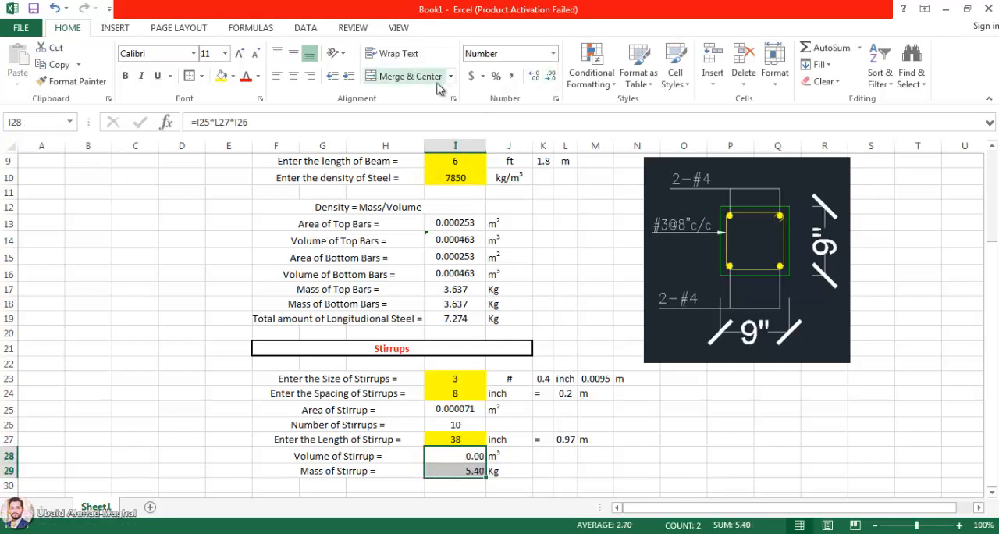
{"action": "left_click", "coordinate": [294, 75]}
Step: Narrow column I so it fits closely around the calculated values
{"action": "left_click", "coordinate": [544, 378]}
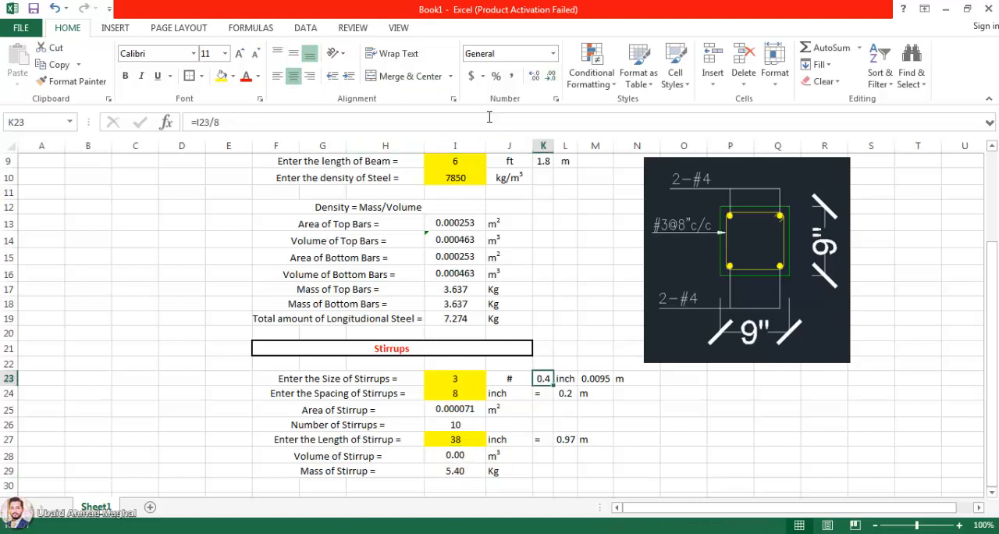
{"action": "left_click", "coordinate": [455, 145]}
{"action": "left_click_drag", "start_coordinate": [485, 145], "coordinate": [468, 145]}
{"action": "left_click", "coordinate": [547, 455]}
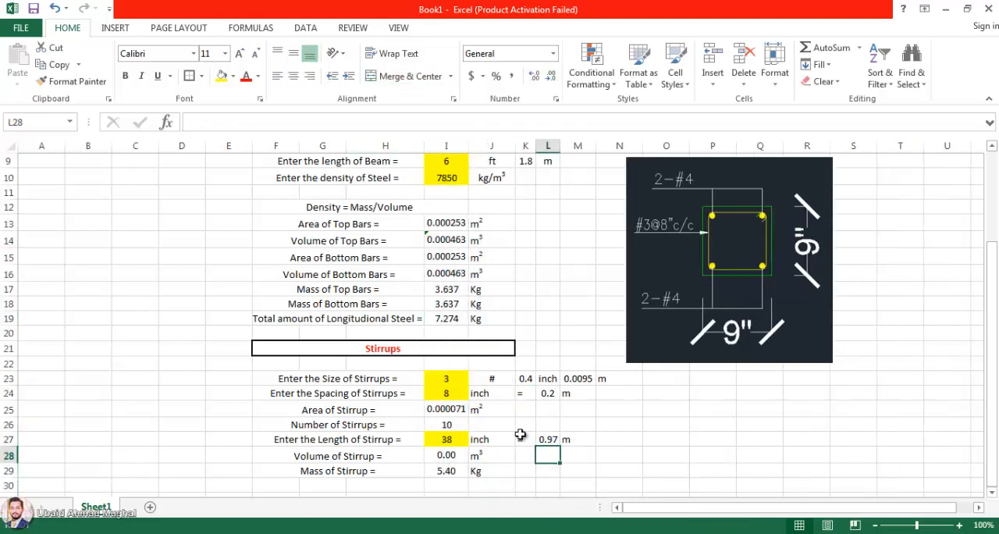
Step: Make the total longitudinal steel value in I19 red and bold
{"action": "scroll", "coordinate": [456, 470], "scroll_direction": "down", "scroll_amount": 1}
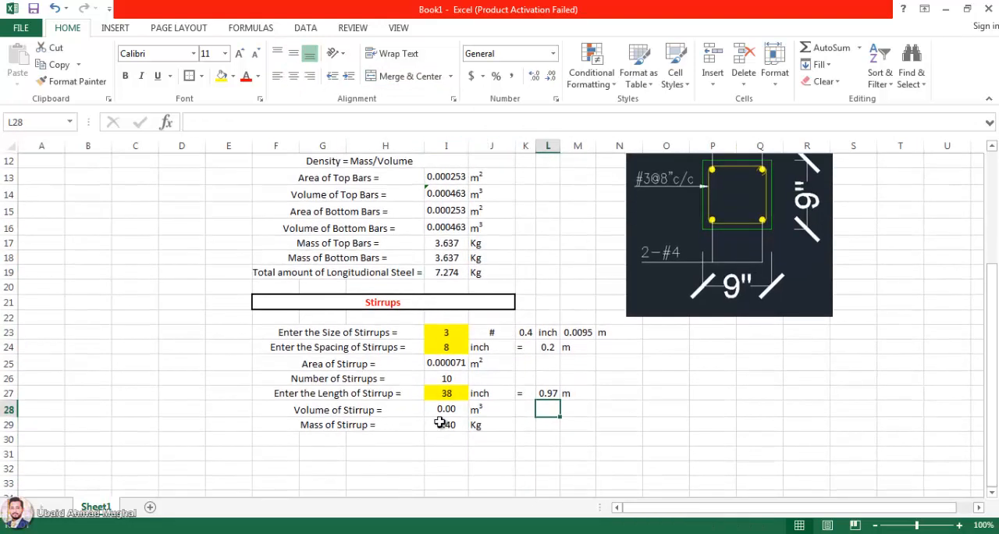
{"action": "left_click", "coordinate": [439, 422]}
{"action": "scroll", "coordinate": [546, 425], "scroll_direction": "up", "scroll_amount": 1}
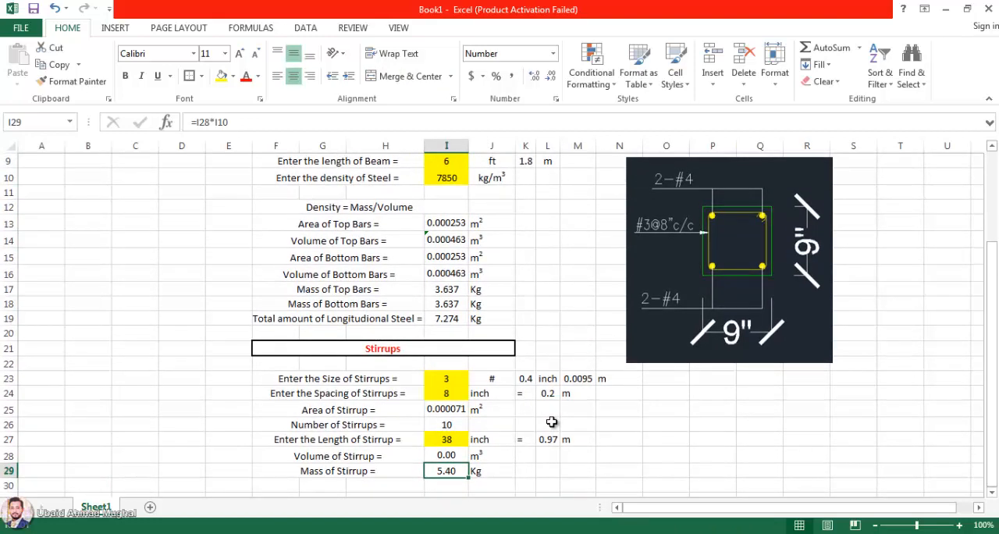
{"action": "left_click", "coordinate": [460, 323]}
{"action": "left_click", "coordinate": [245, 76]}
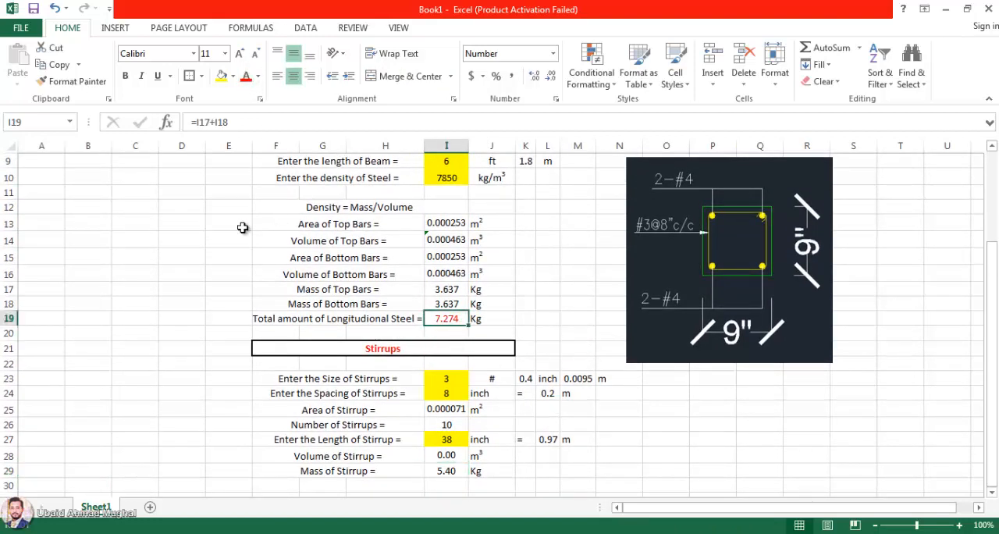
{"action": "left_click", "coordinate": [125, 75]}
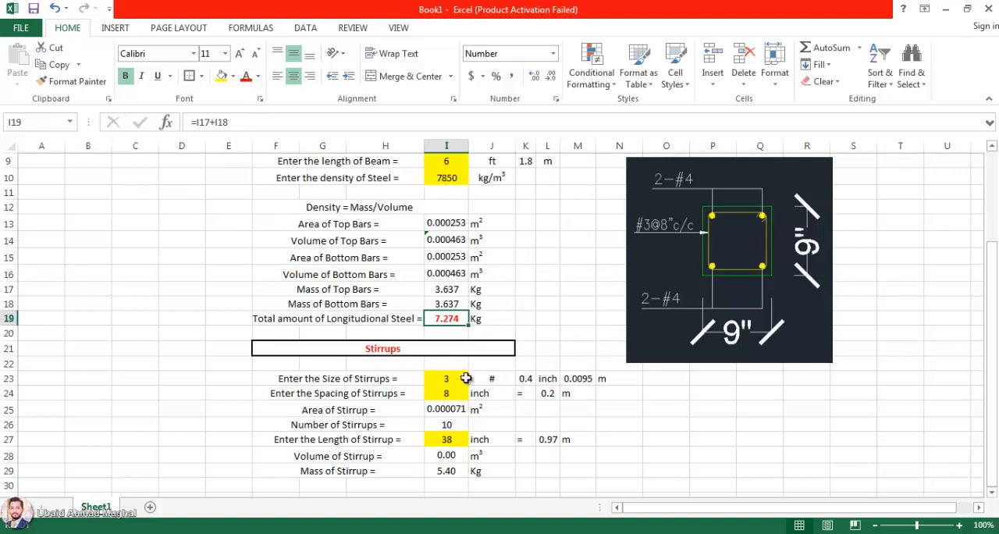
Step: Make the stirrup mass and unit in I29:J29 bold red, and bold the longitudinal steel total with its unit in I19:J19
{"action": "left_click_drag", "start_coordinate": [451, 472], "coordinate": [506, 473]}
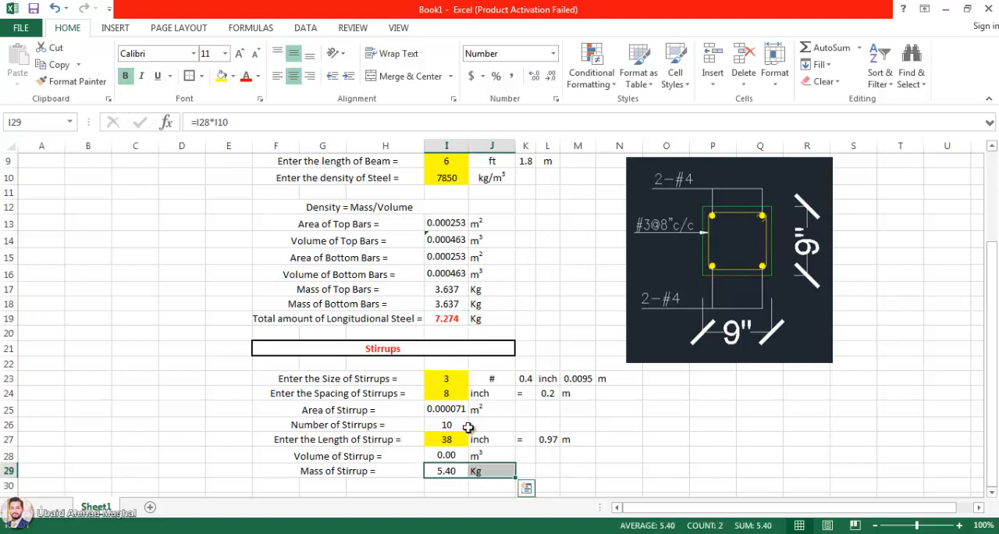
{"action": "left_click", "coordinate": [125, 75]}
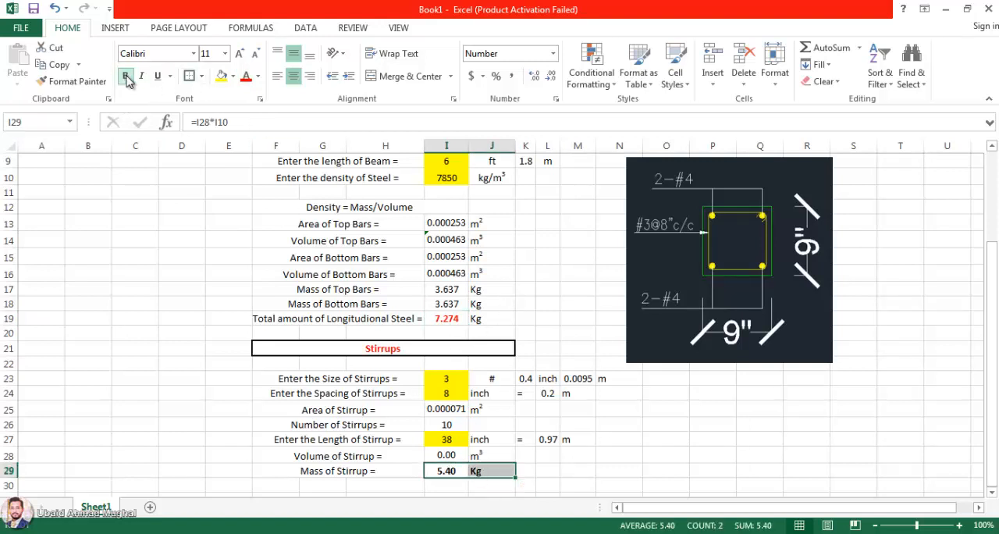
{"action": "left_click", "coordinate": [246, 78]}
{"action": "left_click_drag", "start_coordinate": [500, 320], "coordinate": [437, 319]}
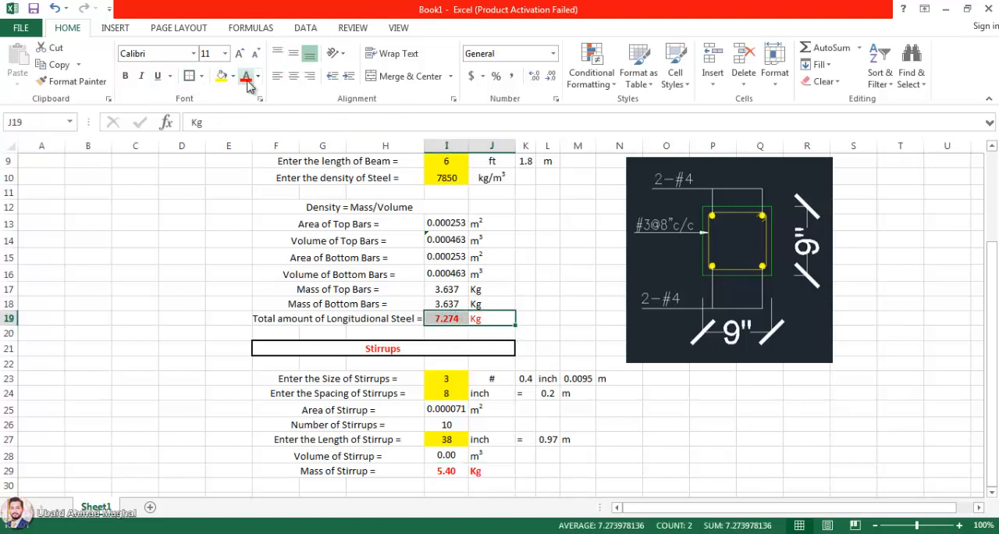
{"action": "left_click", "coordinate": [125, 75]}
{"action": "left_click", "coordinate": [663, 425]}
Step: Add a thick box border around the longitudinal steel total in I19:J19 and the stirrup mass in I29:J29
{"action": "left_click_drag", "start_coordinate": [465, 315], "coordinate": [478, 317]}
{"action": "left_click", "coordinate": [195, 77]}
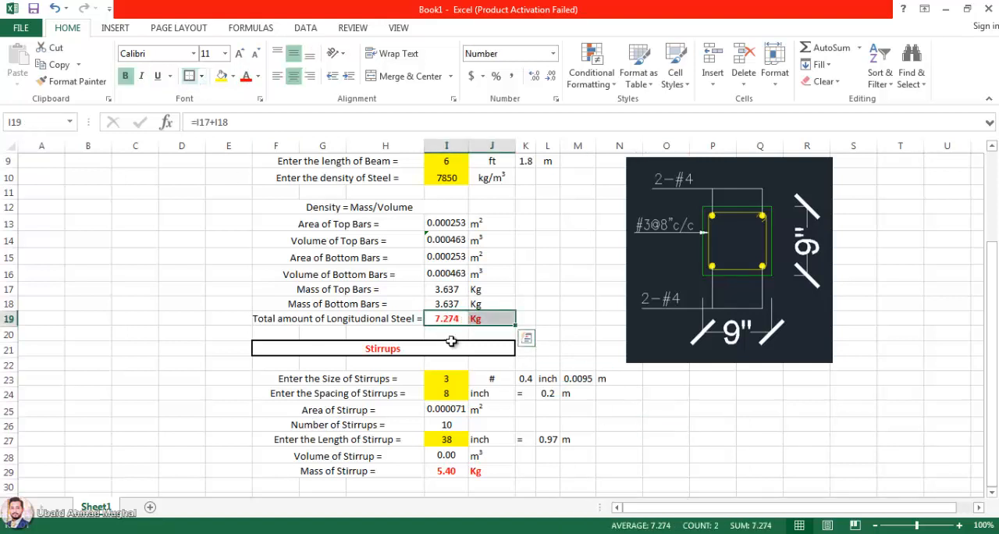
{"action": "left_click_drag", "start_coordinate": [500, 472], "coordinate": [448, 472]}
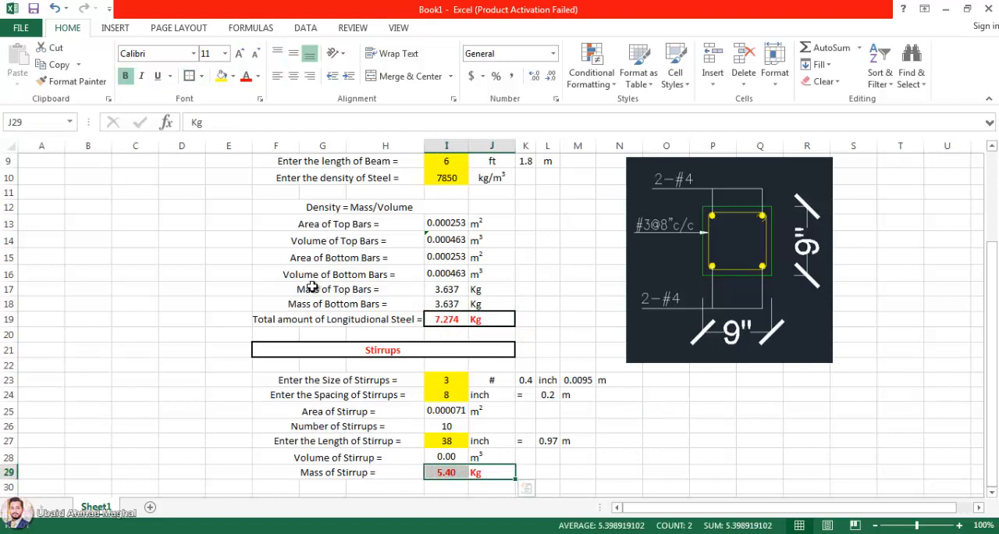
{"action": "left_click", "coordinate": [190, 76]}
{"action": "left_click_drag", "start_coordinate": [137, 304], "coordinate": [141, 289]}
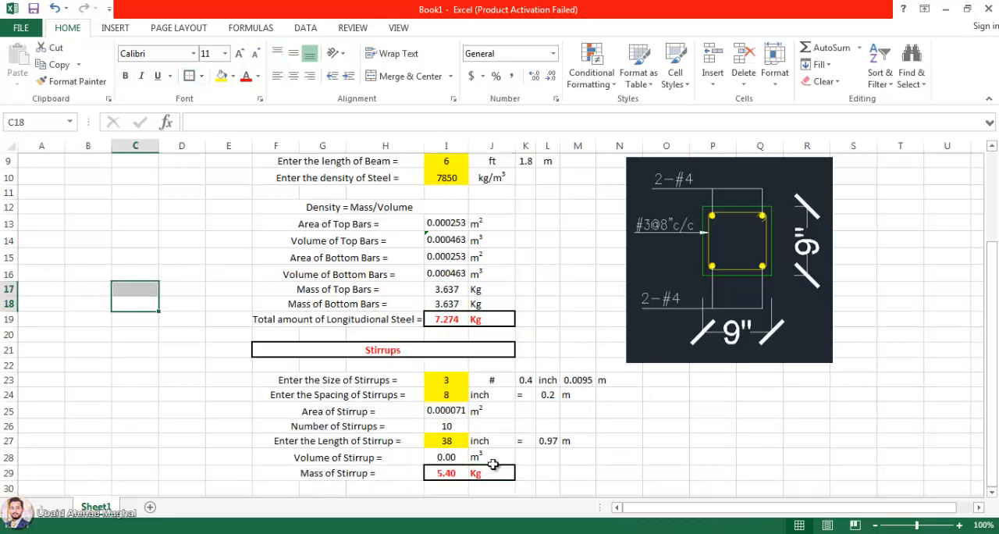
Step: Try stirrup size 4 in I23, check the stirrup mass in I29, and undo the size change
{"action": "left_click", "coordinate": [450, 381]}
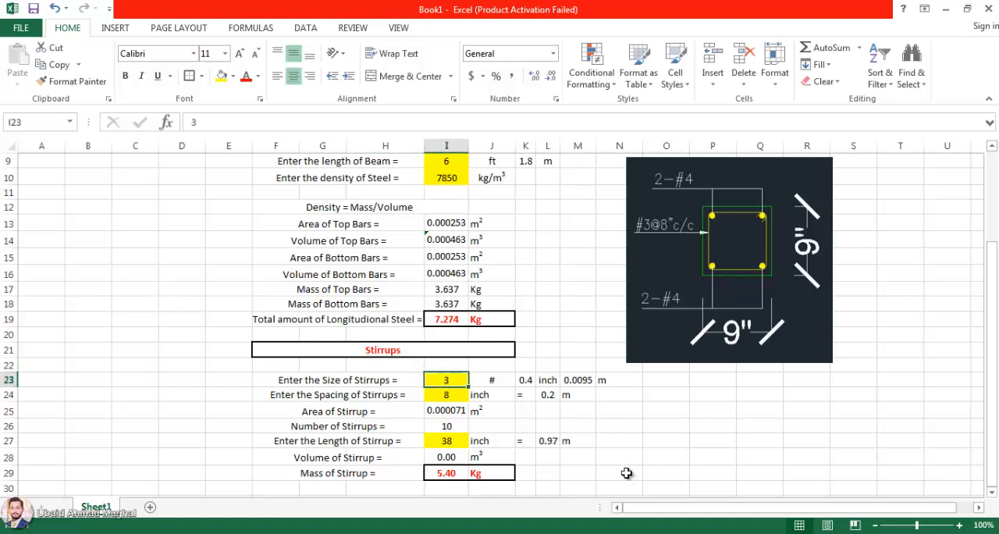
{"action": "type", "text": "4"}
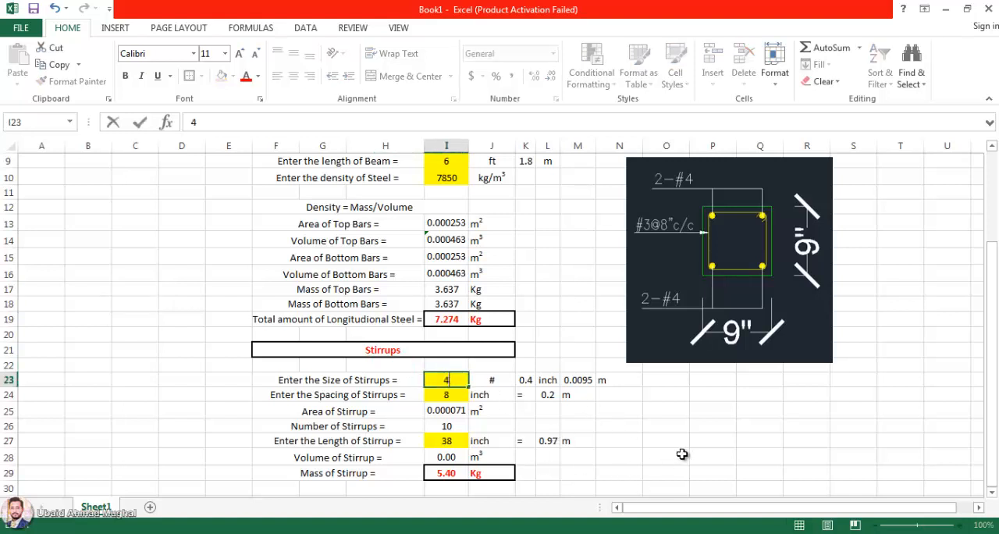
{"action": "key", "text": "Return"}
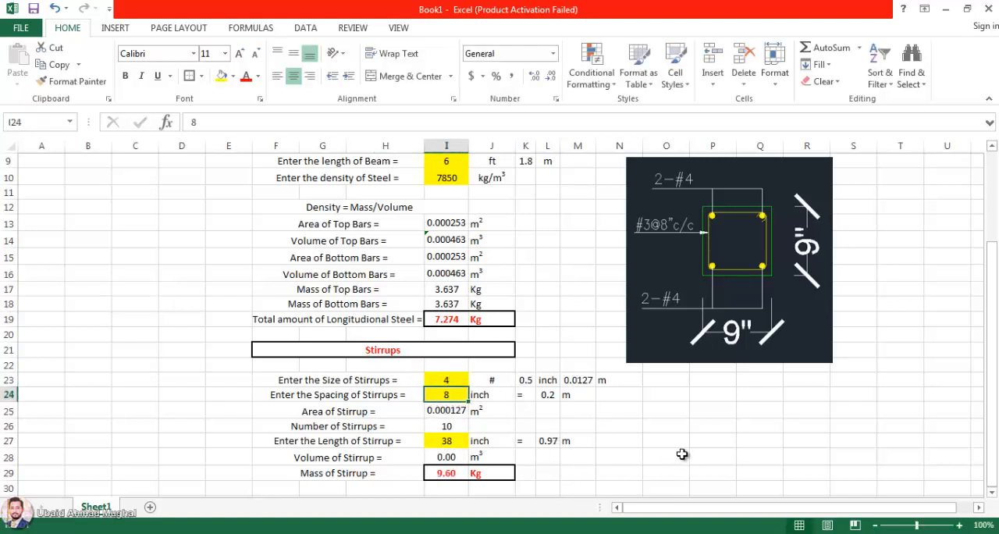
{"action": "left_click", "coordinate": [454, 468]}
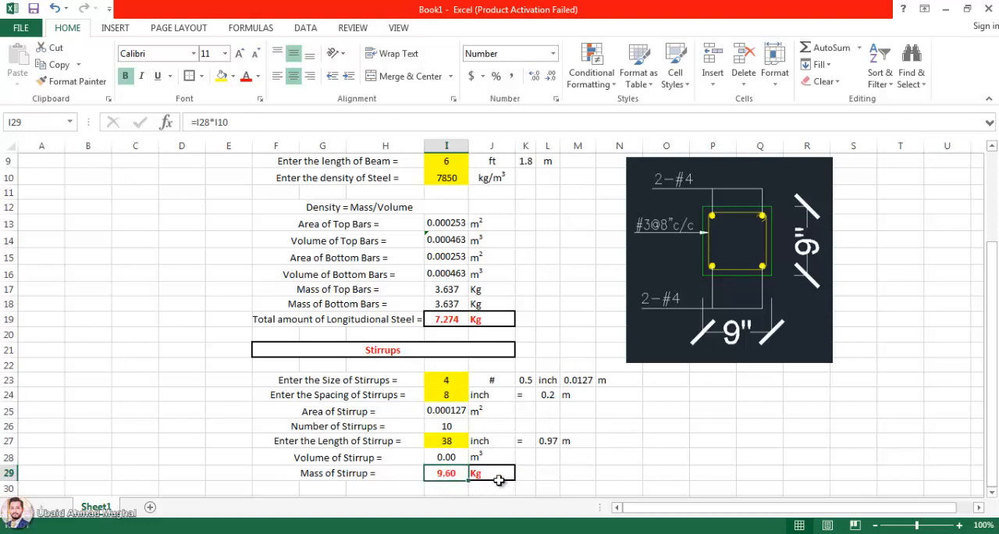
{"action": "key", "text": "ctrl+z"}
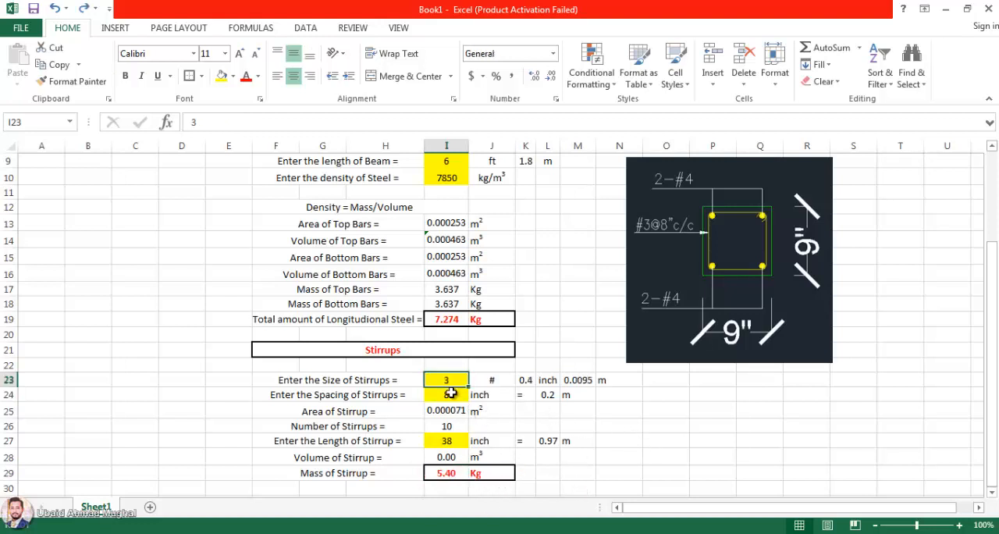
{"action": "left_click", "coordinate": [447, 476]}
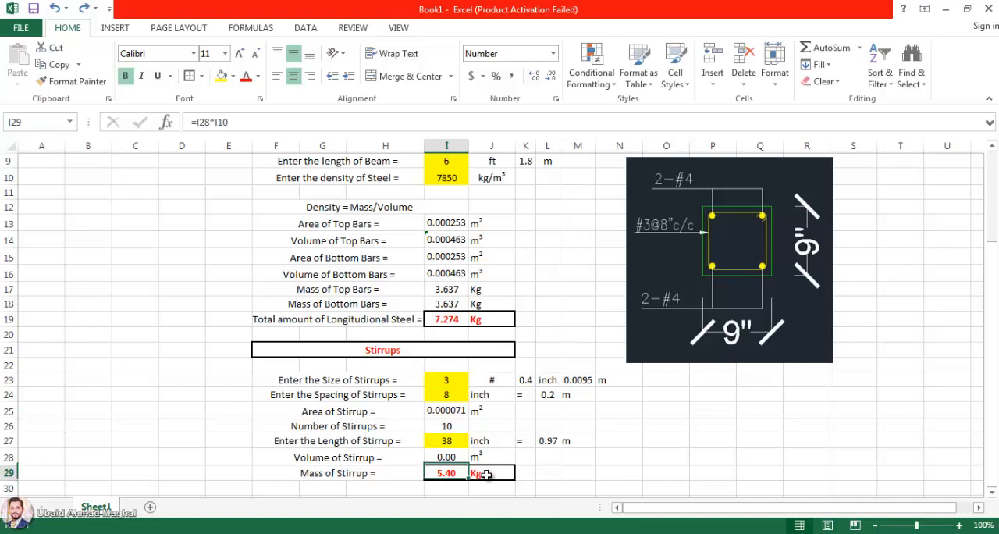
Step: Set the stirrup size in I23 to 4
{"action": "left_click", "coordinate": [453, 380]}
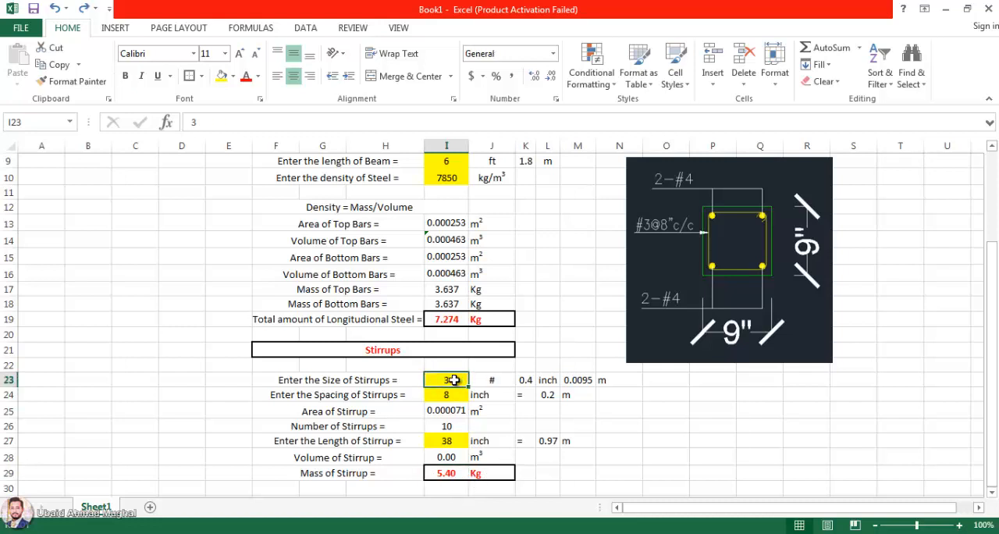
{"action": "type", "text": "4"}
{"action": "key", "text": "Return"}
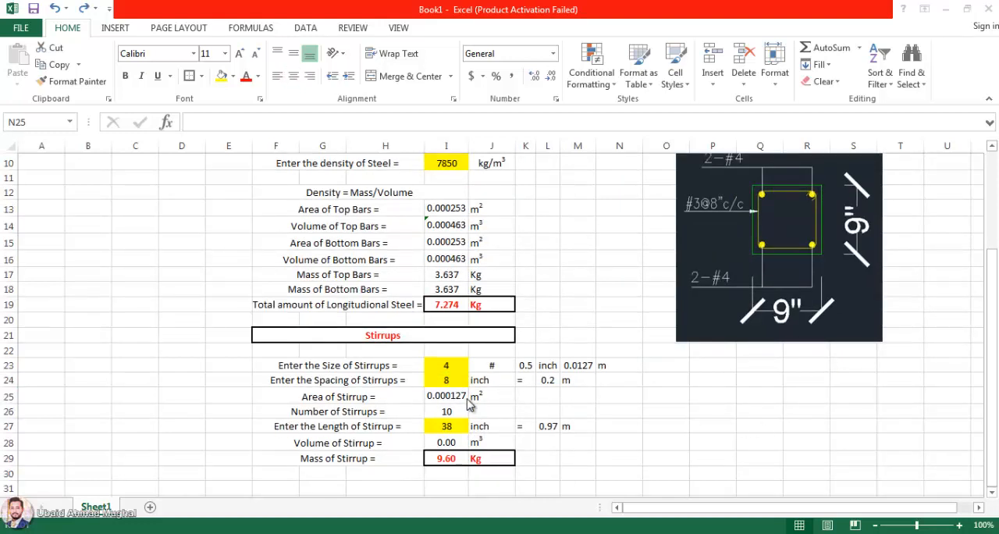
Step: Test stirrup spacings of 10 and 5 inches in I24, and set the spacing back to 8 inches
{"action": "left_click", "coordinate": [446, 381]}
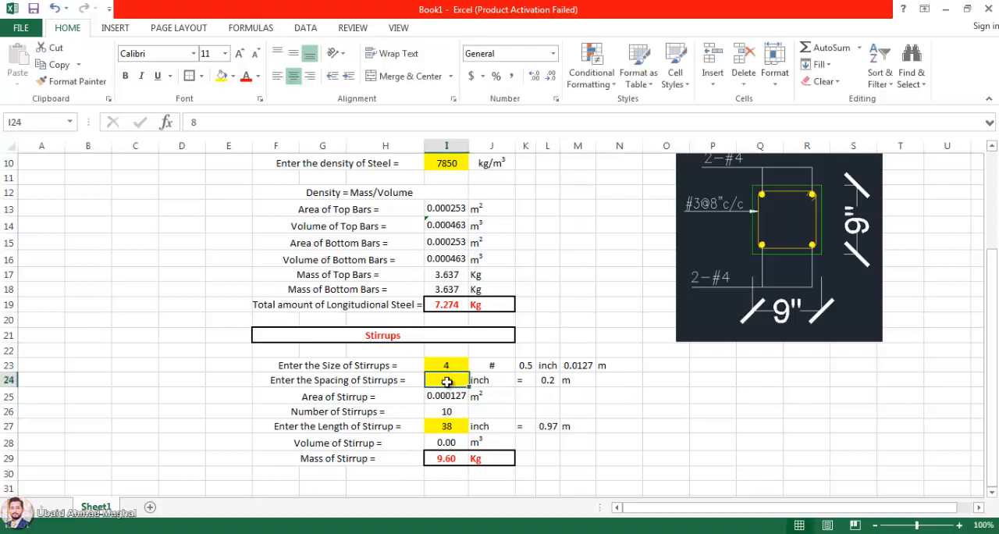
{"action": "type", "text": "10"}
{"action": "left_click", "coordinate": [680, 423]}
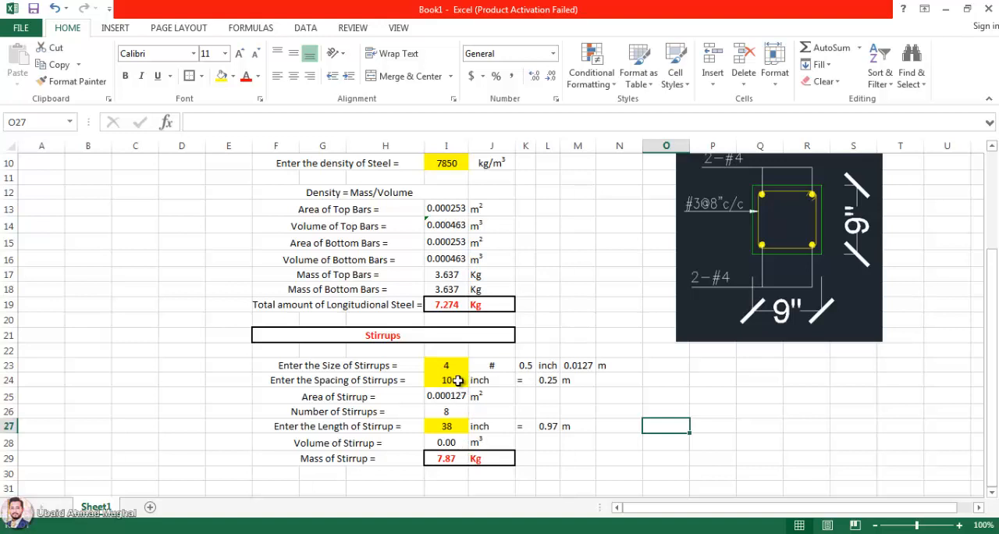
{"action": "left_click", "coordinate": [457, 380]}
{"action": "type", "text": "5"}
{"action": "left_click", "coordinate": [674, 436]}
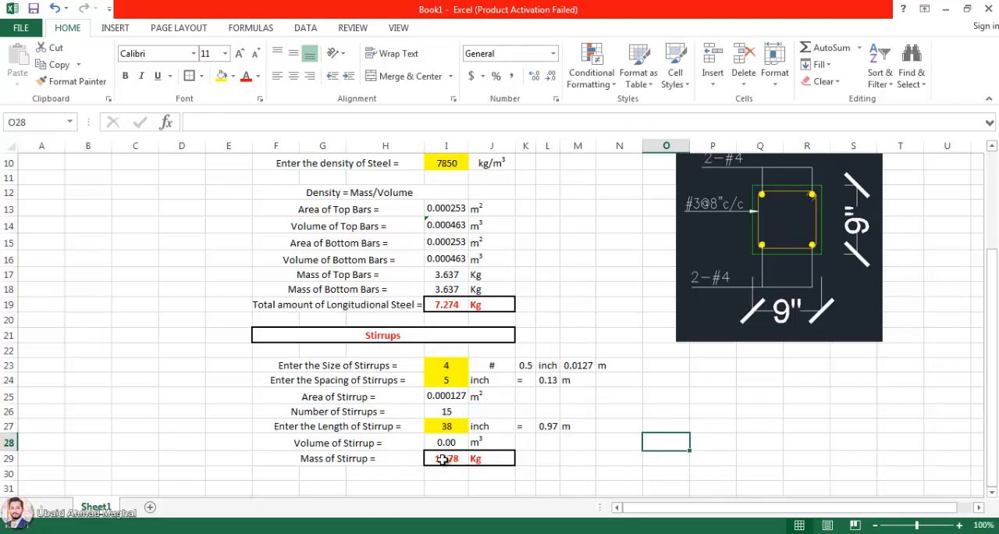
{"action": "left_click", "coordinate": [451, 379]}
{"action": "type", "text": "8"}
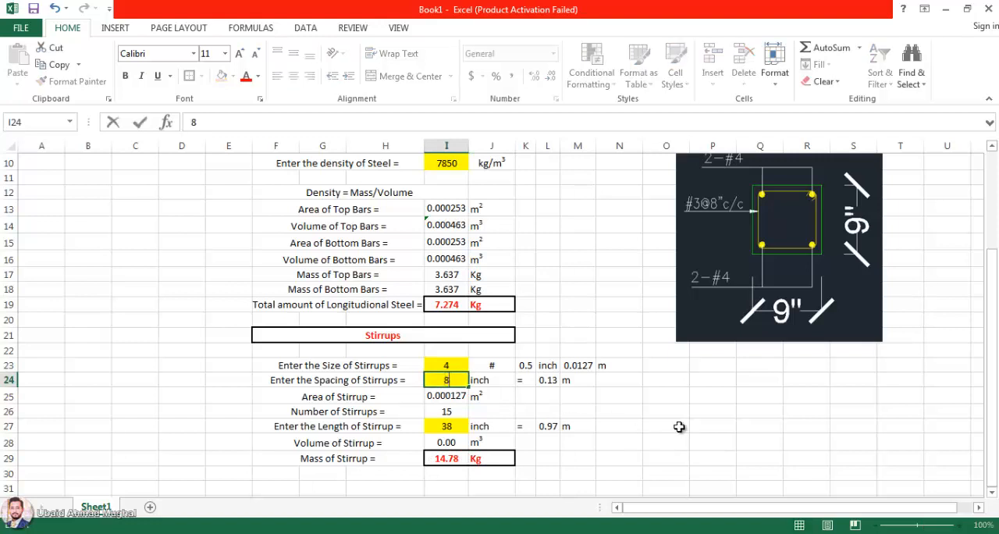
{"action": "left_click", "coordinate": [679, 427]}
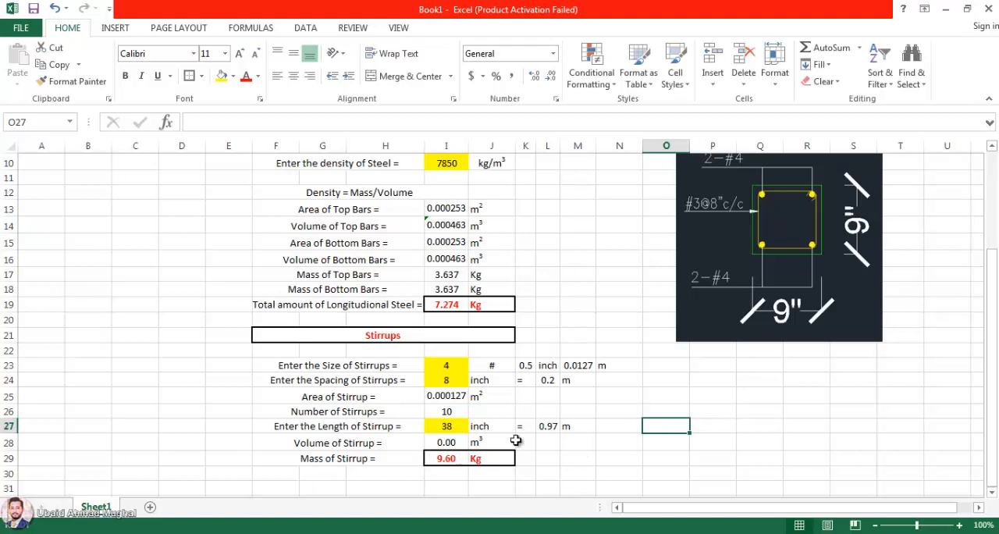
Step: Move the beam cross-section picture closer to the calculations and save the workbook
{"action": "scroll", "coordinate": [518, 439], "scroll_direction": "up", "scroll_amount": 3}
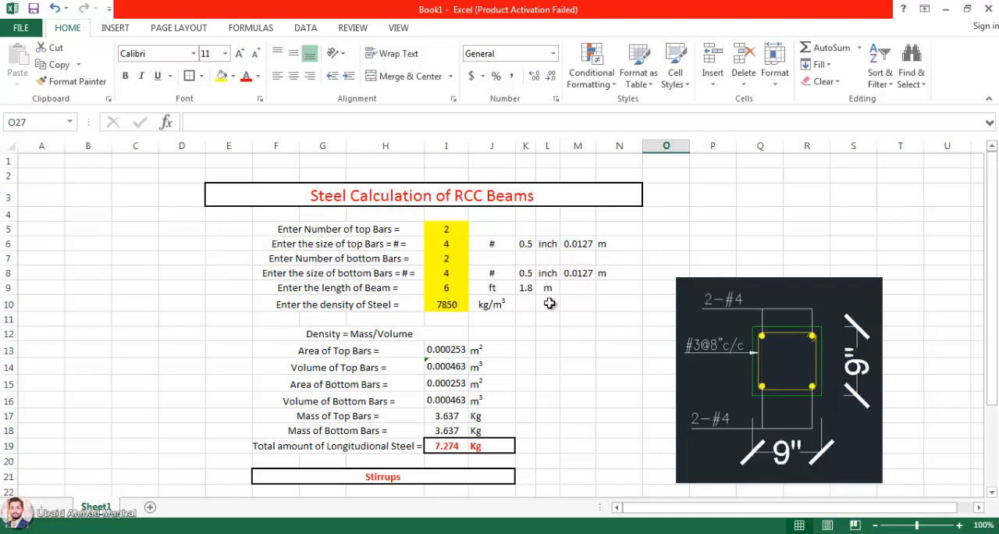
{"action": "scroll", "coordinate": [550, 297], "scroll_direction": "down", "scroll_amount": 4}
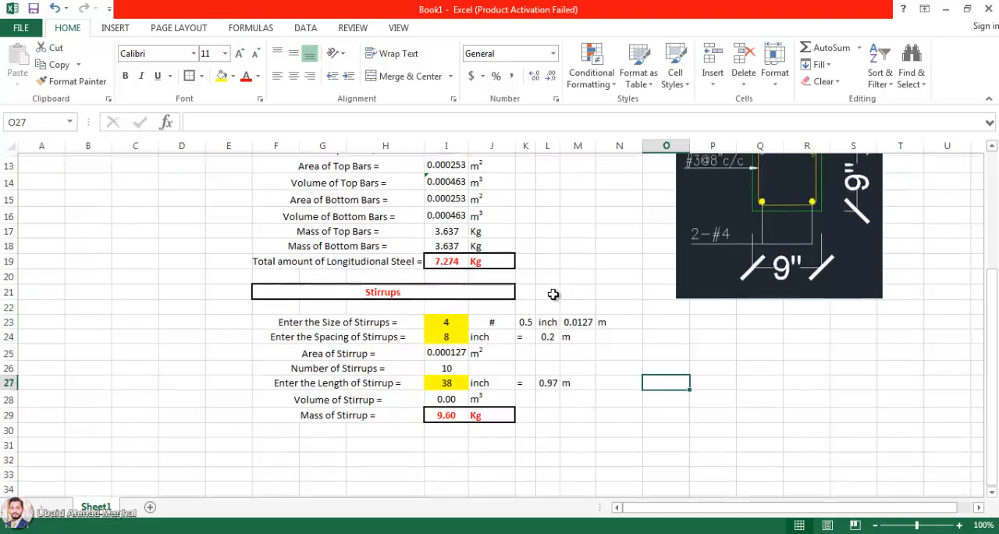
{"action": "scroll", "coordinate": [601, 305], "scroll_direction": "up", "scroll_amount": 1}
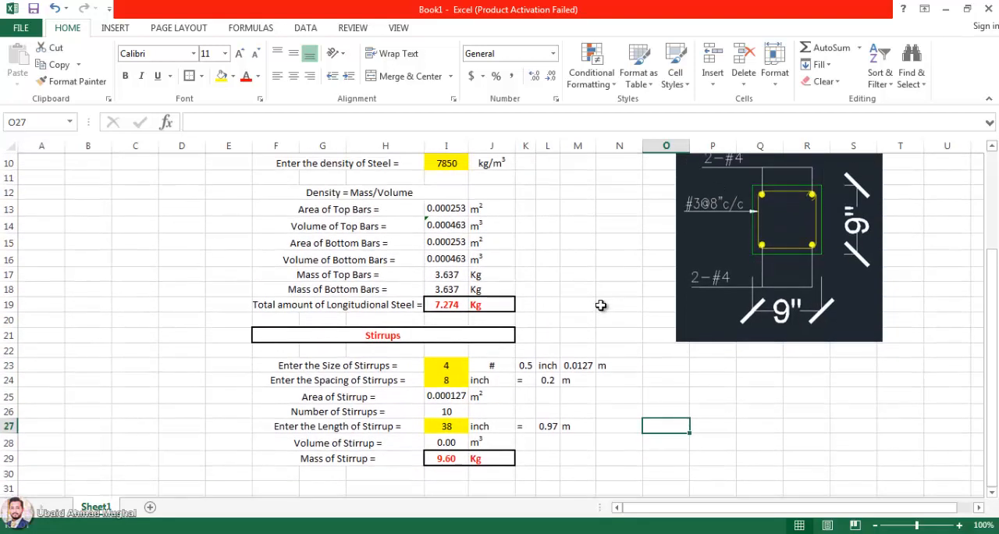
{"action": "scroll", "coordinate": [601, 305], "scroll_direction": "up", "scroll_amount": 1}
{"action": "scroll", "coordinate": [616, 296], "scroll_direction": "down", "scroll_amount": 1}
{"action": "left_click", "coordinate": [695, 281]}
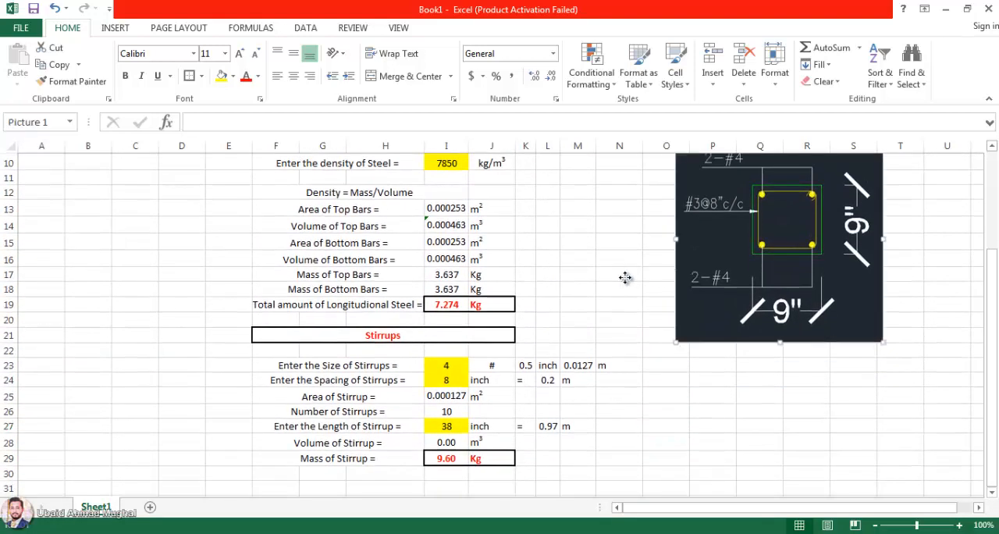
{"action": "left_click_drag", "start_coordinate": [625, 278], "coordinate": [615, 280]}
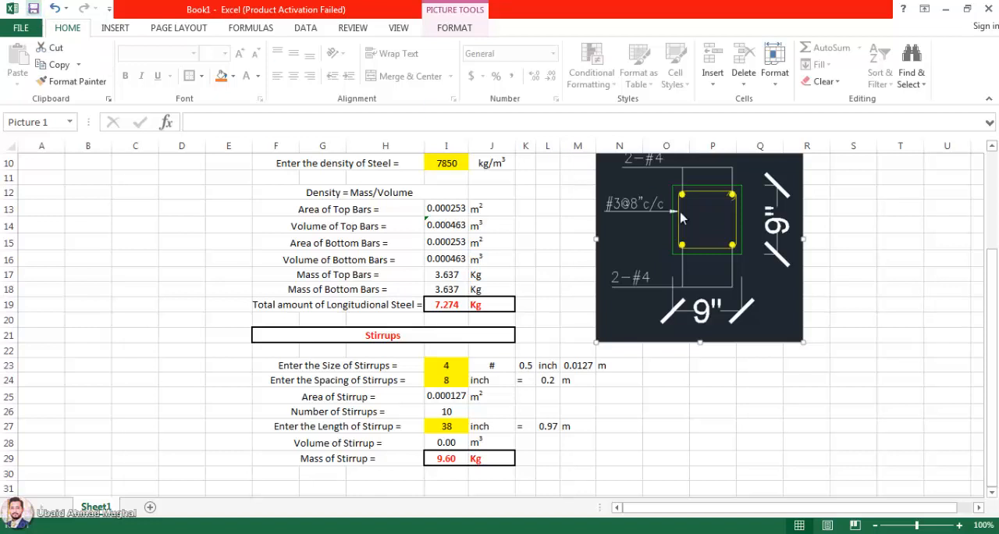
{"action": "key", "text": "ctrl+s"}
{"action": "left_click", "coordinate": [406, 396]}
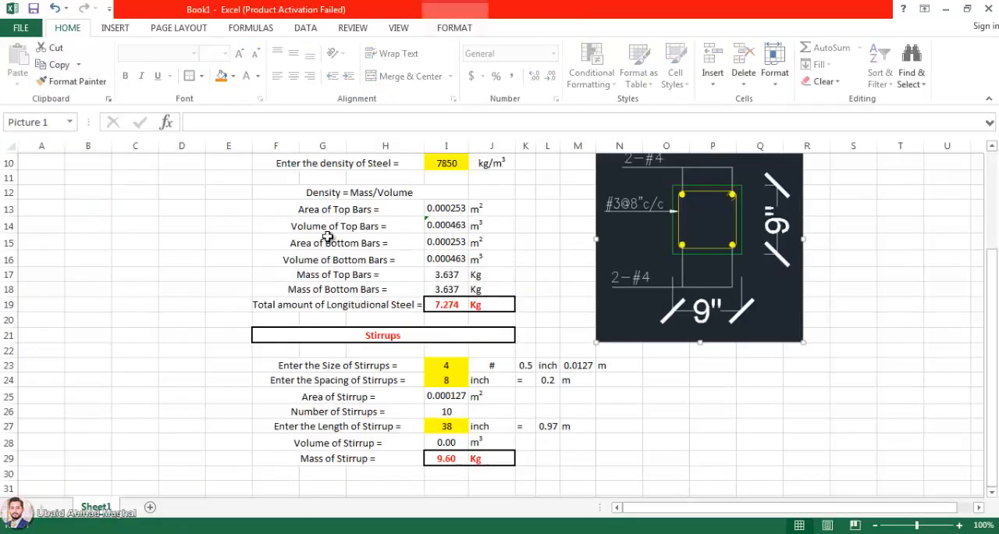